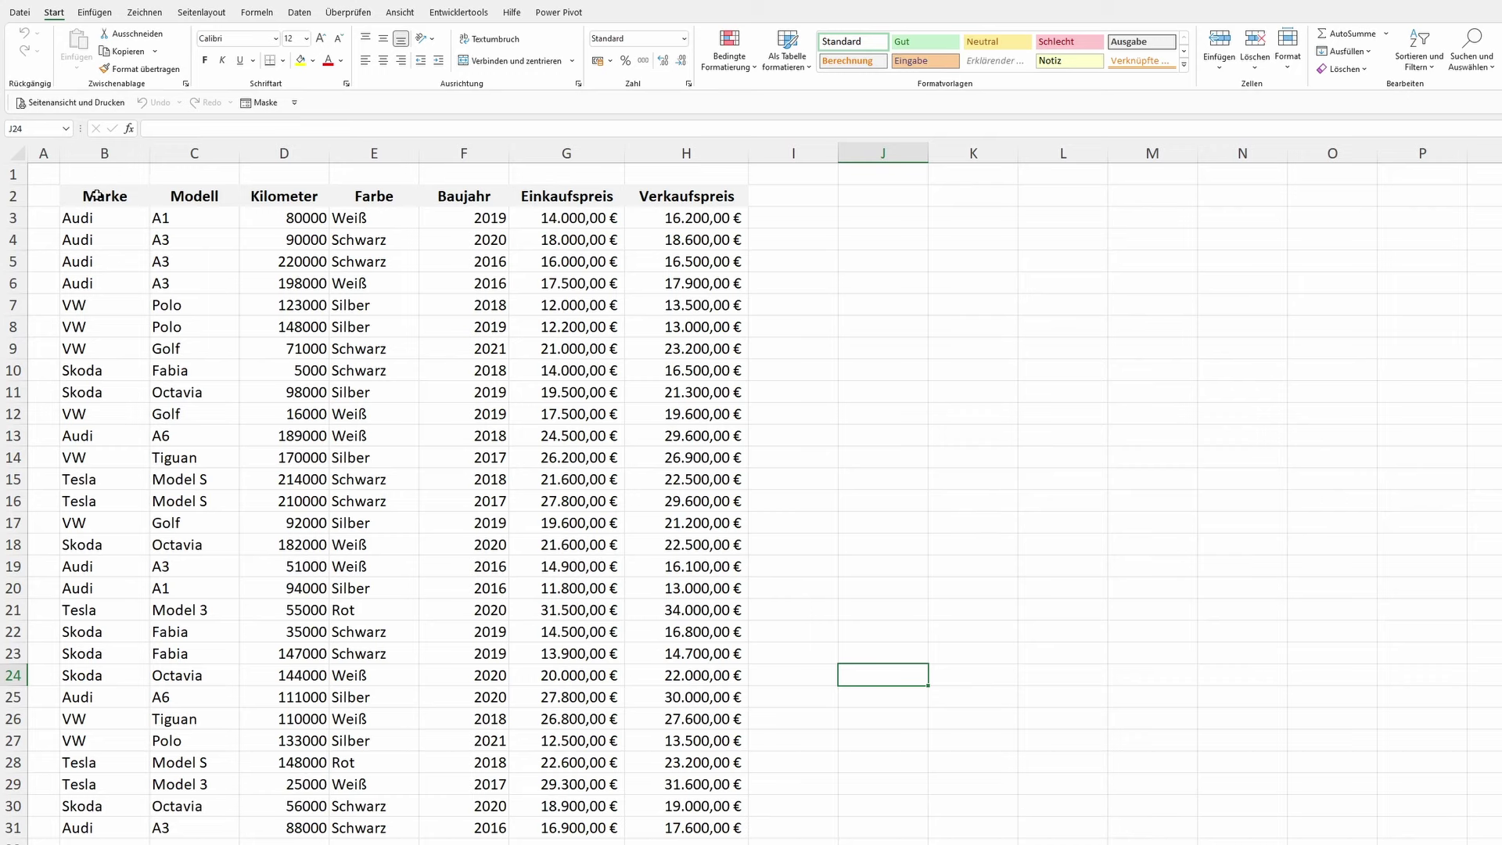
- Mark the car data range, then the Marke, Modell and Kilometer-to-Verkaufspreis columns
mouse_move(97, 192)
left_mouse_down()
mouse_move(697, 788)
mouse_move(697, 810)
left_mouse_up()
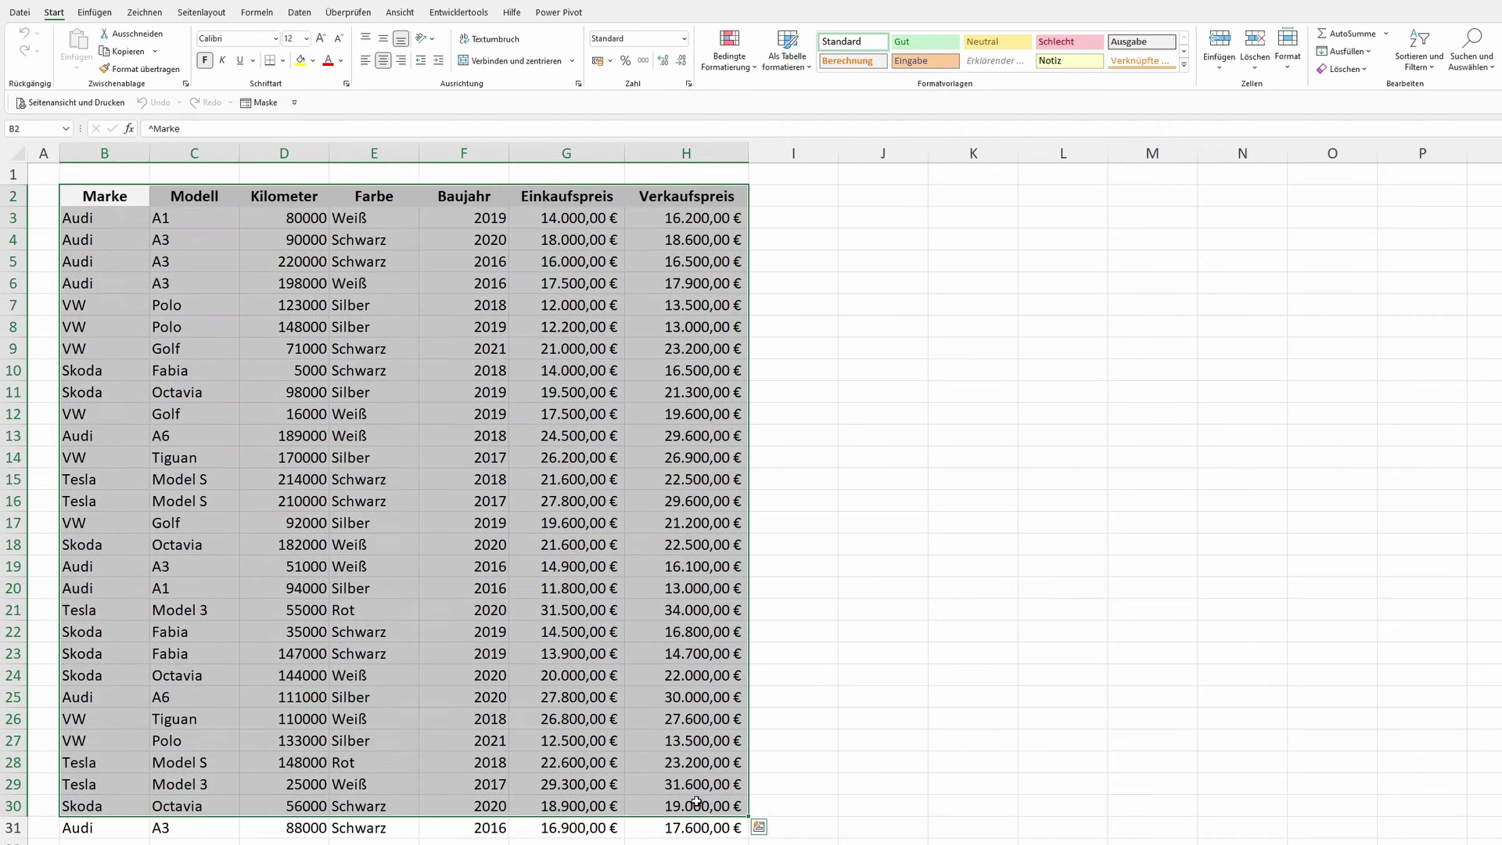
left_click(368, 370)
left_click_drag(106, 197, 107, 325)
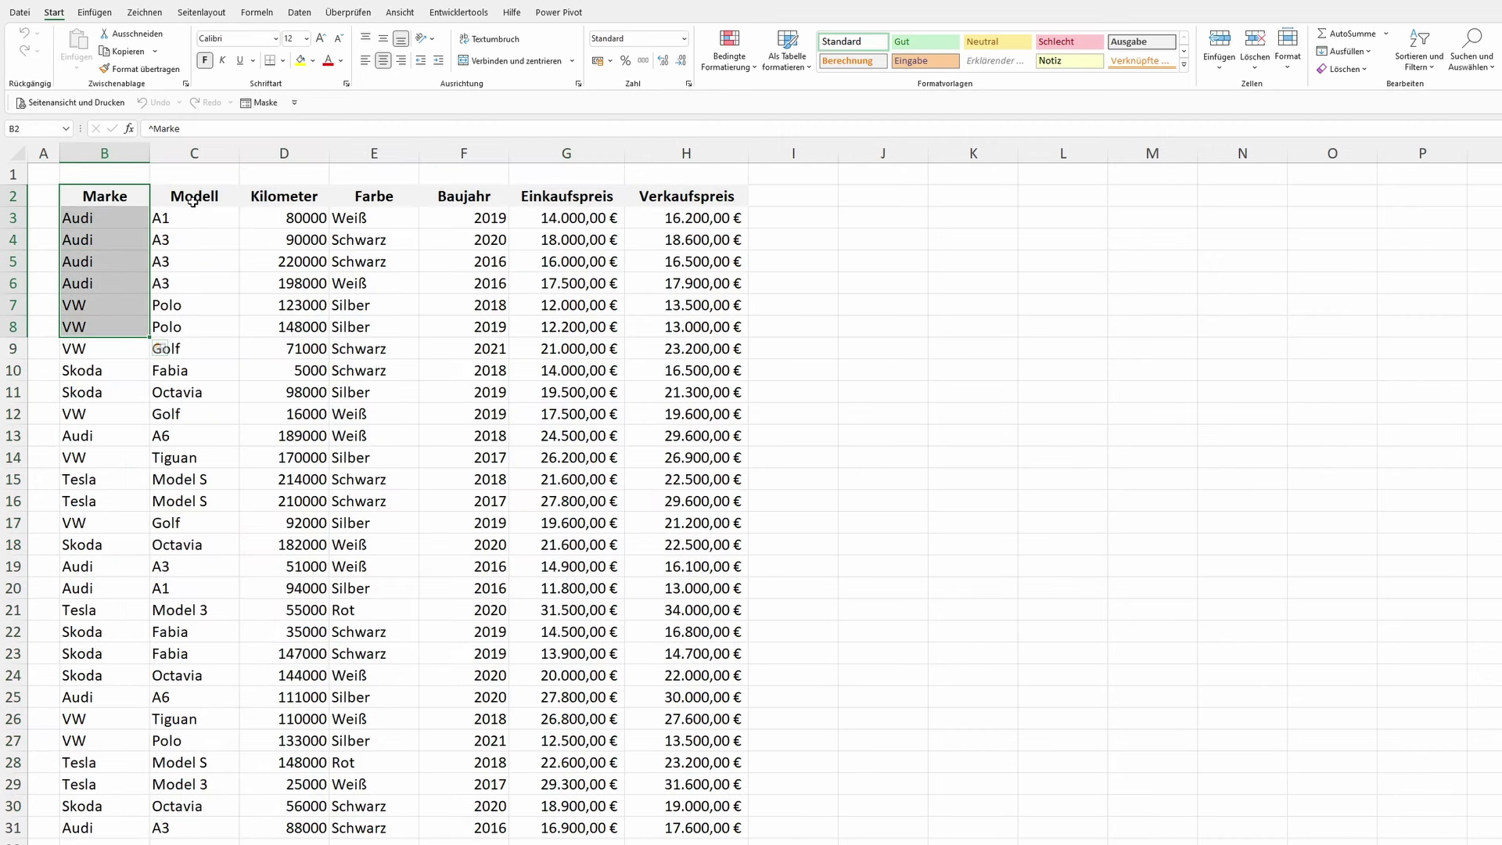
left_click_drag(194, 197, 168, 367)
mouse_move(266, 196)
left_mouse_down()
mouse_move(400, 255)
mouse_move(692, 431)
left_mouse_up()
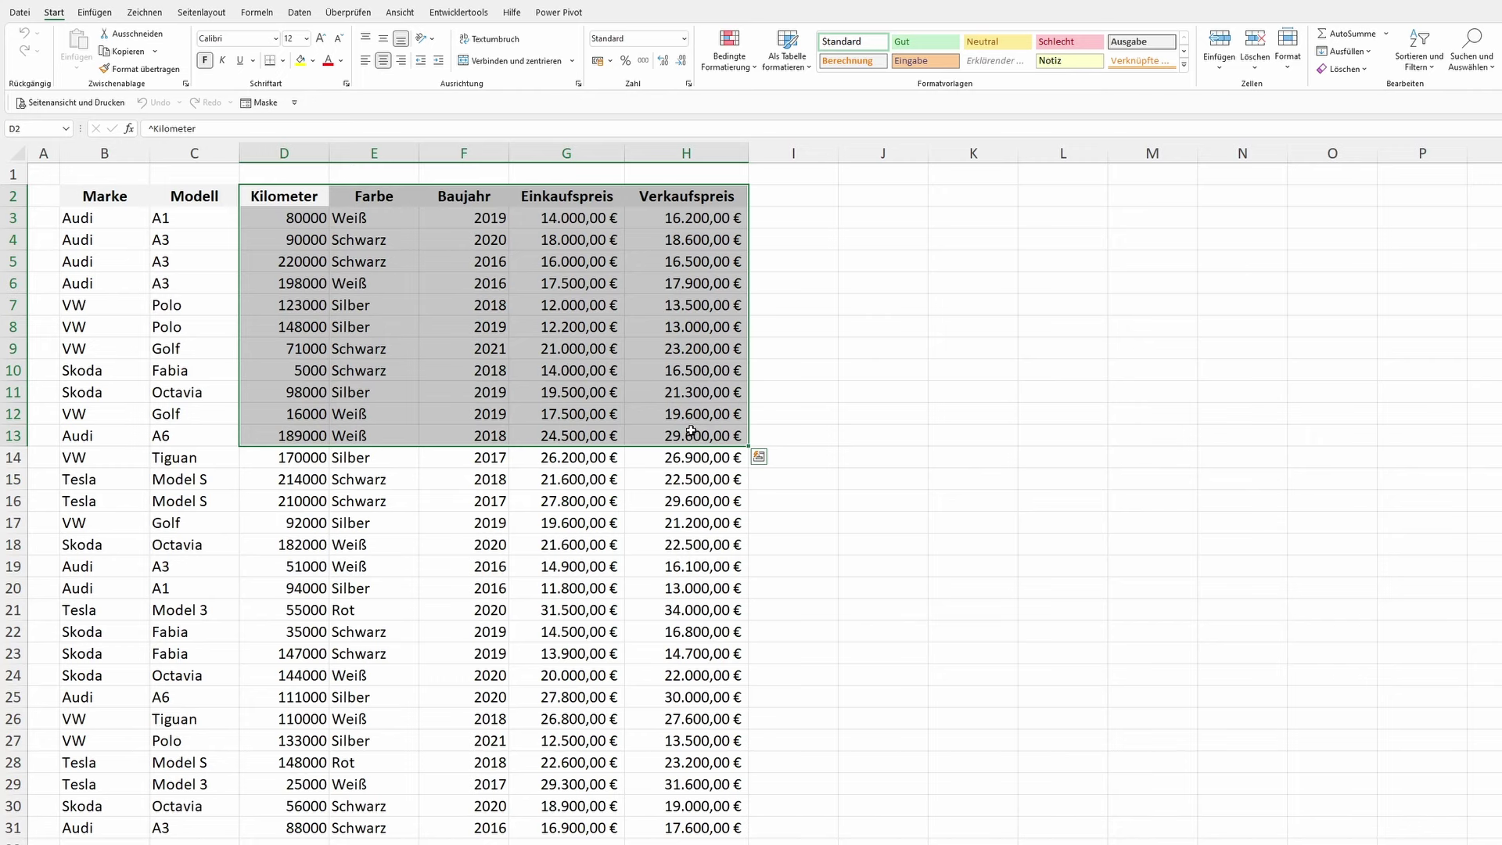
left_click(893, 310)
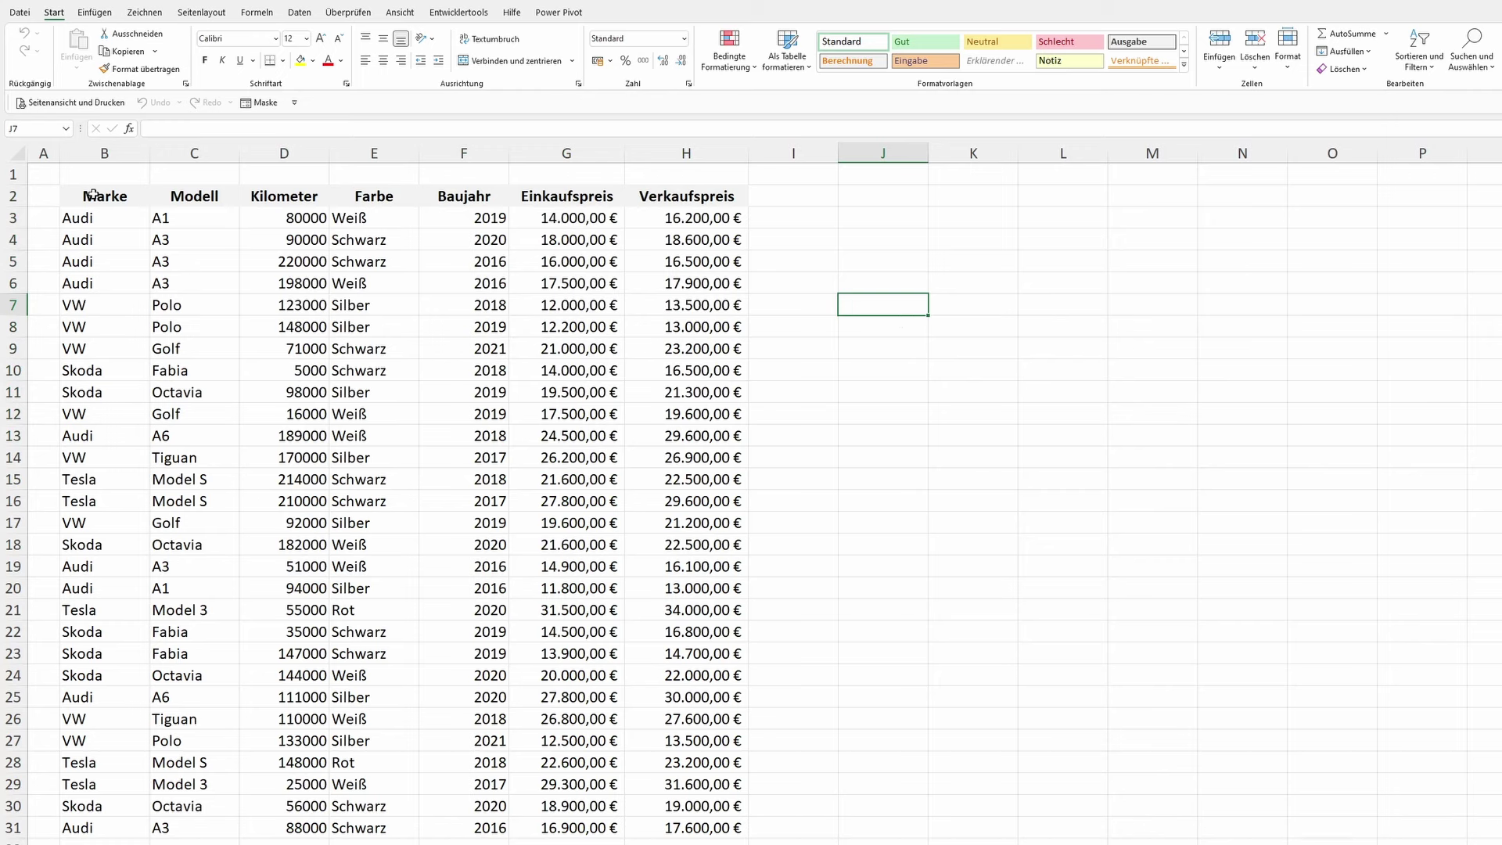
- Highlight the Marke and Modell columns and their heading cells
left_click_drag(88, 195, 118, 479)
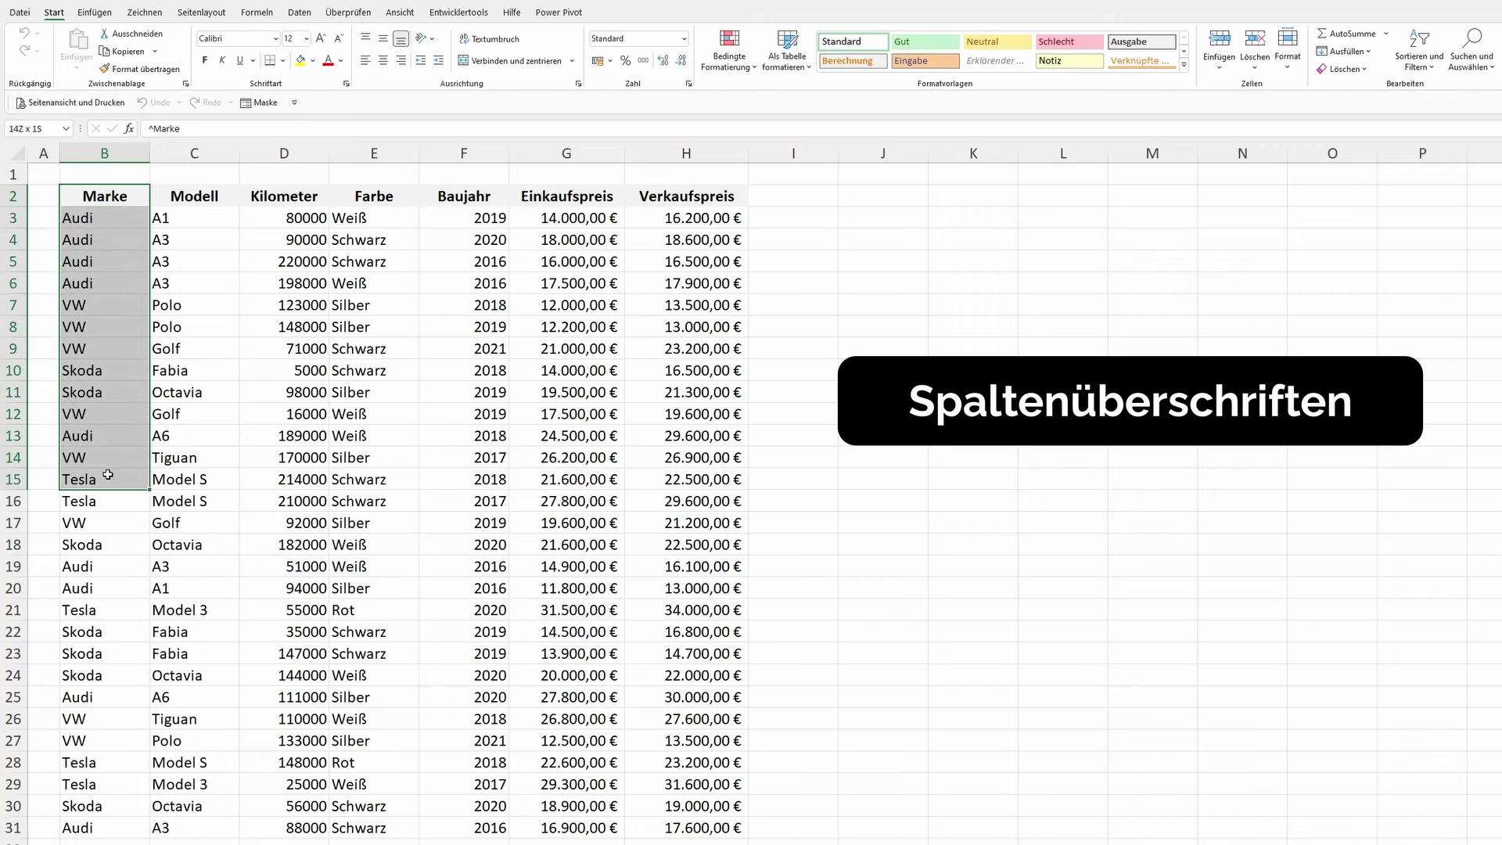
left_click_drag(212, 191, 196, 348)
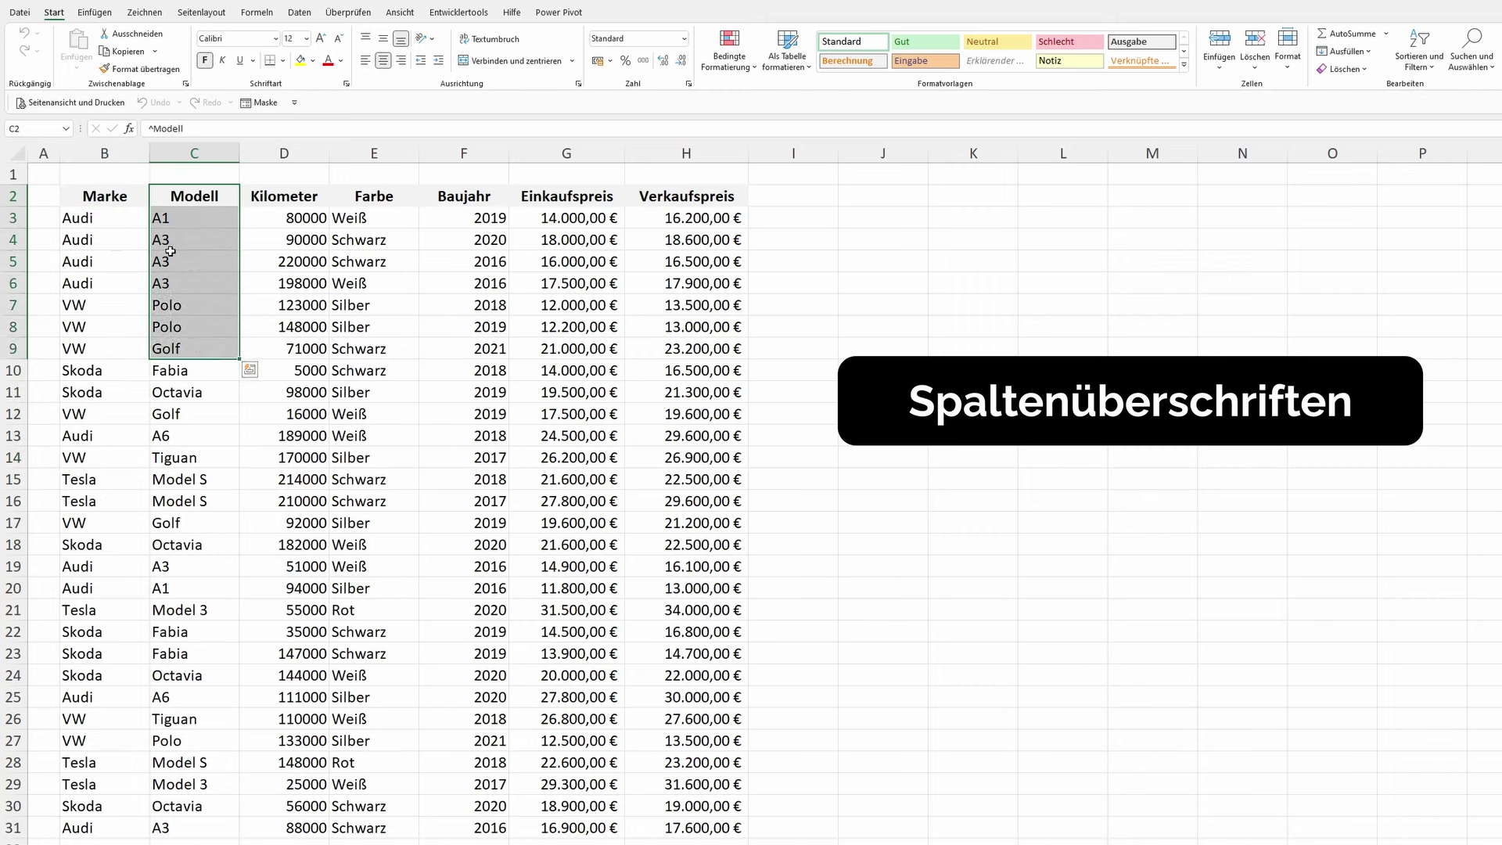
left_click(101, 192)
left_click(190, 190)
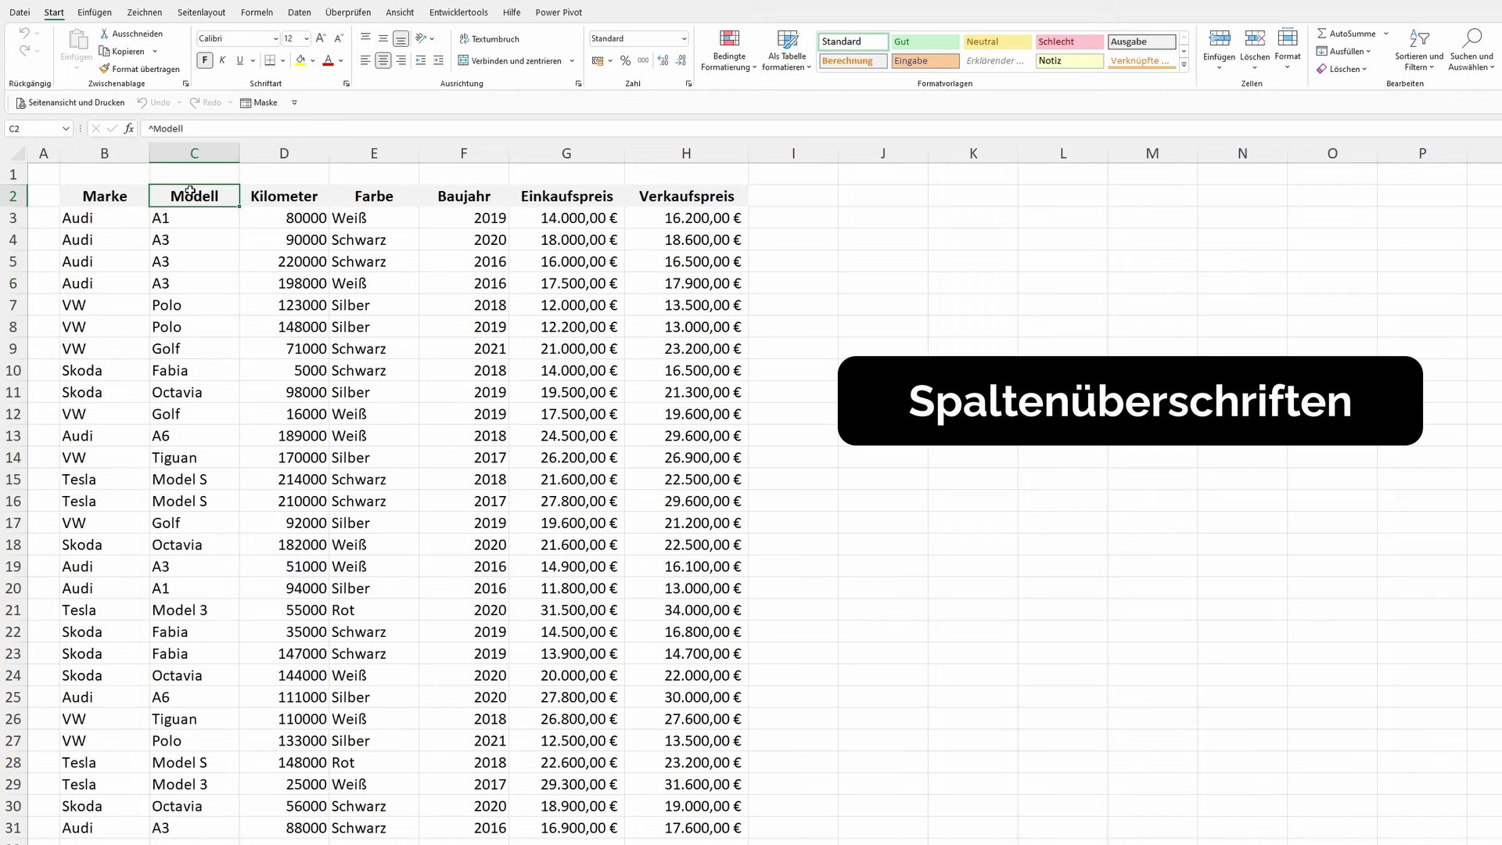
left_click_drag(109, 195, 101, 327)
left_click(108, 193)
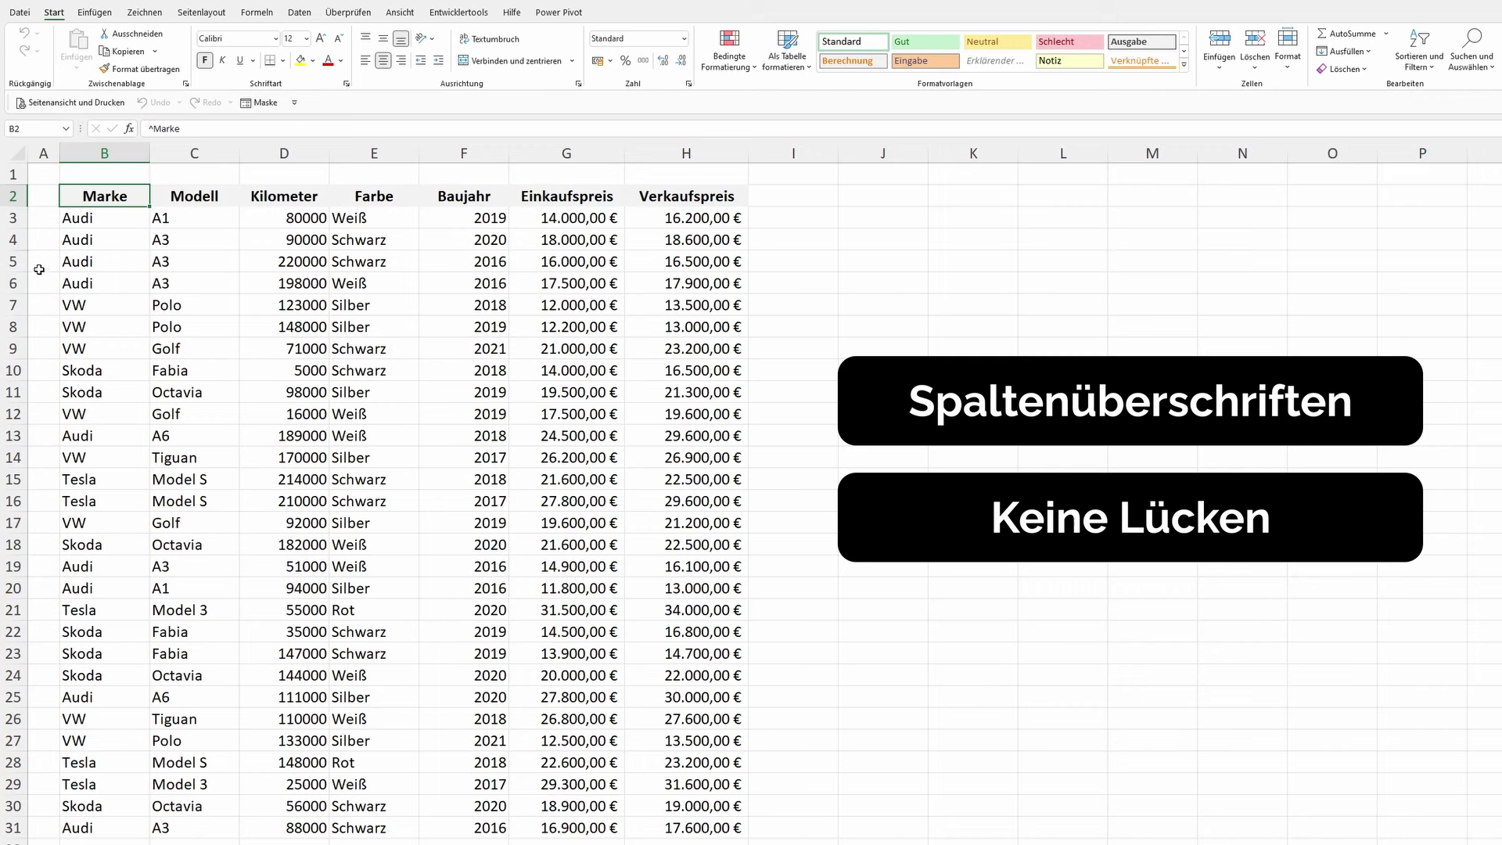
- Empty the row-10 Kilometer cell to illustrate a gap, and mark the rows below the data
left_click(313, 370)
key("BackSpace")
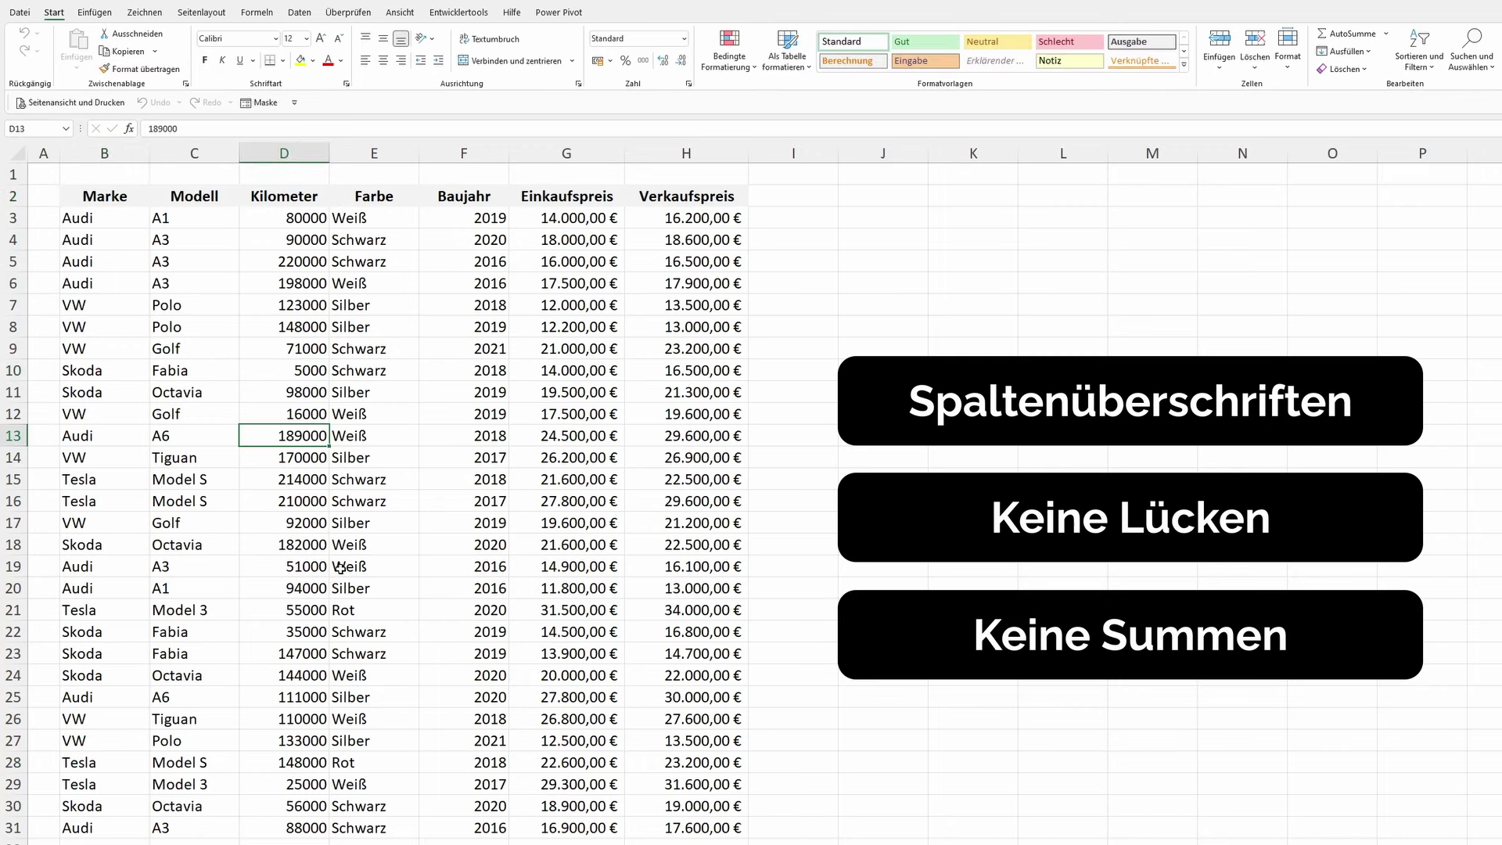
scroll(65, 588, "down", 4)
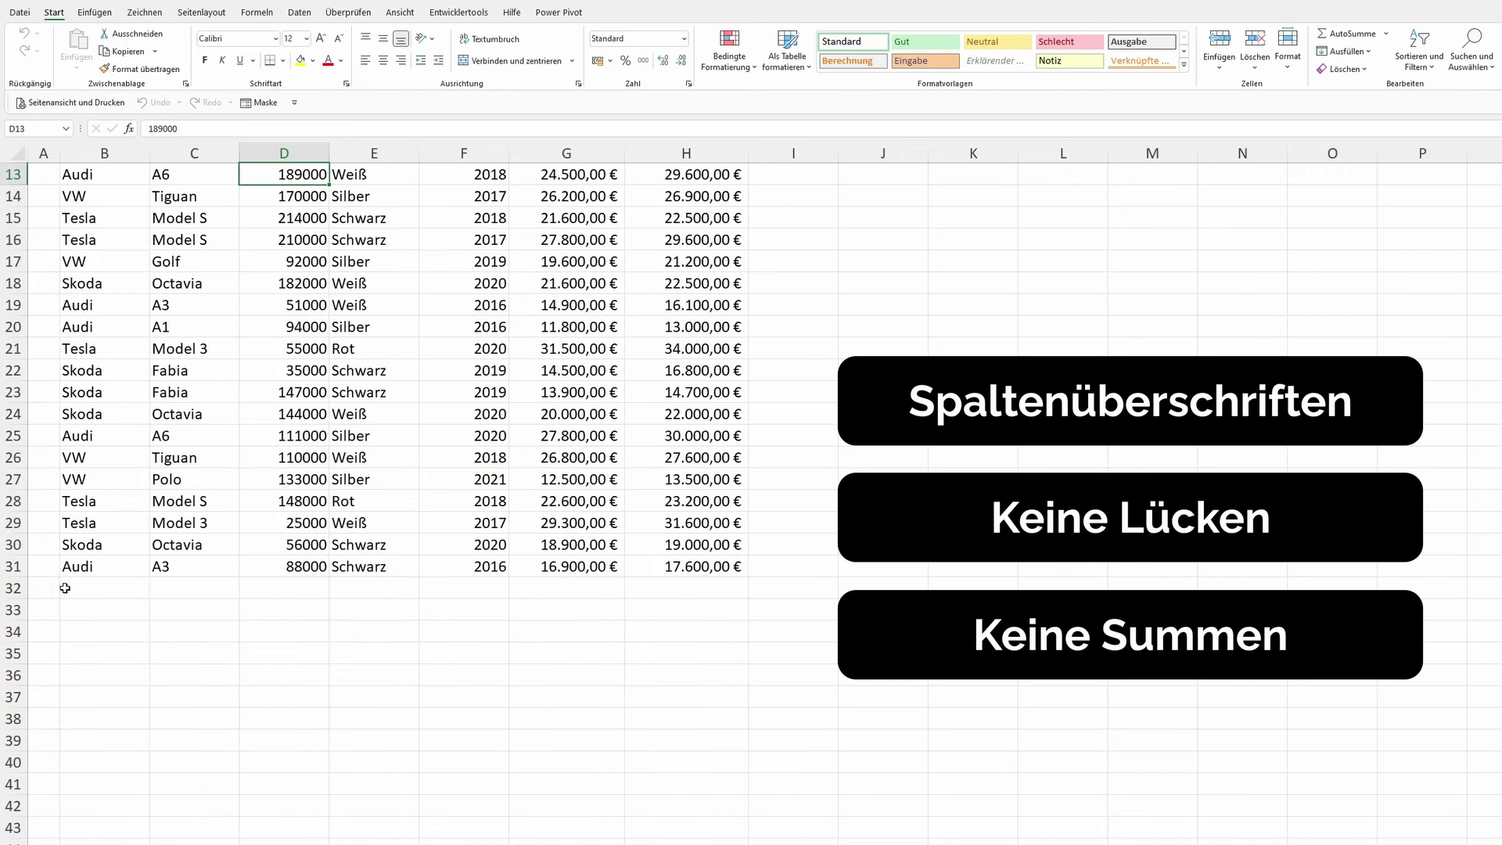
left_click_drag(83, 588, 663, 588)
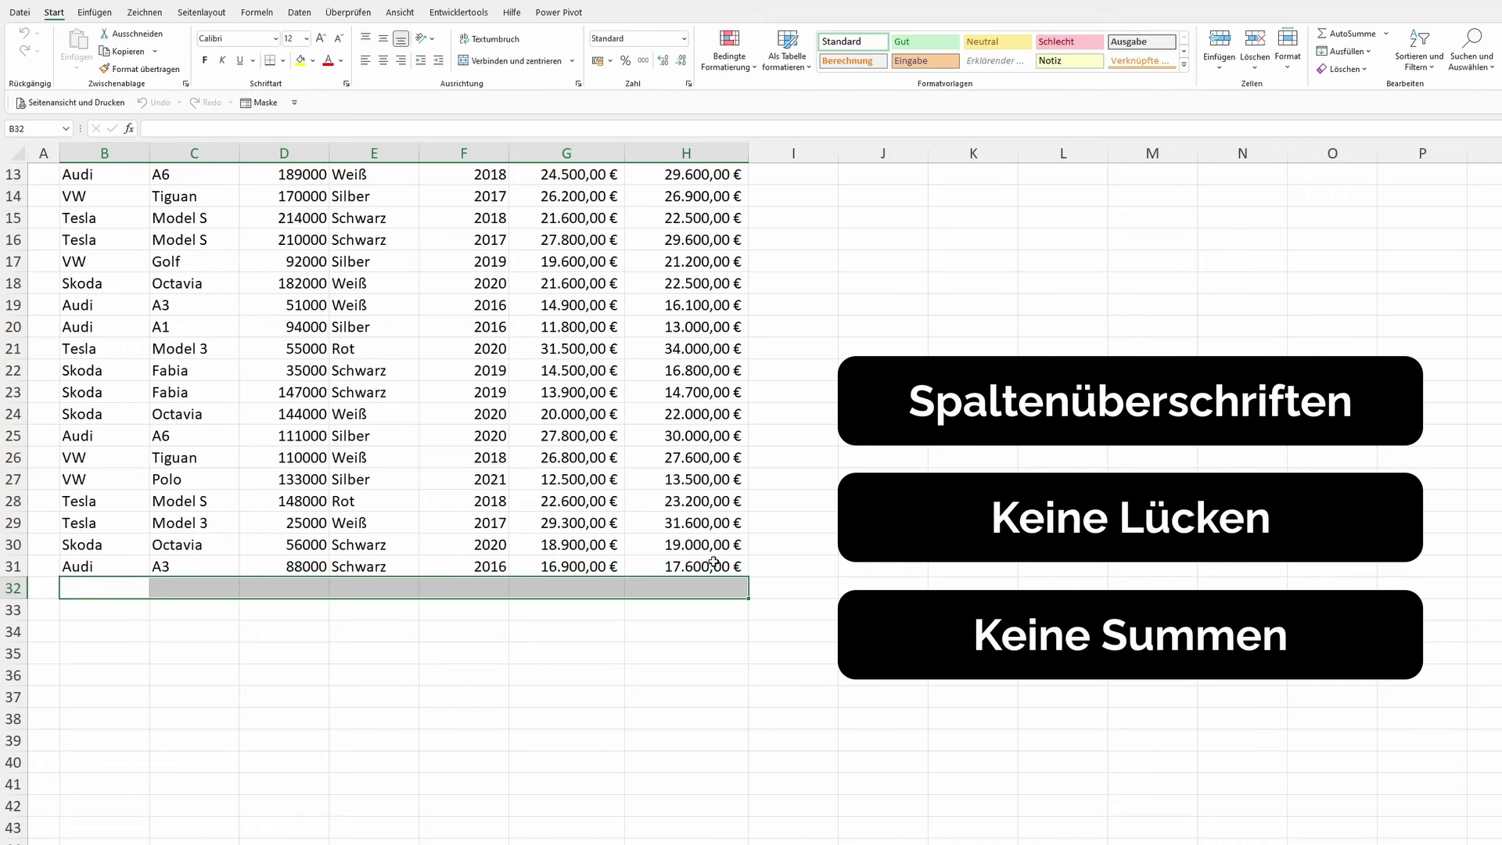
left_click_drag(714, 562, 122, 230)
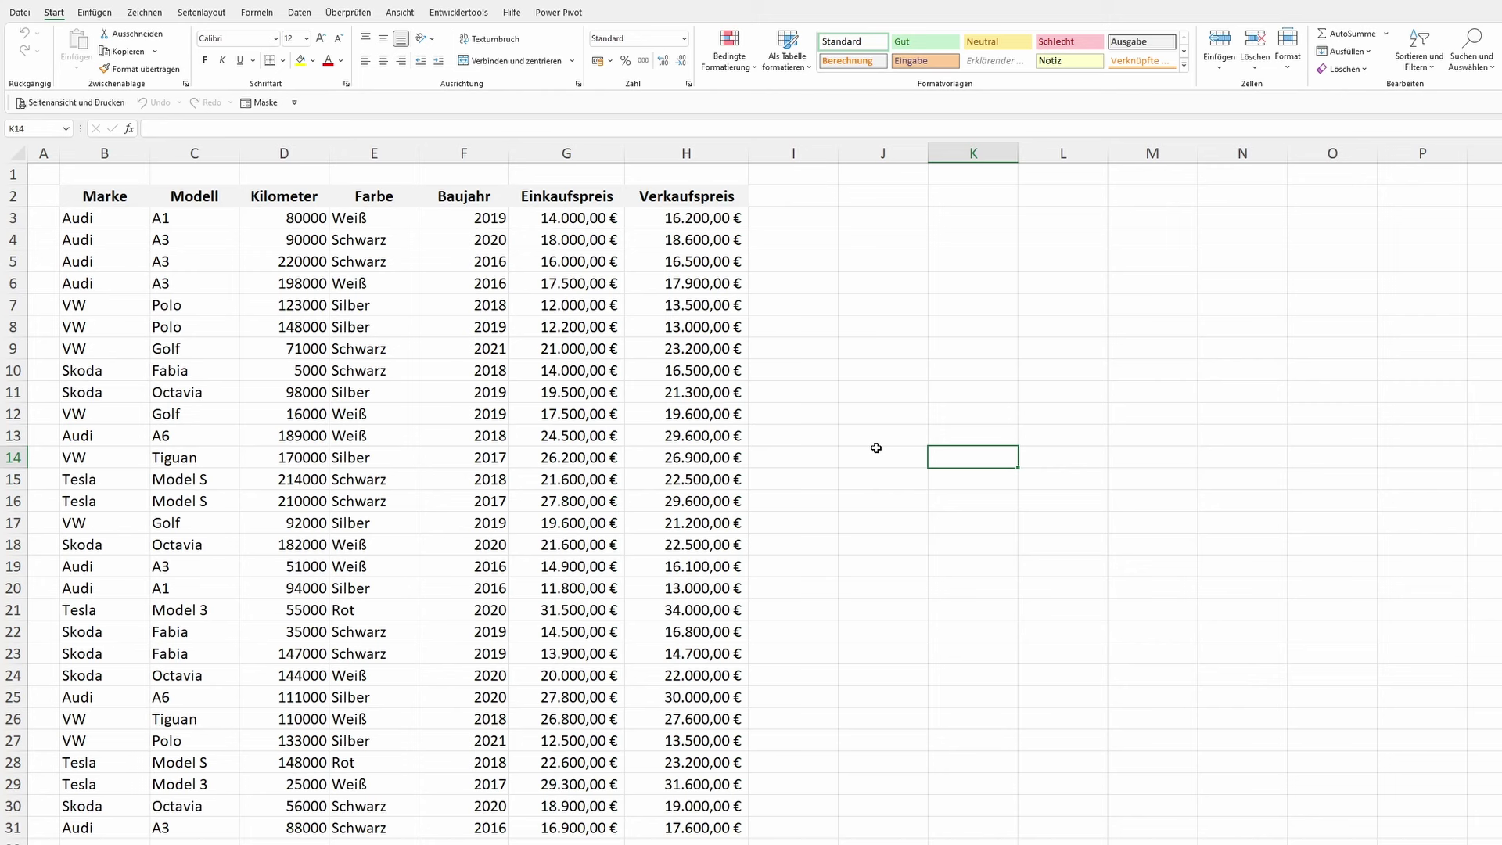
- Select the whole car table with Ctrl+A, preview the recommended PivotTables, and dismiss them
left_click(93, 189)
key("ctrl+a")
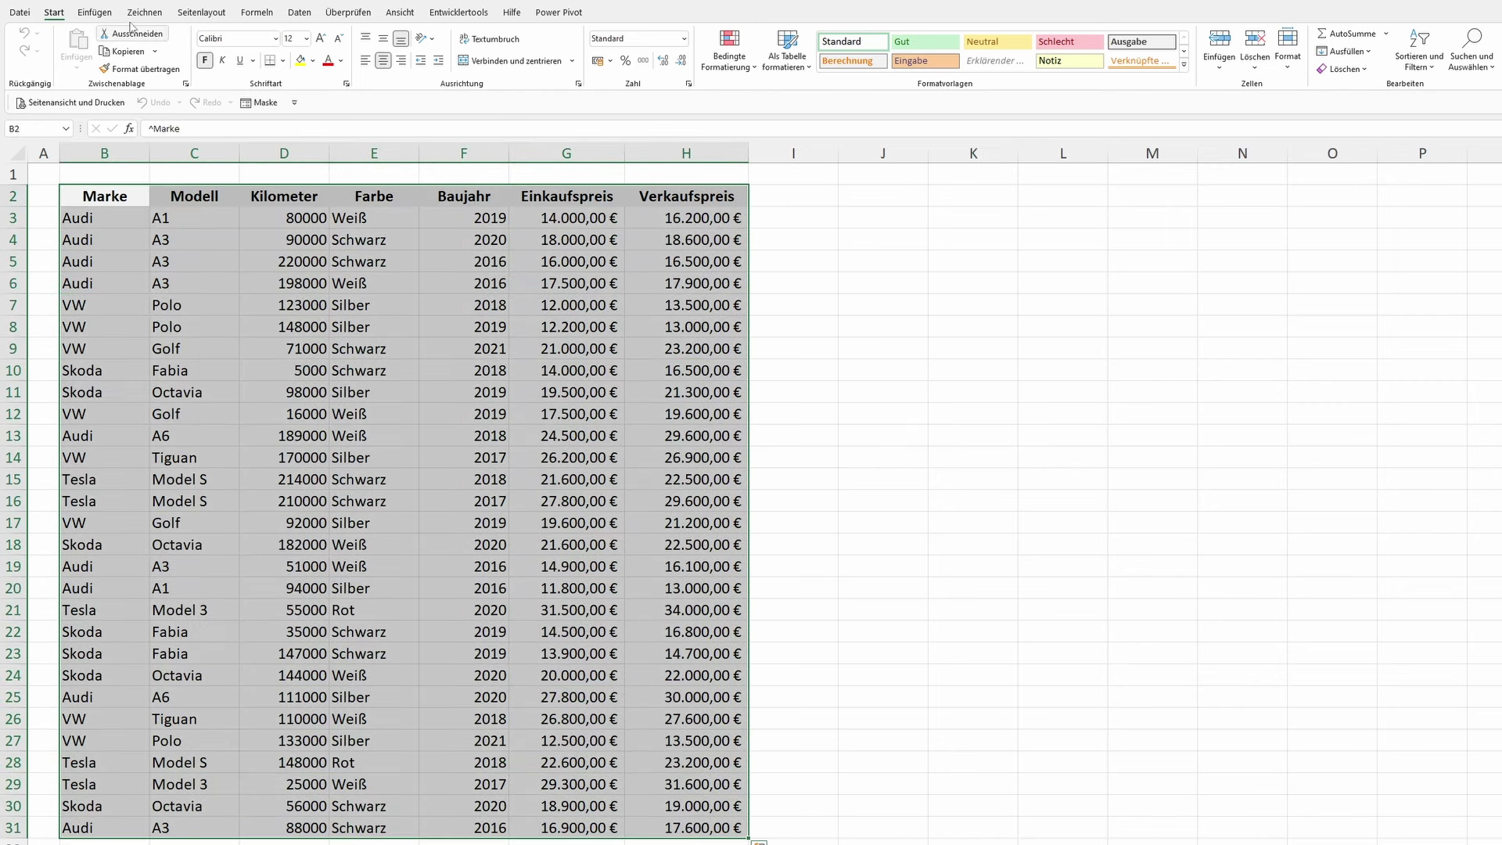
left_click(92, 14)
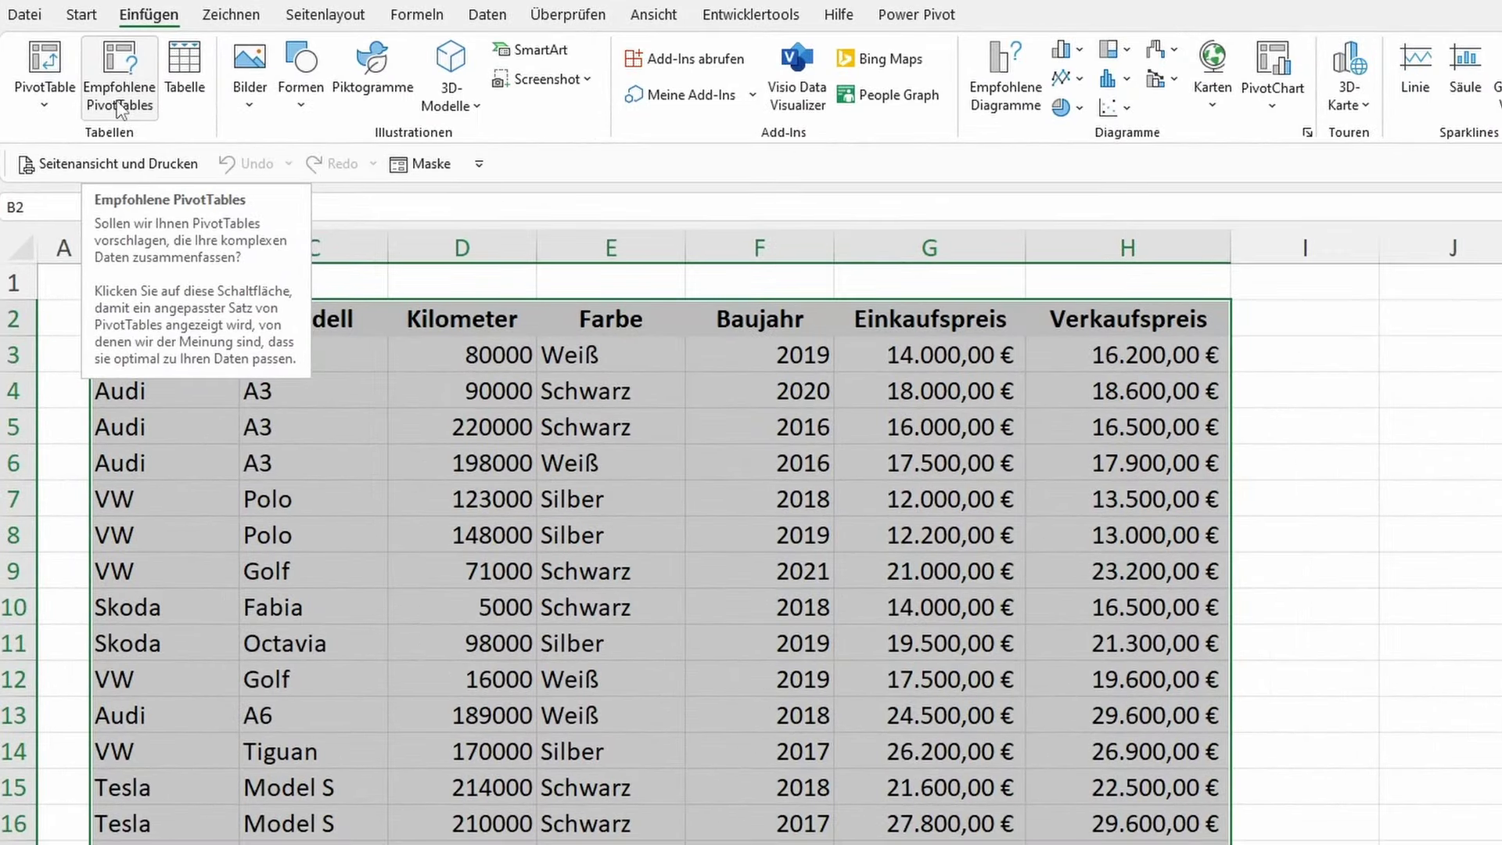
left_click(62, 72)
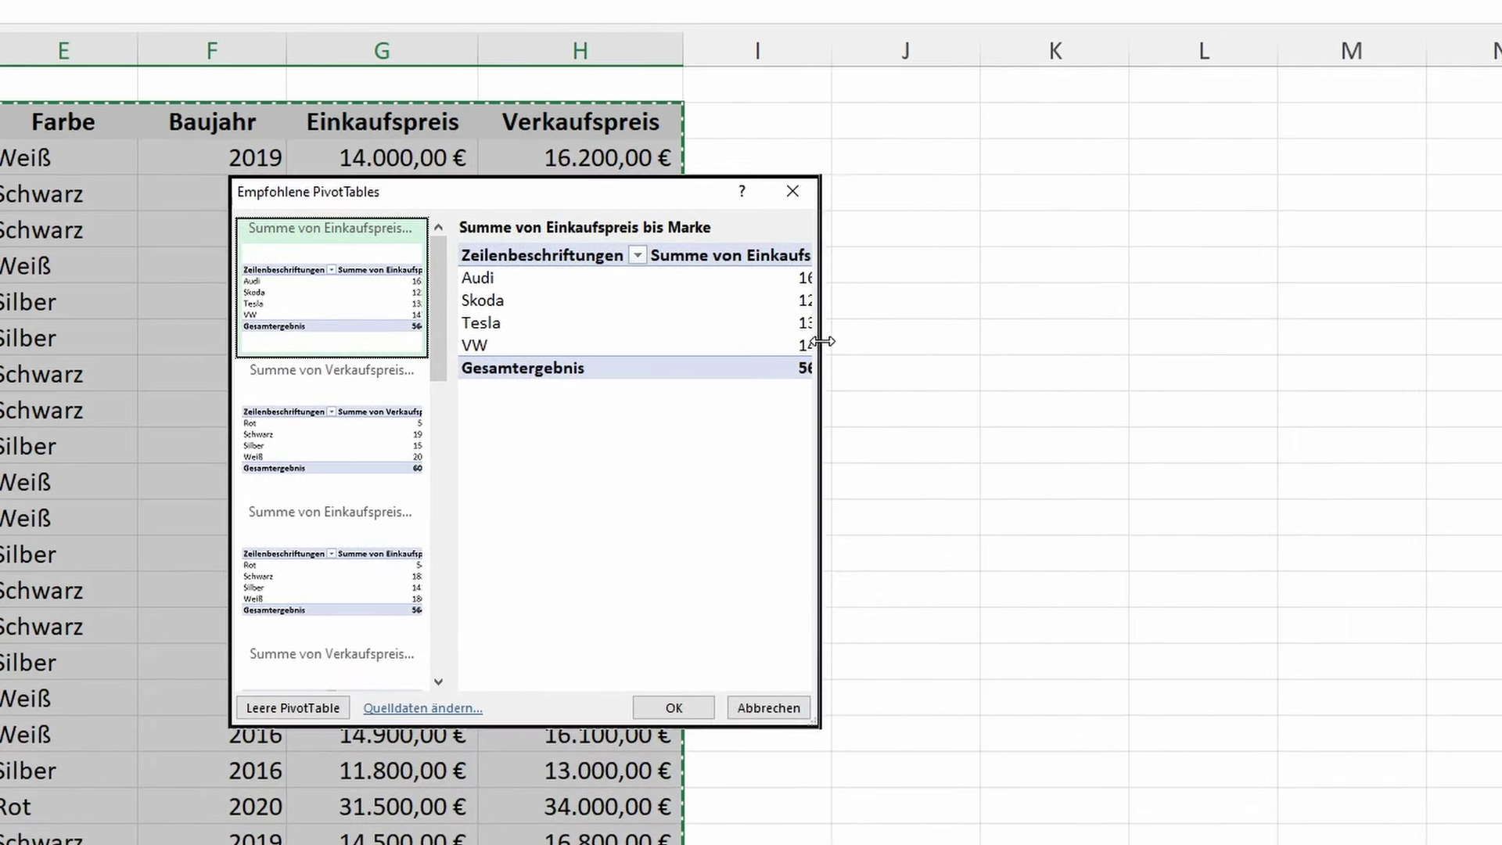
left_click_drag(820, 338, 1108, 337)
left_click(353, 454)
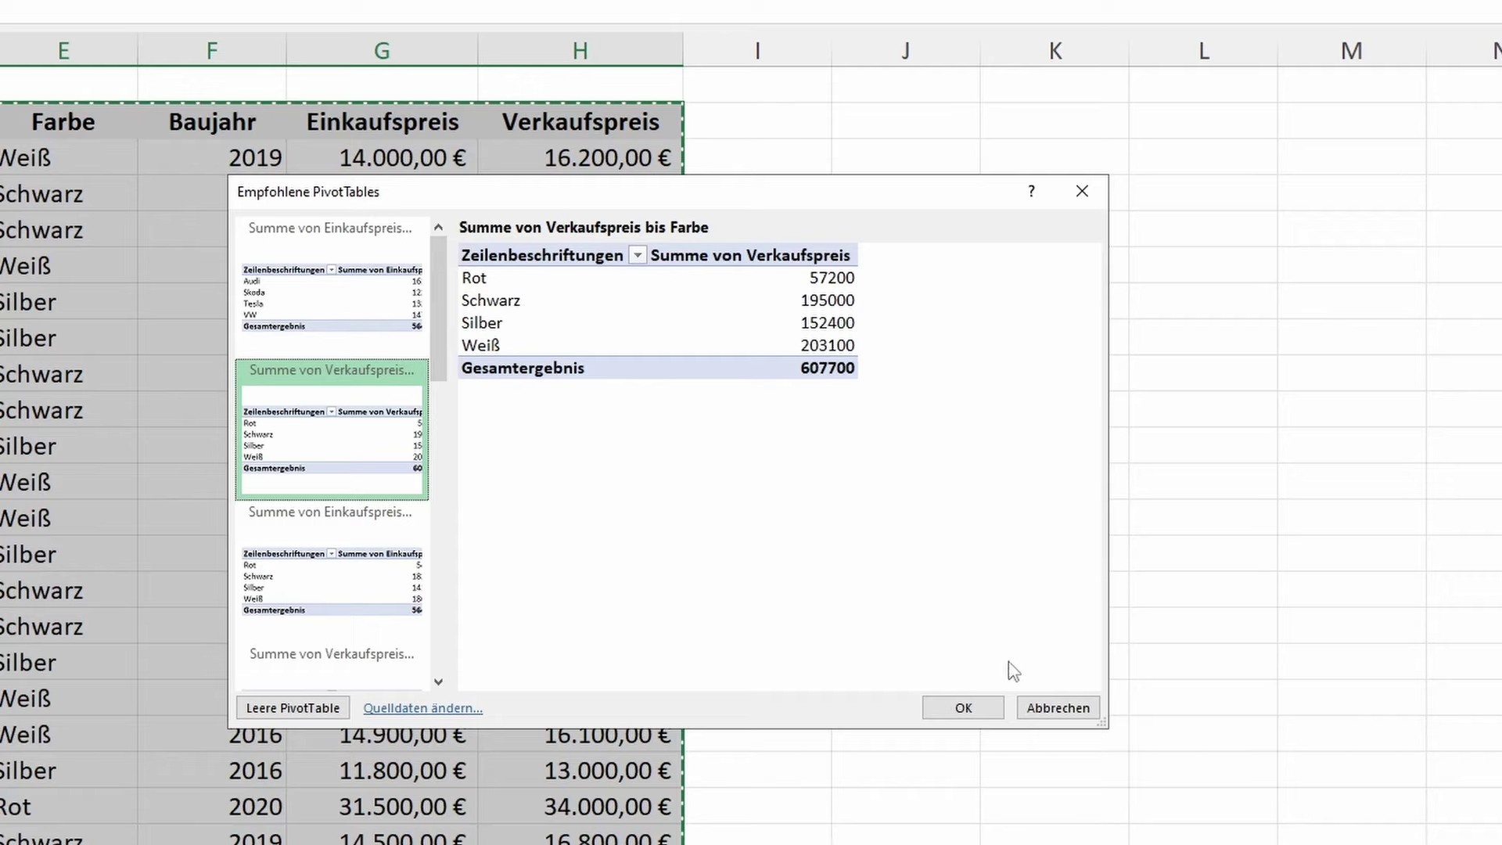
left_click(1041, 714)
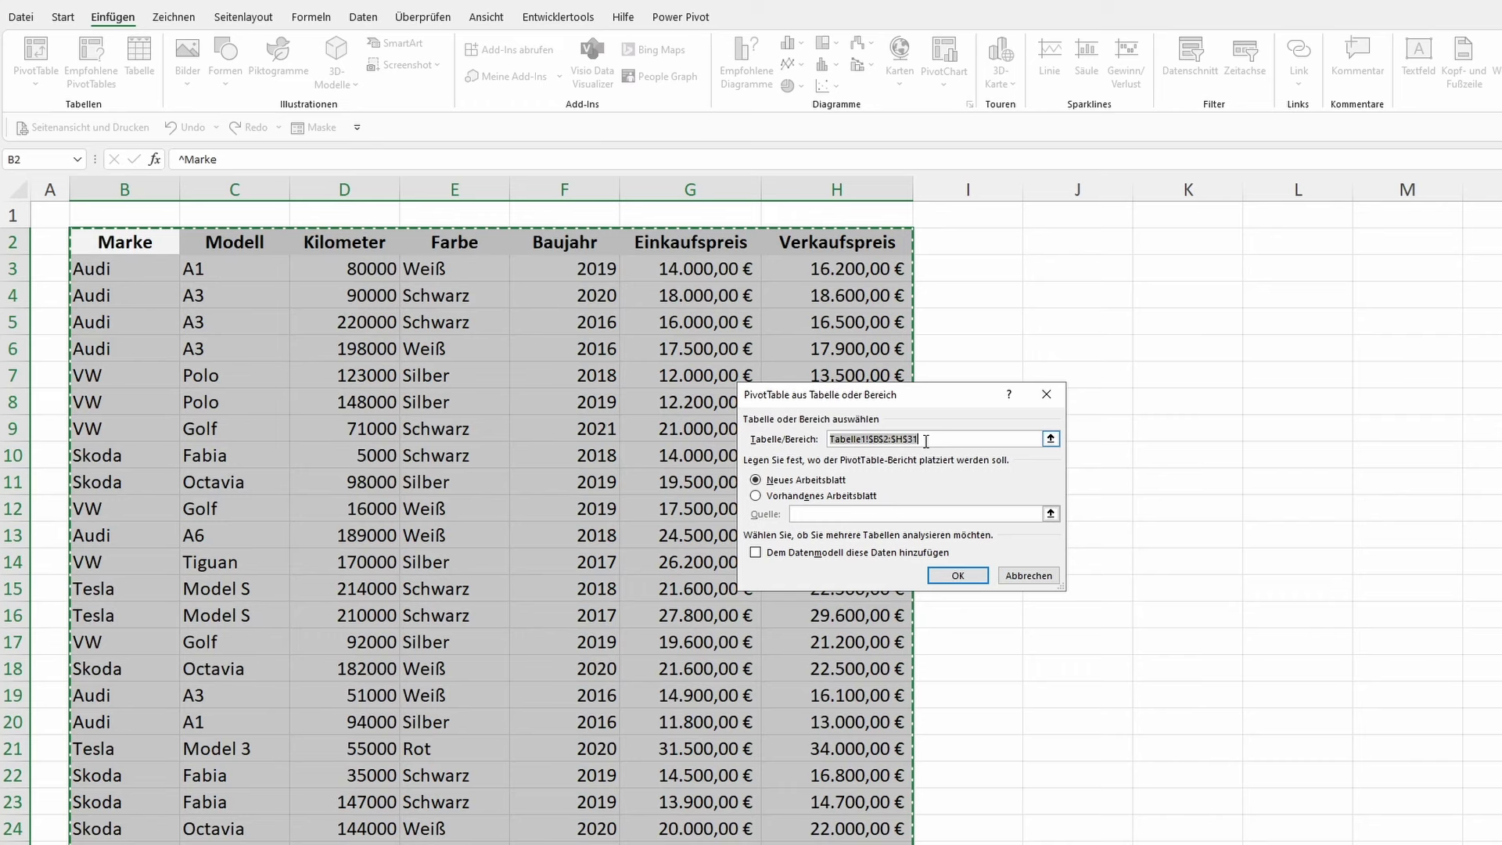
- Cancel the dialog, format the car data as table Tabelle1 with headers, and start a PivotTable from it
left_click(1028, 576)
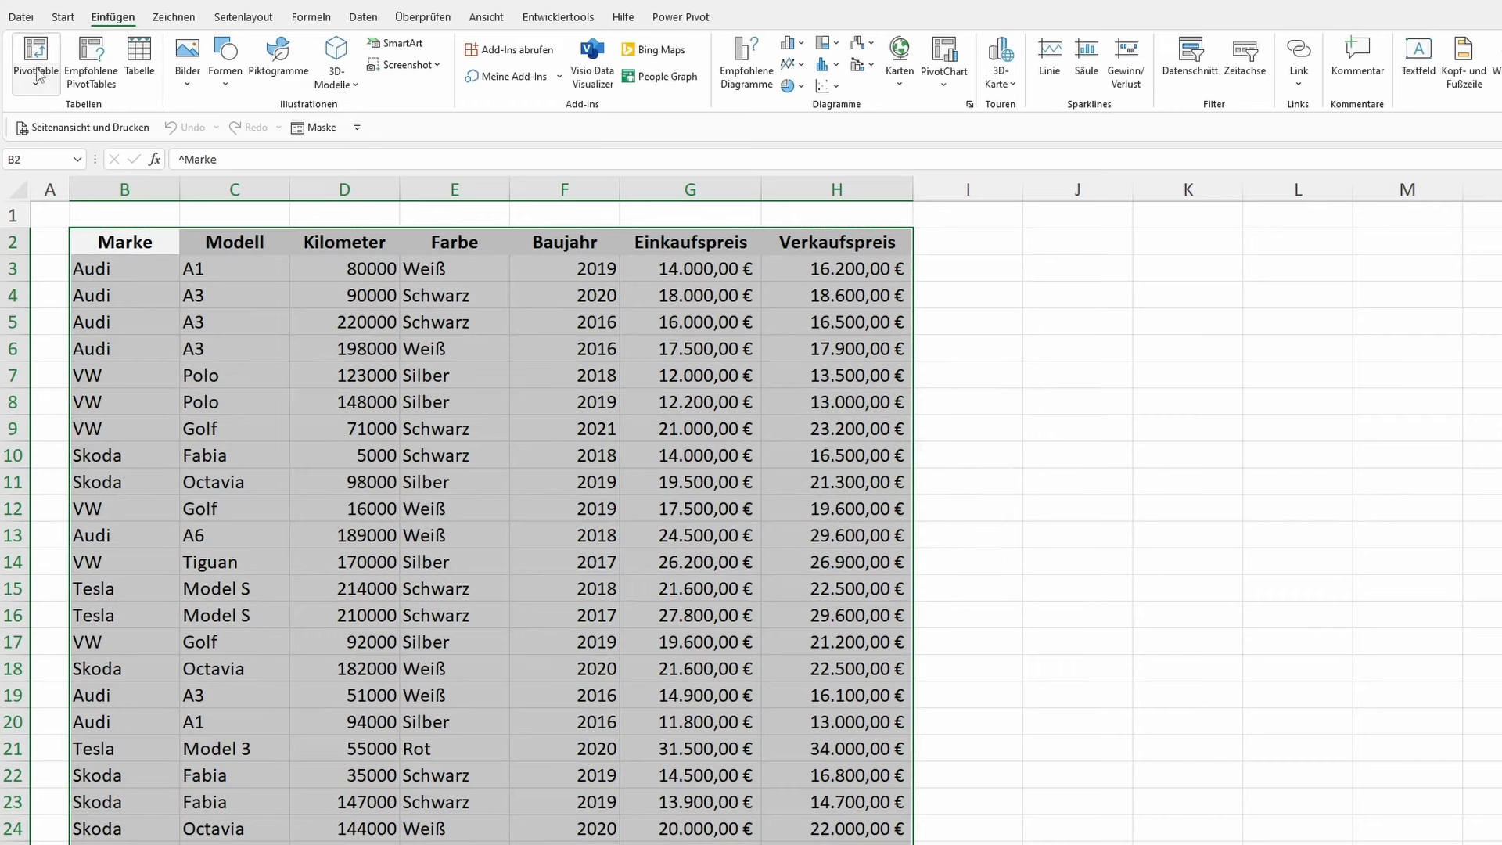
left_click(145, 55)
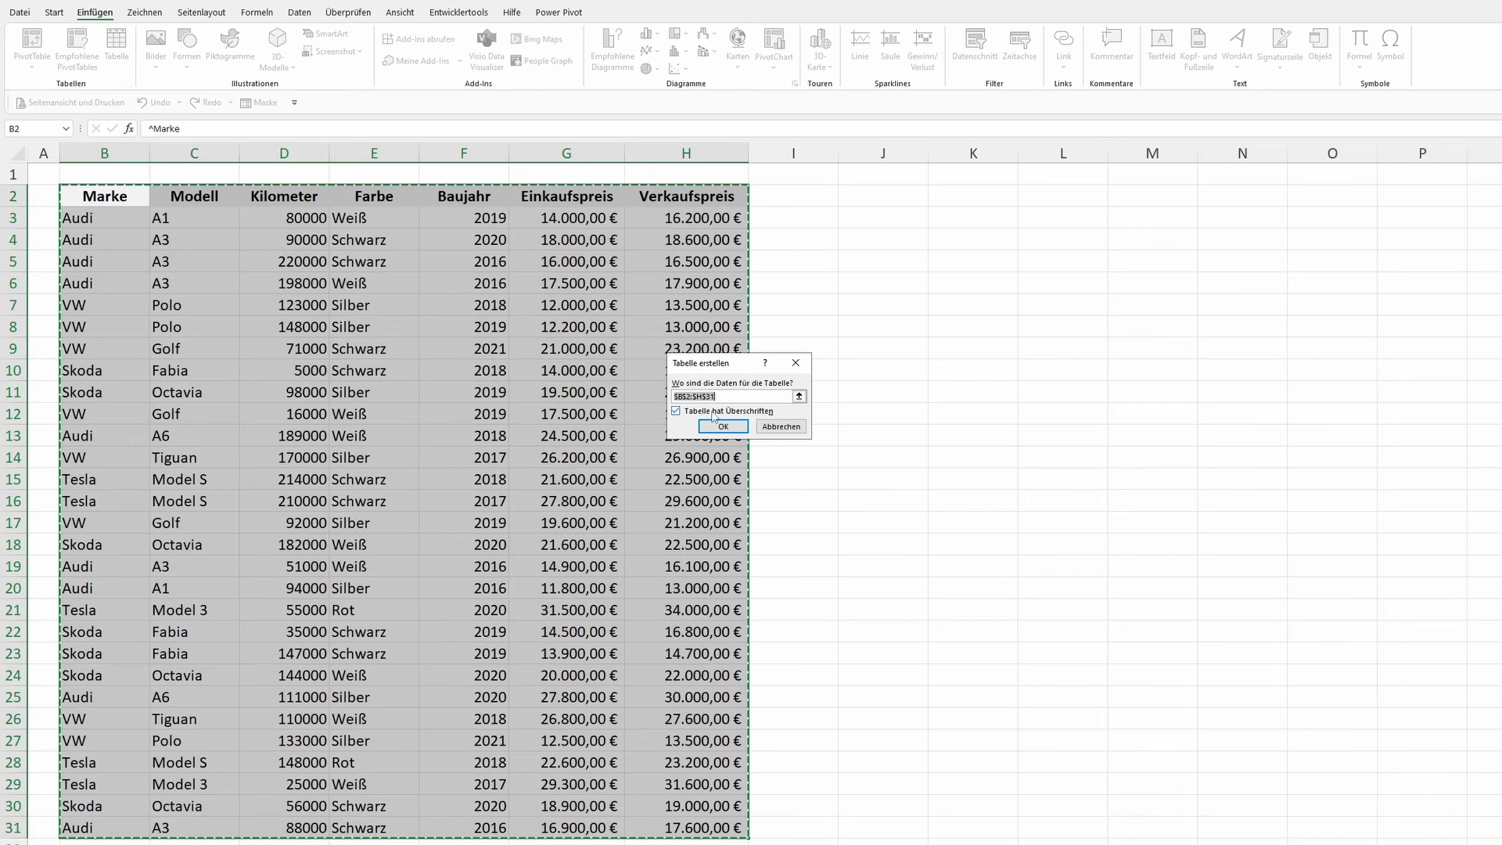
left_click(722, 426)
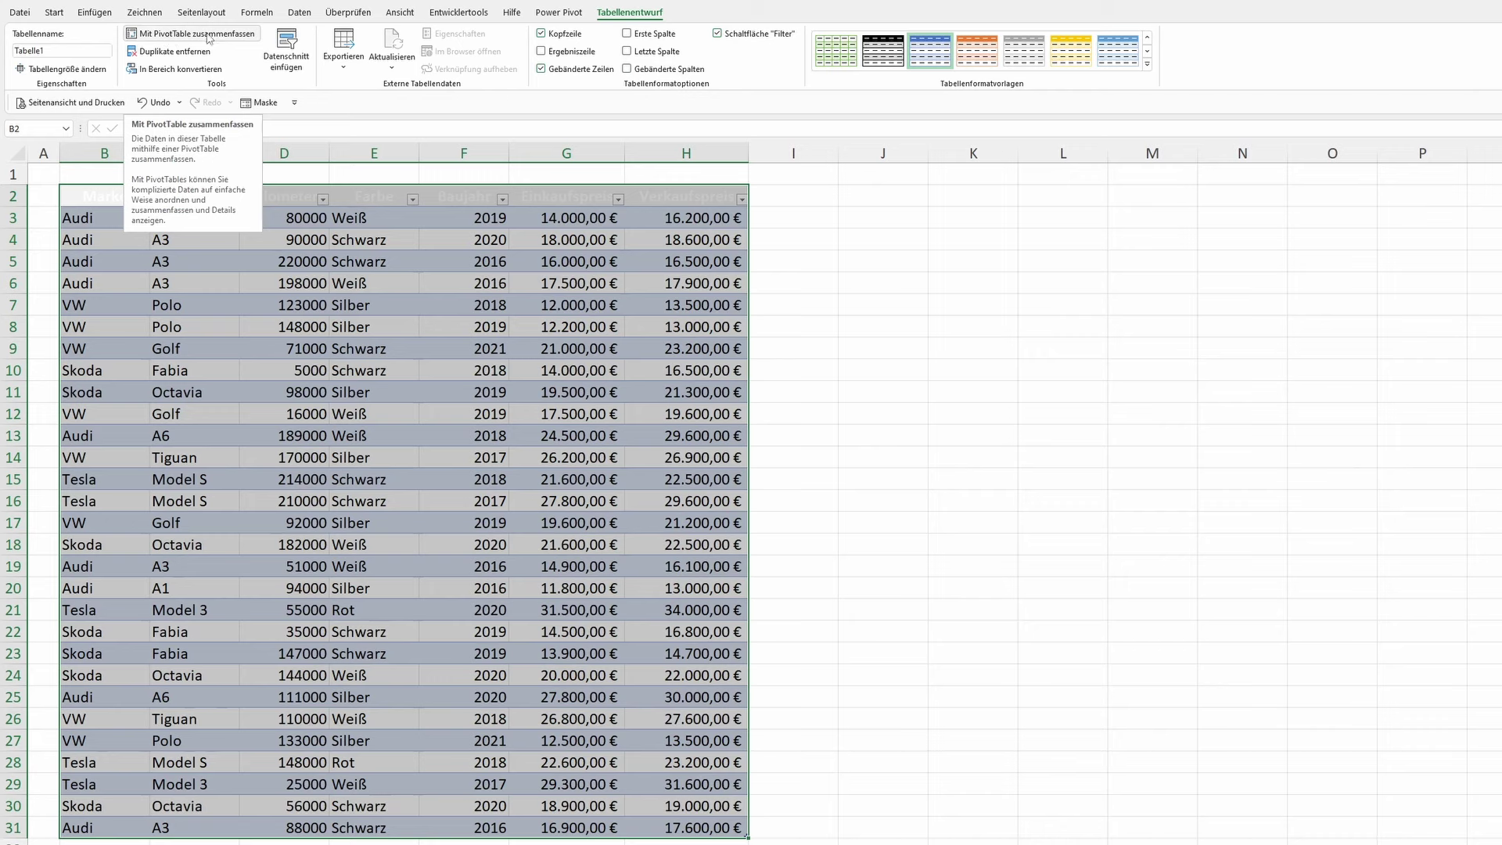
left_click(100, 14)
left_click(32, 43)
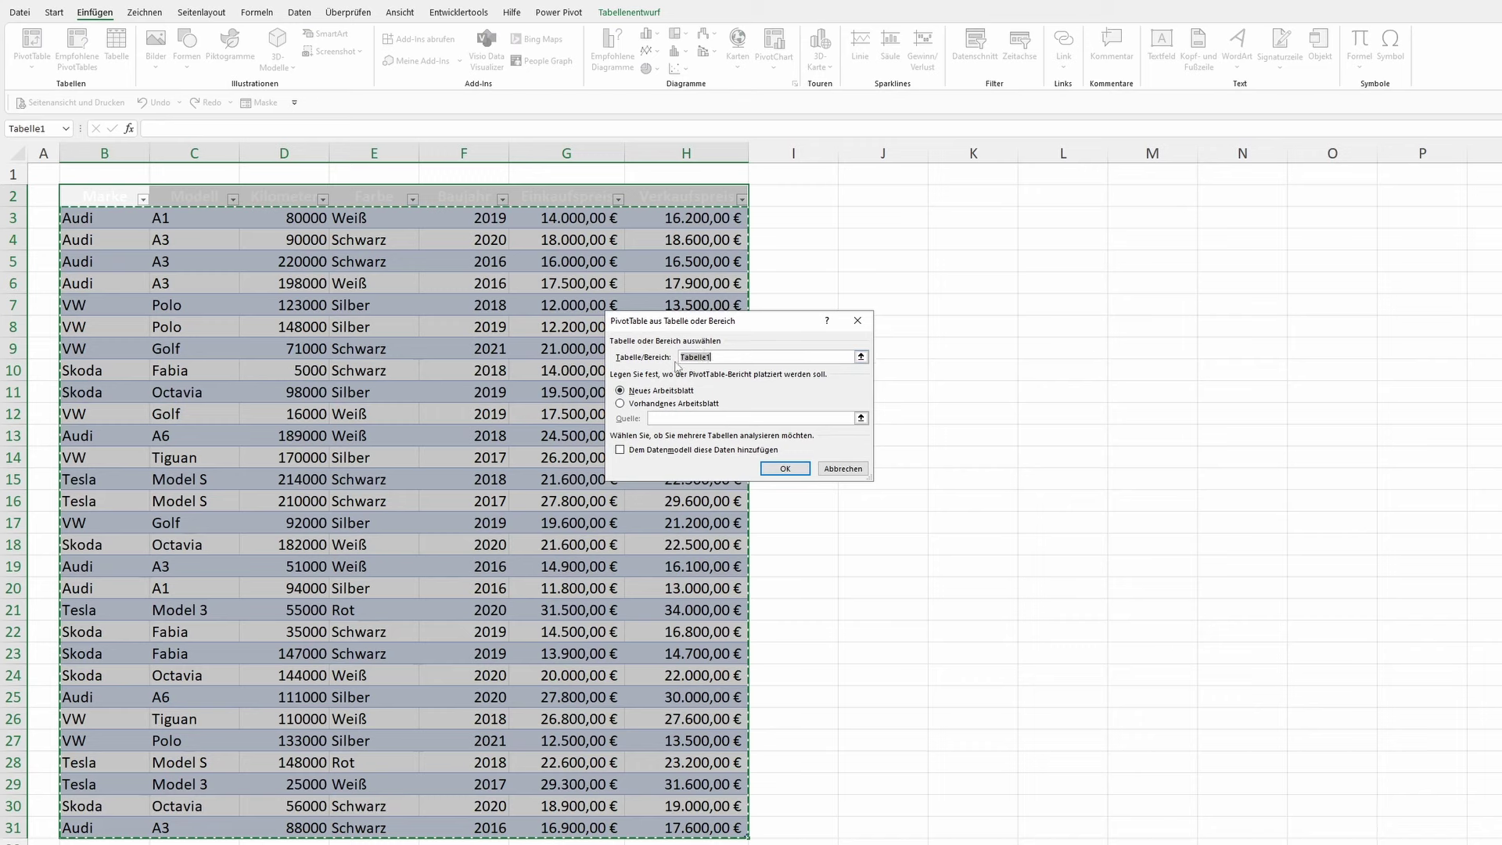
- Place PivotTable2 on the new worksheet Tabelle2, glance at the data sheet, and select inside it
left_click(786, 468)
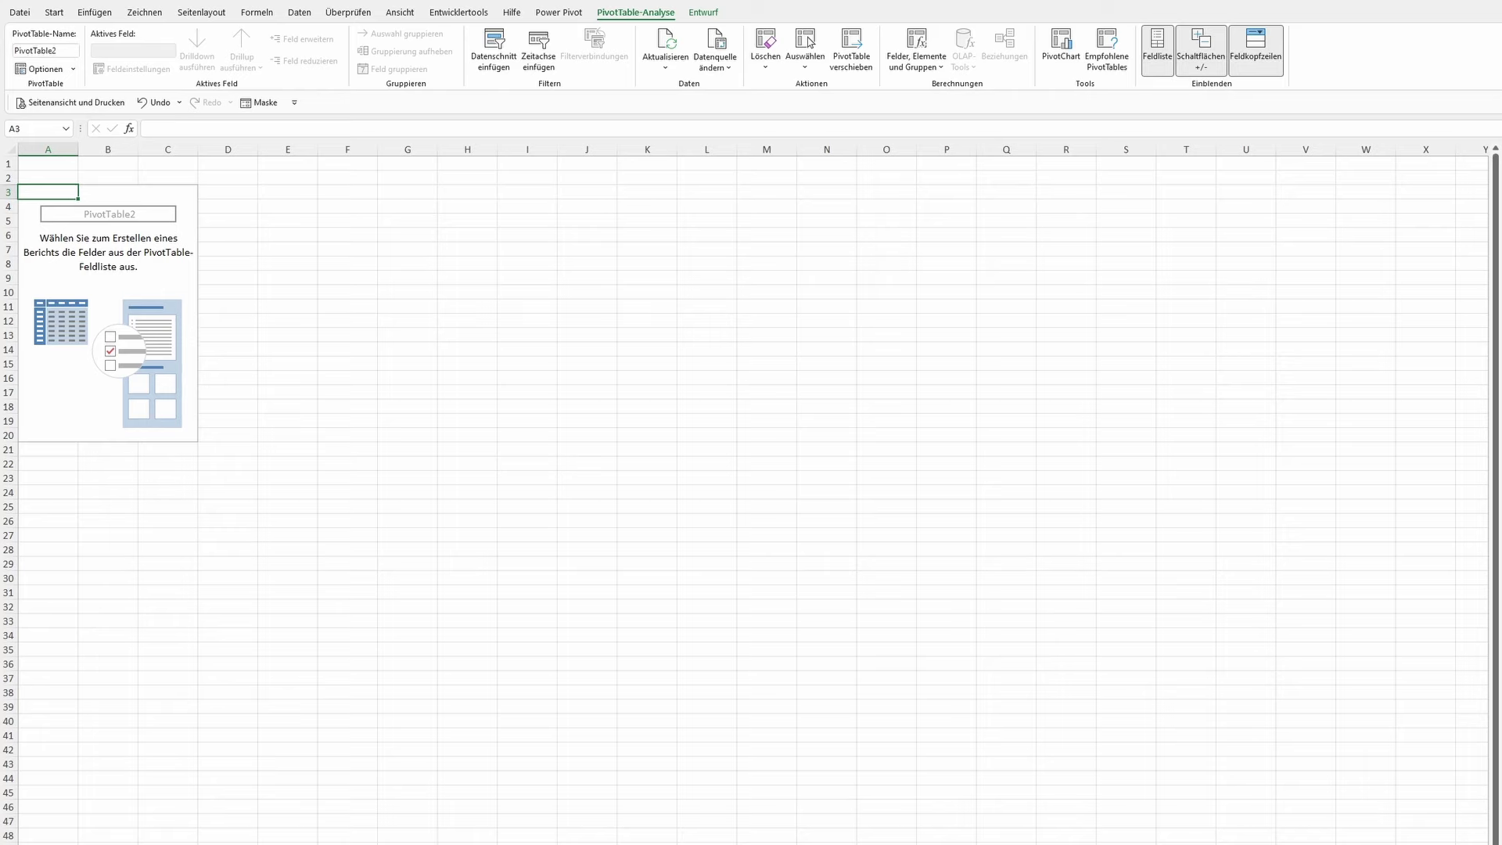
key("ctrl+Page_Down")
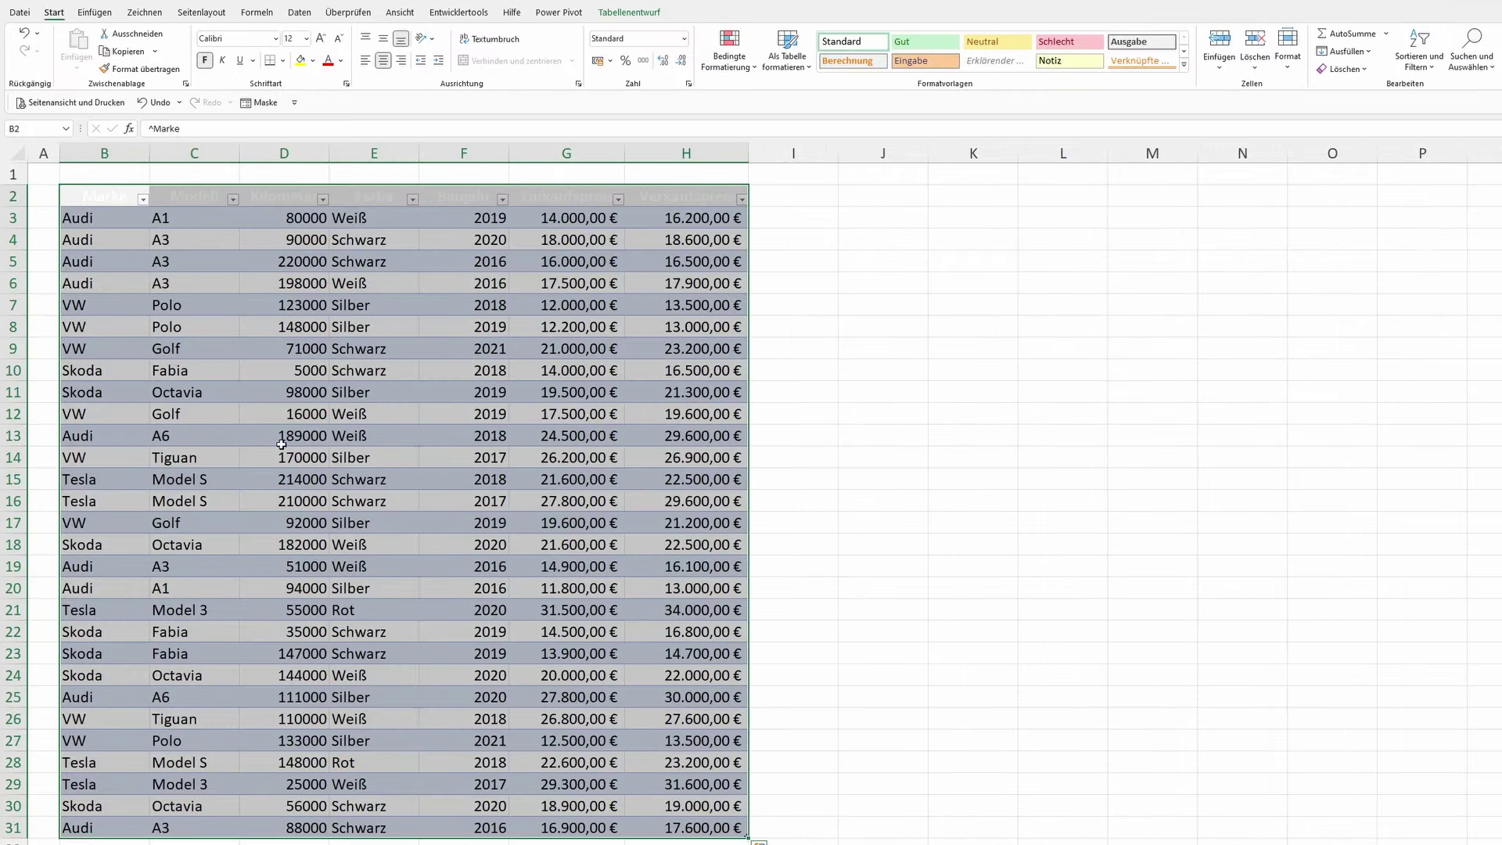
key("ctrl+Page_Up")
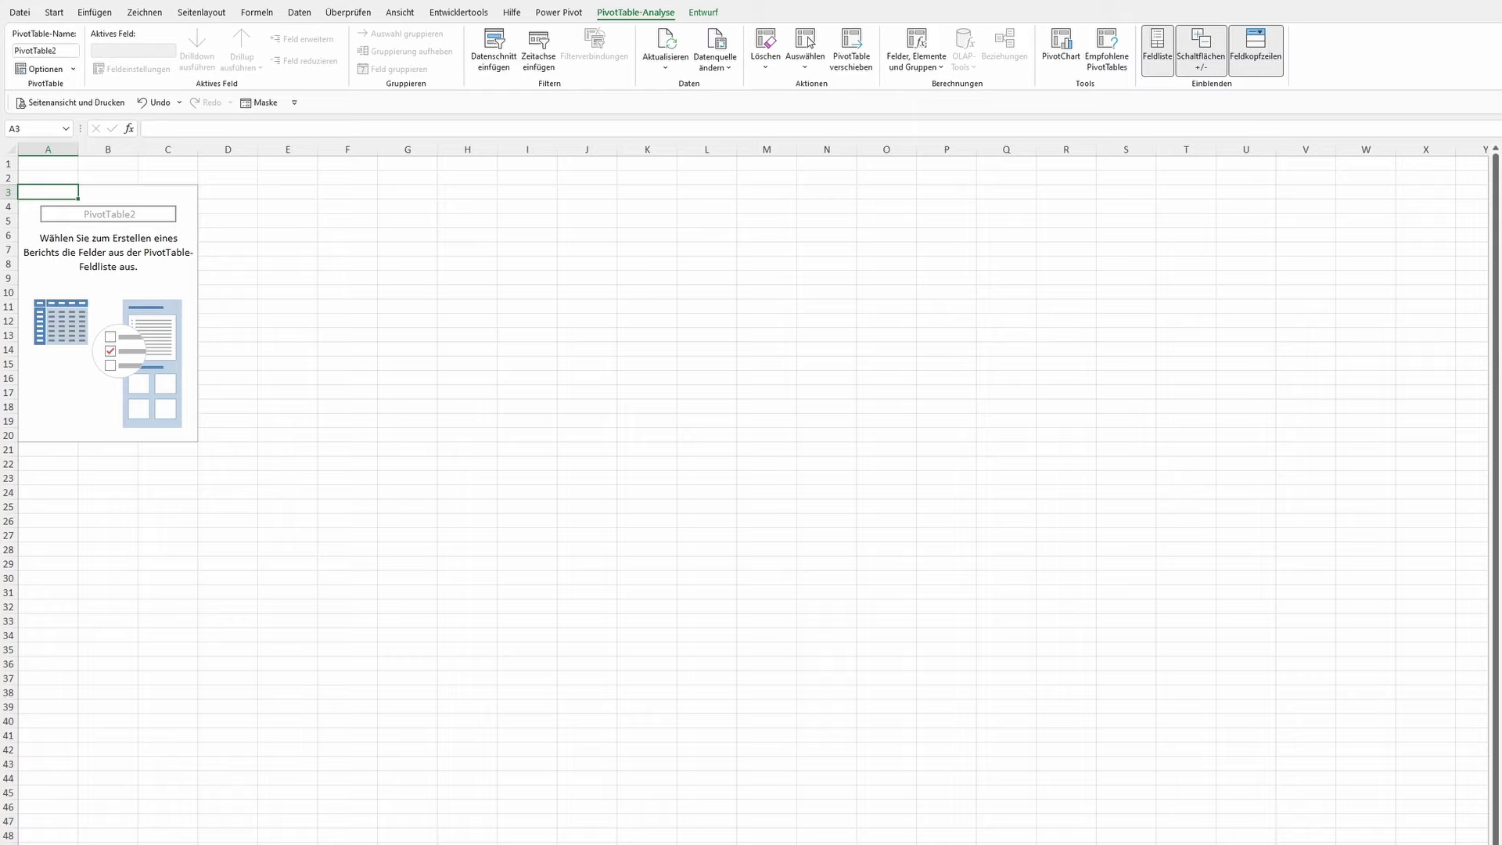
left_click(47, 235)
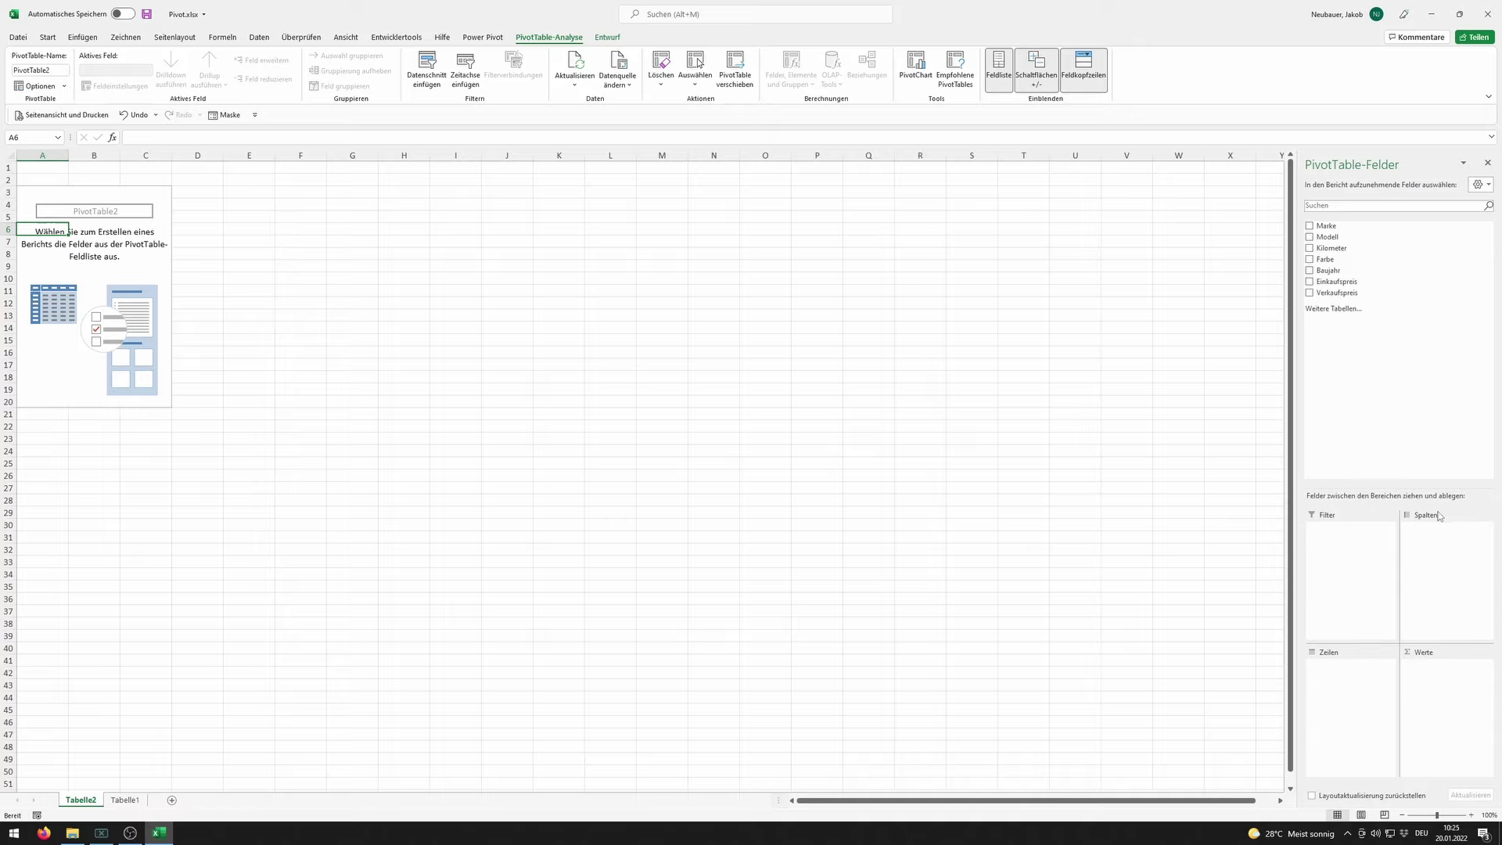
- Select areas beside PivotTable2, then a cell inside it so the PivotTable-Felder pane reappears
left_click_drag(145, 179, 423, 180)
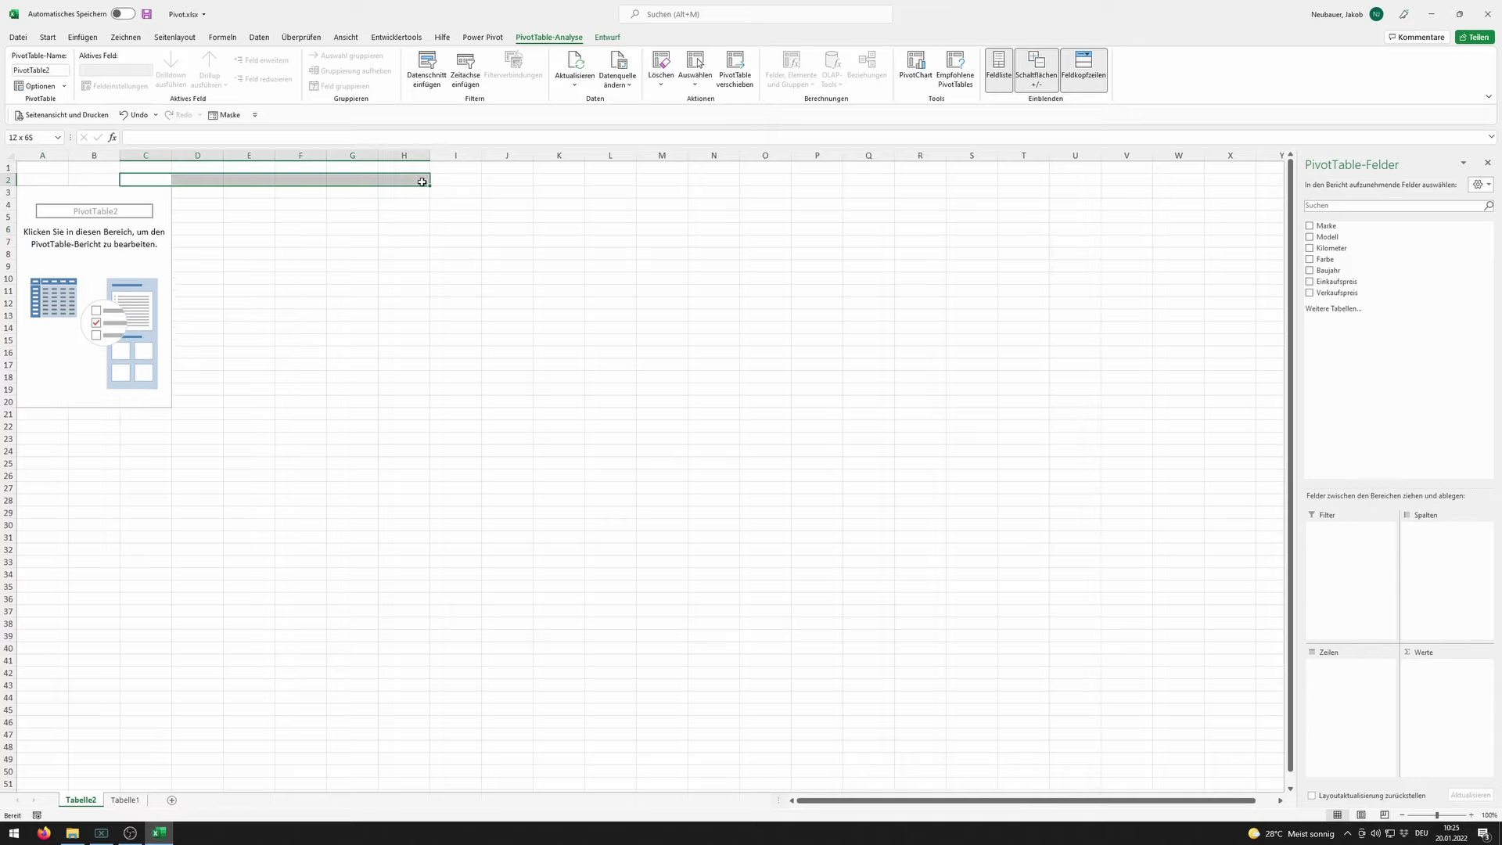
left_click_drag(189, 190, 201, 369)
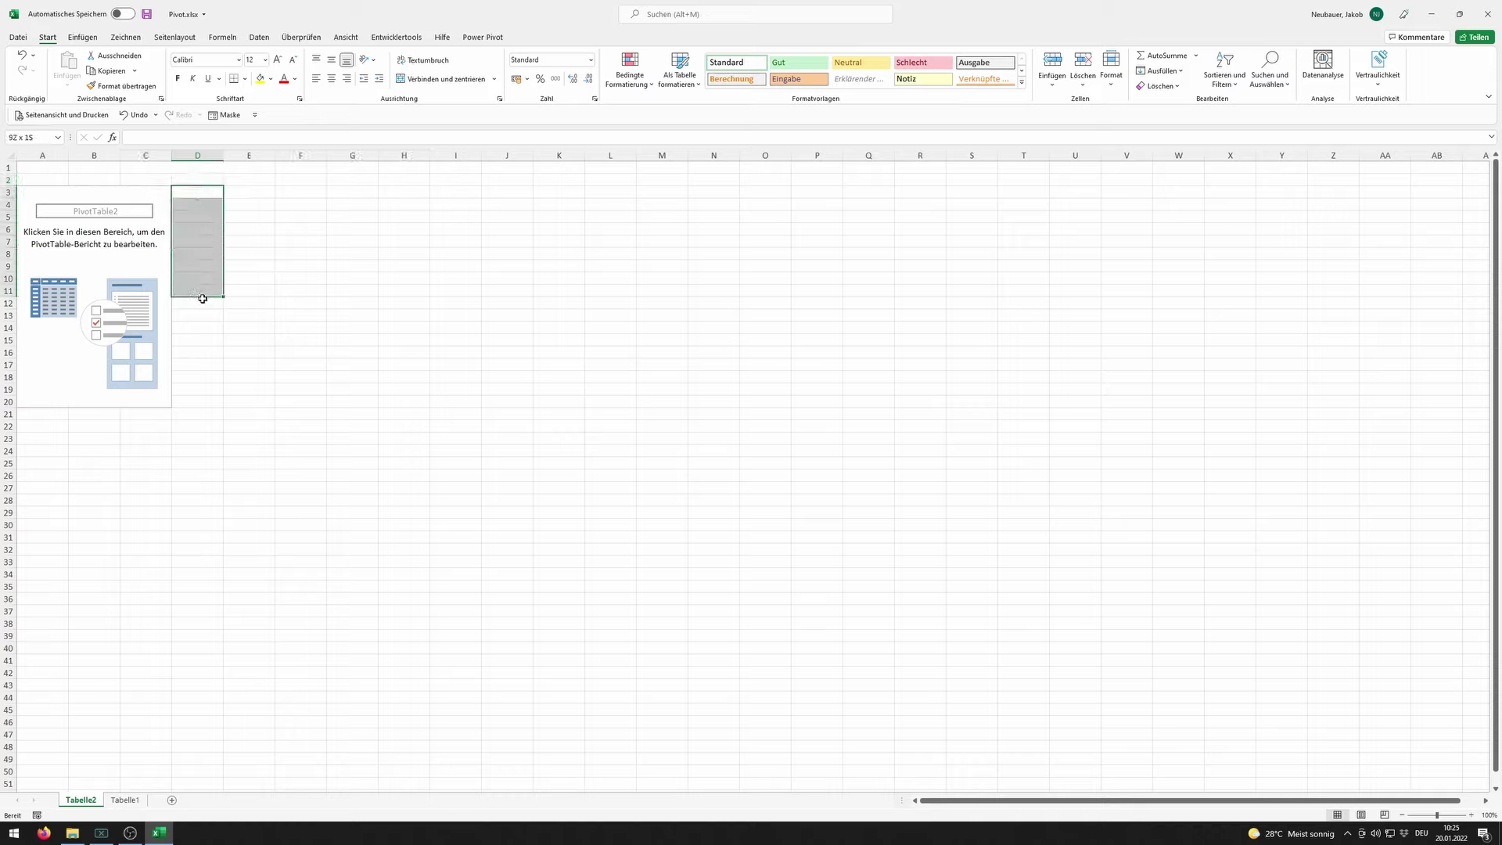
left_click(63, 202)
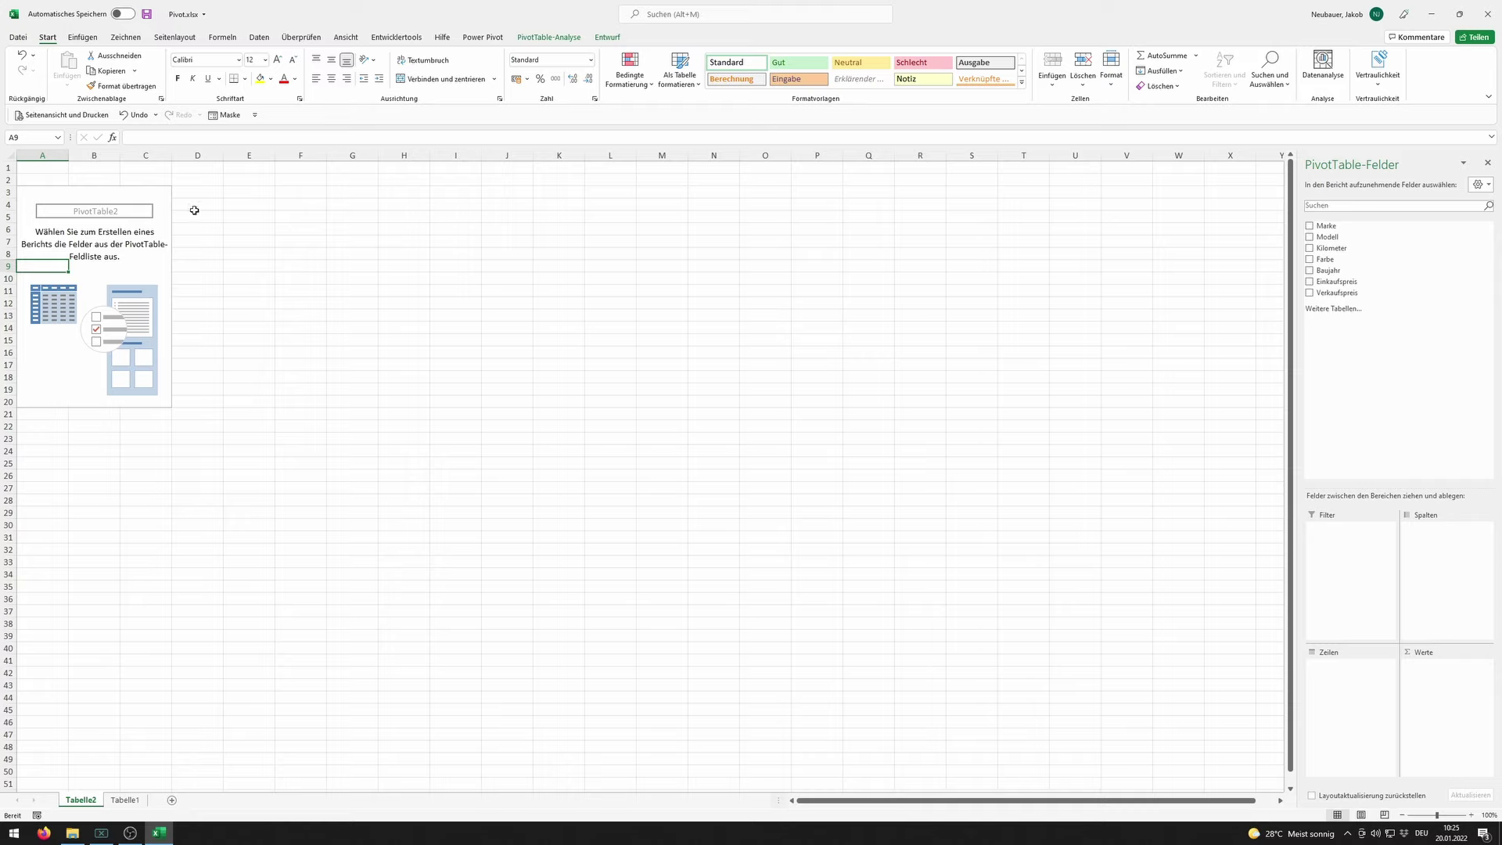
left_click_drag(237, 200, 516, 410)
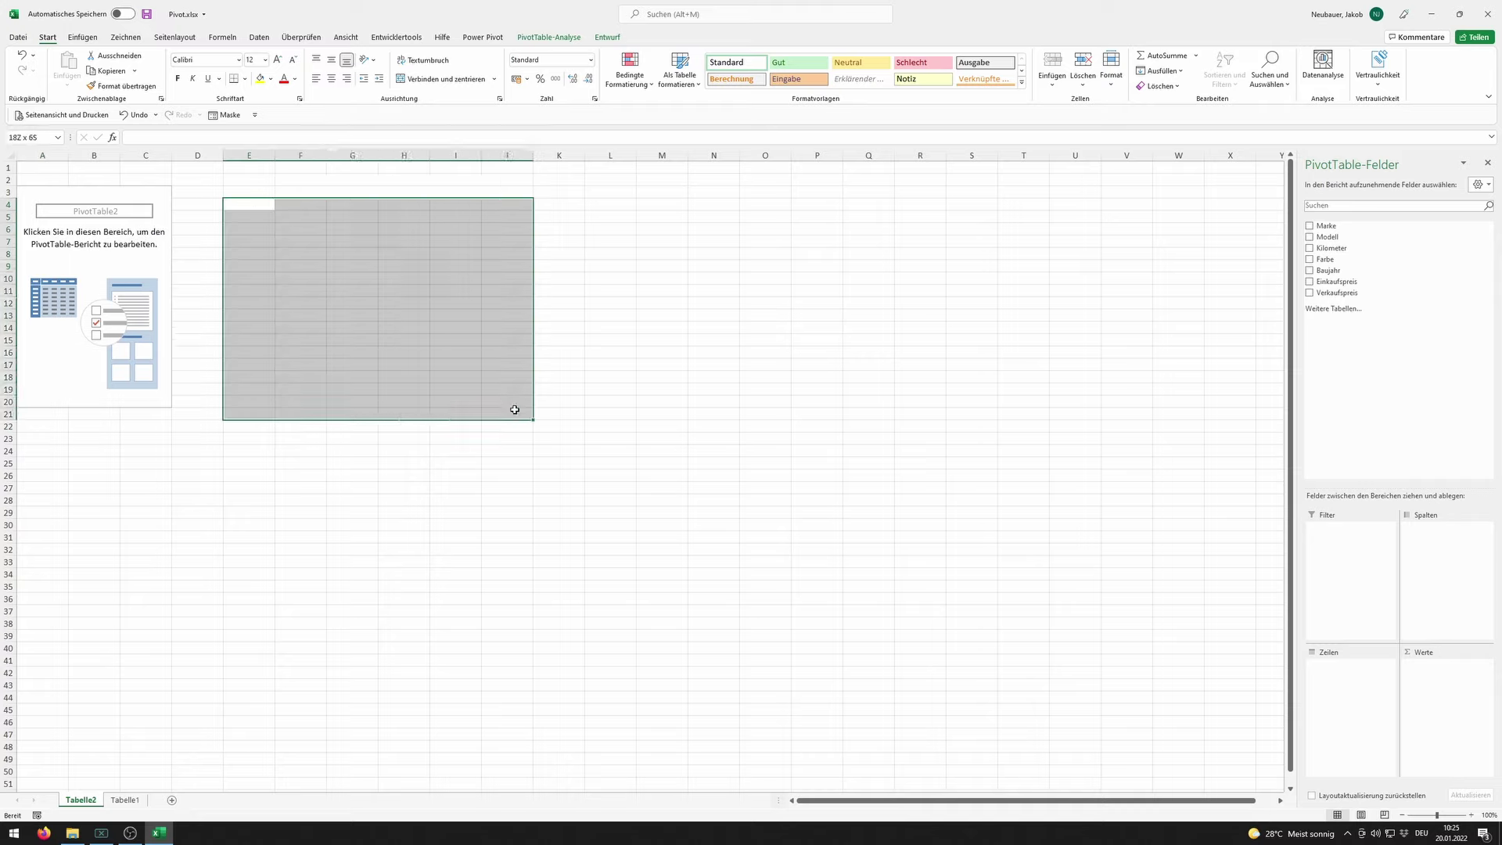
left_click_drag(184, 191, 506, 405)
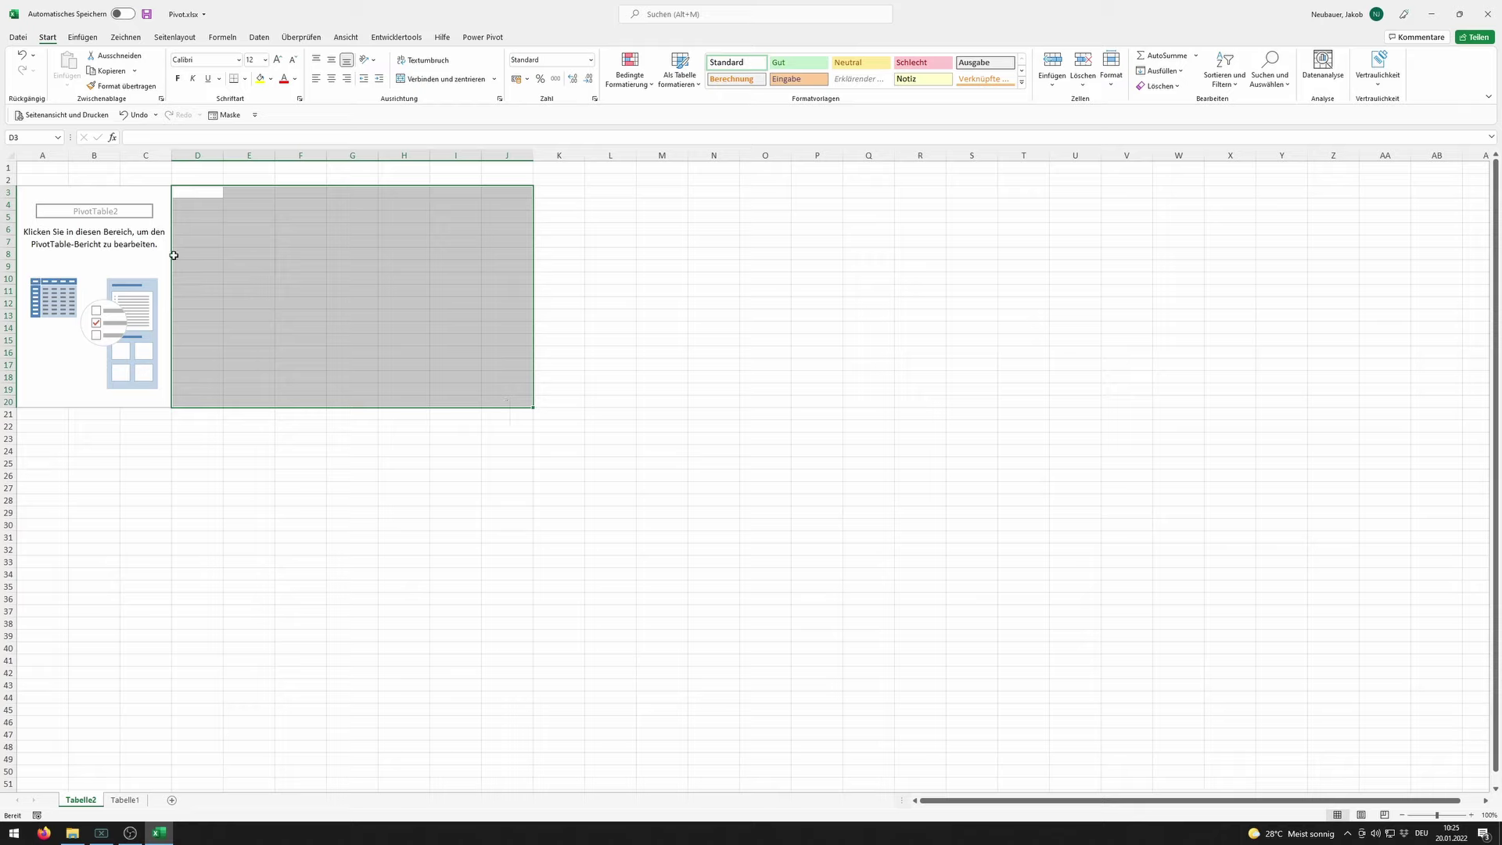
left_click(59, 264)
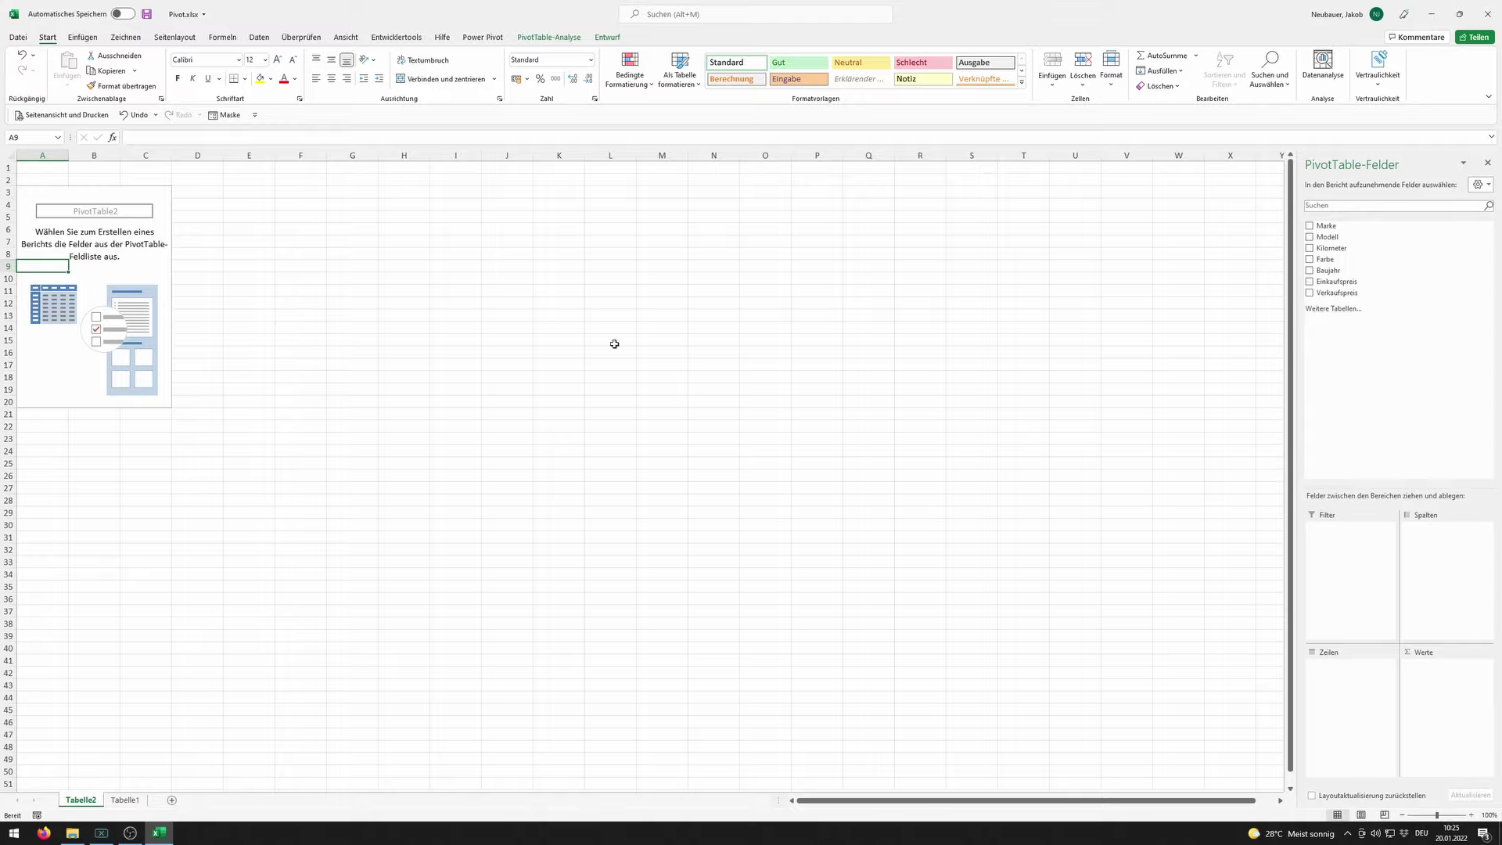
- Put Marke and Modell in Zeilen and Modell in Werte, giving Anzahl von Modell, total 29
left_click_drag(1326, 226, 1339, 326)
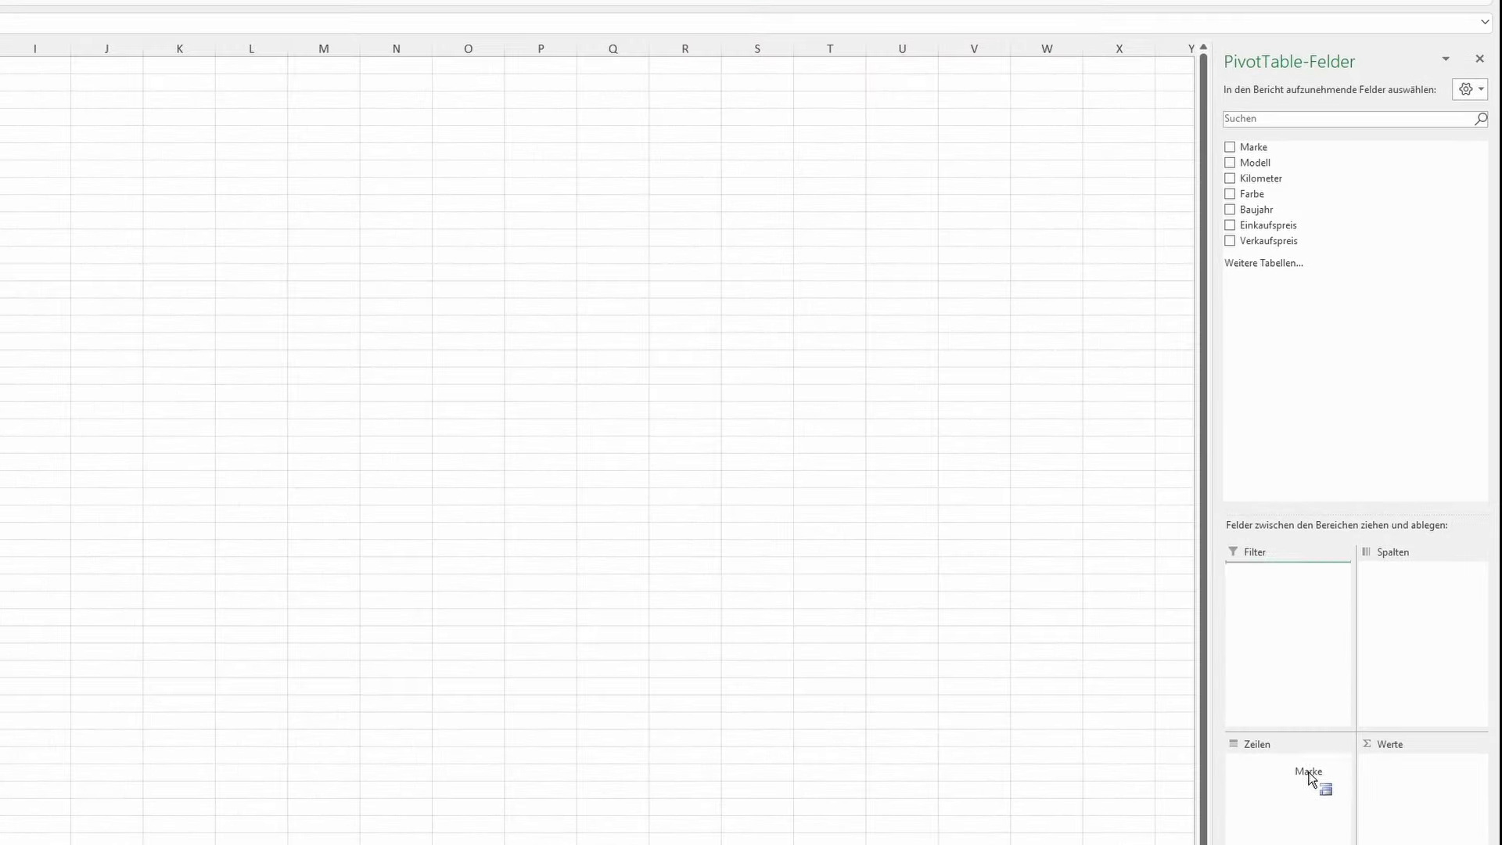
mouse_move(1272, 290)
left_mouse_down()
mouse_move(1261, 718)
mouse_move(1276, 798)
left_mouse_up()
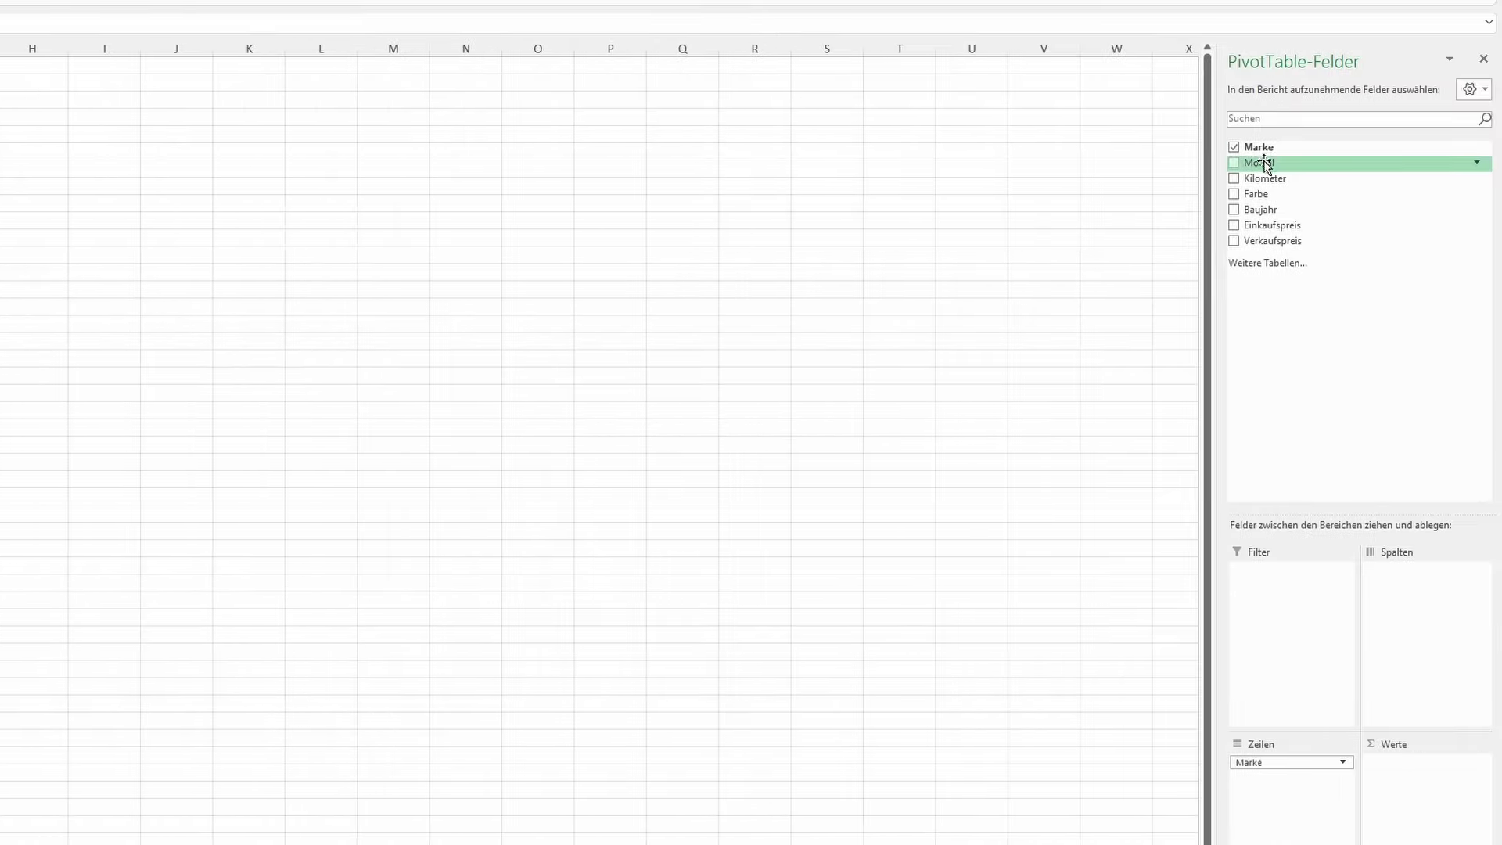
mouse_move(1265, 162)
left_mouse_down()
mouse_move(1375, 354)
mouse_move(1414, 763)
left_mouse_up()
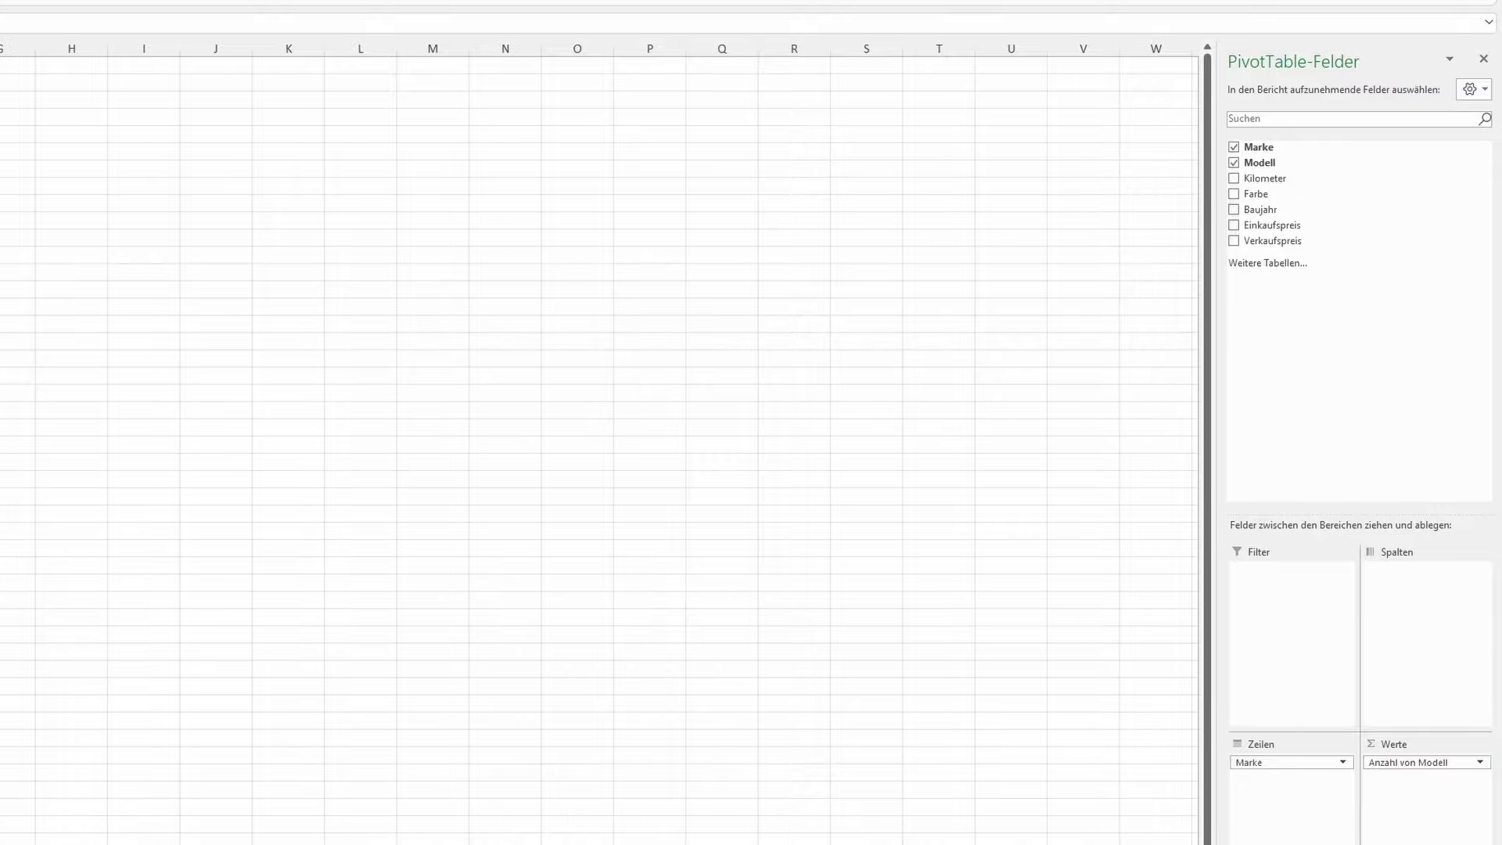
left_click(227, 117)
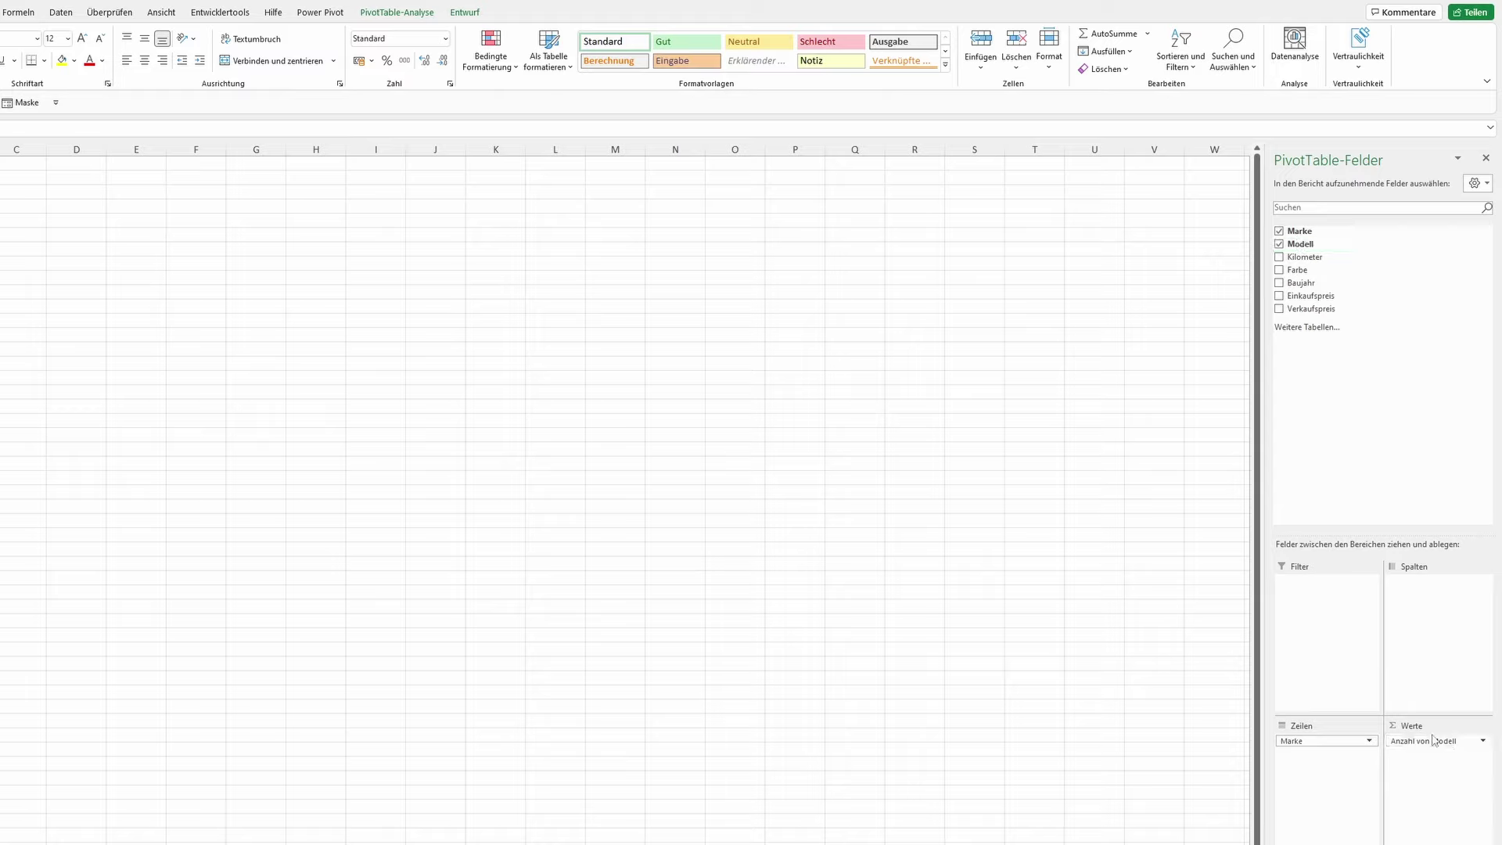
left_click_drag(1301, 245, 1411, 750)
left_click_drag(1412, 750, 1337, 766)
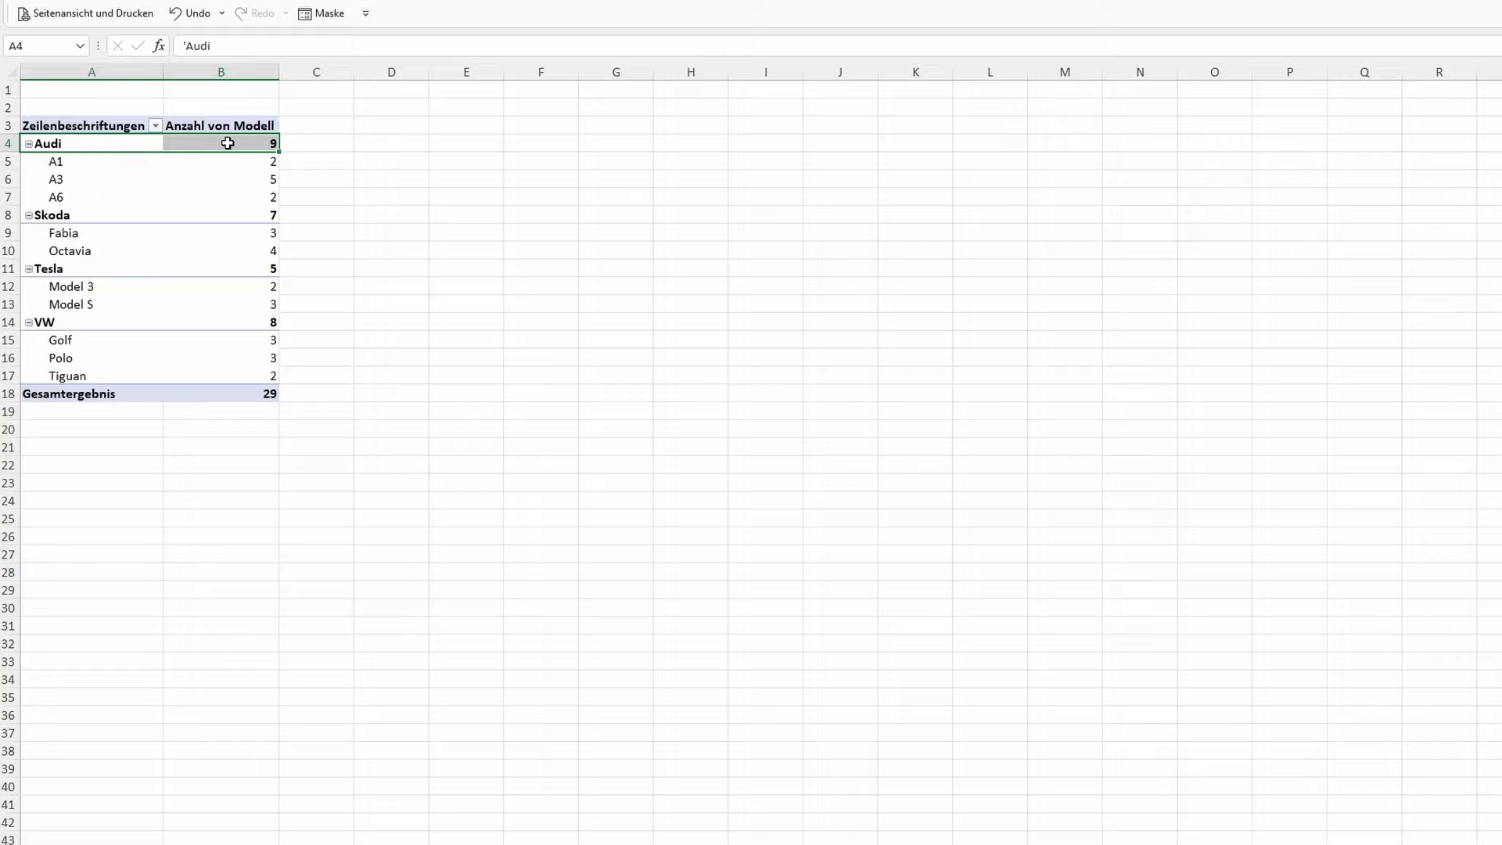
left_click(381, 141)
left_click_drag(47, 143, 247, 142)
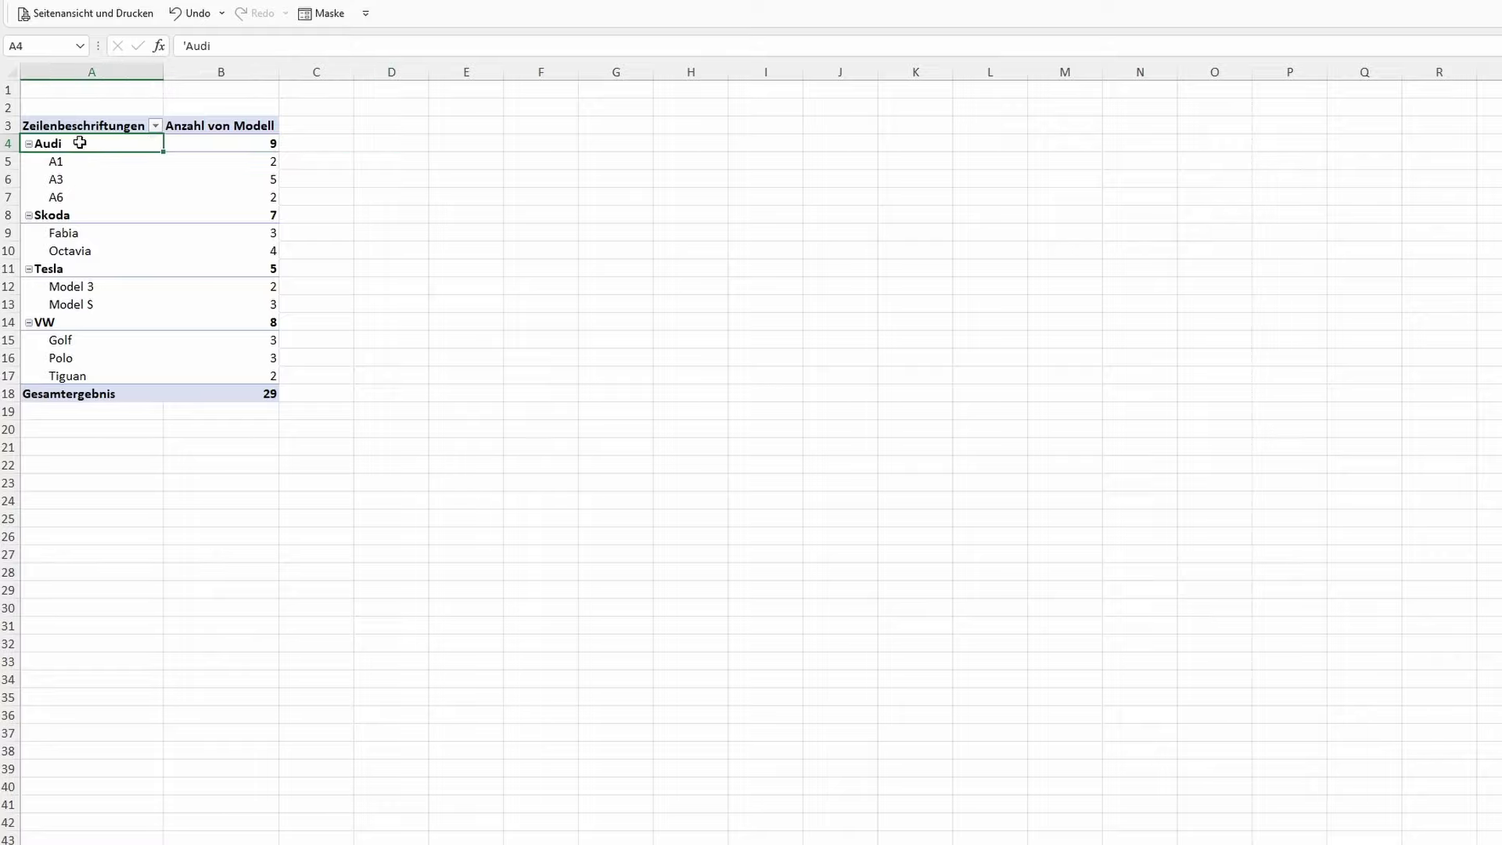
left_click_drag(65, 162, 233, 192)
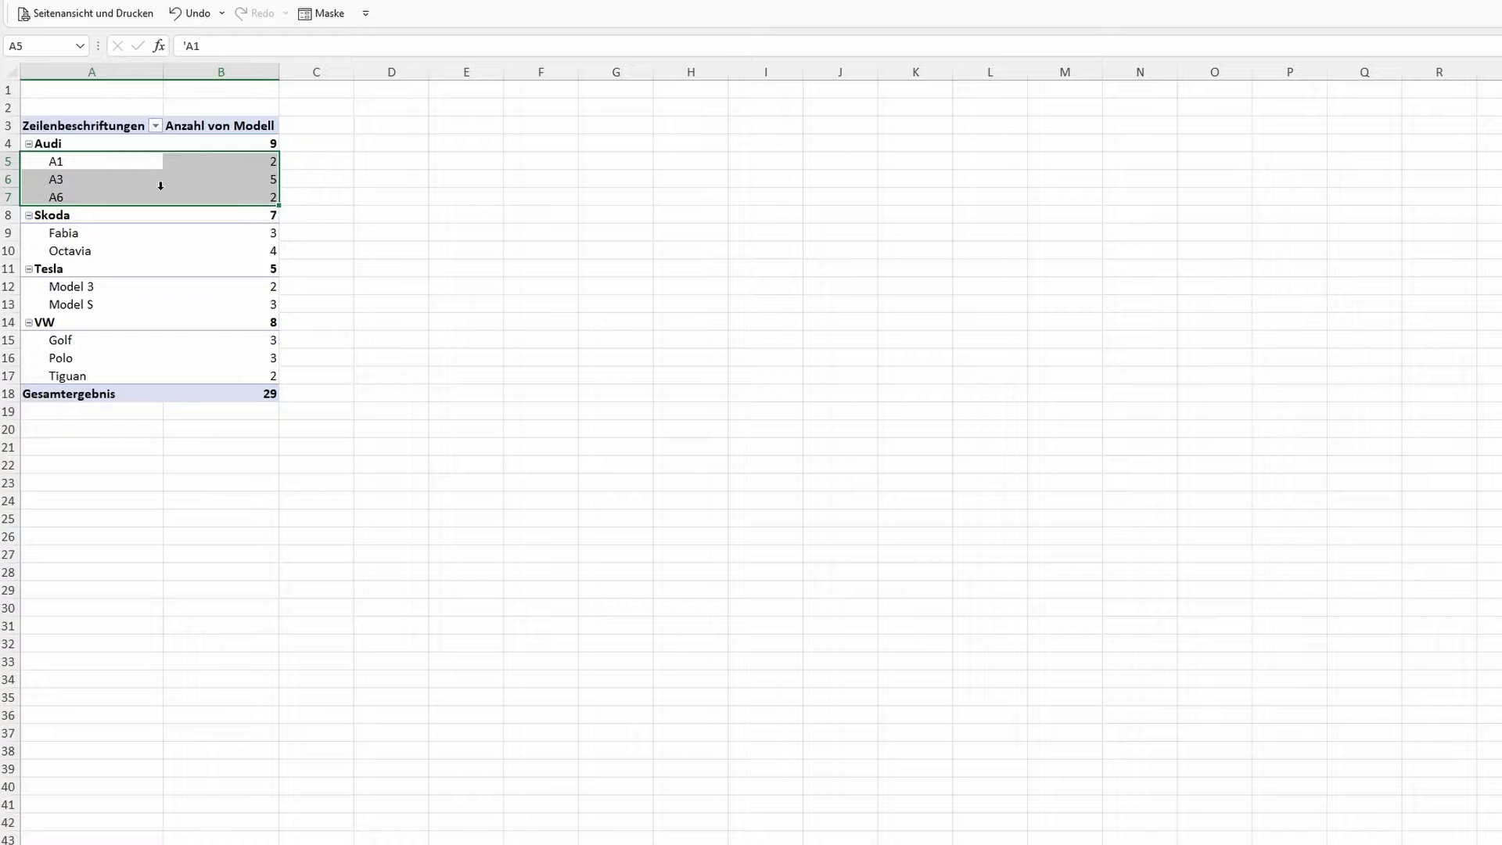
left_click(79, 162)
left_click_drag(91, 158, 256, 199)
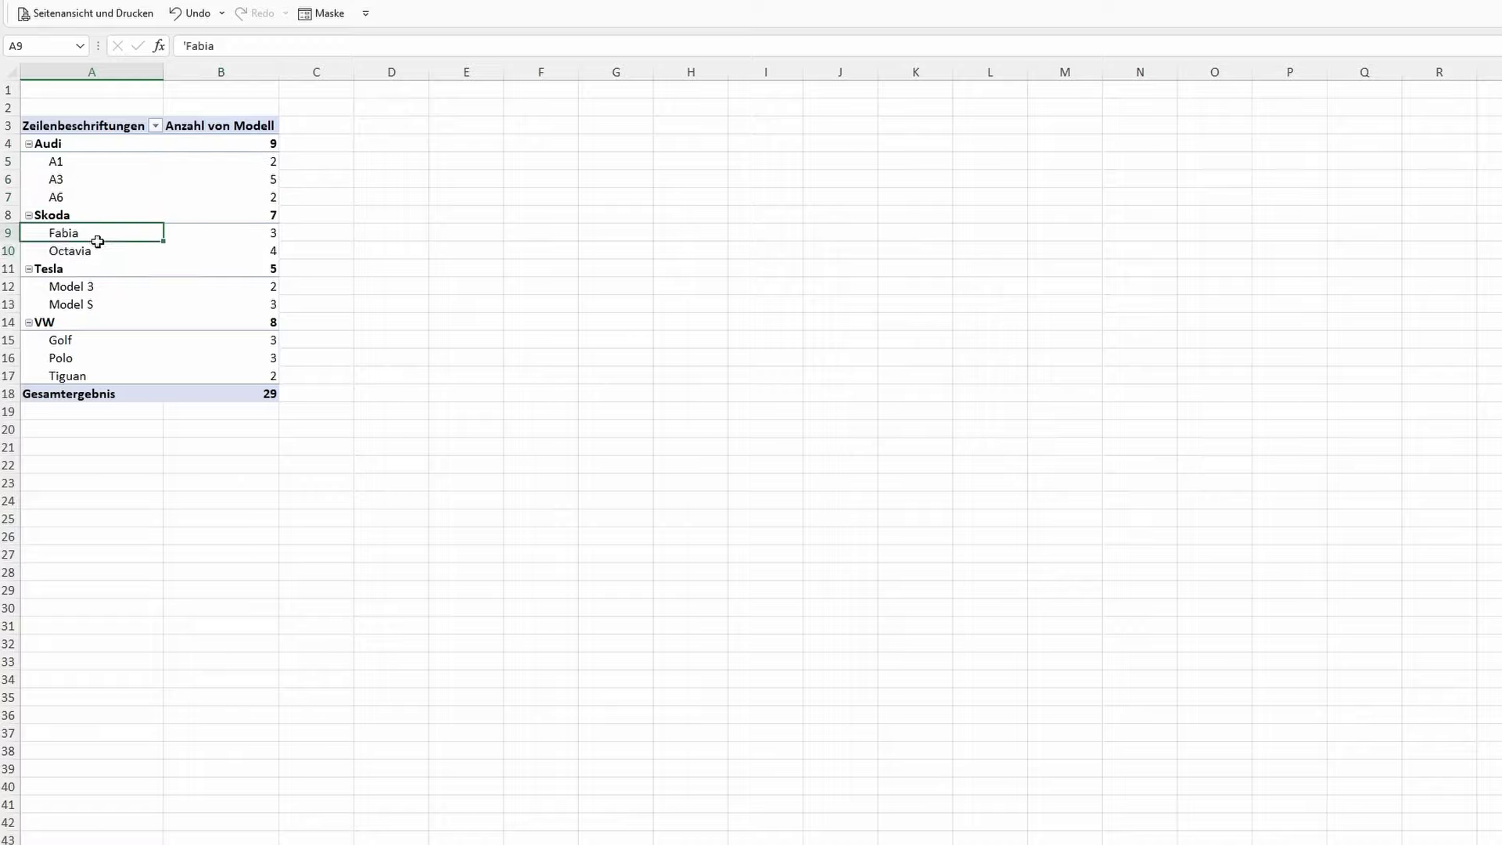
left_click_drag(97, 237, 97, 250)
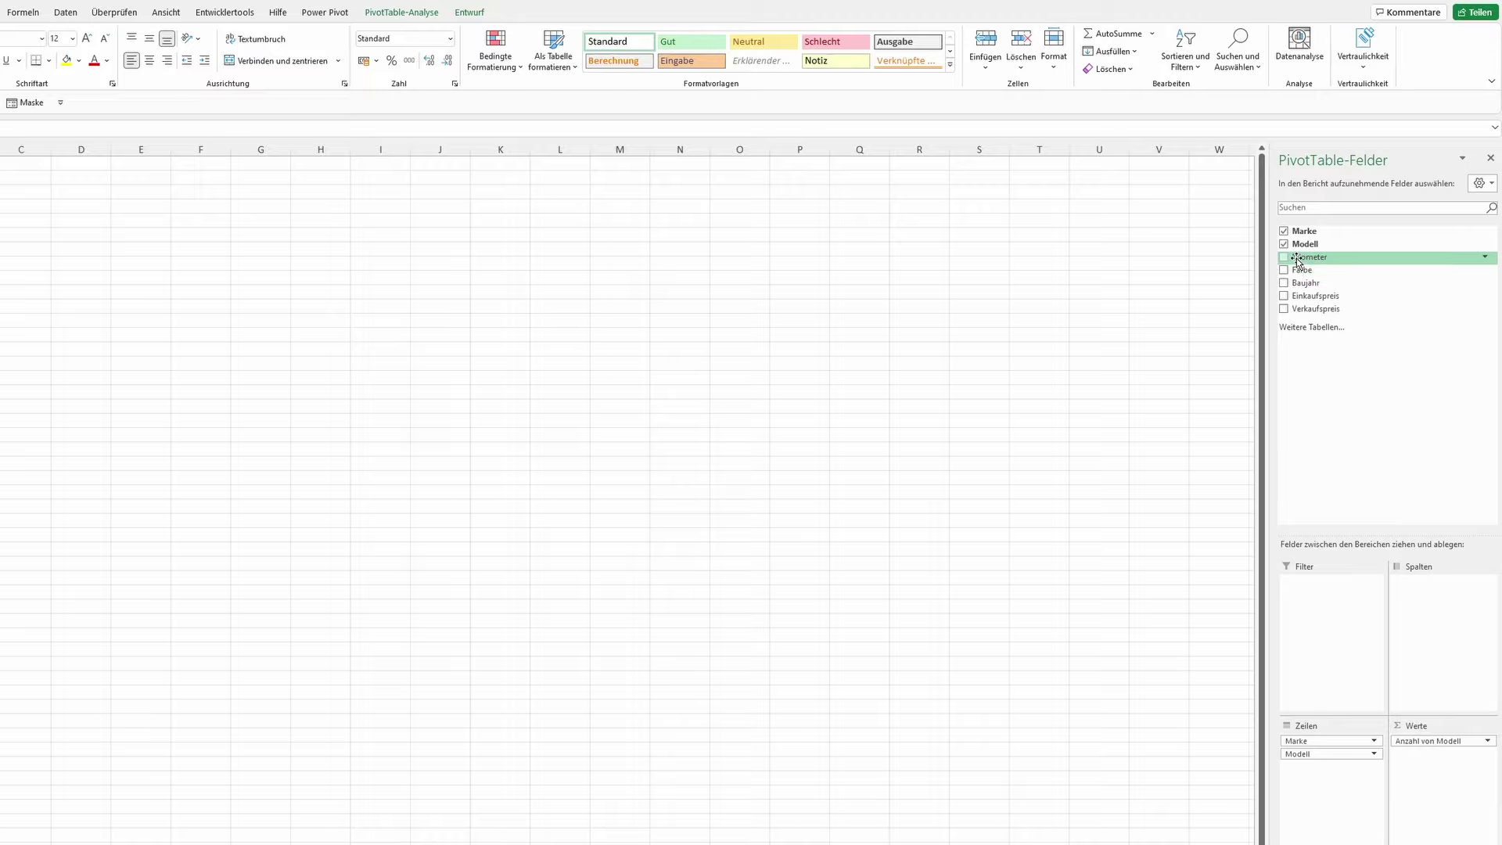
- Add Kilometer to Werte and set its Wertfeldeinstellungen summary to Mittelwert
left_click_drag(1298, 260, 1452, 792)
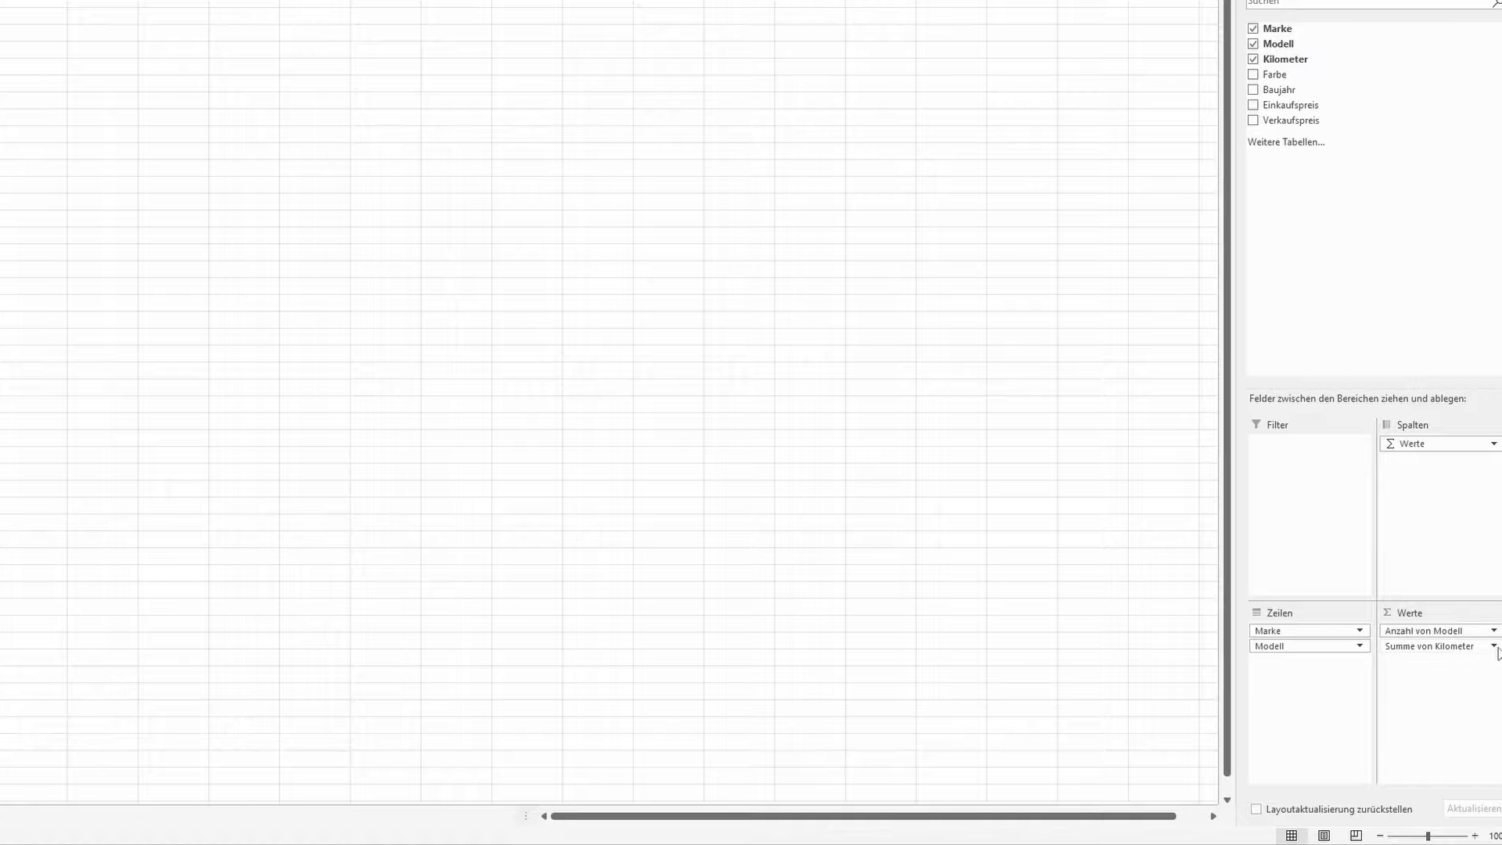
left_click(1494, 646)
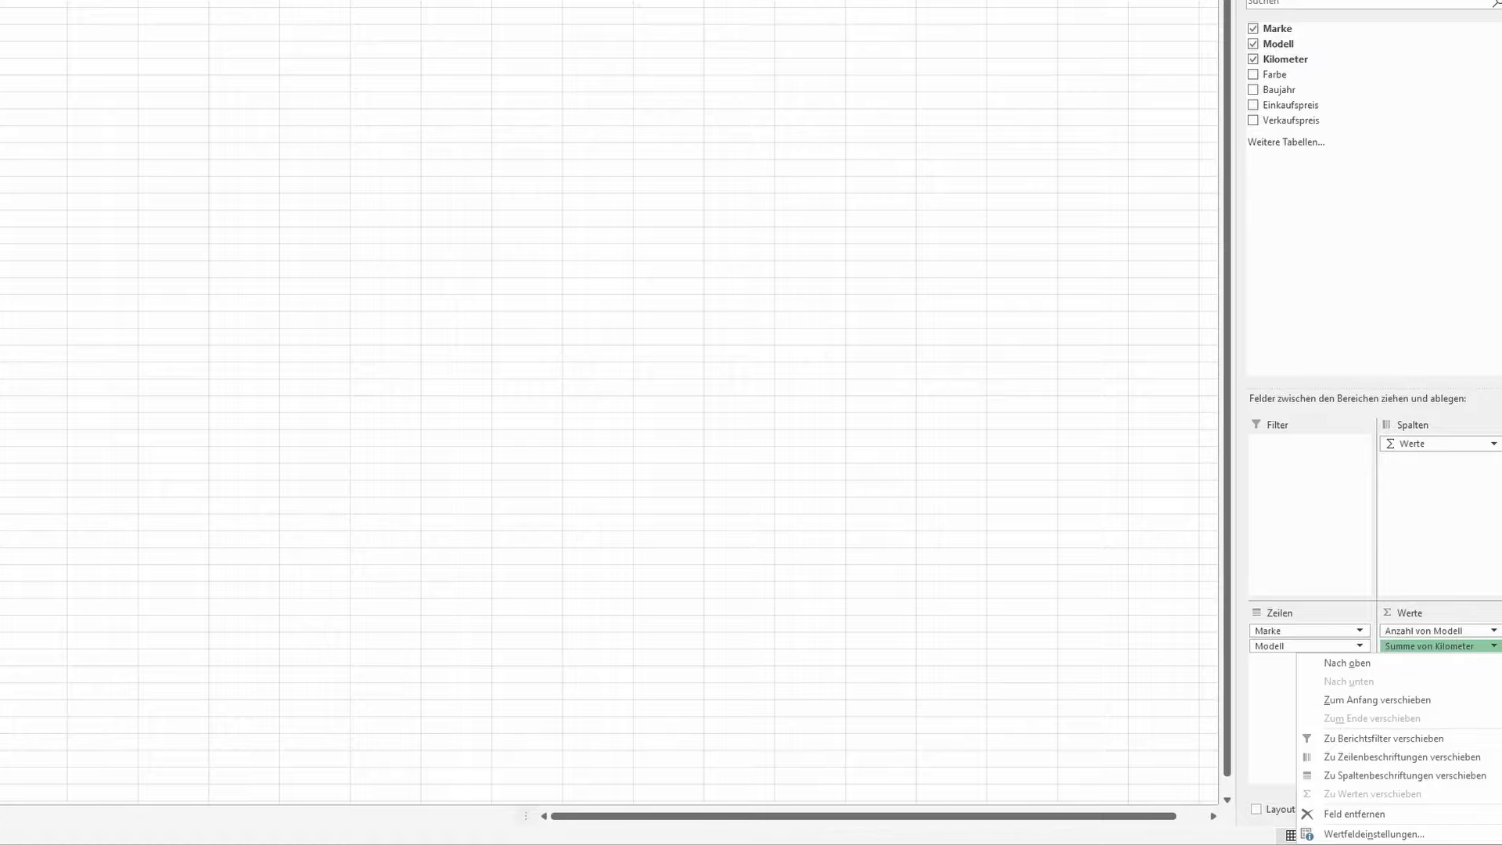
left_click(1375, 834)
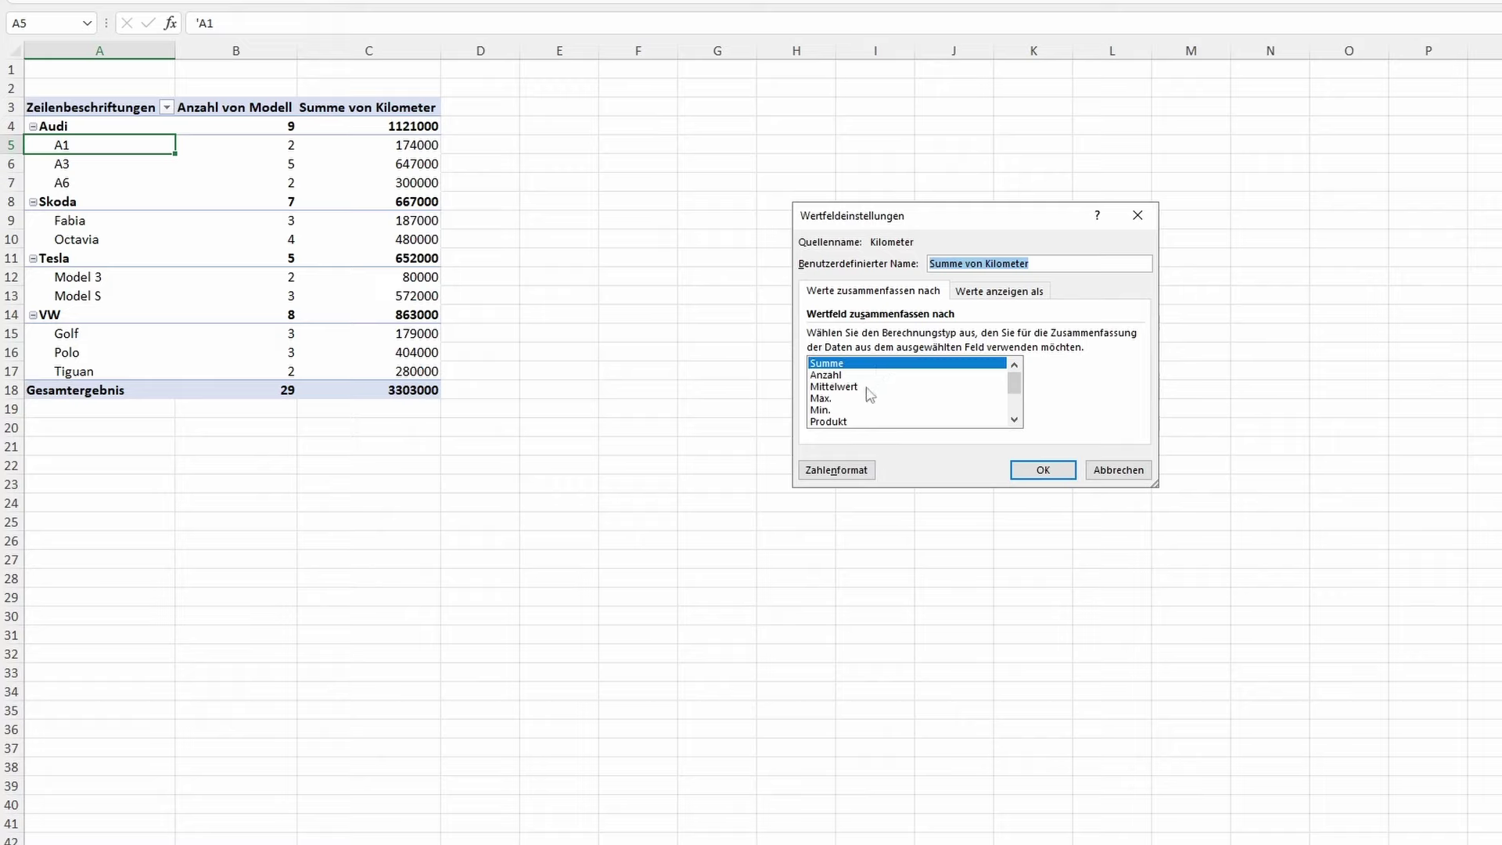
left_click(829, 375)
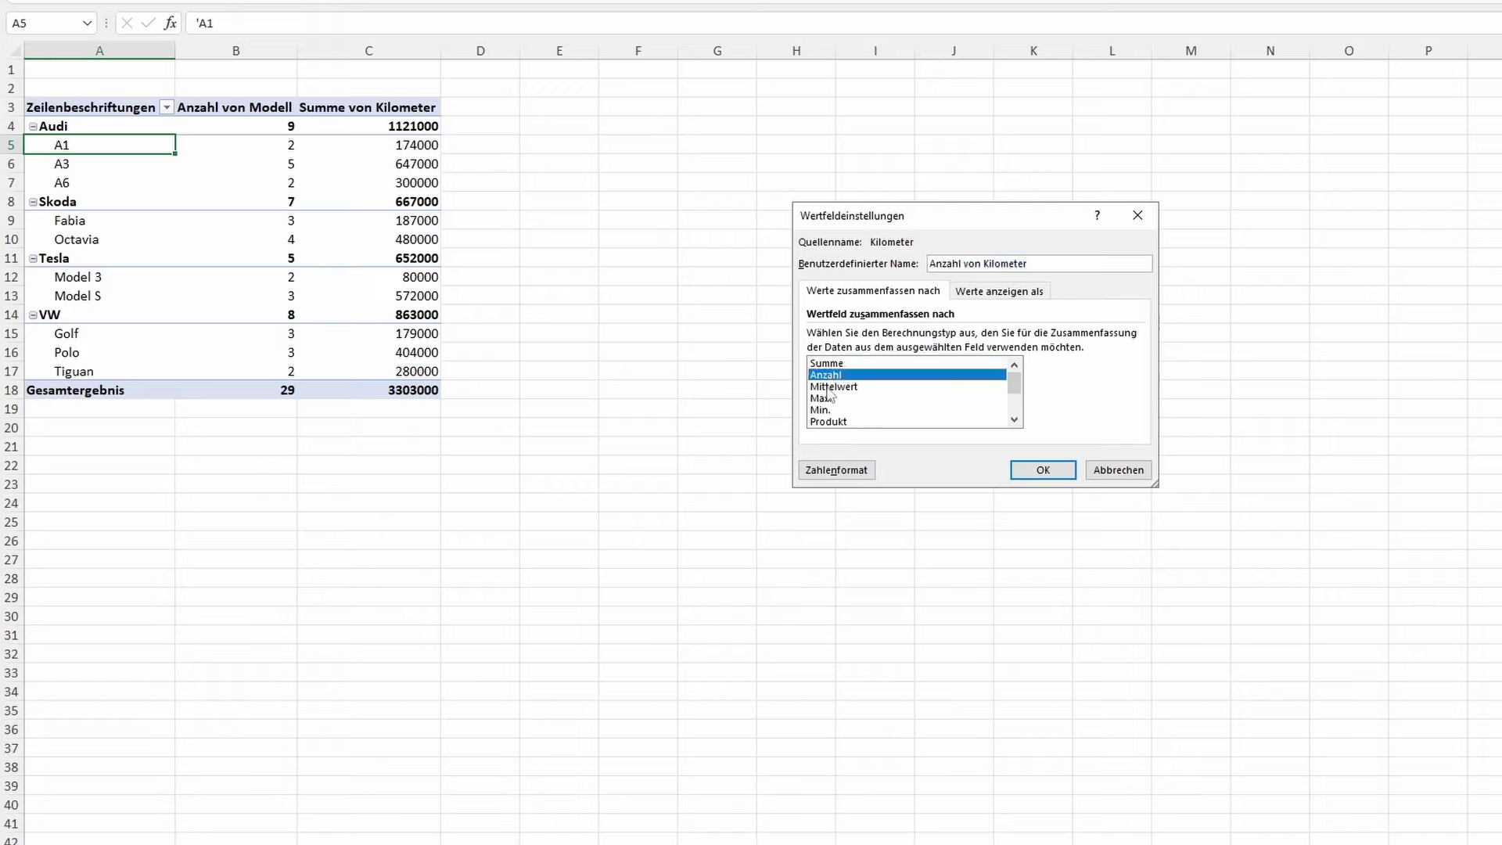
left_click(828, 388)
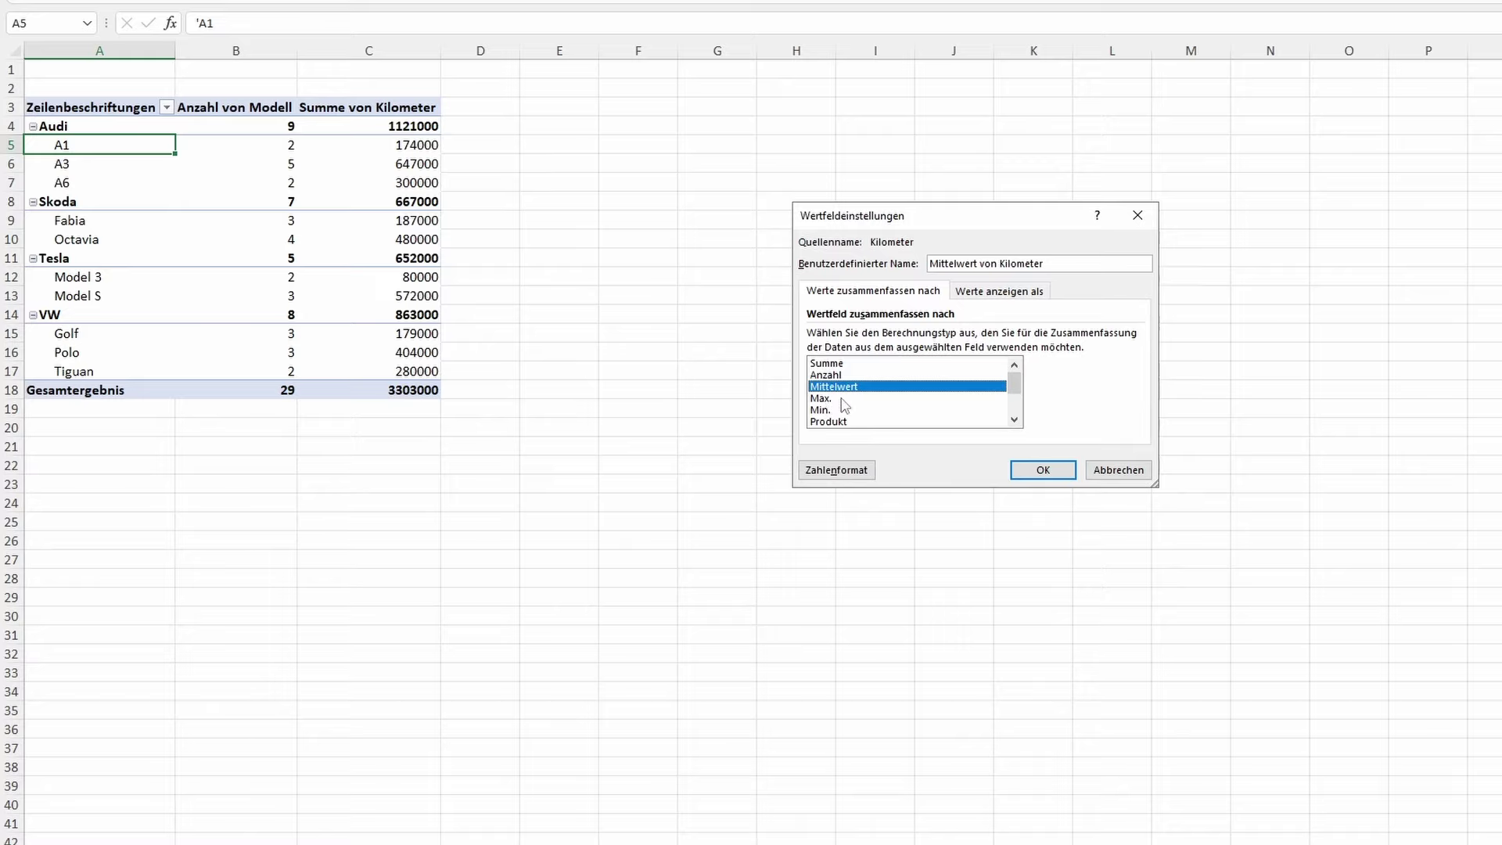
left_click(1046, 467)
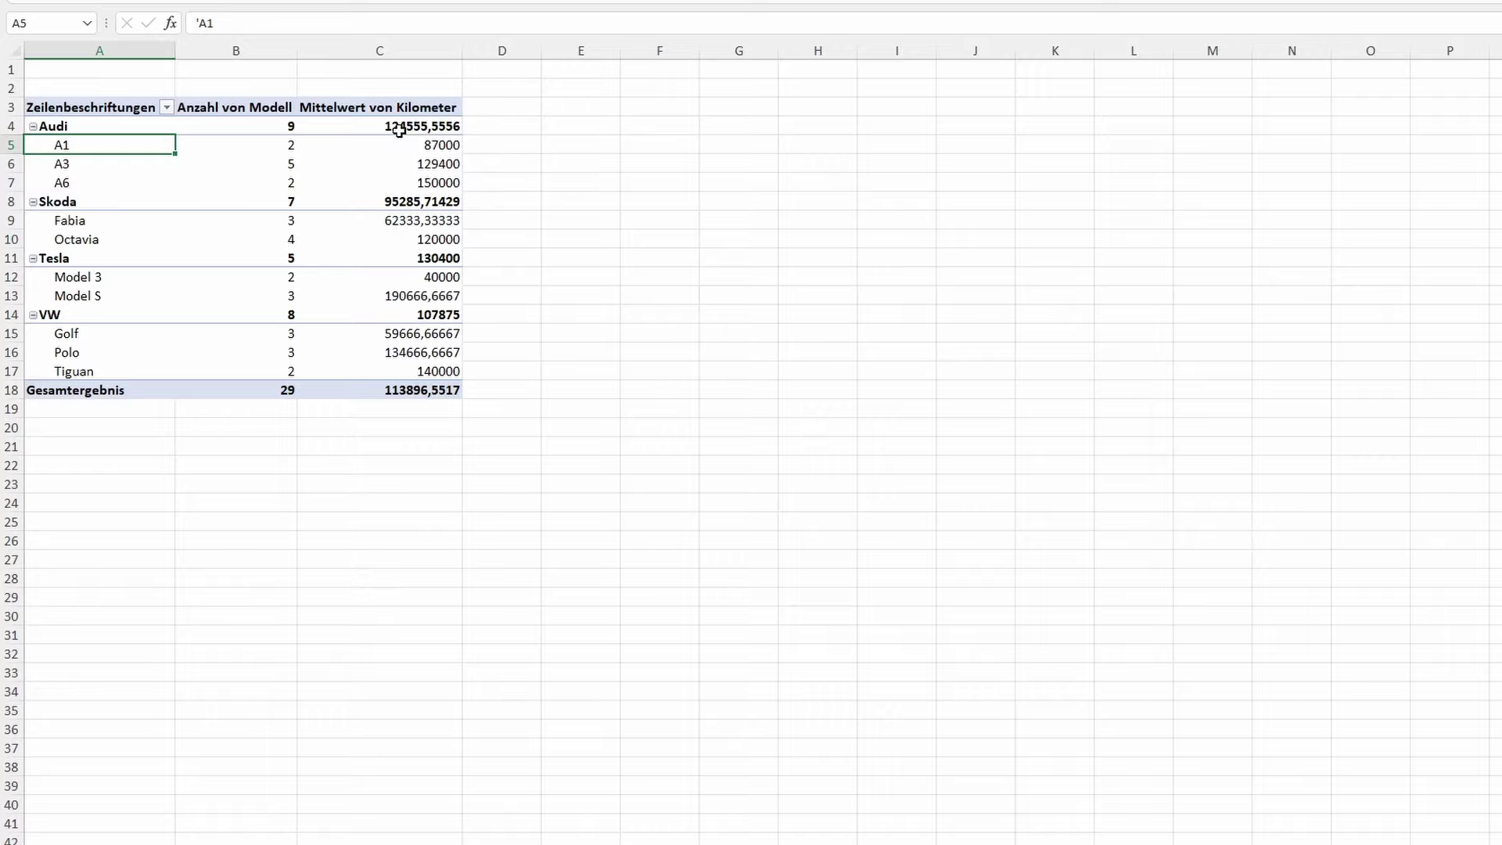
- Format Mittelwert von Kilometer as Zahl with 1000er-Trennzeichen and two decimals
right_click(403, 130)
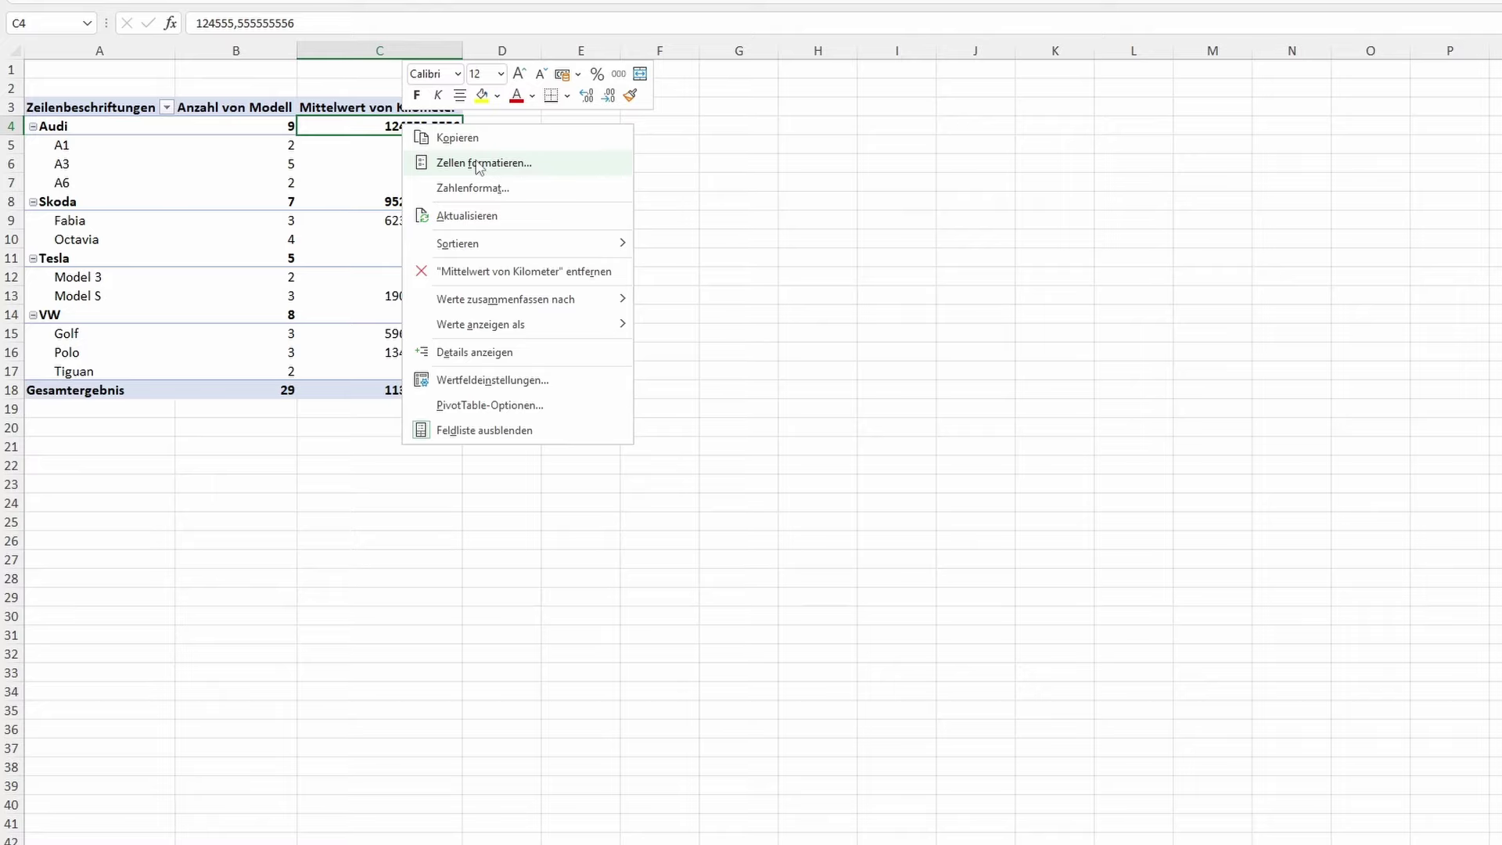
right_click(768, 133)
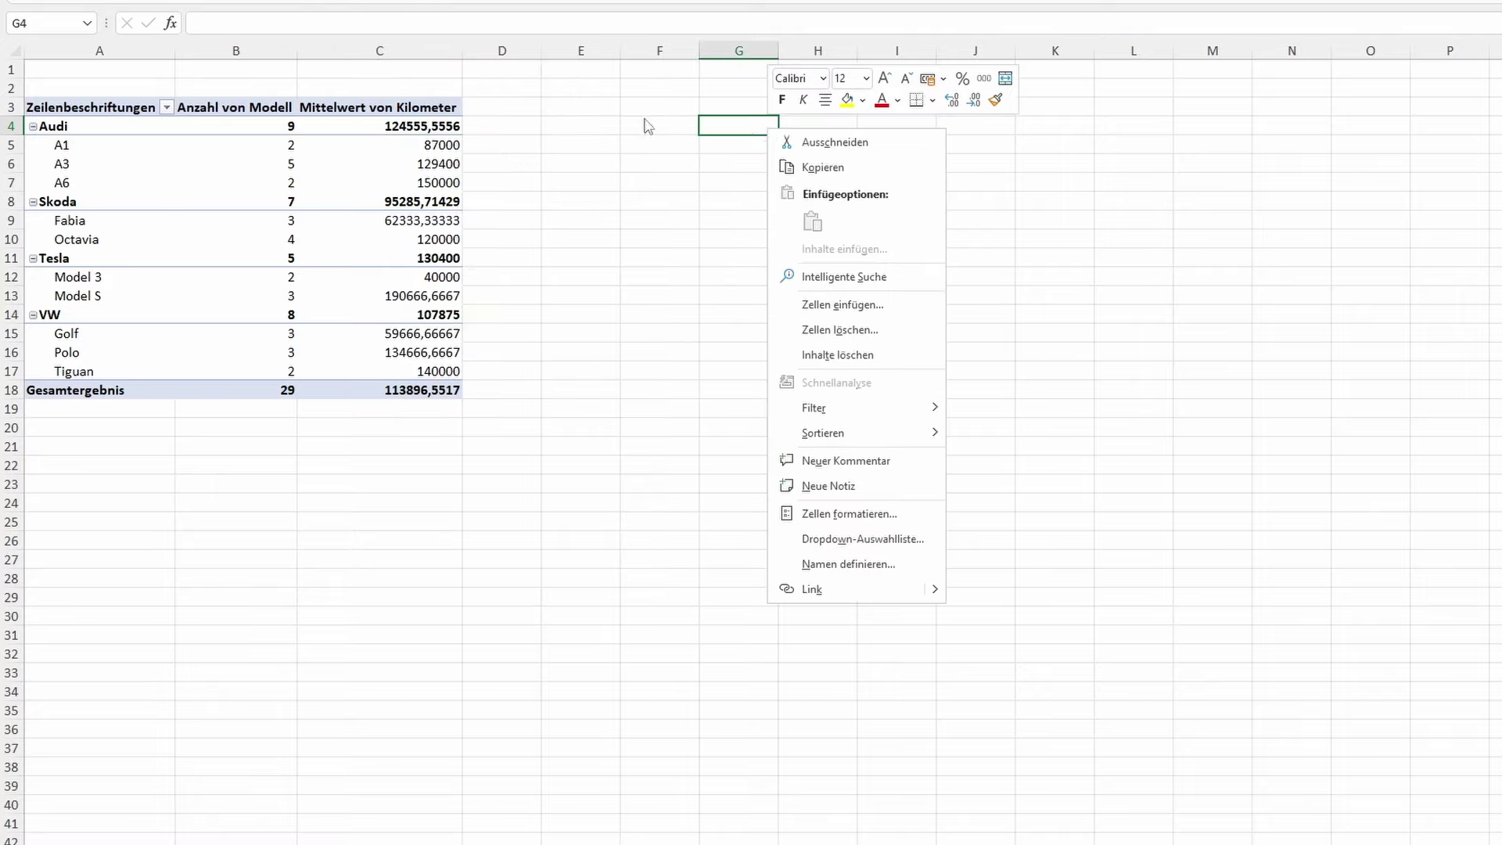
right_click(428, 133)
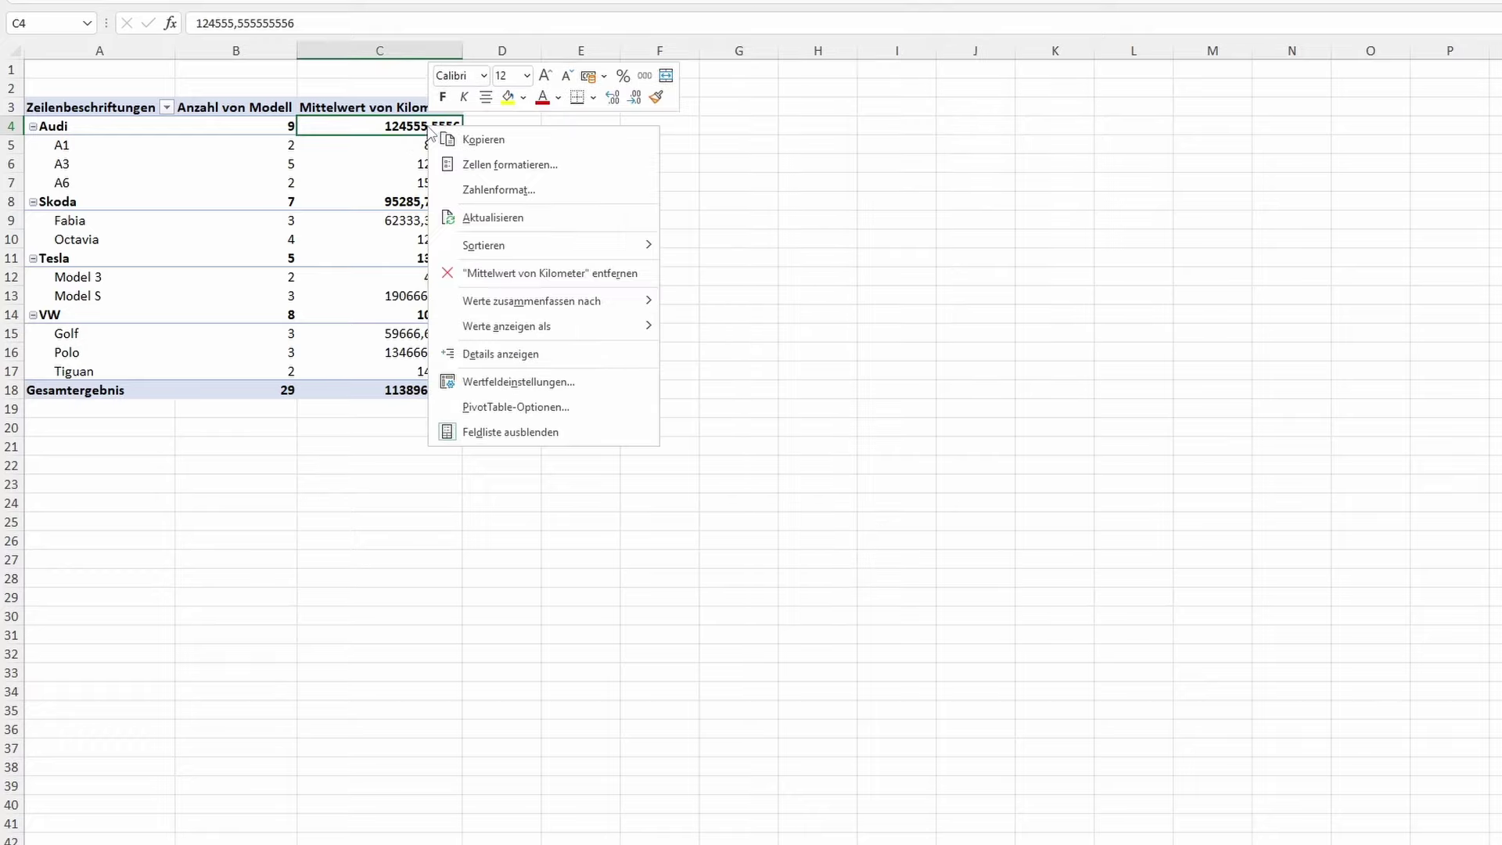
left_click(491, 190)
left_click_drag(368, 9, 619, 33)
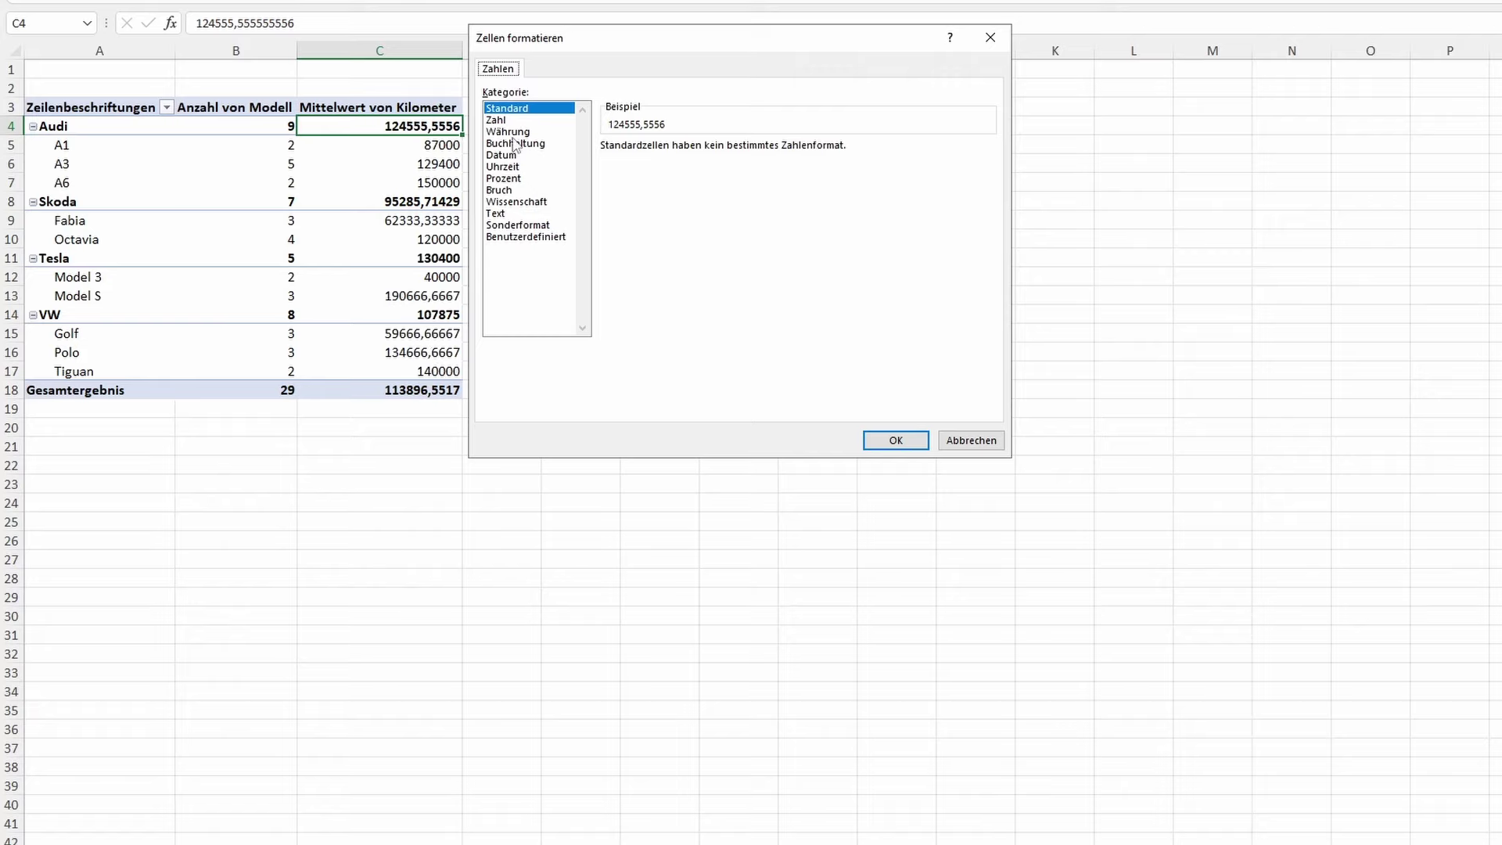
left_click(495, 121)
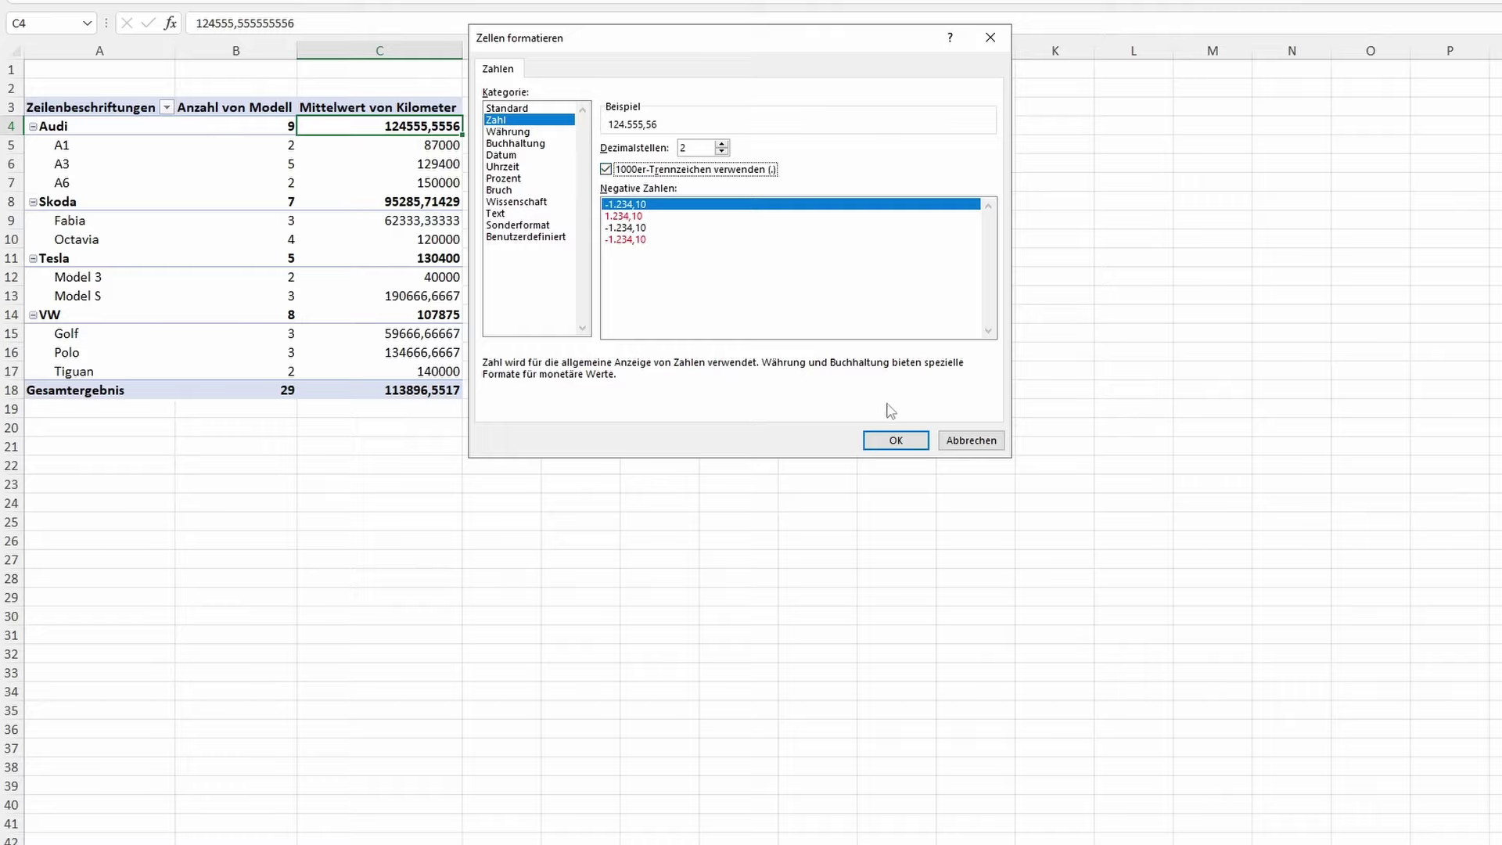
left_click(896, 439)
left_click(739, 332)
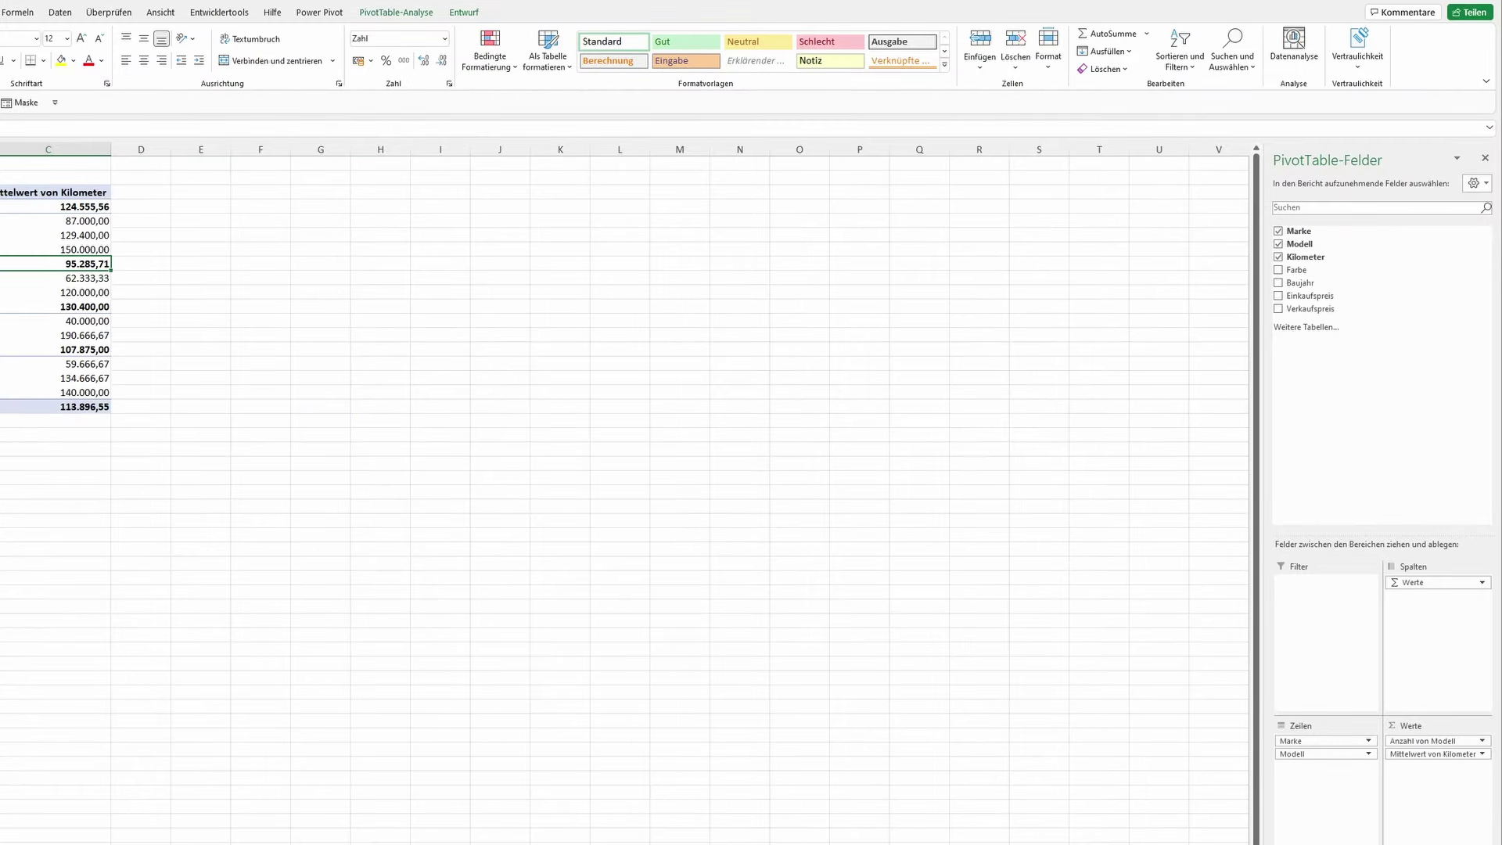
- Move Marke from Zeilen into the Filter area, leaving only models as rows
left_click(1369, 742)
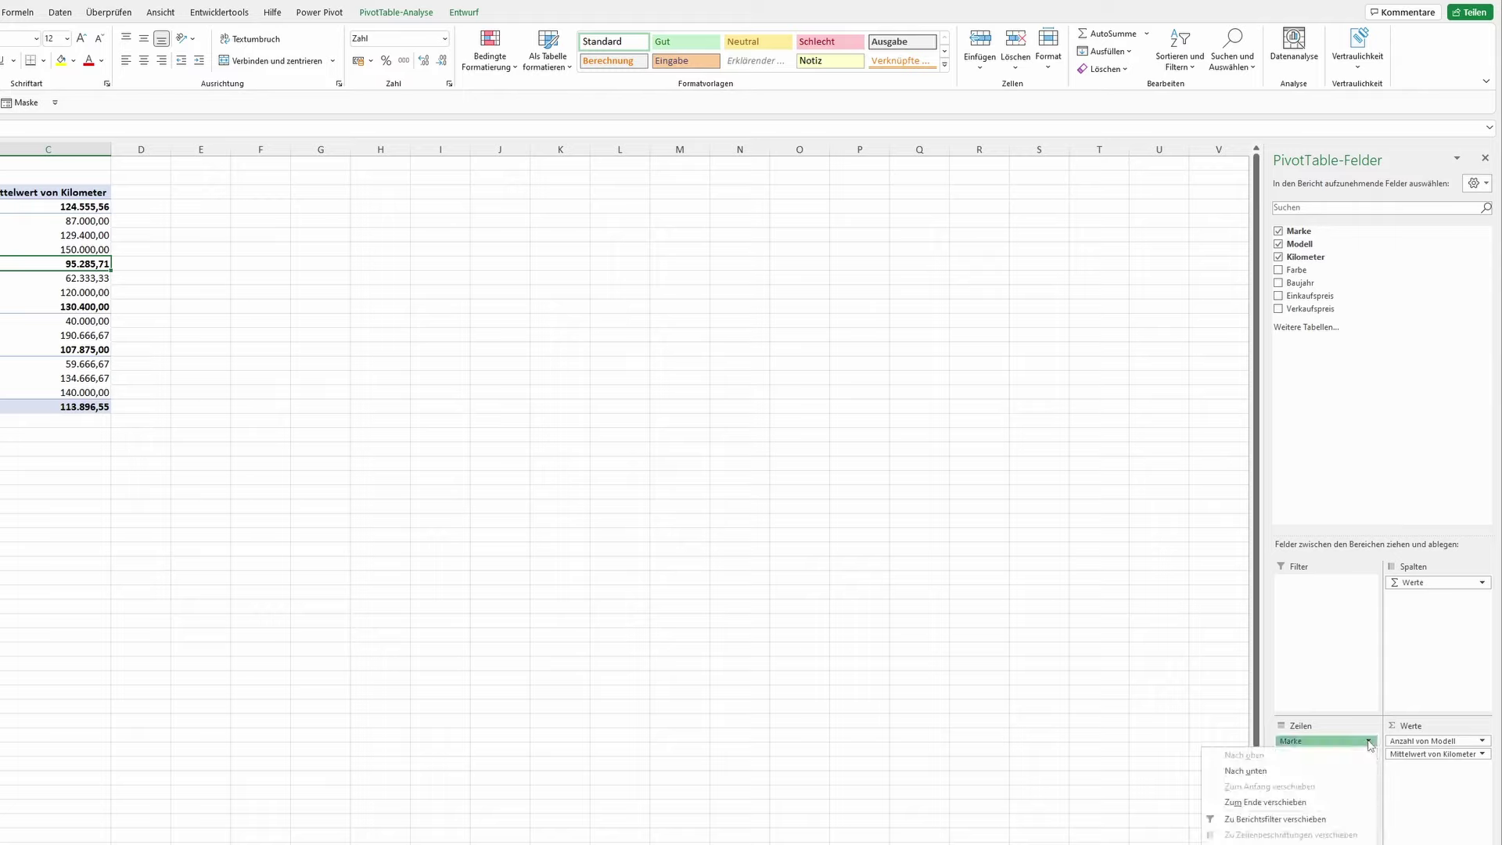
left_click(1369, 742)
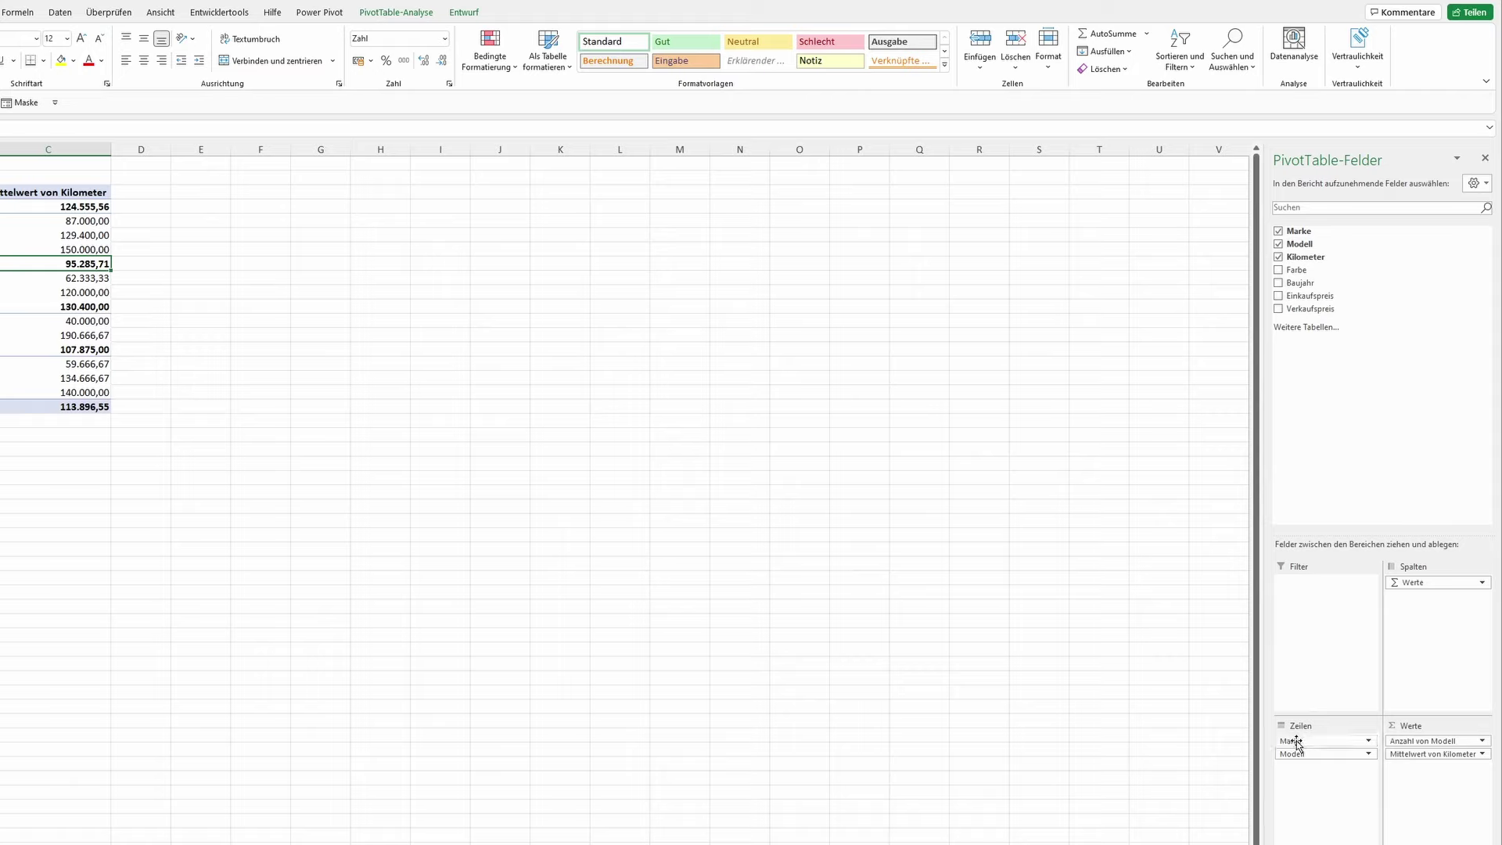
left_click(1368, 741)
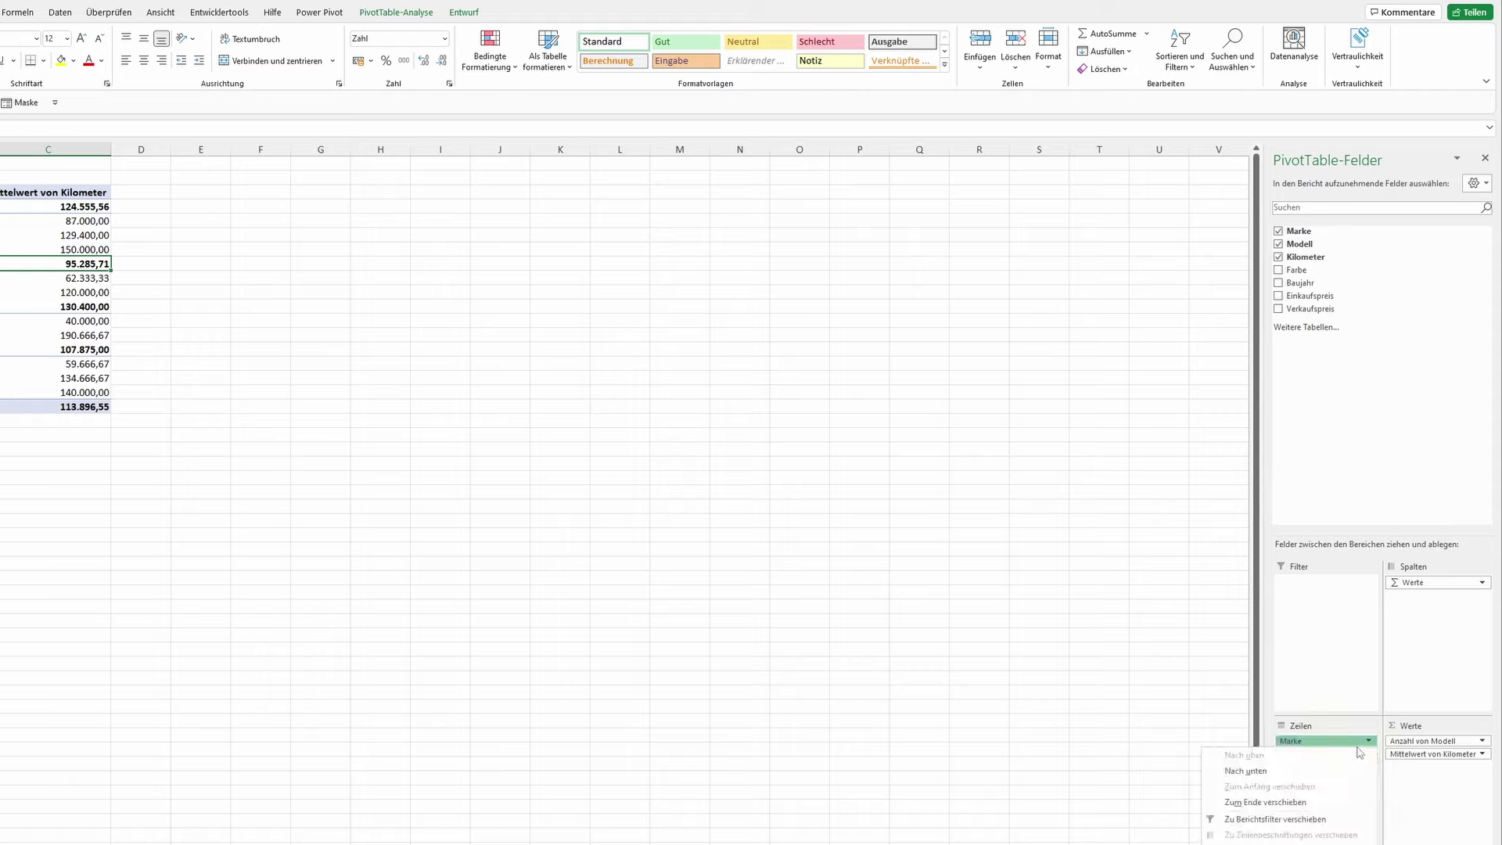
left_click(1336, 727)
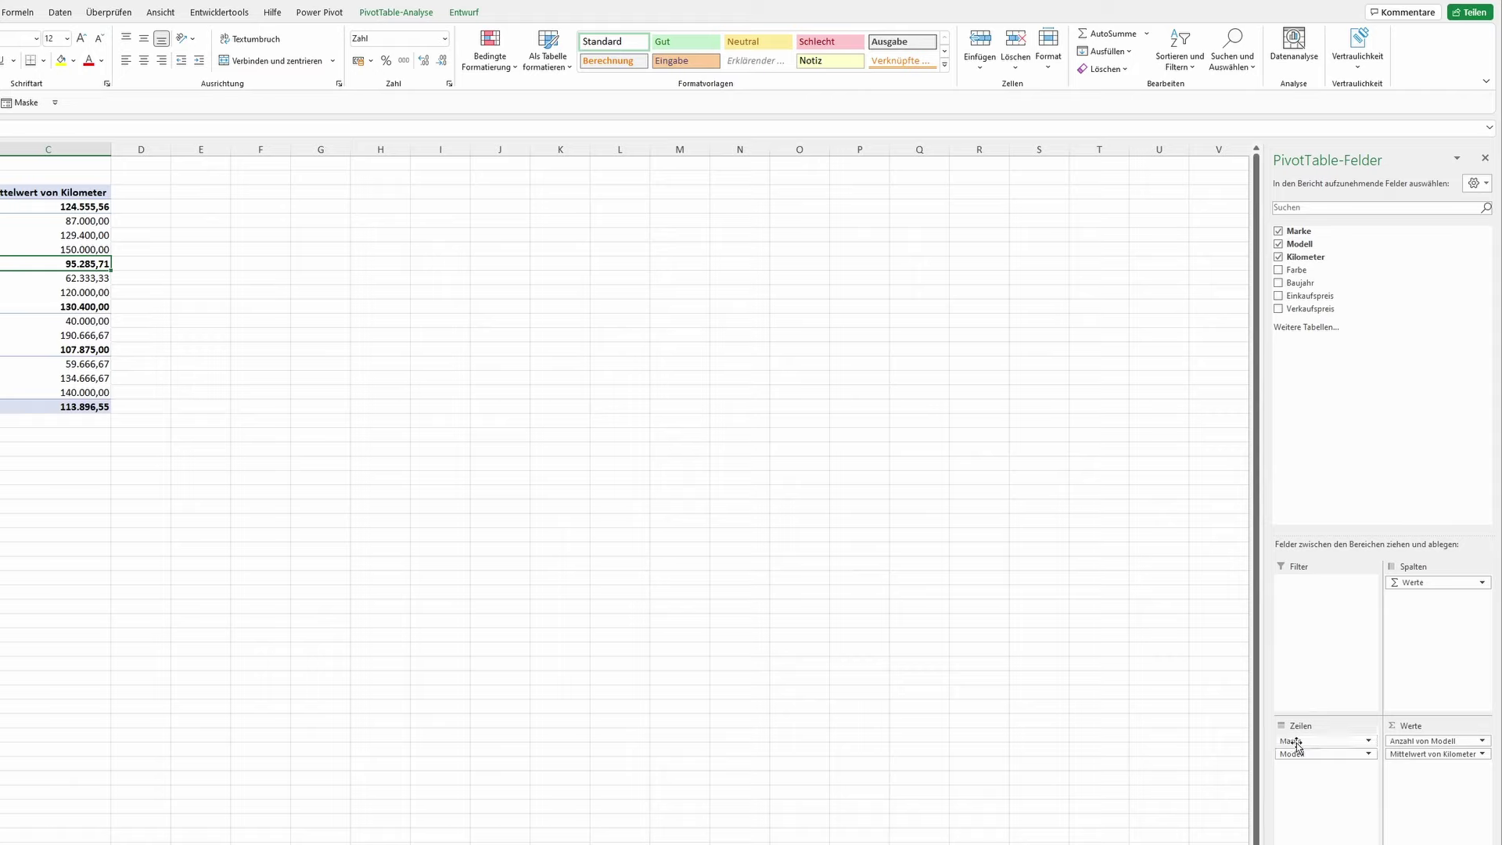
left_click_drag(1292, 740, 1337, 420)
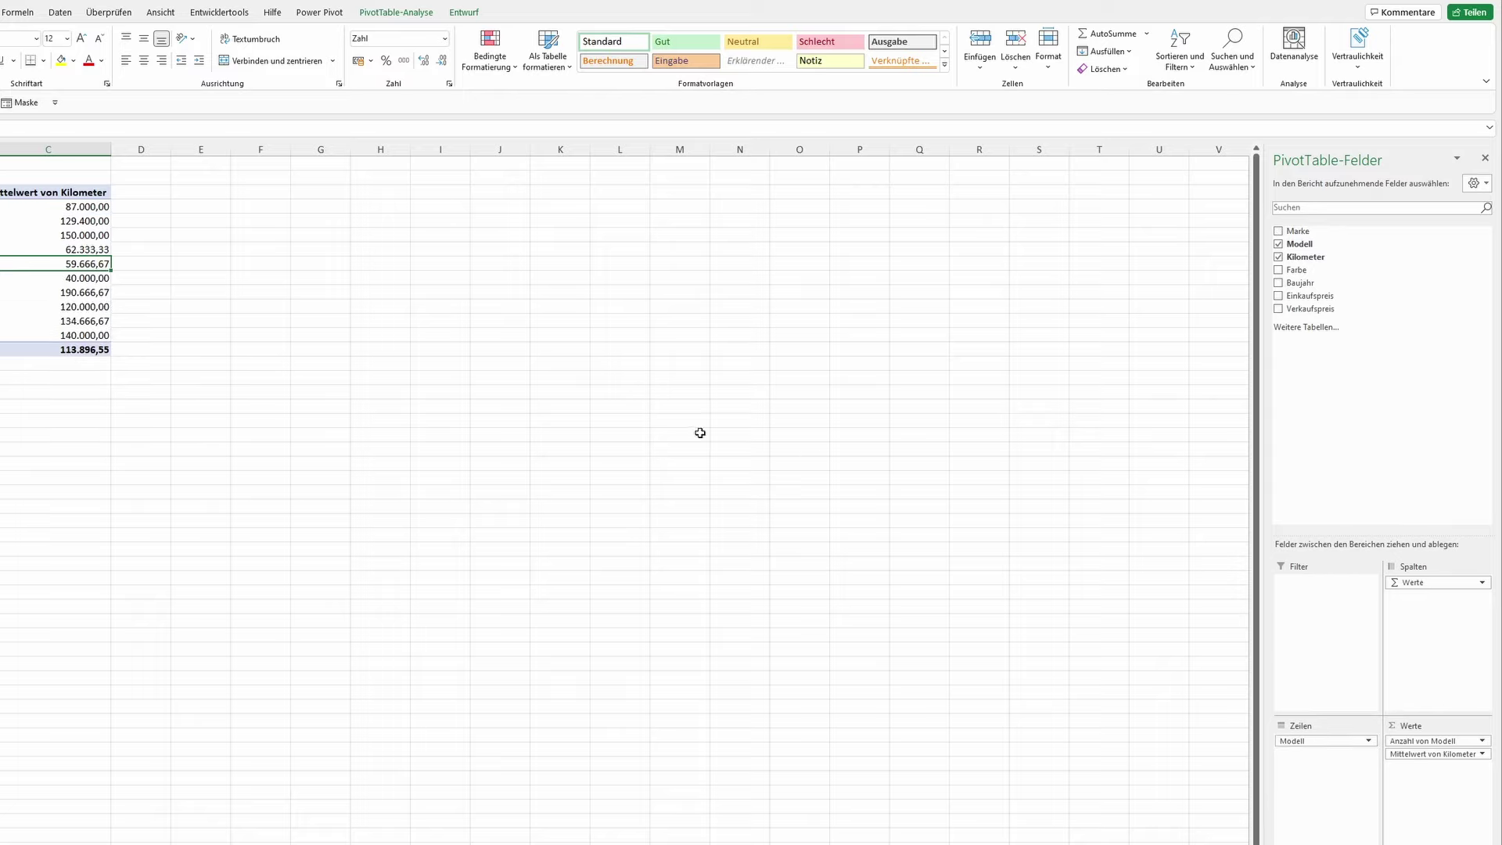
left_click(298, 313)
left_click(72, 208)
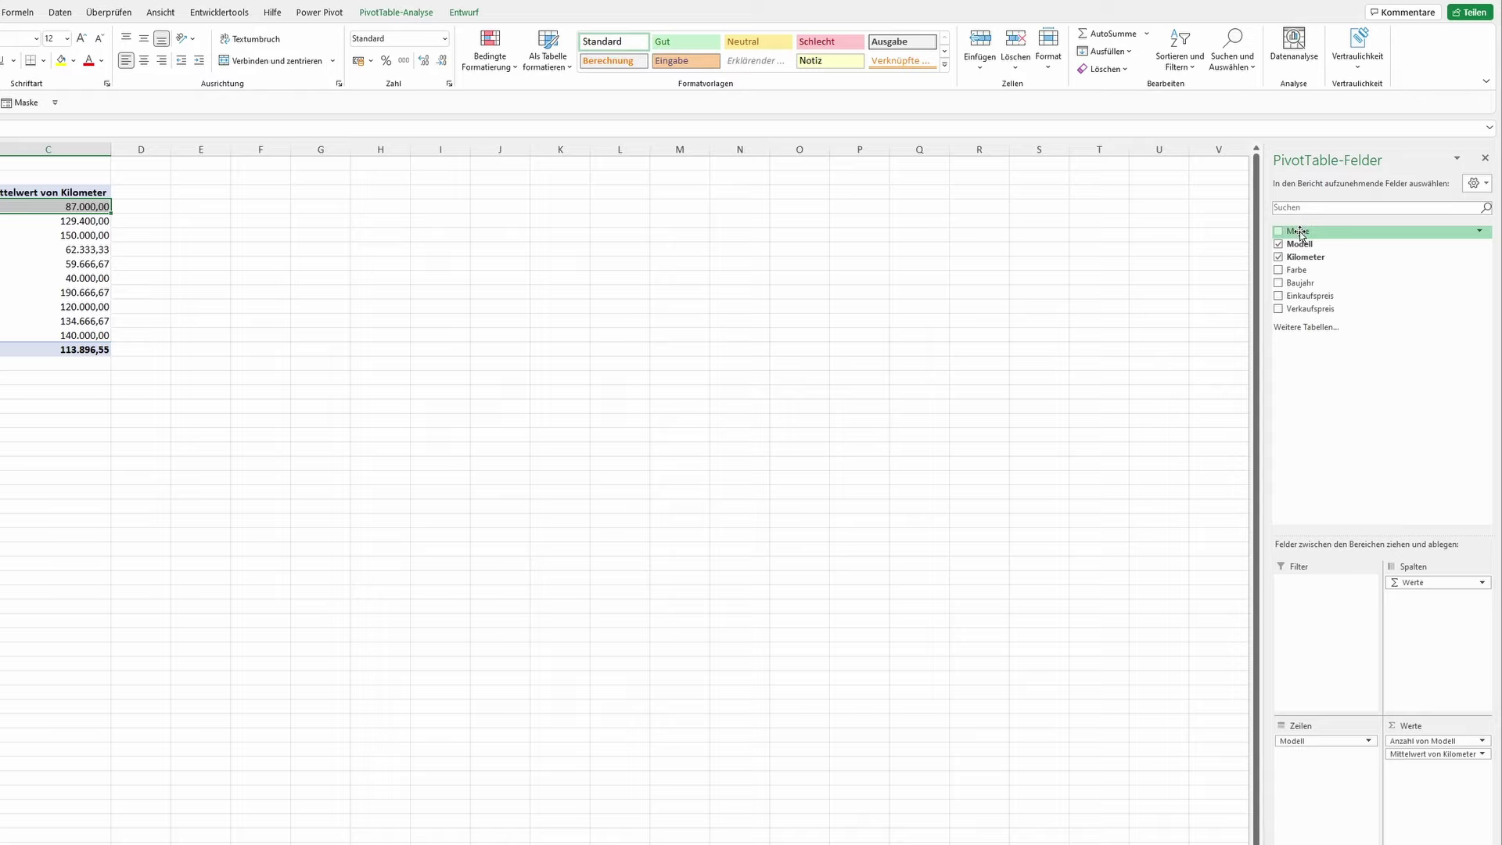
mouse_move(1299, 231)
left_mouse_down()
mouse_move(1328, 266)
mouse_move(1315, 587)
left_mouse_up()
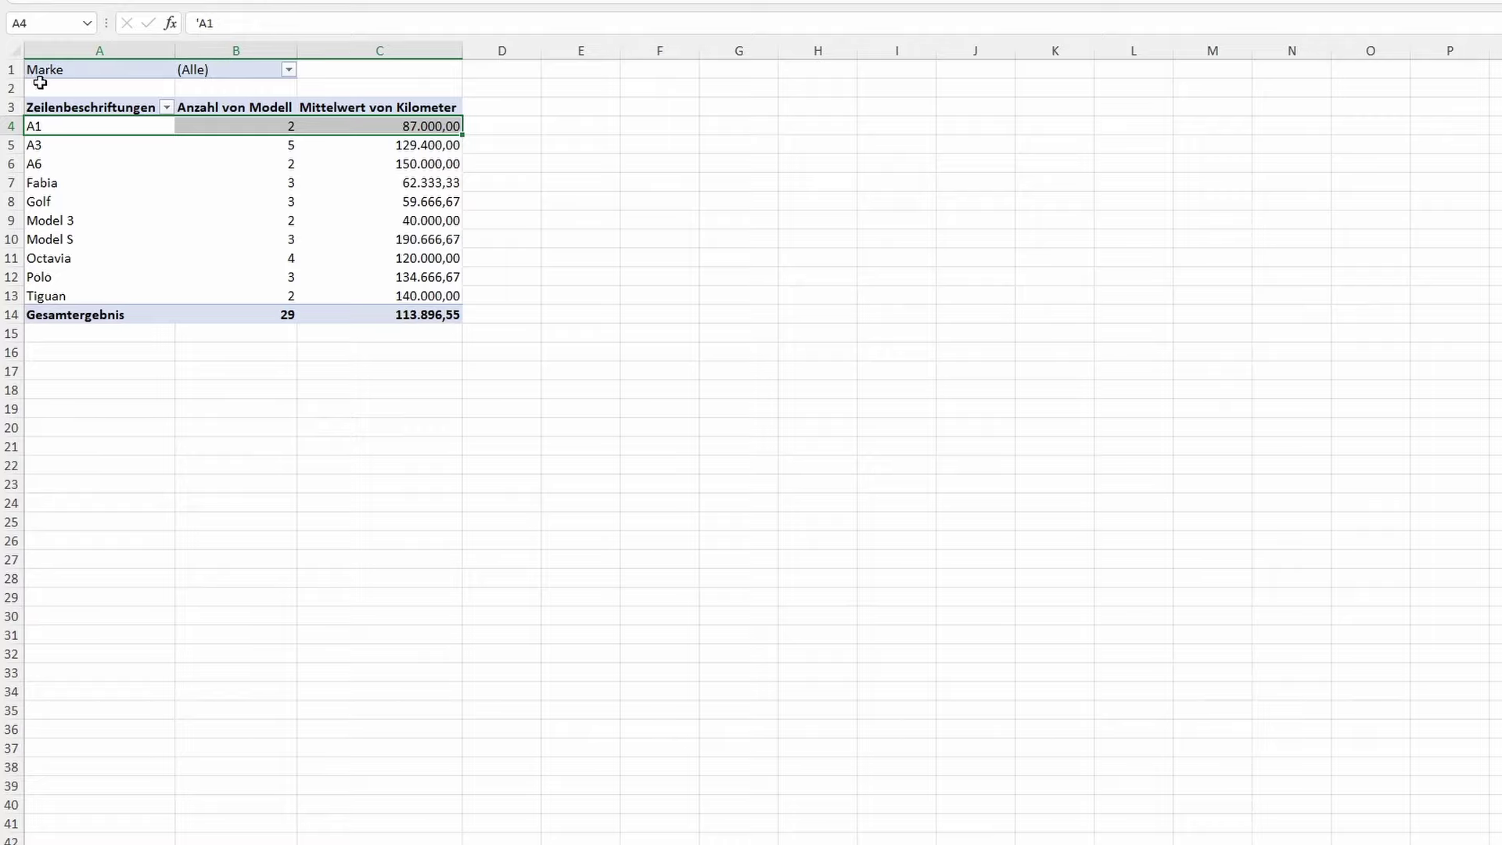
- Filter the PivotTable's Marke field to Audi only
left_click(289, 70)
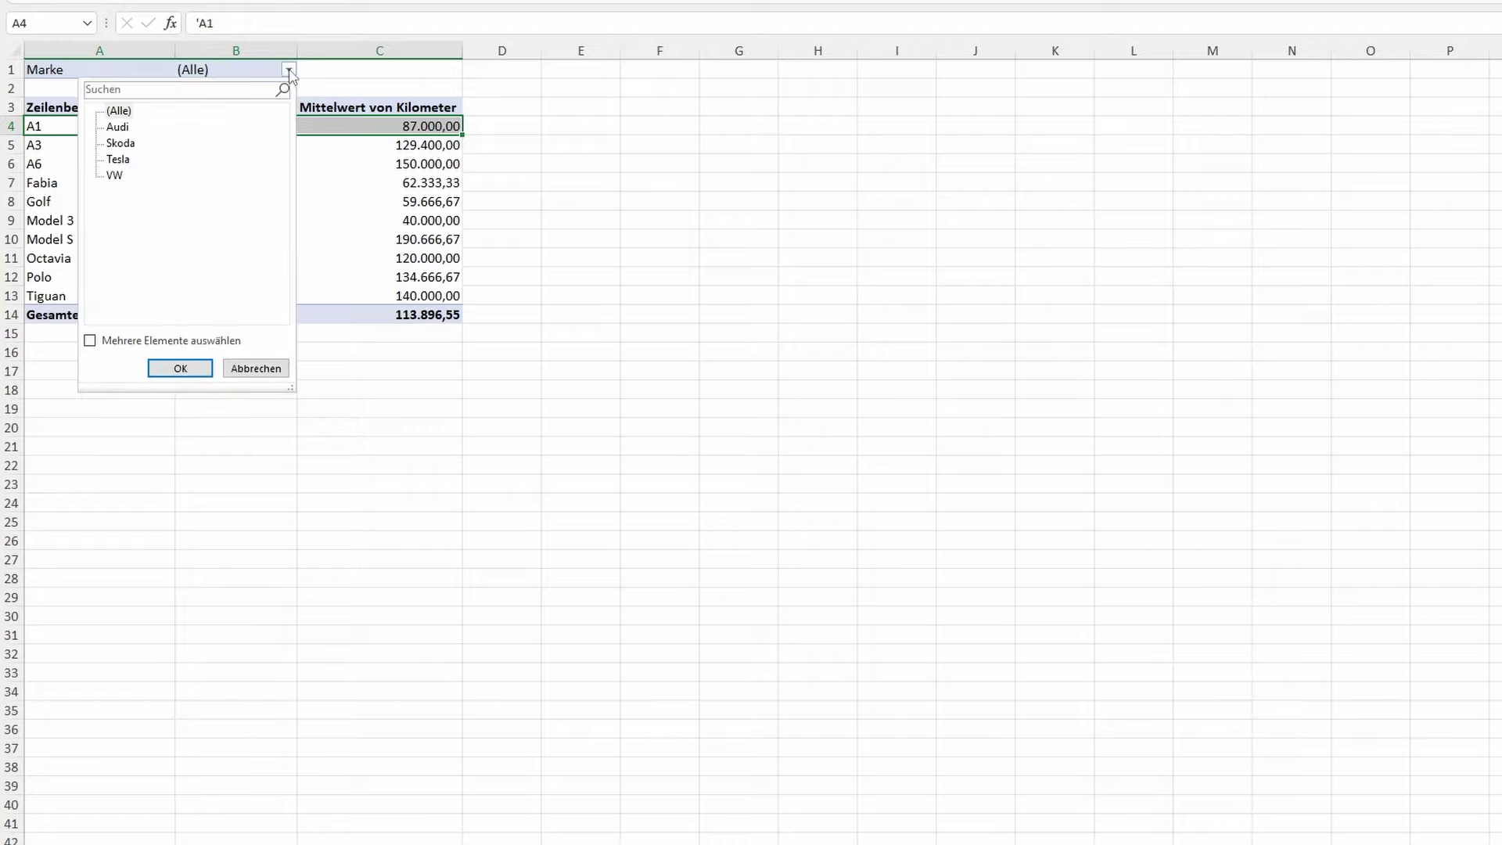
left_click(118, 126)
left_click(180, 367)
left_click(178, 365)
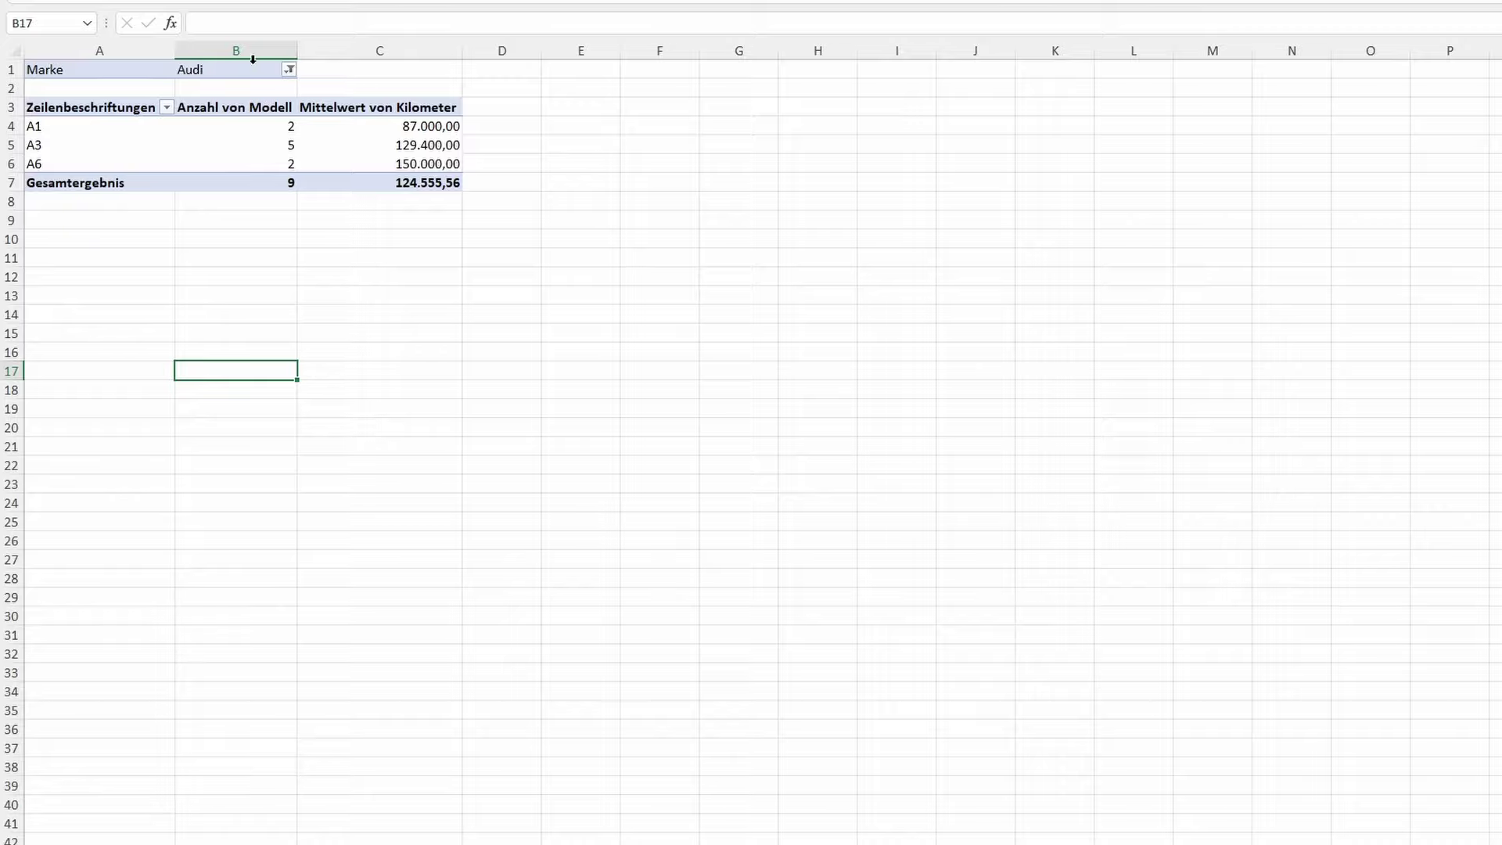
- Enable Mehrere Elemente auswählen and filter Marke to Audi and VW, totalling 17
left_click(290, 70)
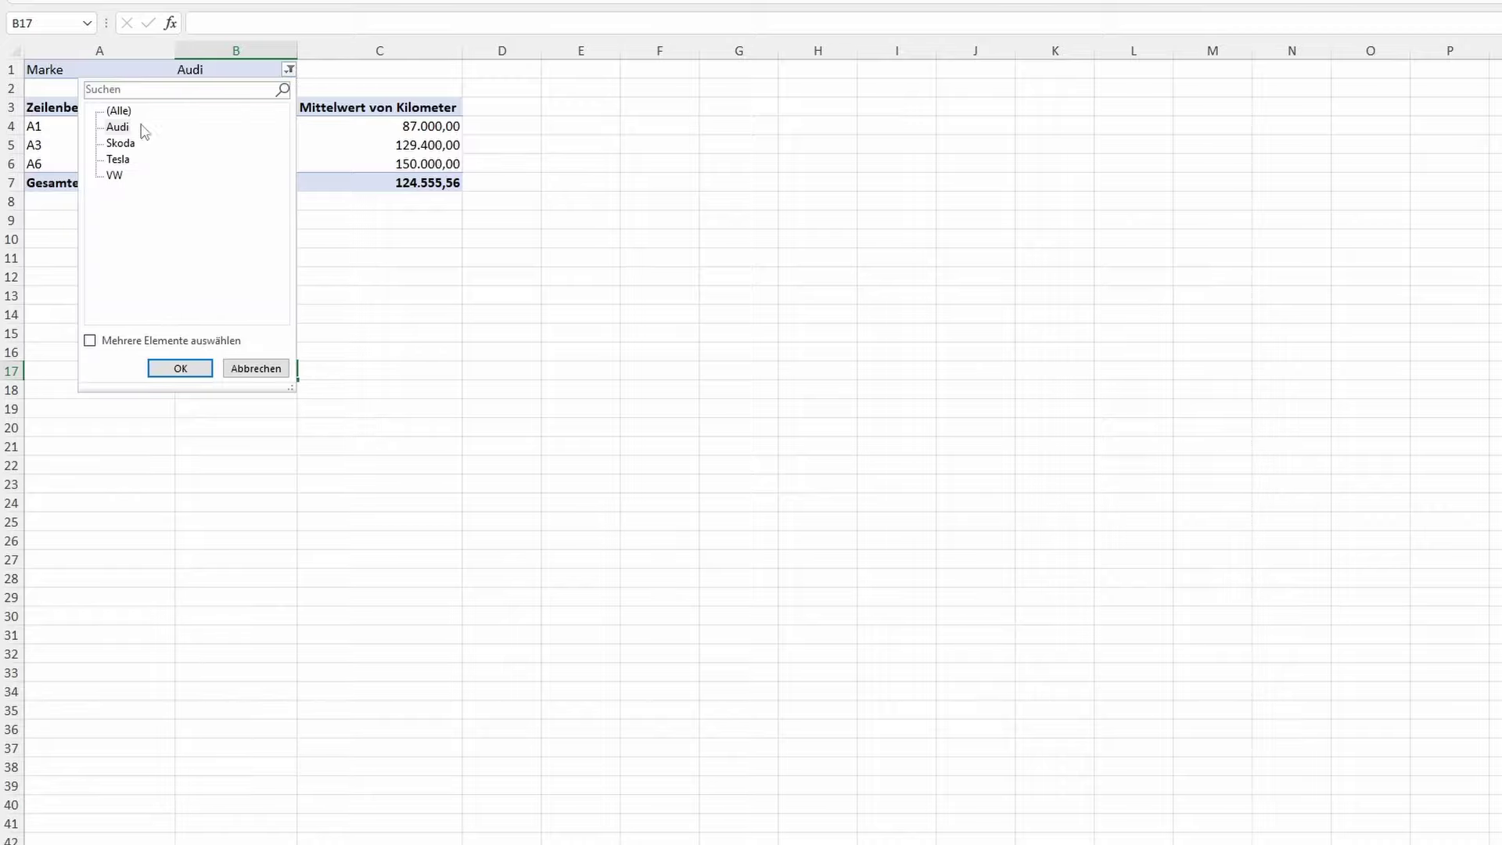
left_click(90, 341)
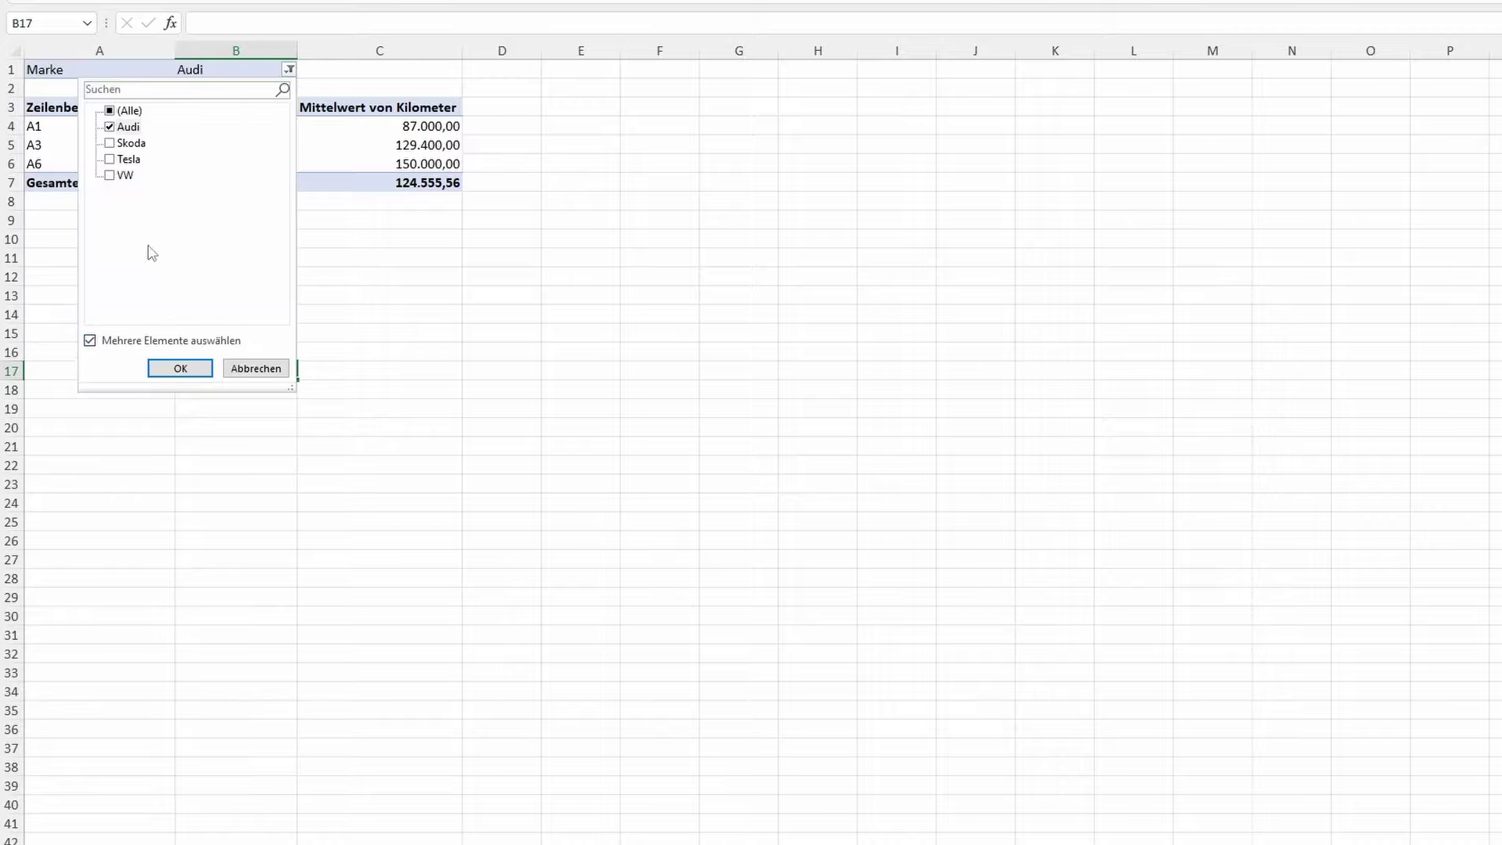
left_click(110, 175)
left_click(180, 368)
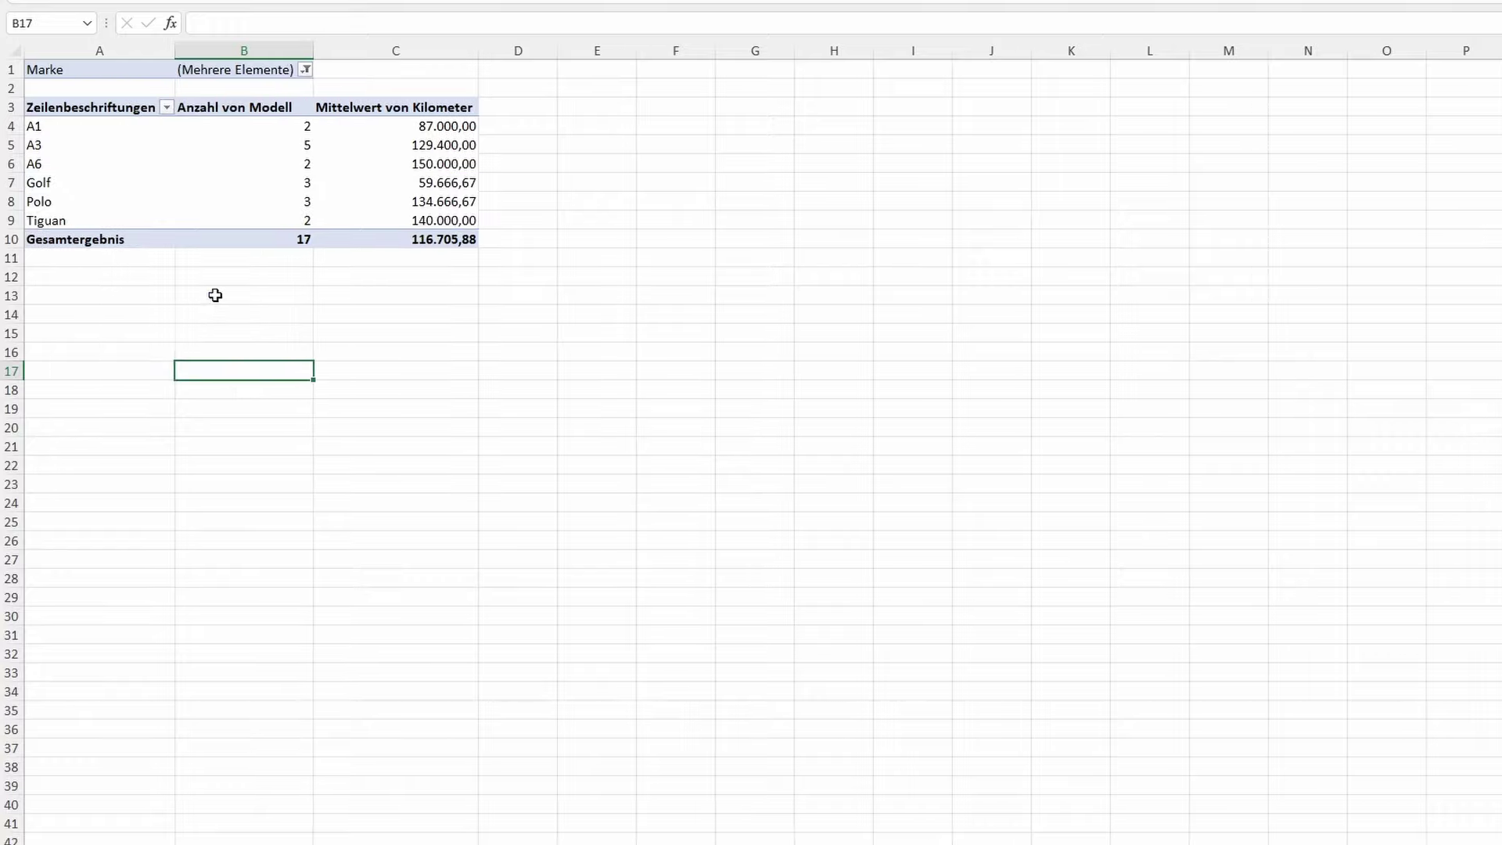
left_click(230, 276)
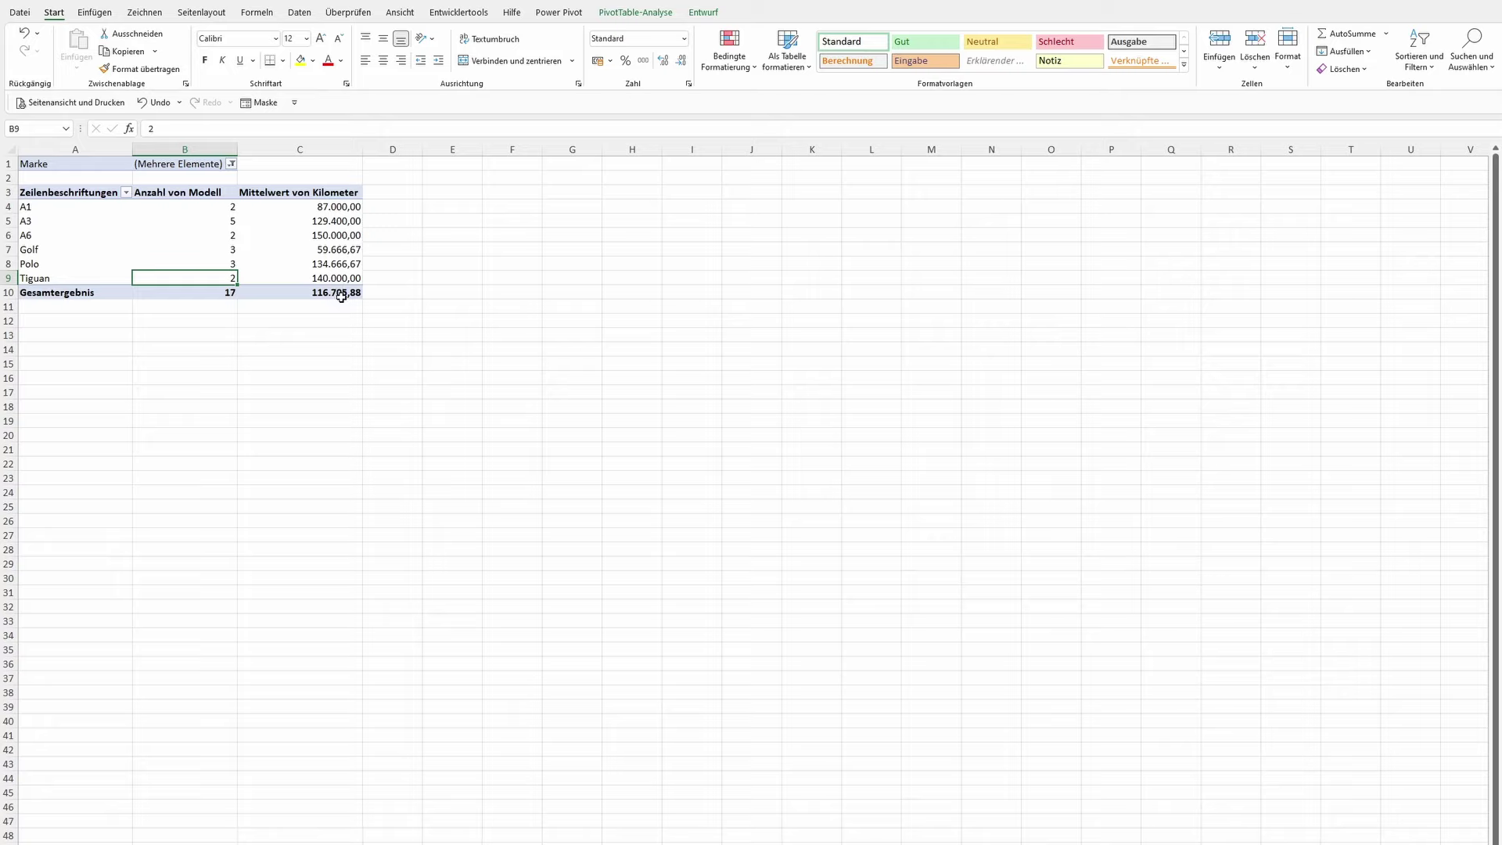
- Inspect the Gesamtergebnis row (113.896,55 average) and a model row of the unfiltered PivotTable
left_click(312, 291)
left_click_drag(312, 292, 97, 294)
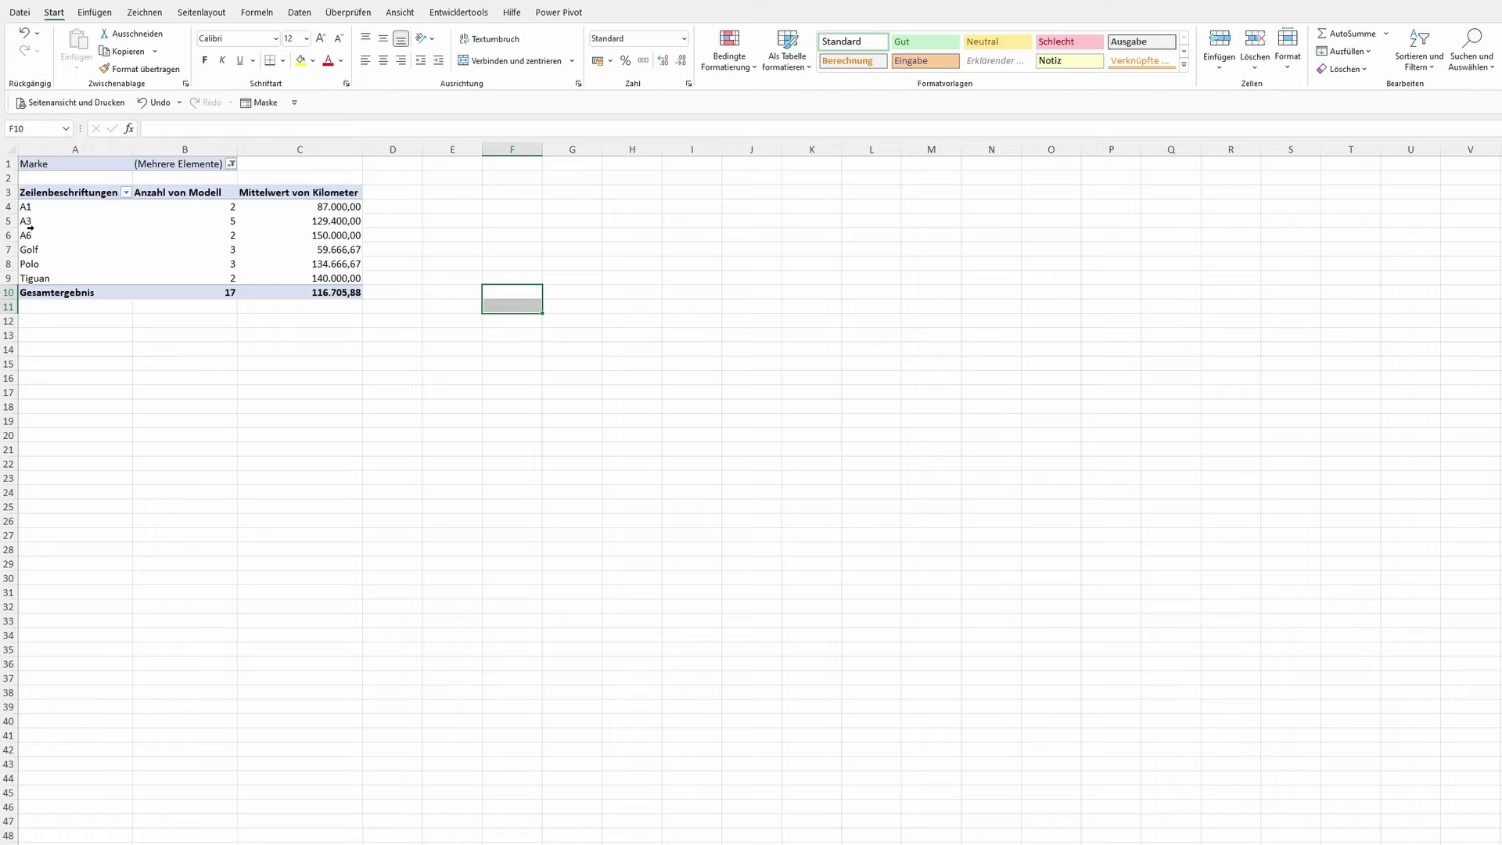
left_click(56, 224)
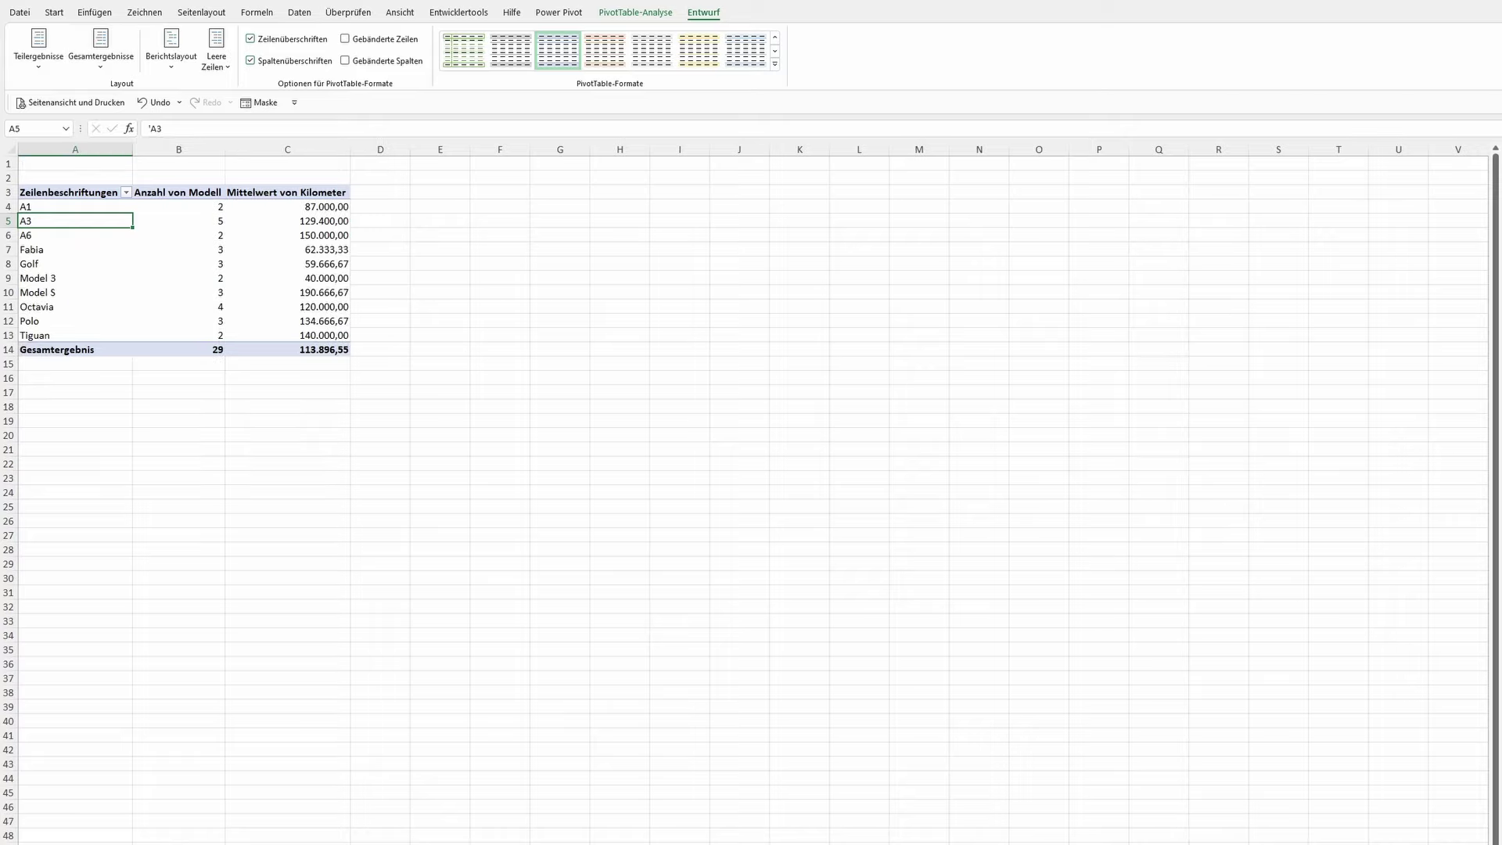
- Hide the Audi and VW brand subtotals and turn off grand totals for rows and columns
left_click(499, 335)
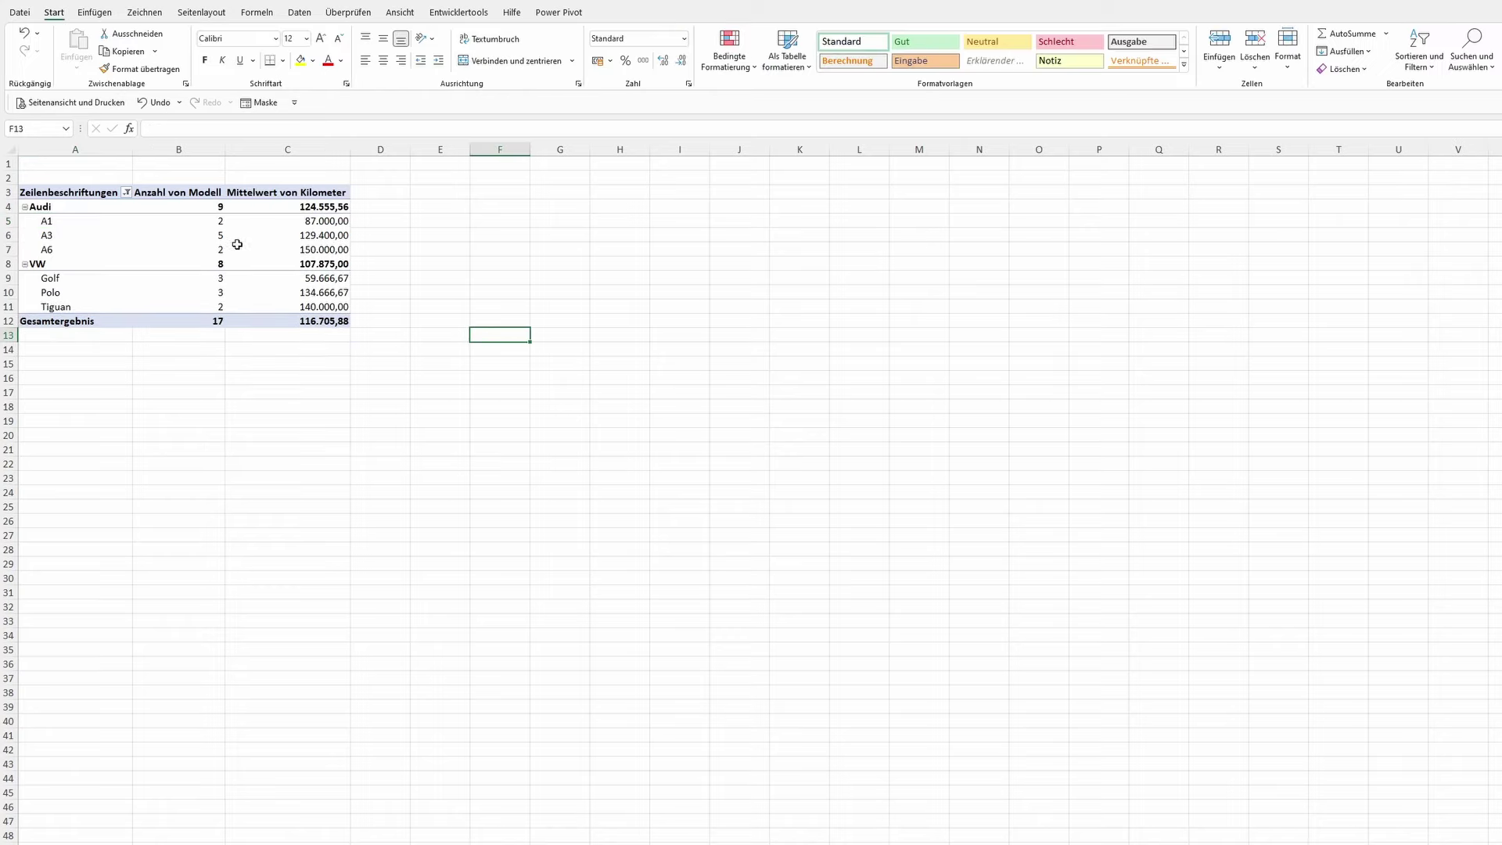
left_click(235, 319)
left_click(39, 47)
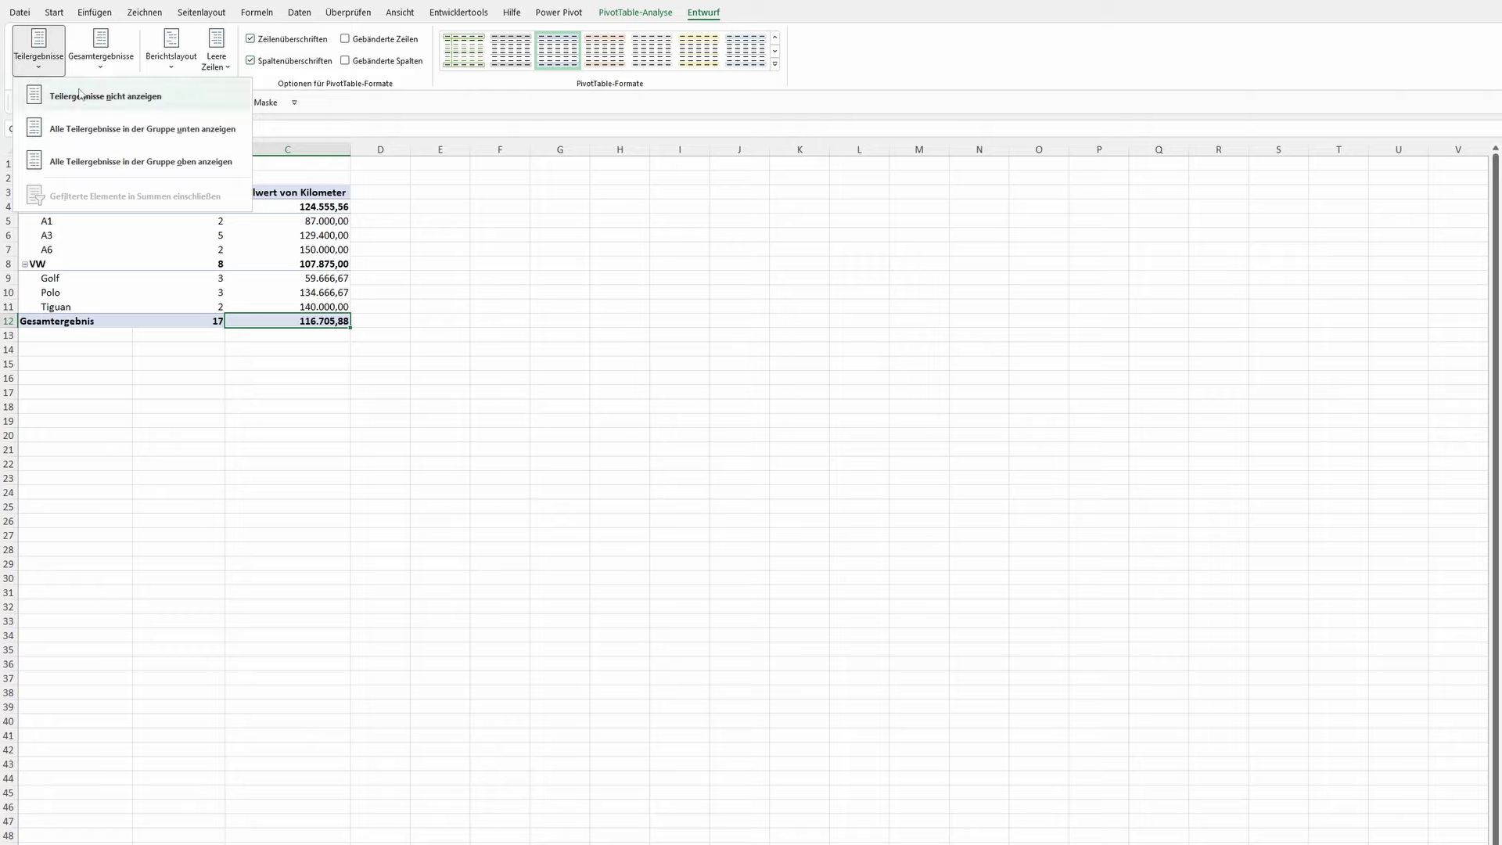
left_click(104, 100)
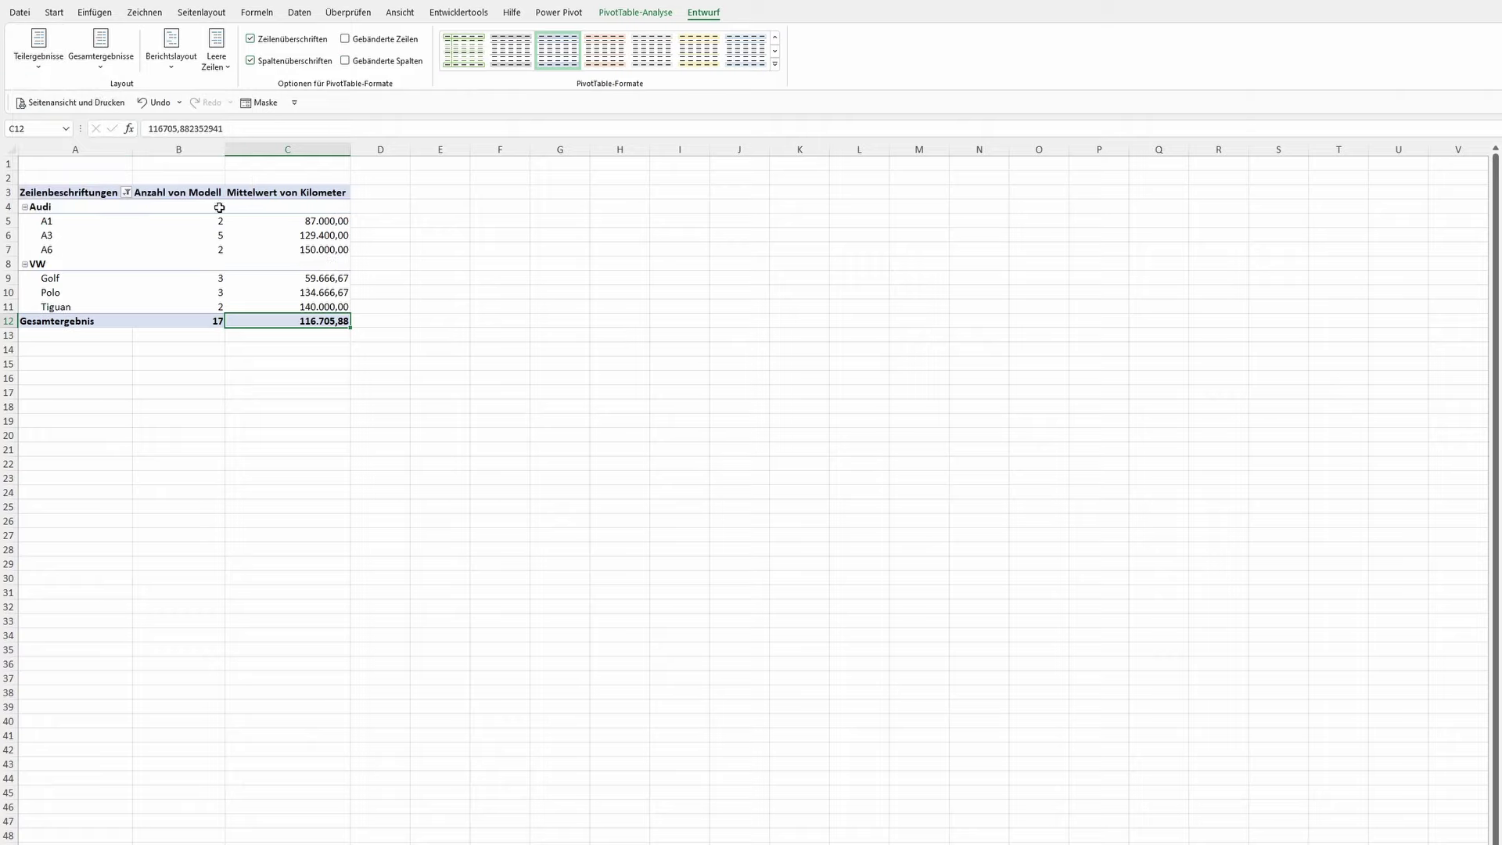
left_click(75, 49)
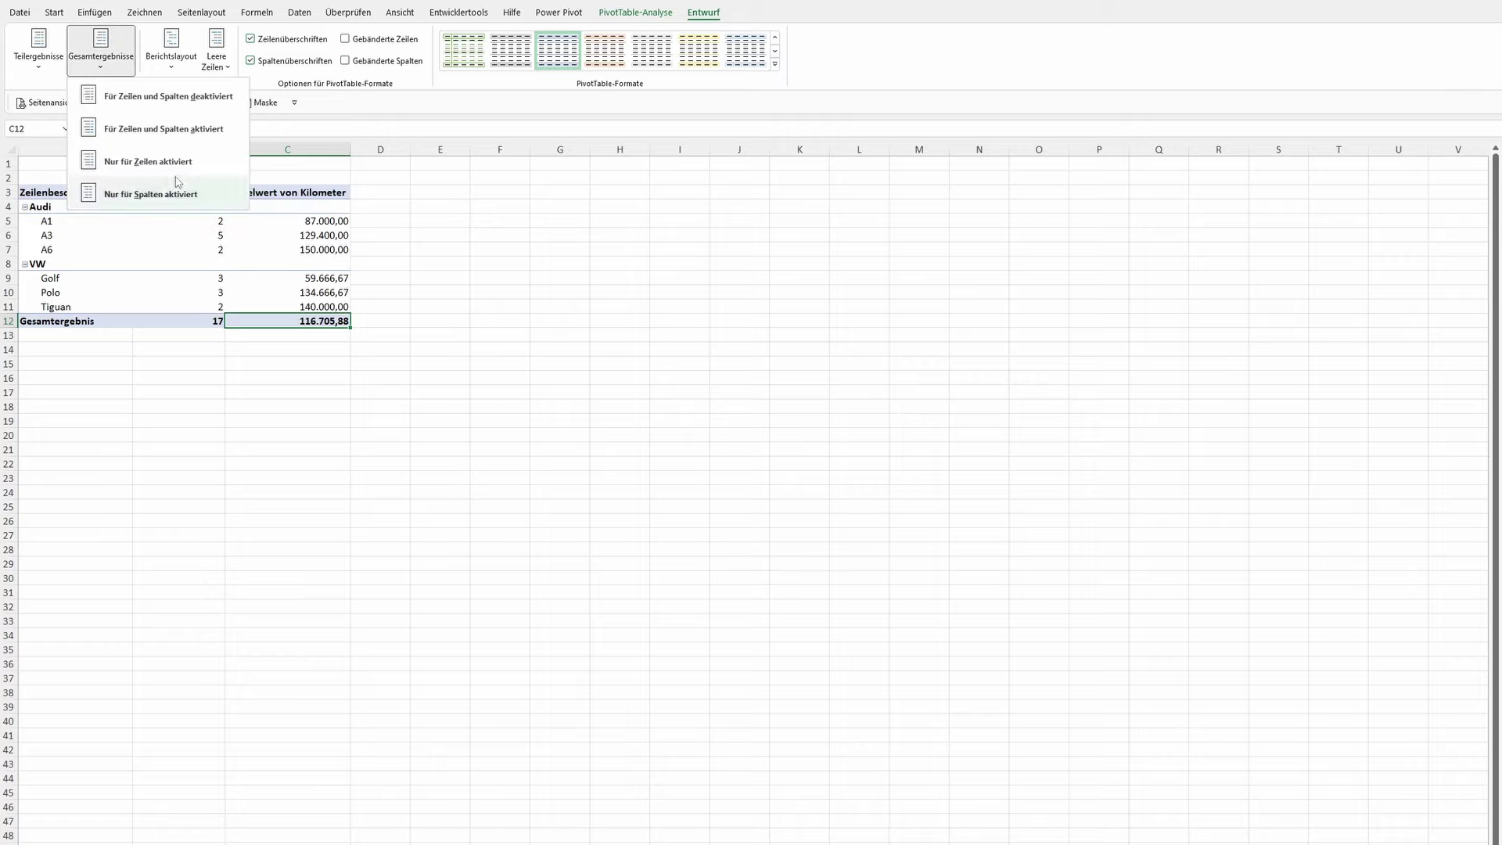
left_click(161, 96)
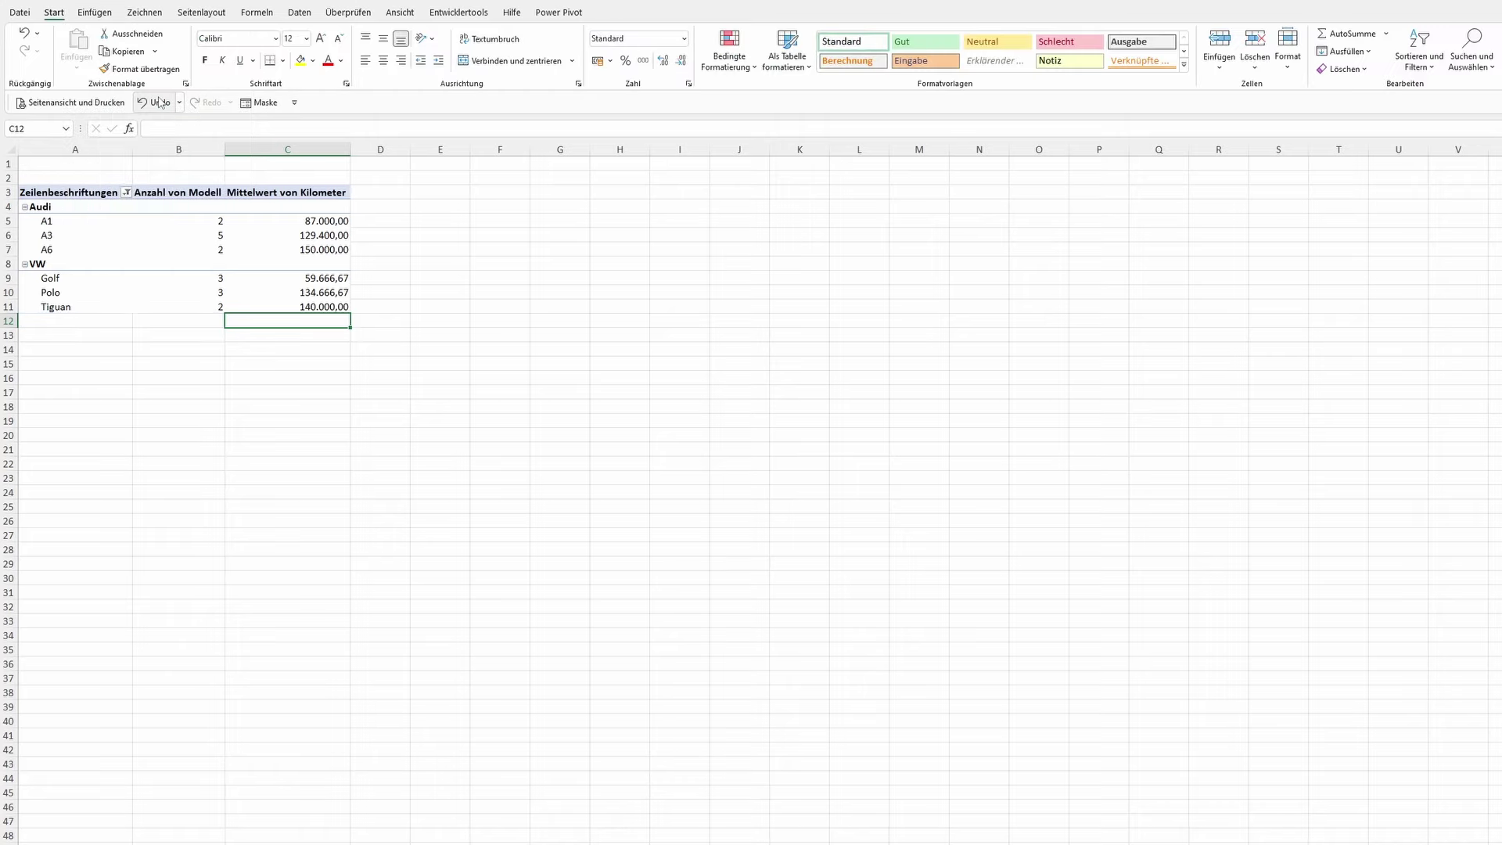
- Check the grouped layout by selecting the Audi model rows and the A3 row label
left_click_drag(61, 322, 270, 321)
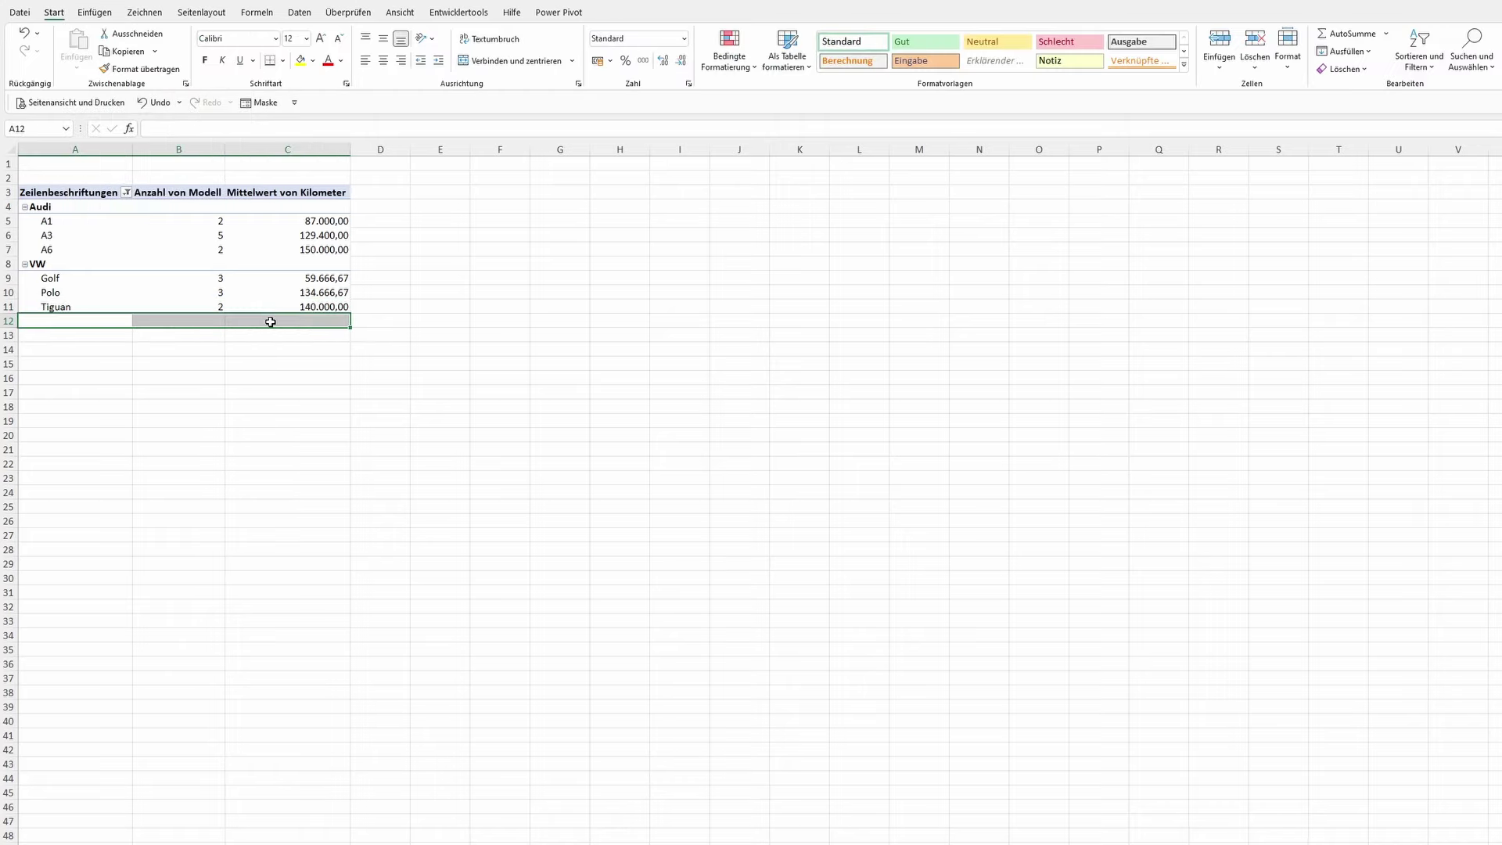
left_click_drag(47, 223, 334, 248)
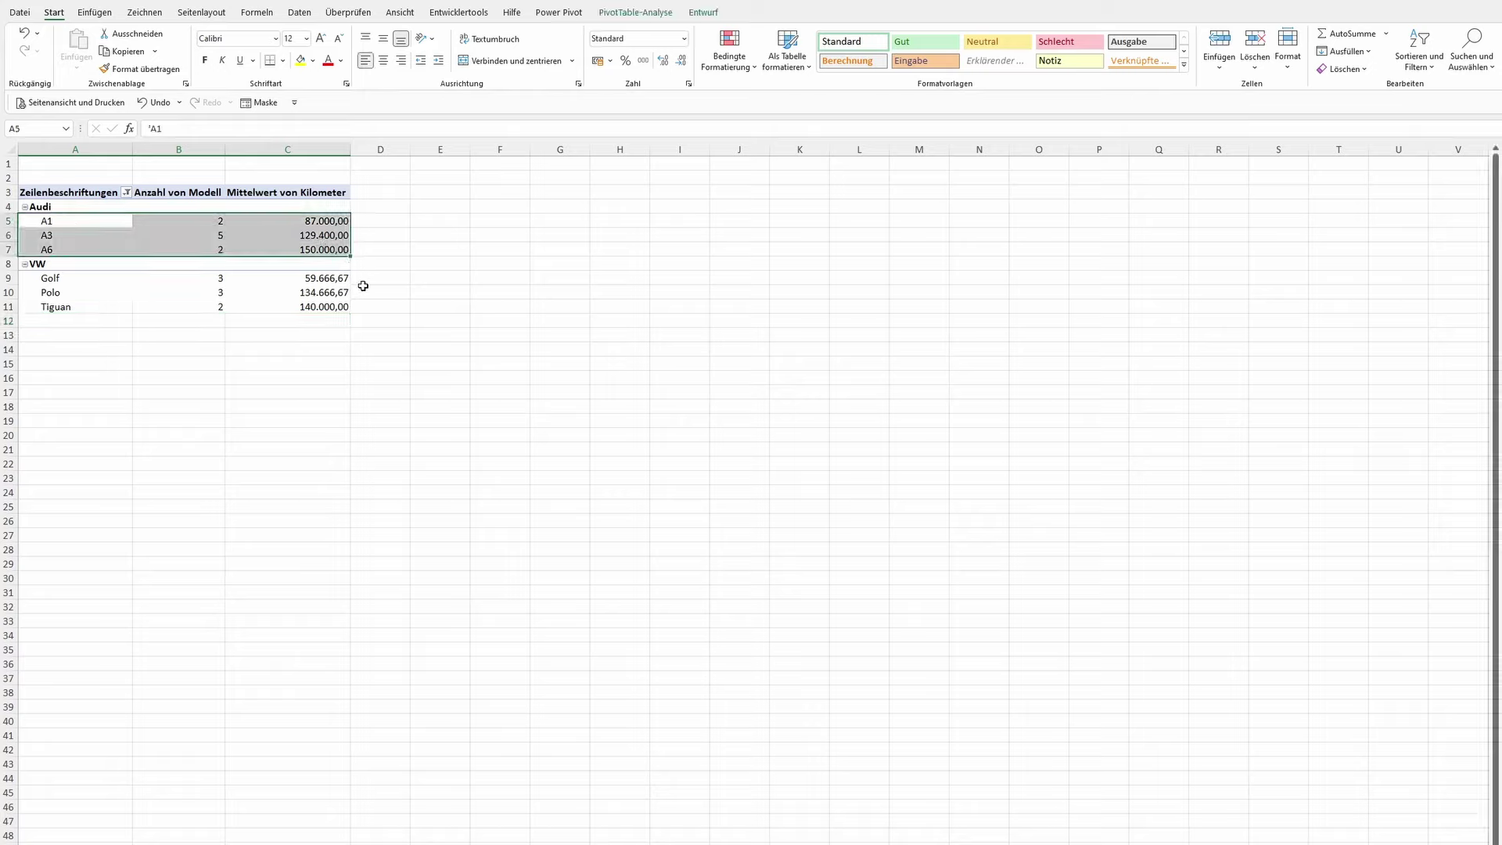
left_click(363, 286)
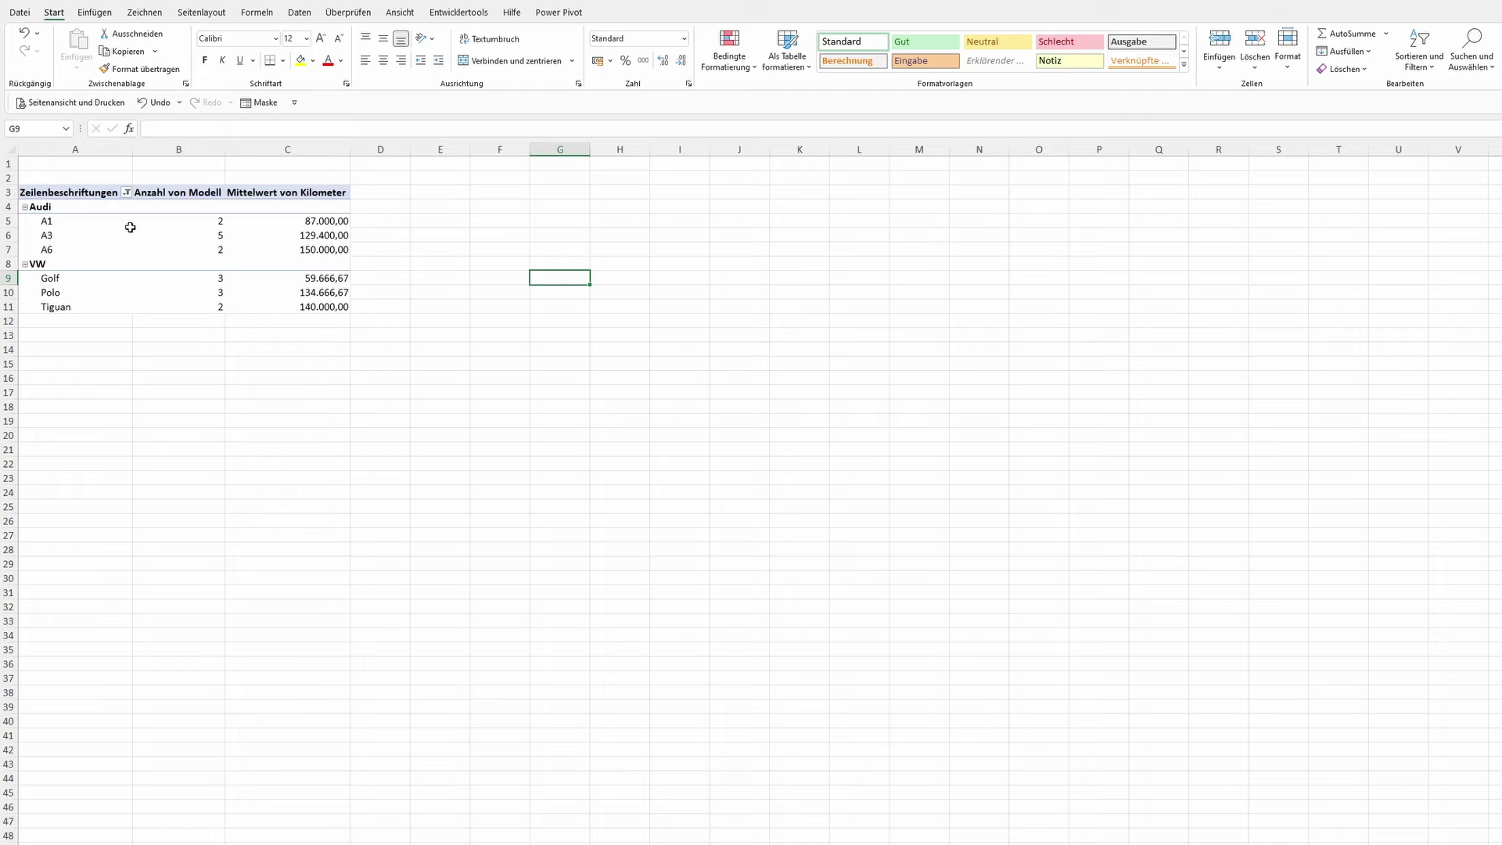
left_click(80, 236)
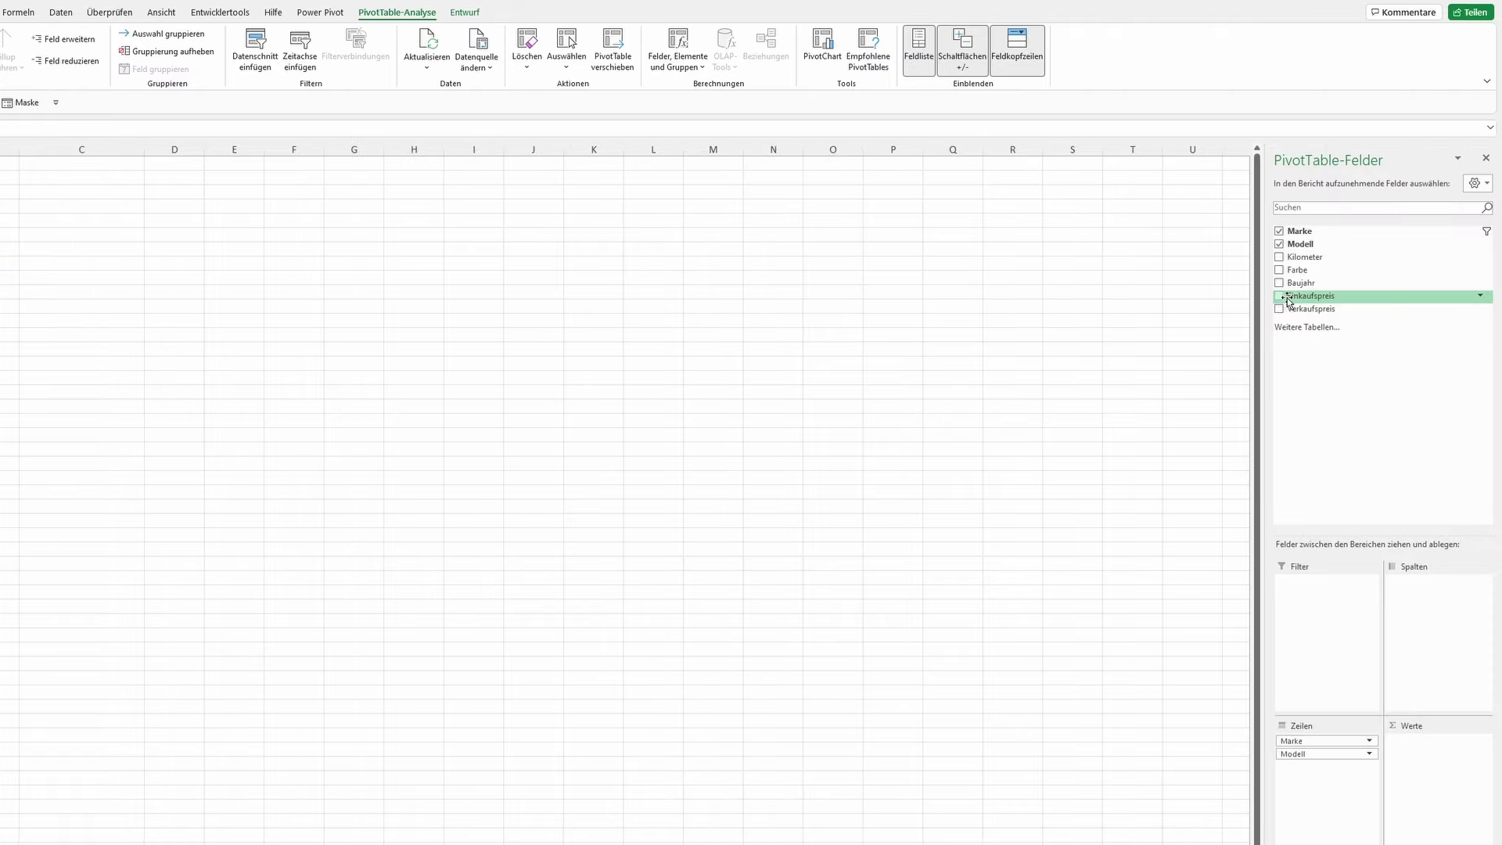
- Add Einkaufspreis and Verkaufspreis sums to Werte, e.g. A1 25800 and 29200
left_click_drag(1311, 296, 1412, 743)
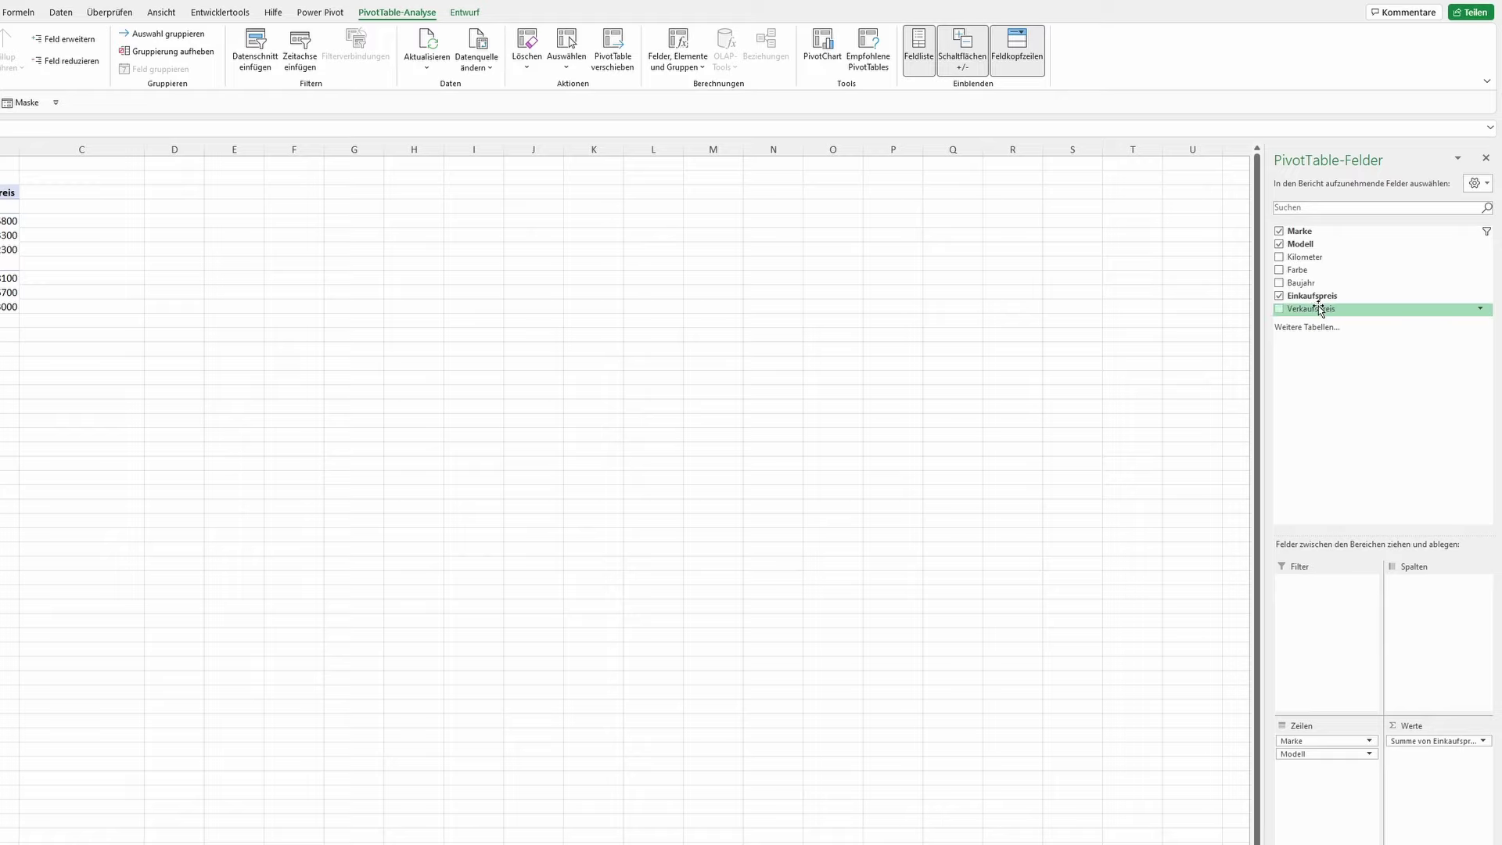
left_click_drag(1315, 308, 1436, 761)
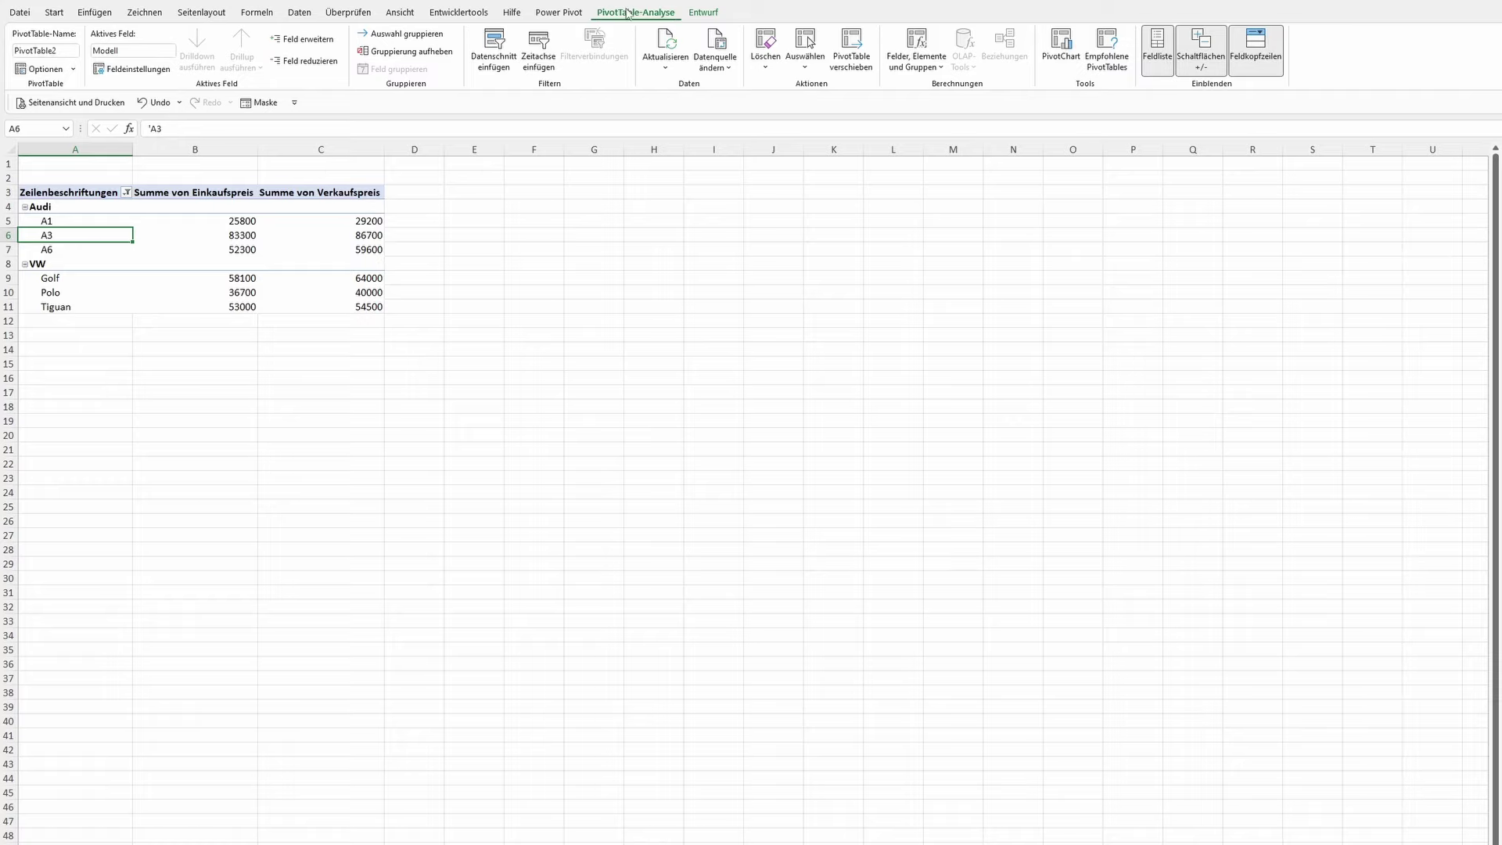
- Create a calculated field Gewinn with formula =Verkaufspreis-Einkaufspreis
left_click(938, 71)
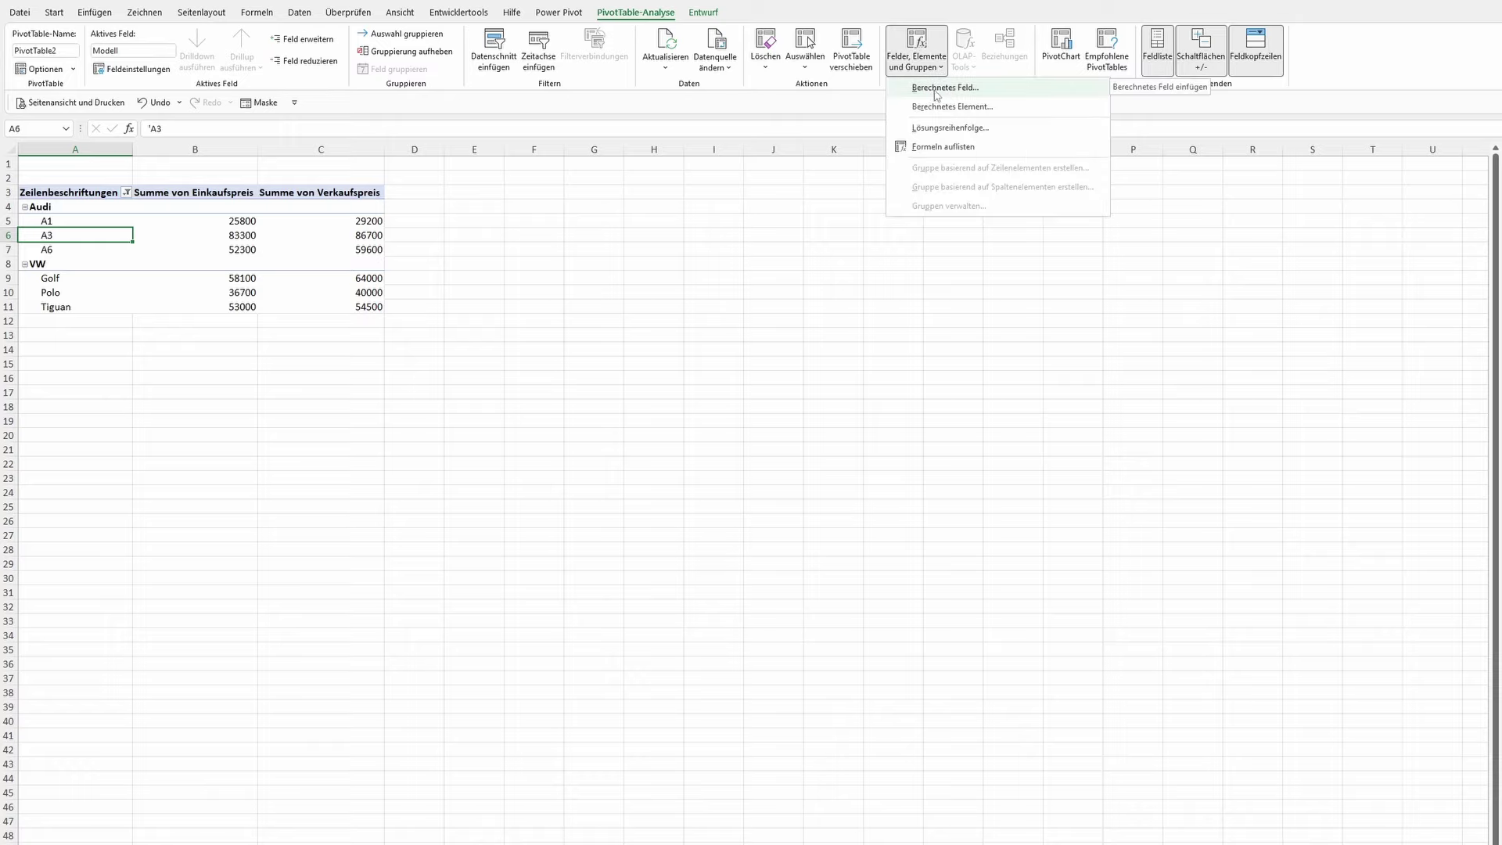
left_click(945, 88)
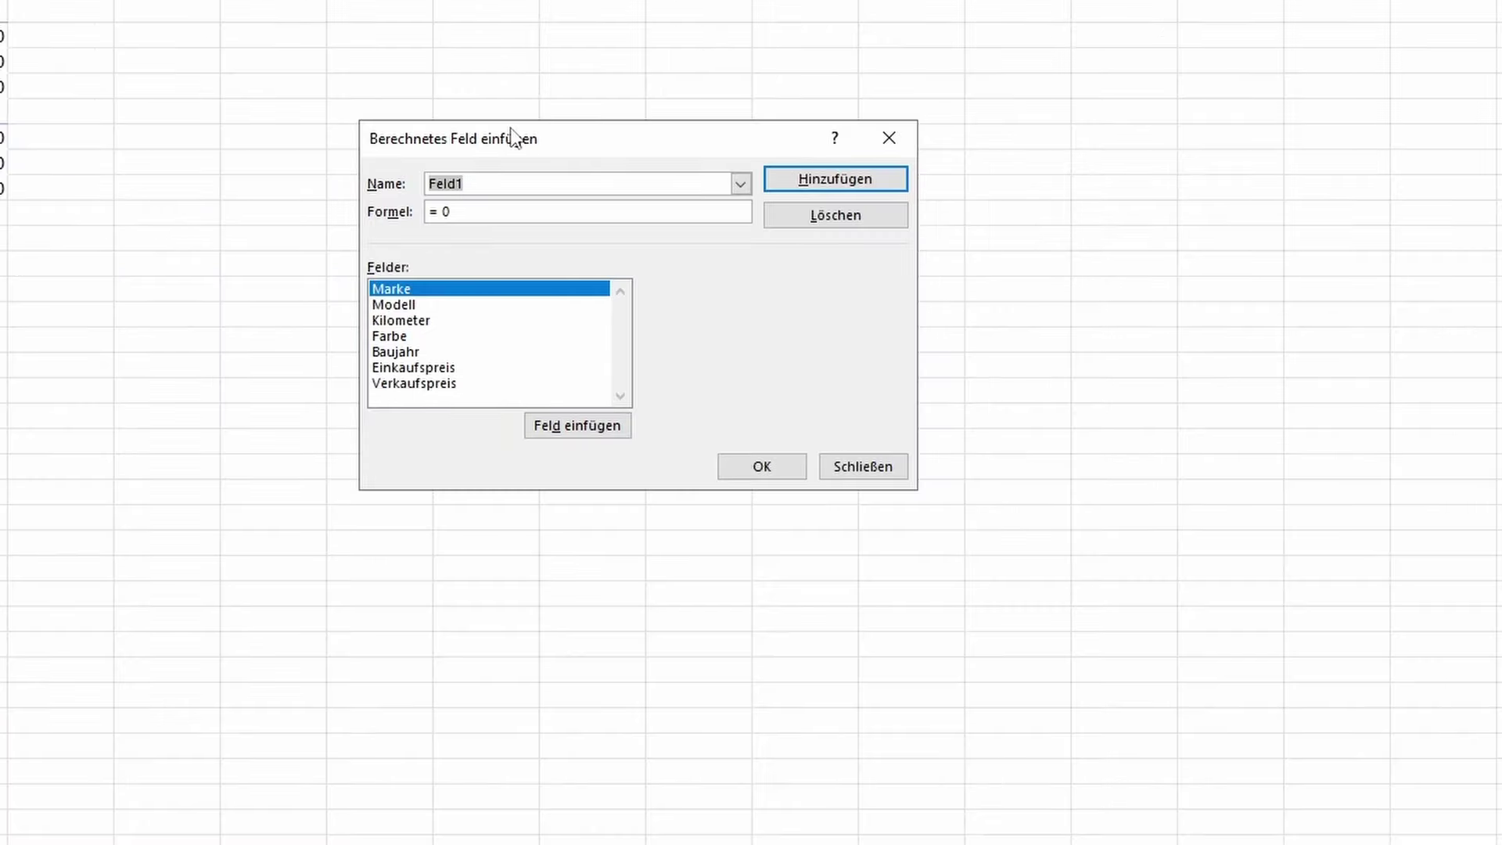
type("Ge")
type("winn")
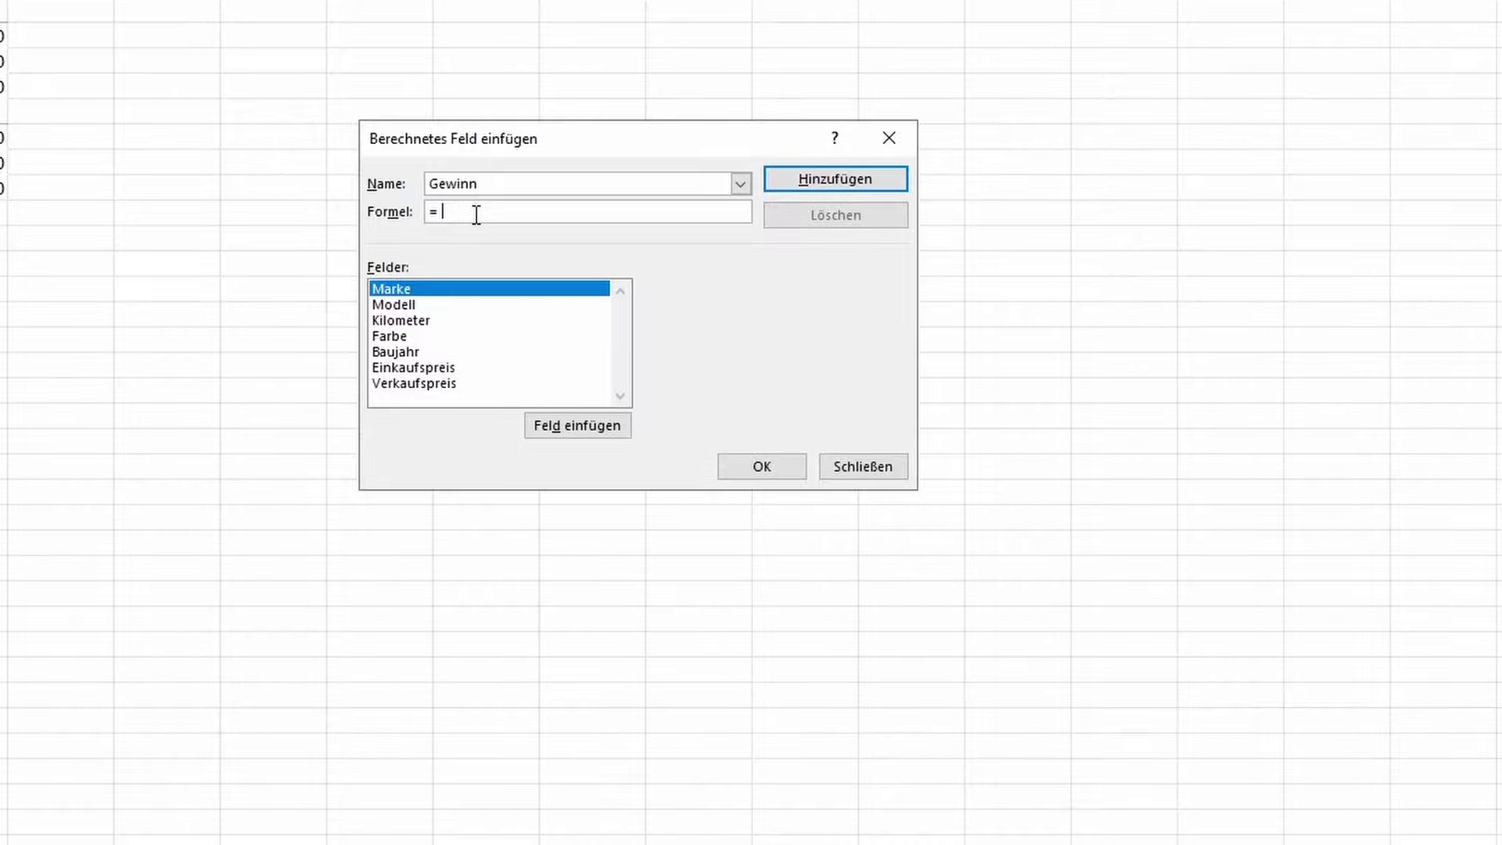
left_click(434, 383)
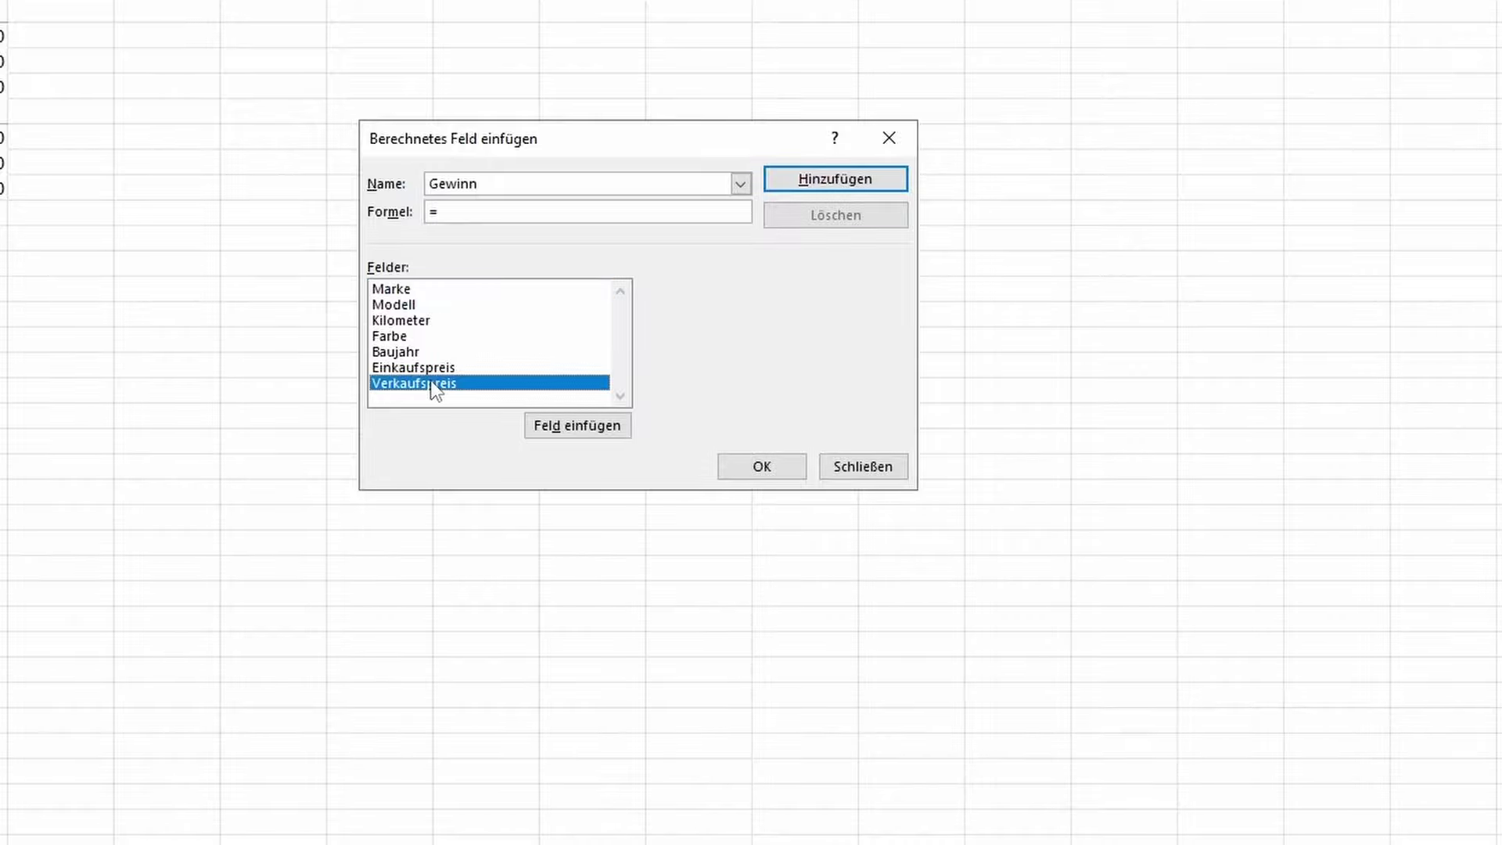
left_click(575, 435)
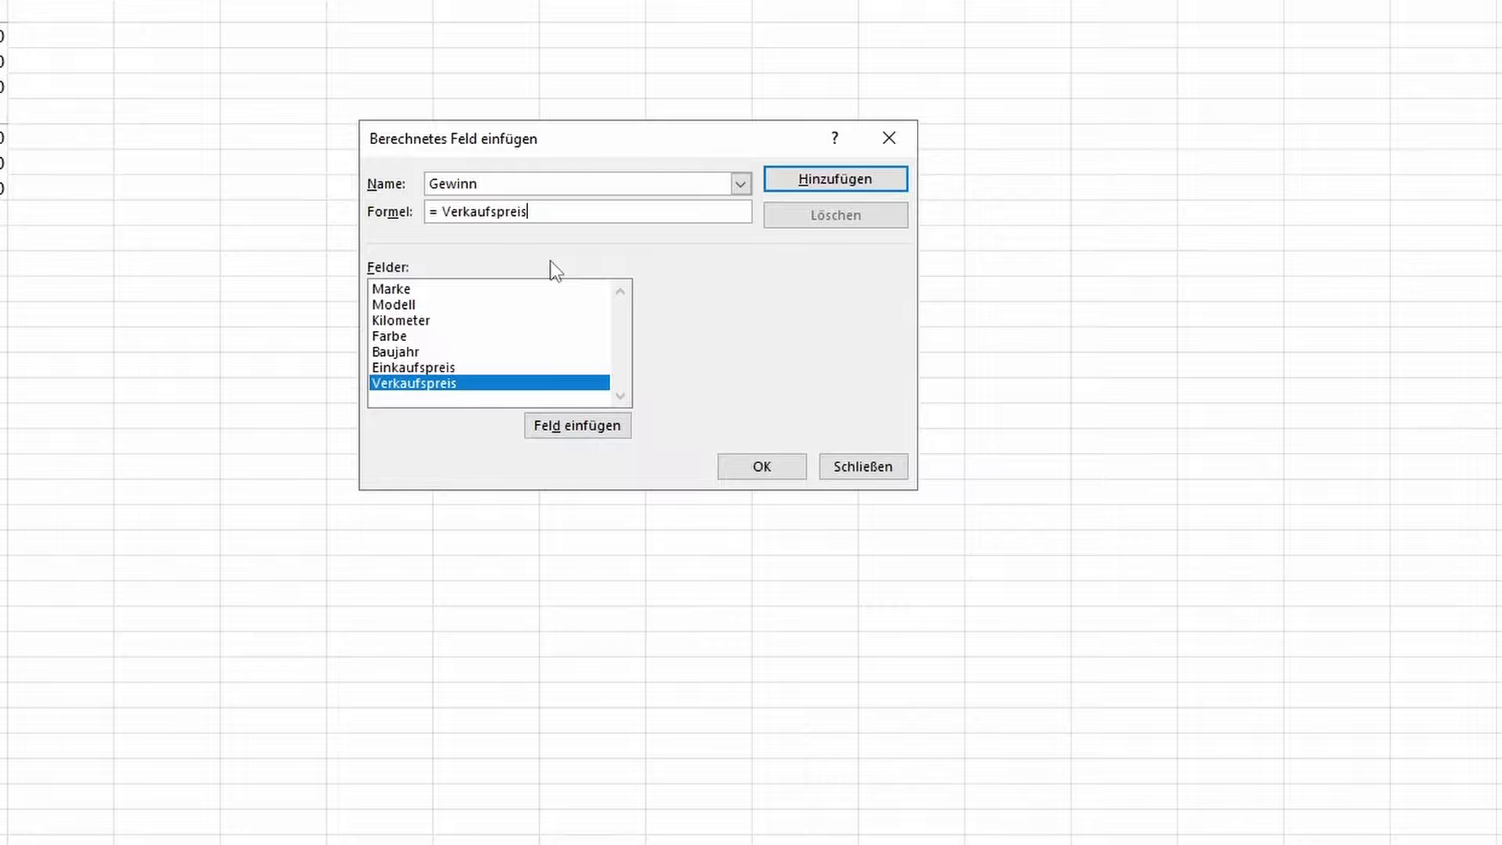
left_click(427, 367)
left_click(598, 430)
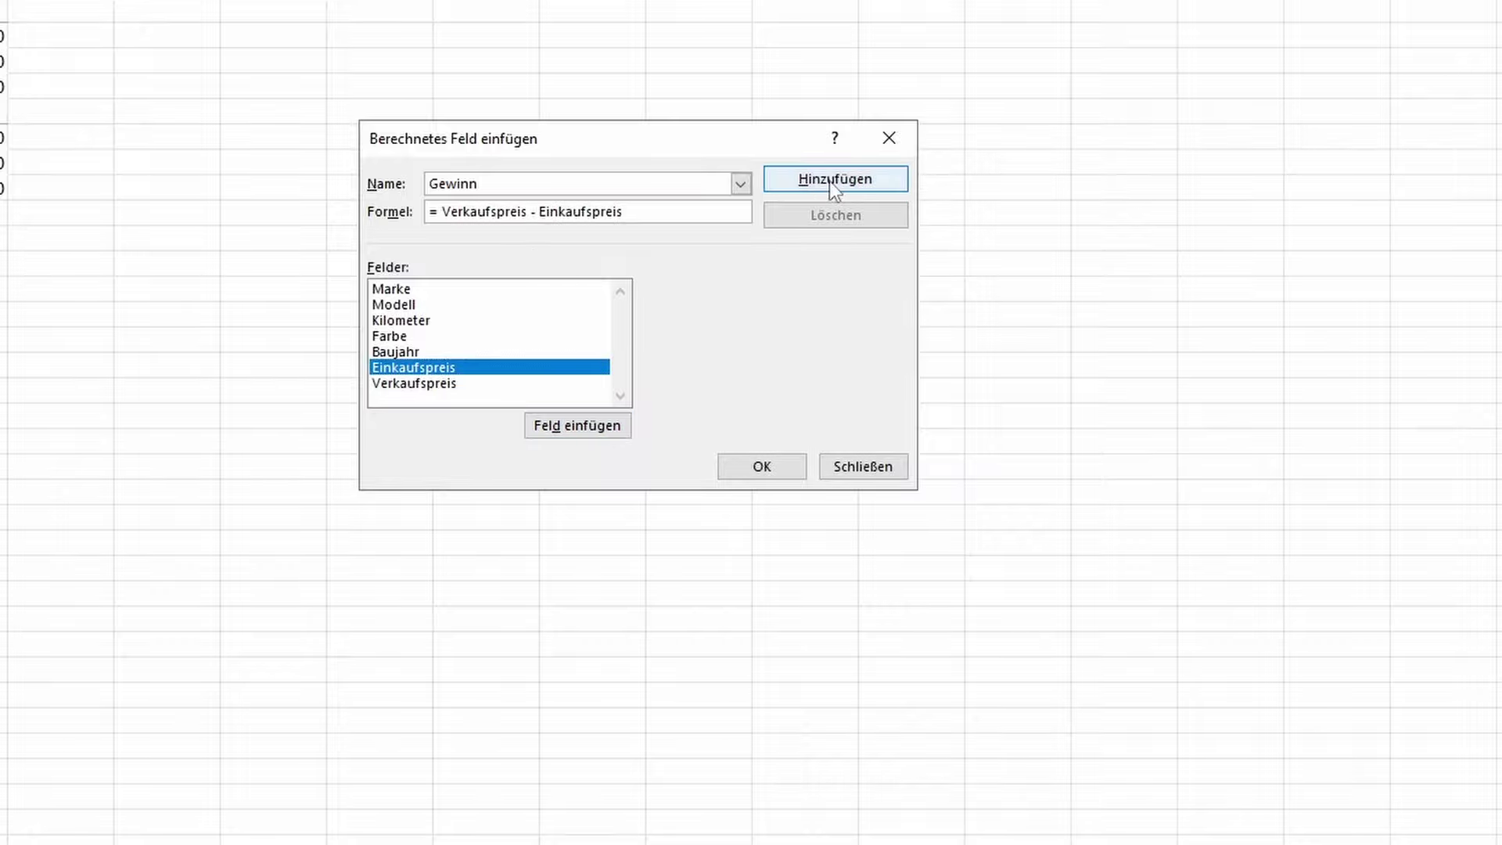
left_click(791, 466)
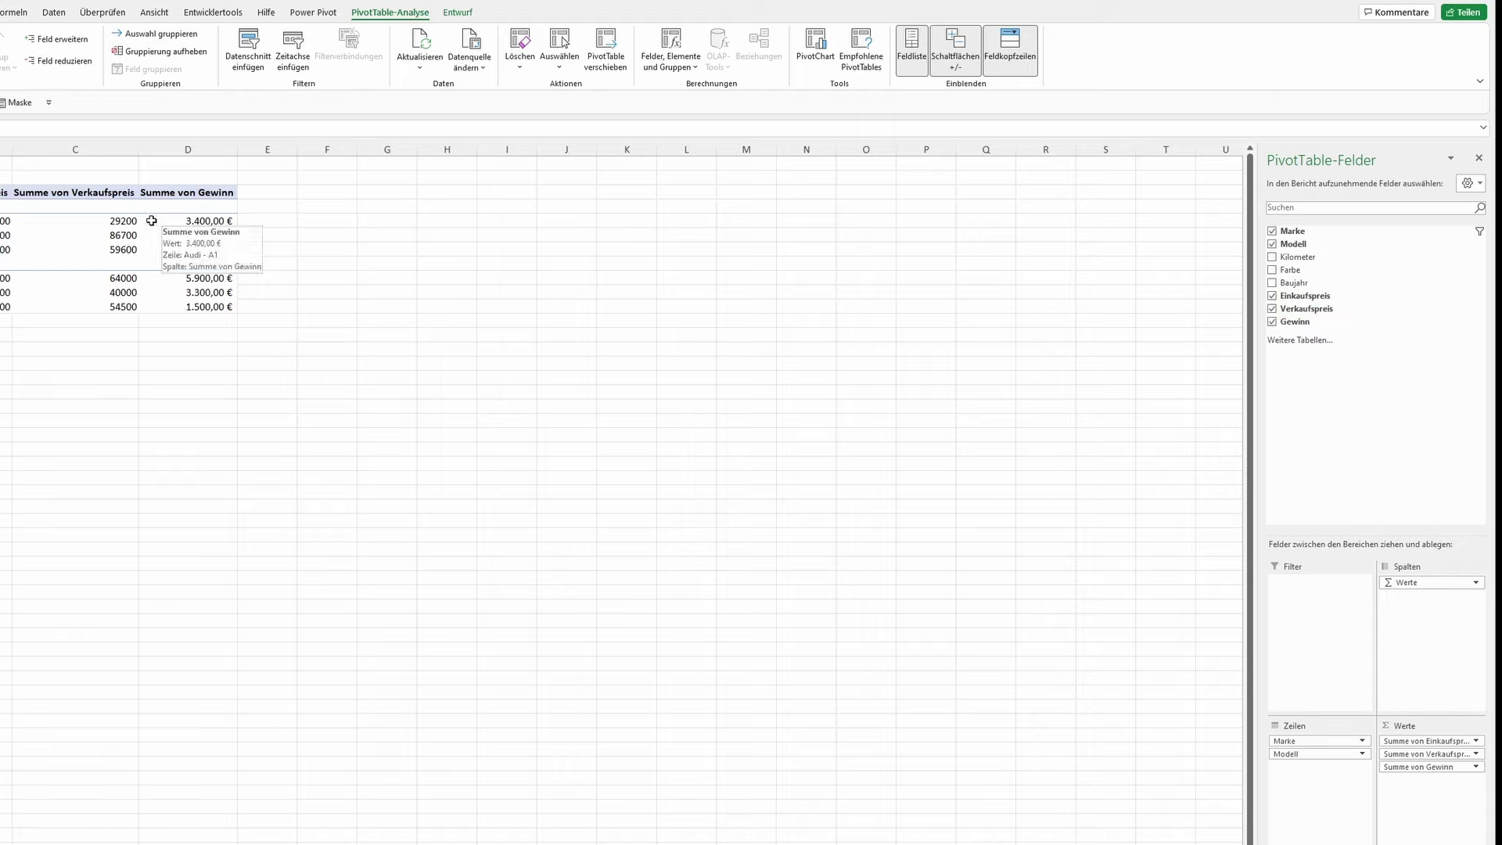
- Check the new Gewinn values and remove the Einkaufspreis sum from Werte
left_click(106, 222)
left_click(11, 221)
left_click(78, 221)
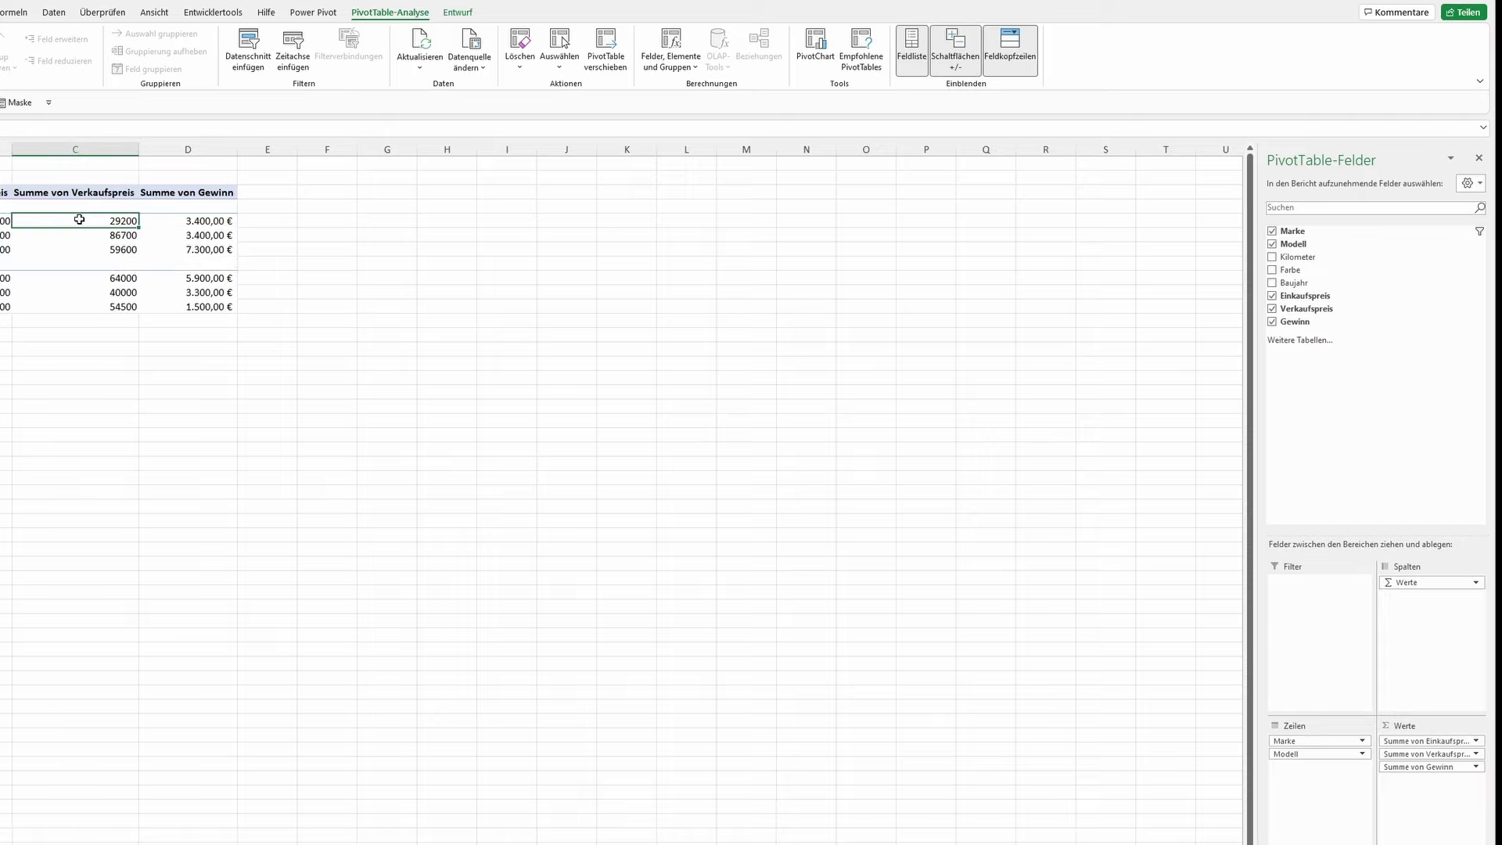
left_click(199, 221)
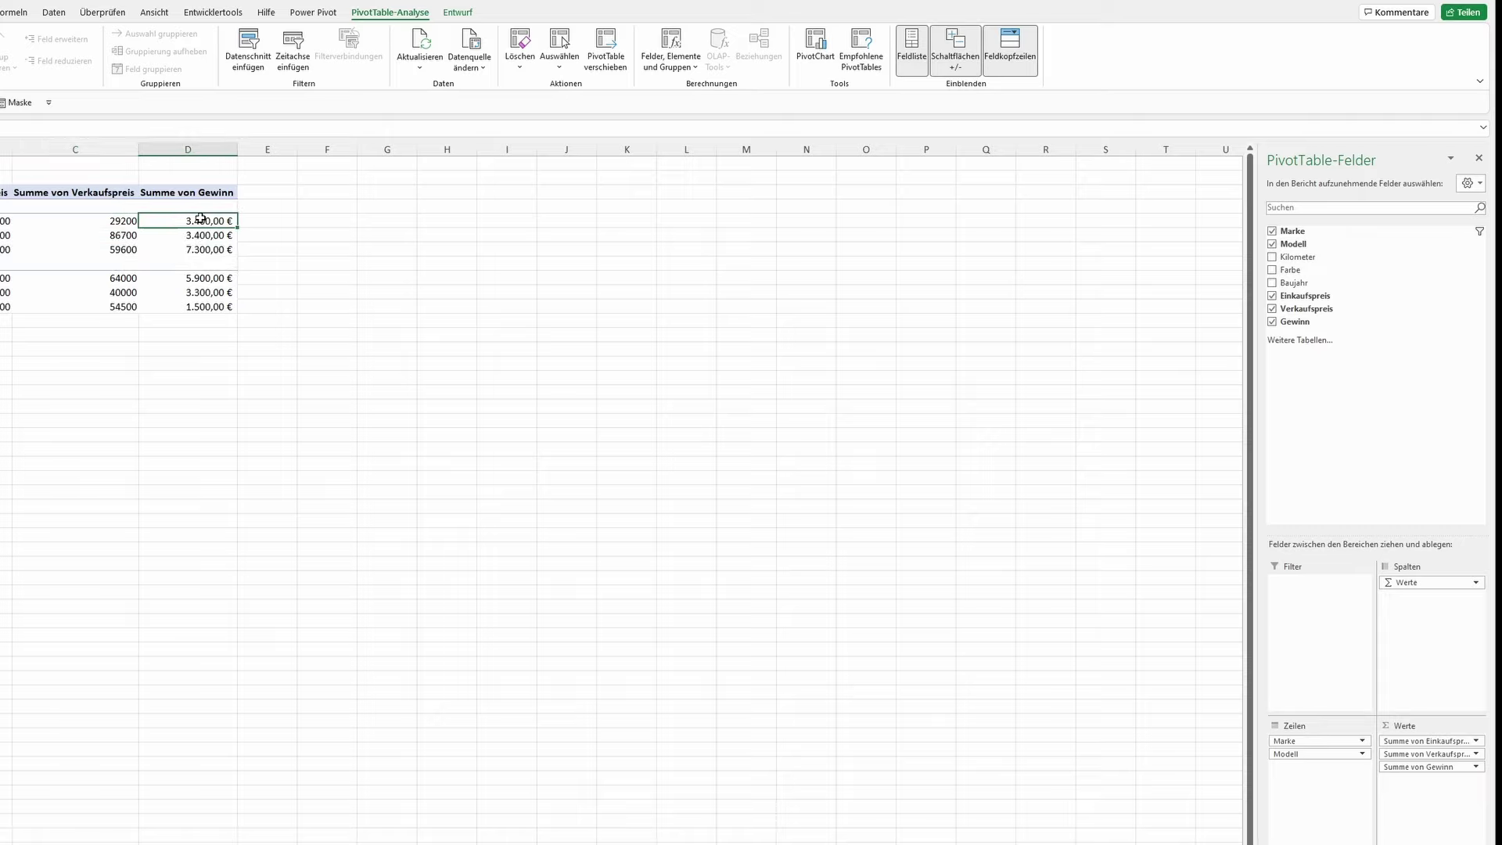
left_click(1475, 741)
left_click(1392, 804)
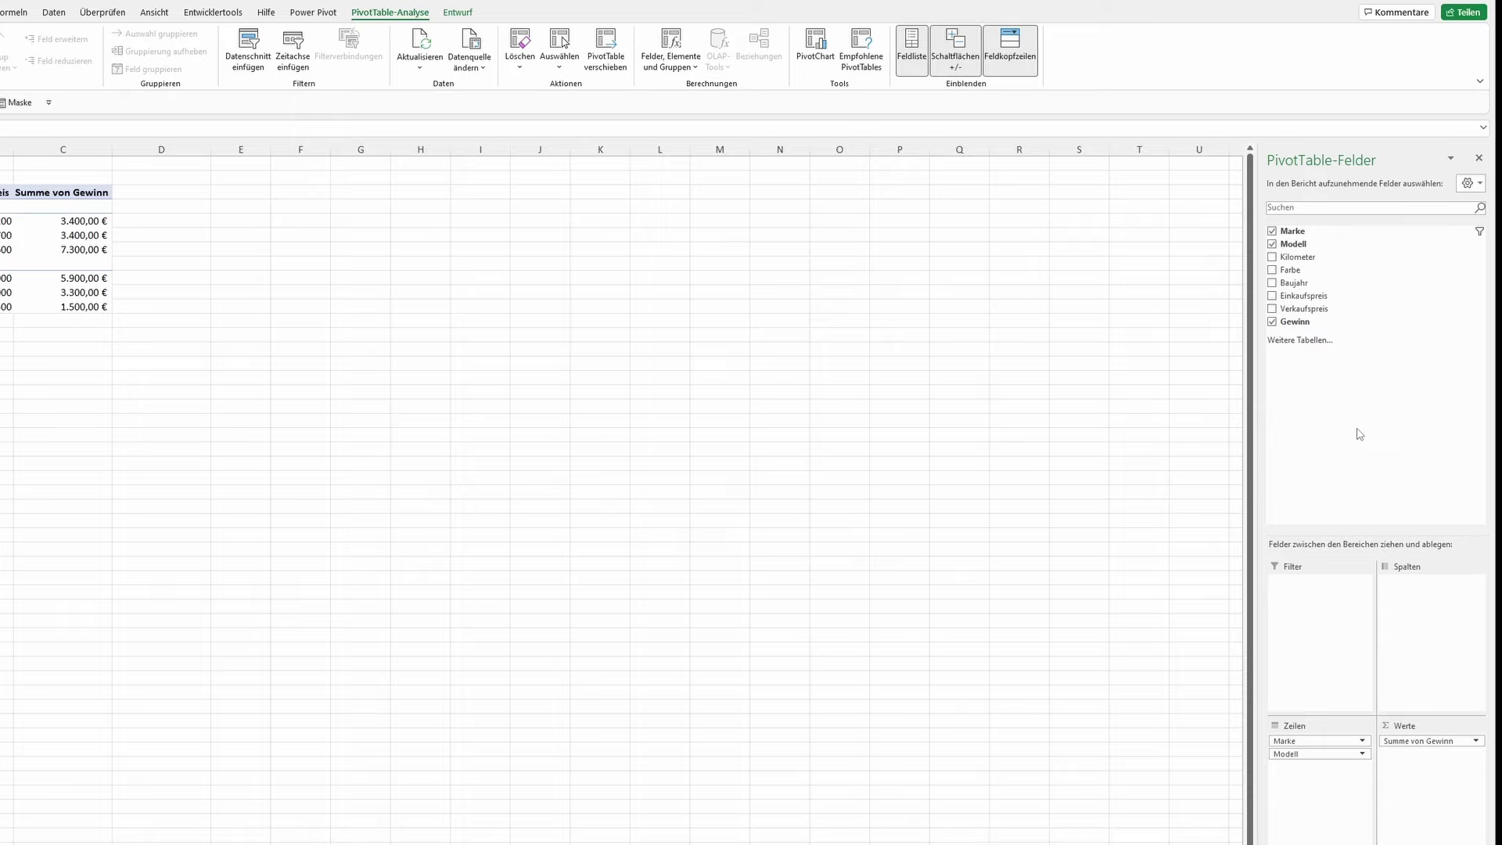
- Check Tesla and Skoda in the brand filter so all four brands show, then refresh
left_click(117, 280)
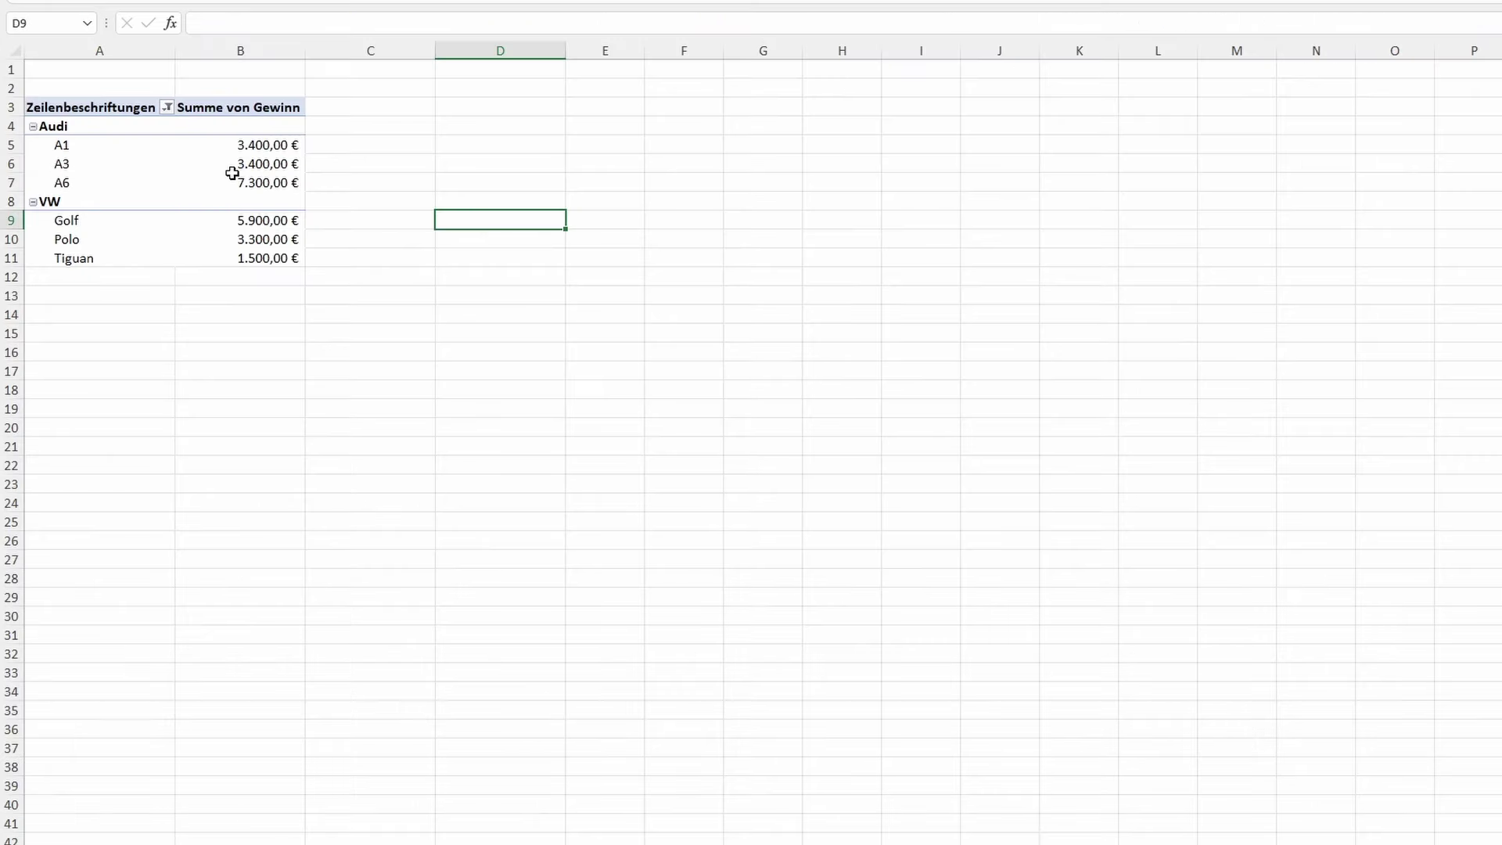
left_click(166, 107)
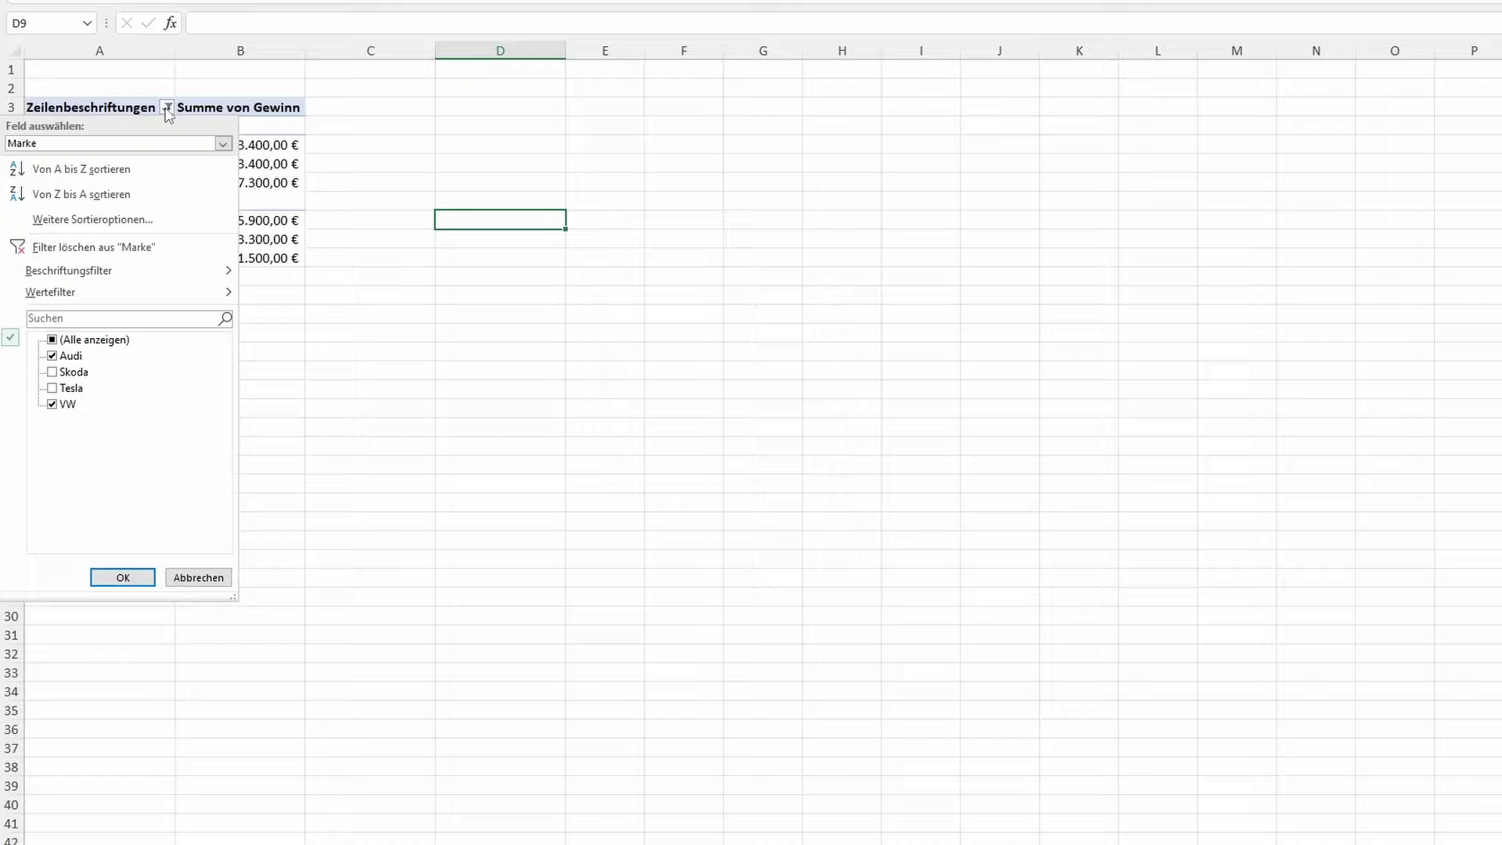
left_click(62, 388)
left_click(63, 373)
left_click(145, 577)
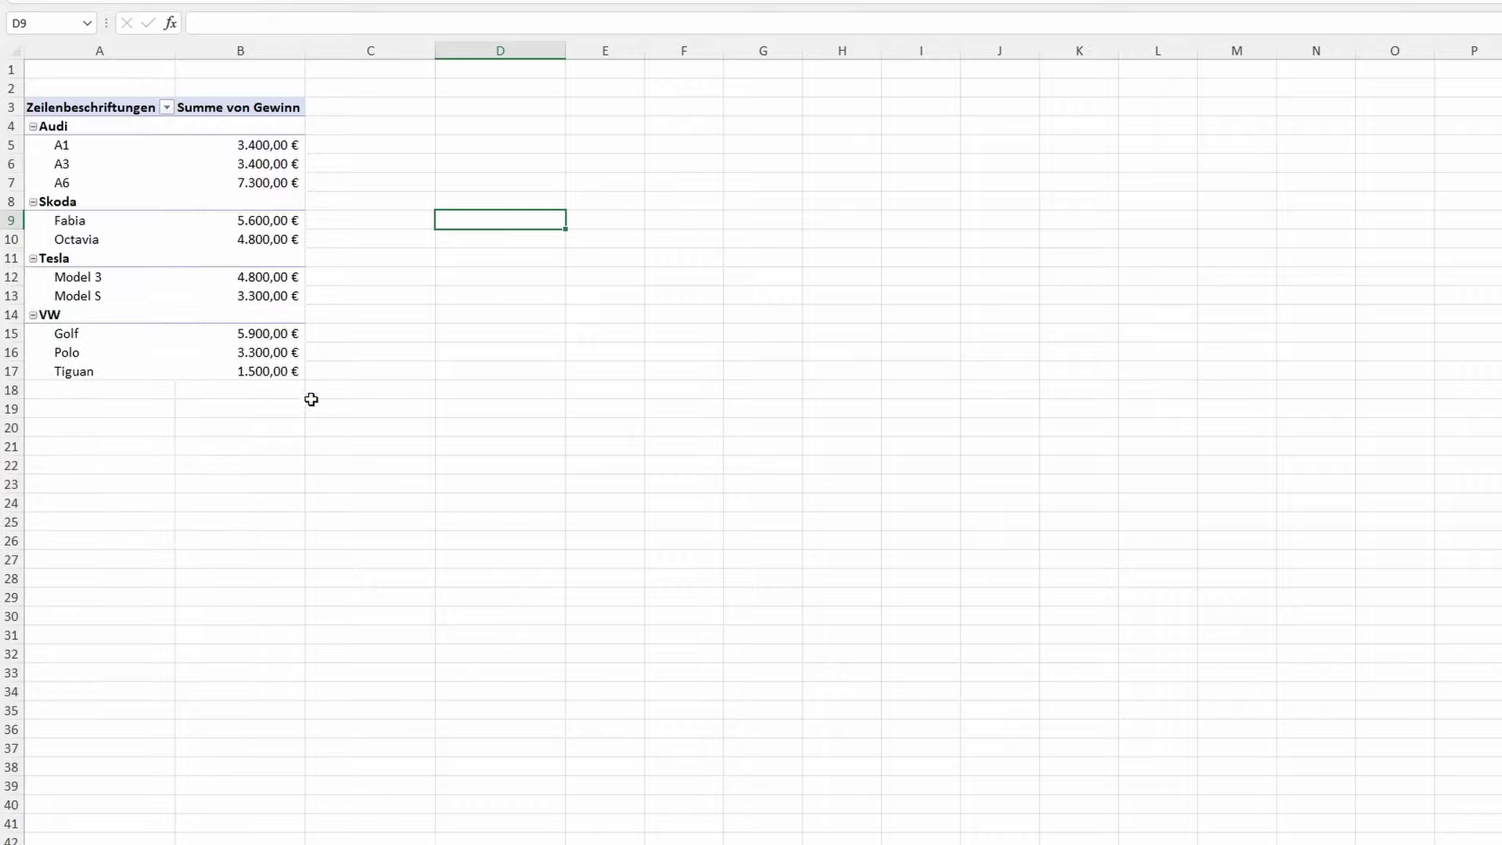
left_click(336, 333)
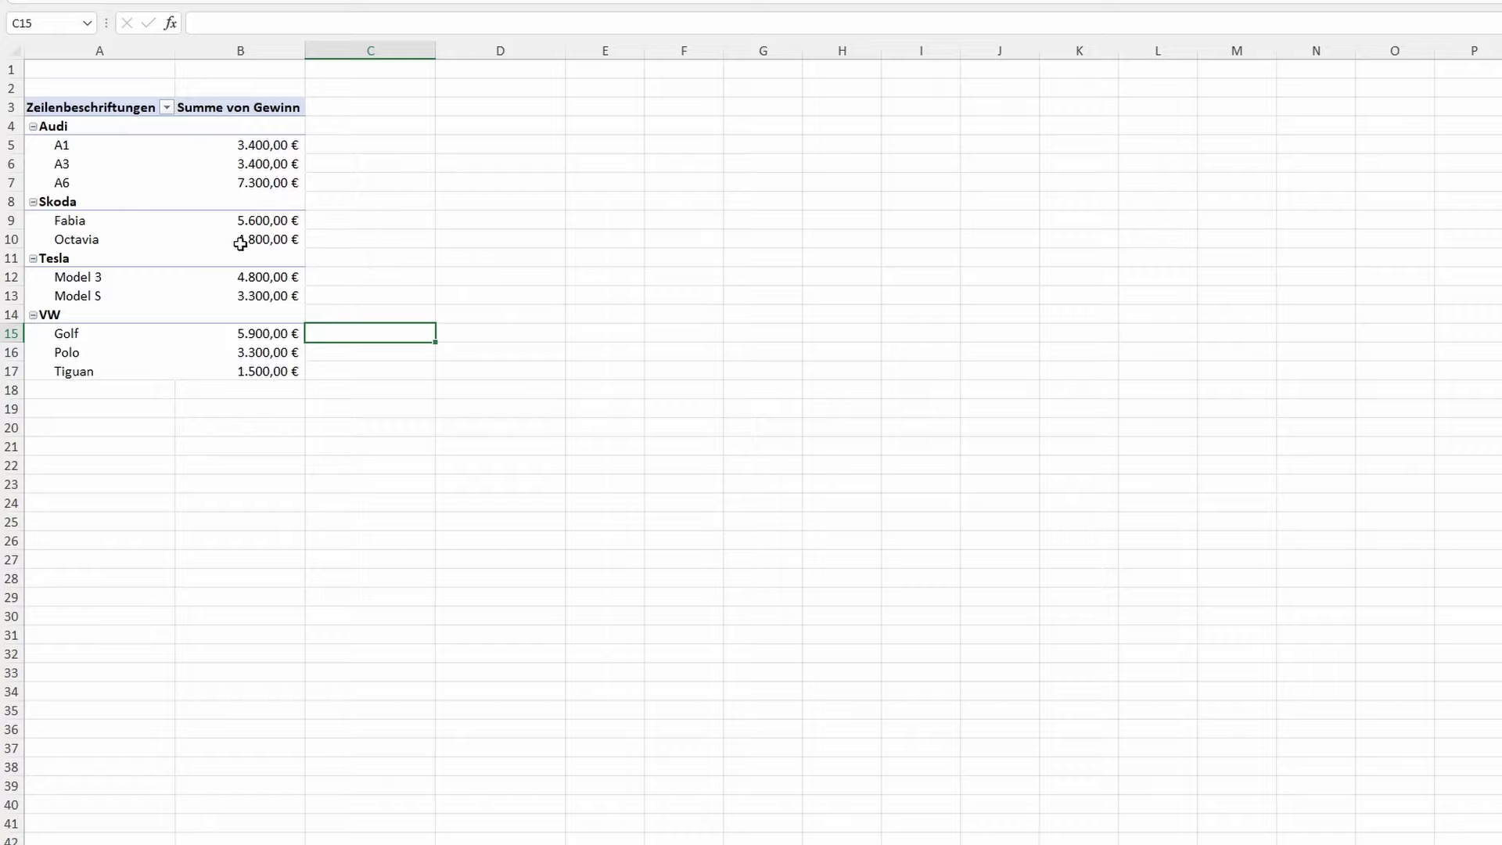
mouse_move(240, 256)
key("ctrl+alt+F5")
- Rename the Zeilenbeschriftungen header in A3 to KFZ
left_click(102, 105)
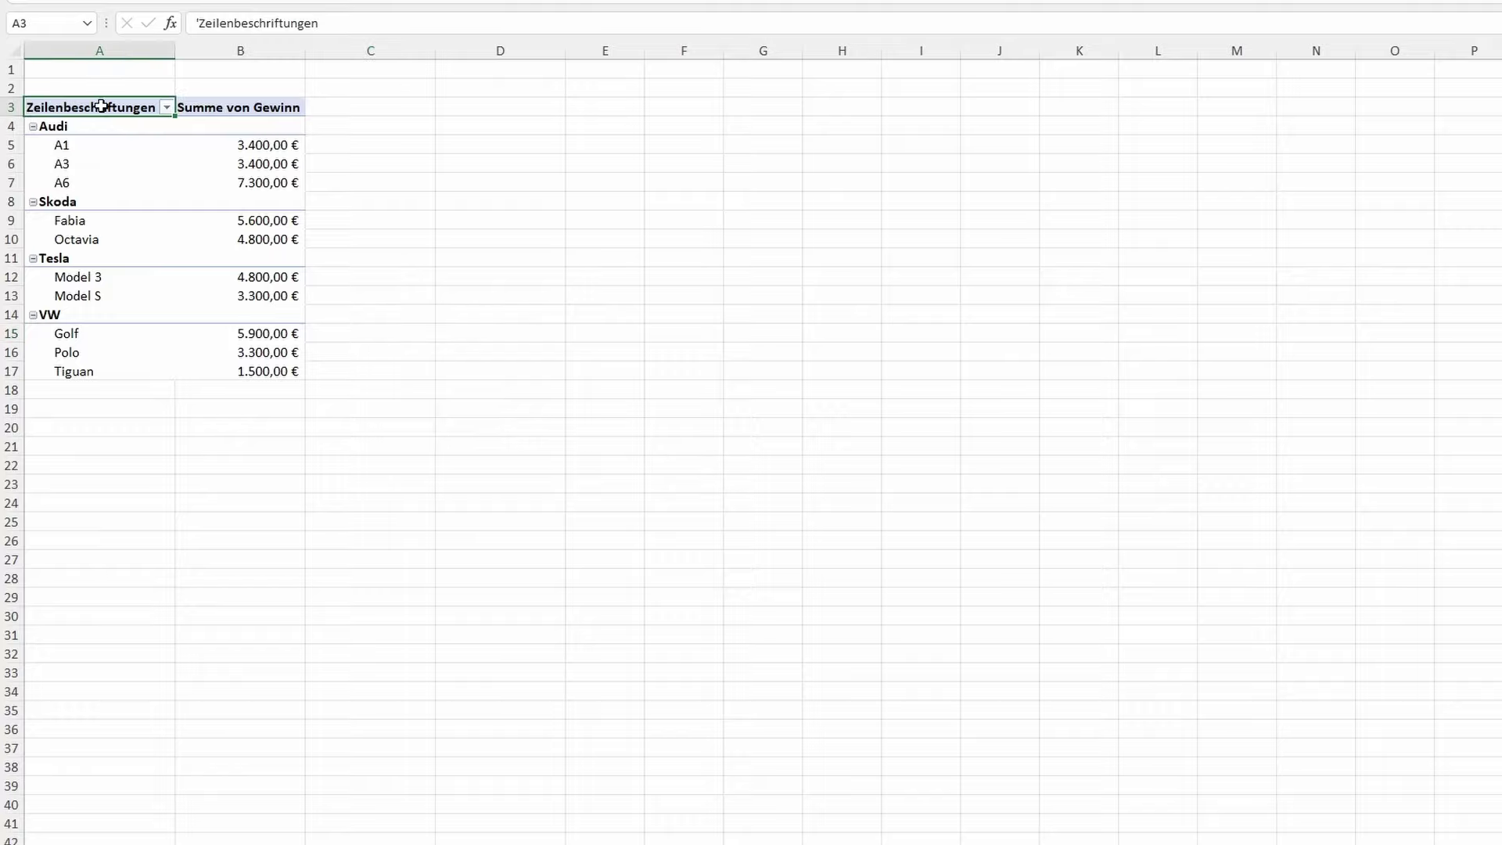
mouse_move(199, 22)
left_mouse_down()
mouse_move(321, 23)
mouse_move(197, 23)
left_mouse_up()
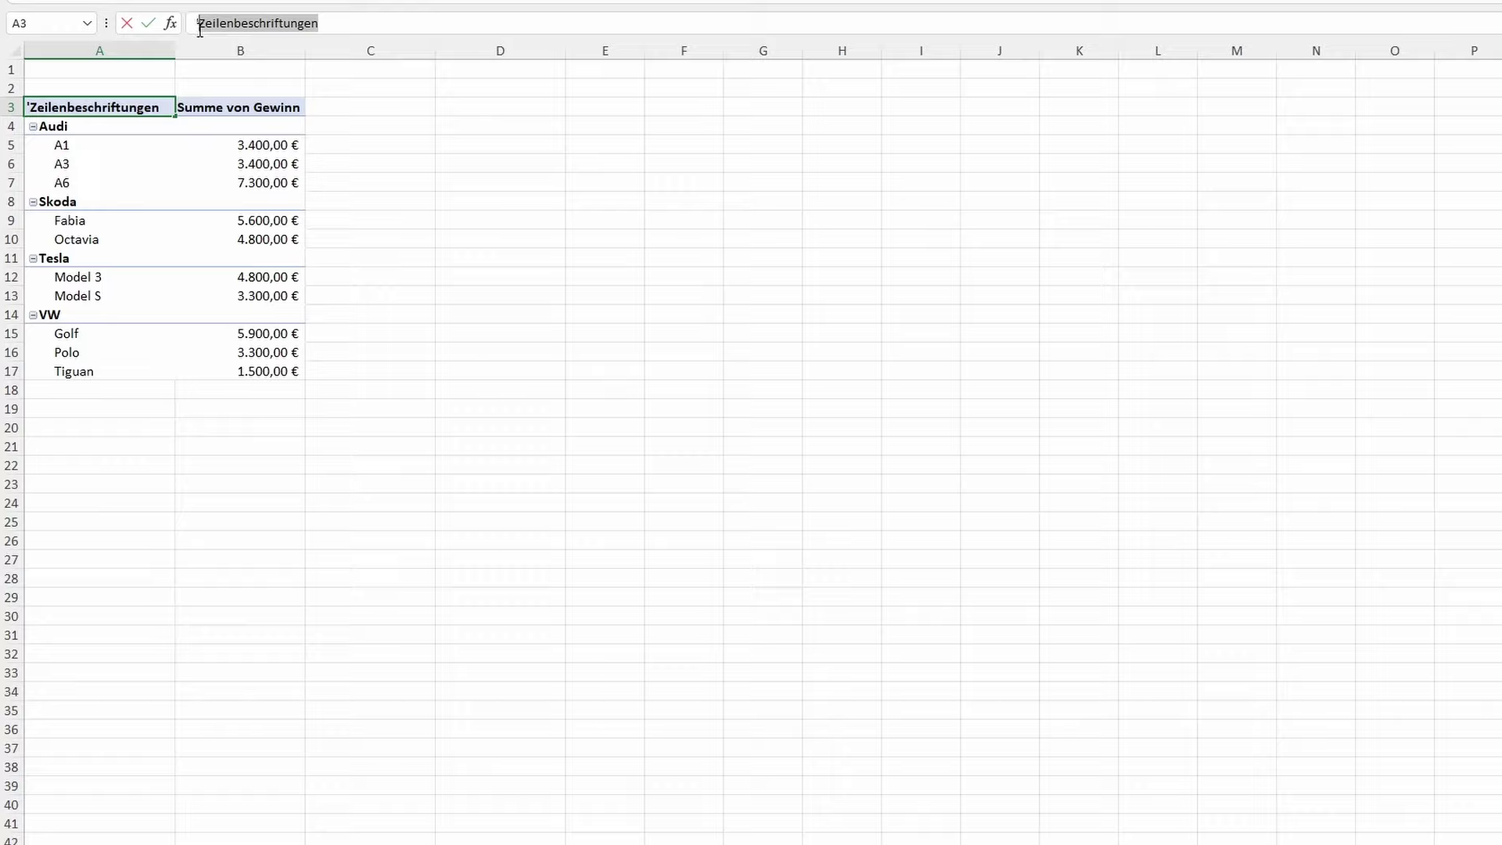
type("KFZ")
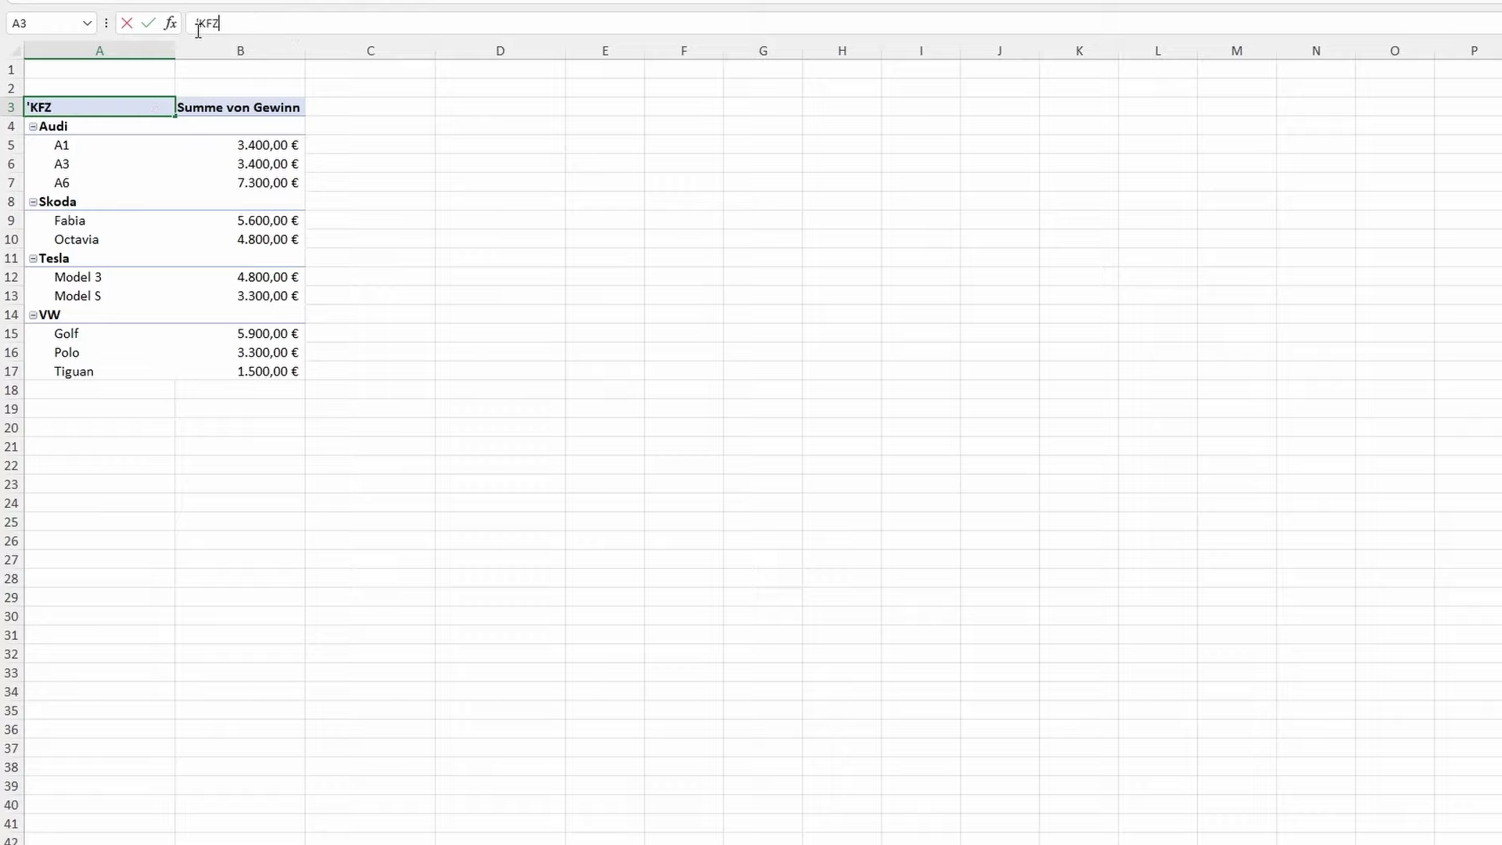
key("Return")
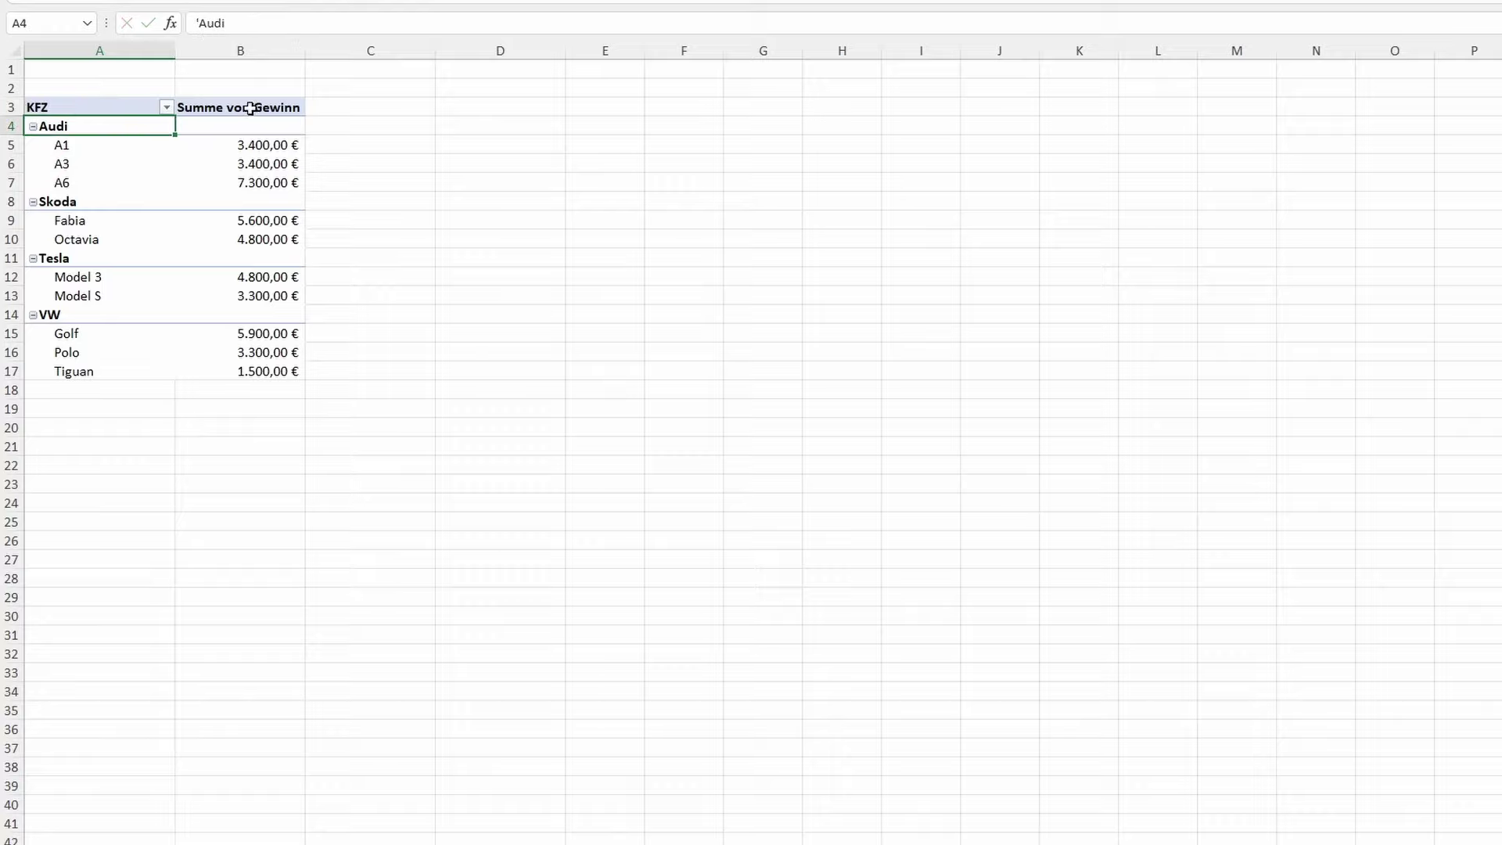
- Rename the Summe von Gewinn header to 'Gewinn Insgesamt', dismissing the duplicate-name warning
left_click(250, 109)
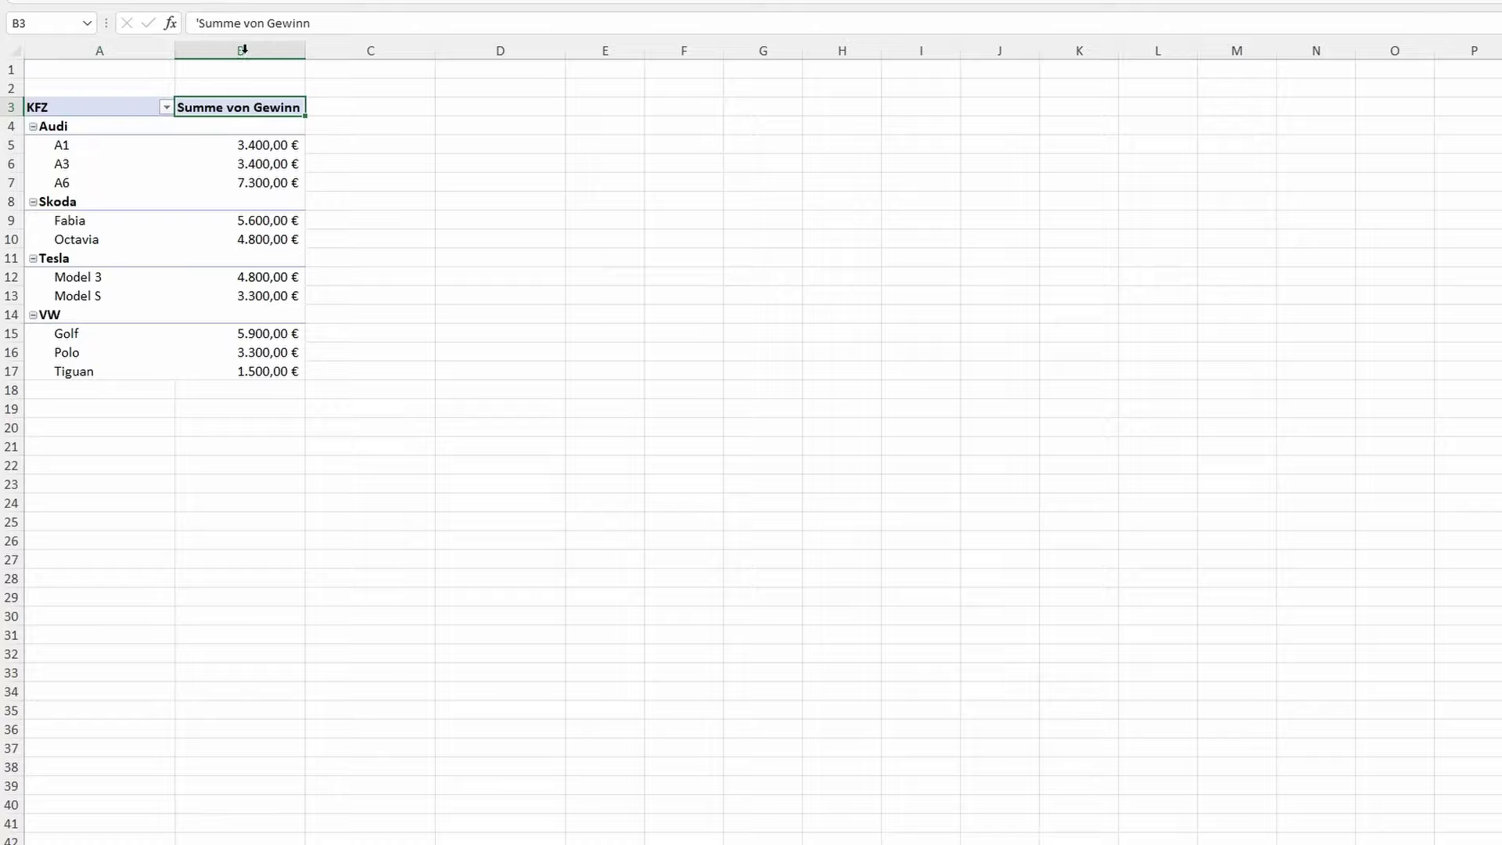
left_click_drag(265, 23, 196, 24)
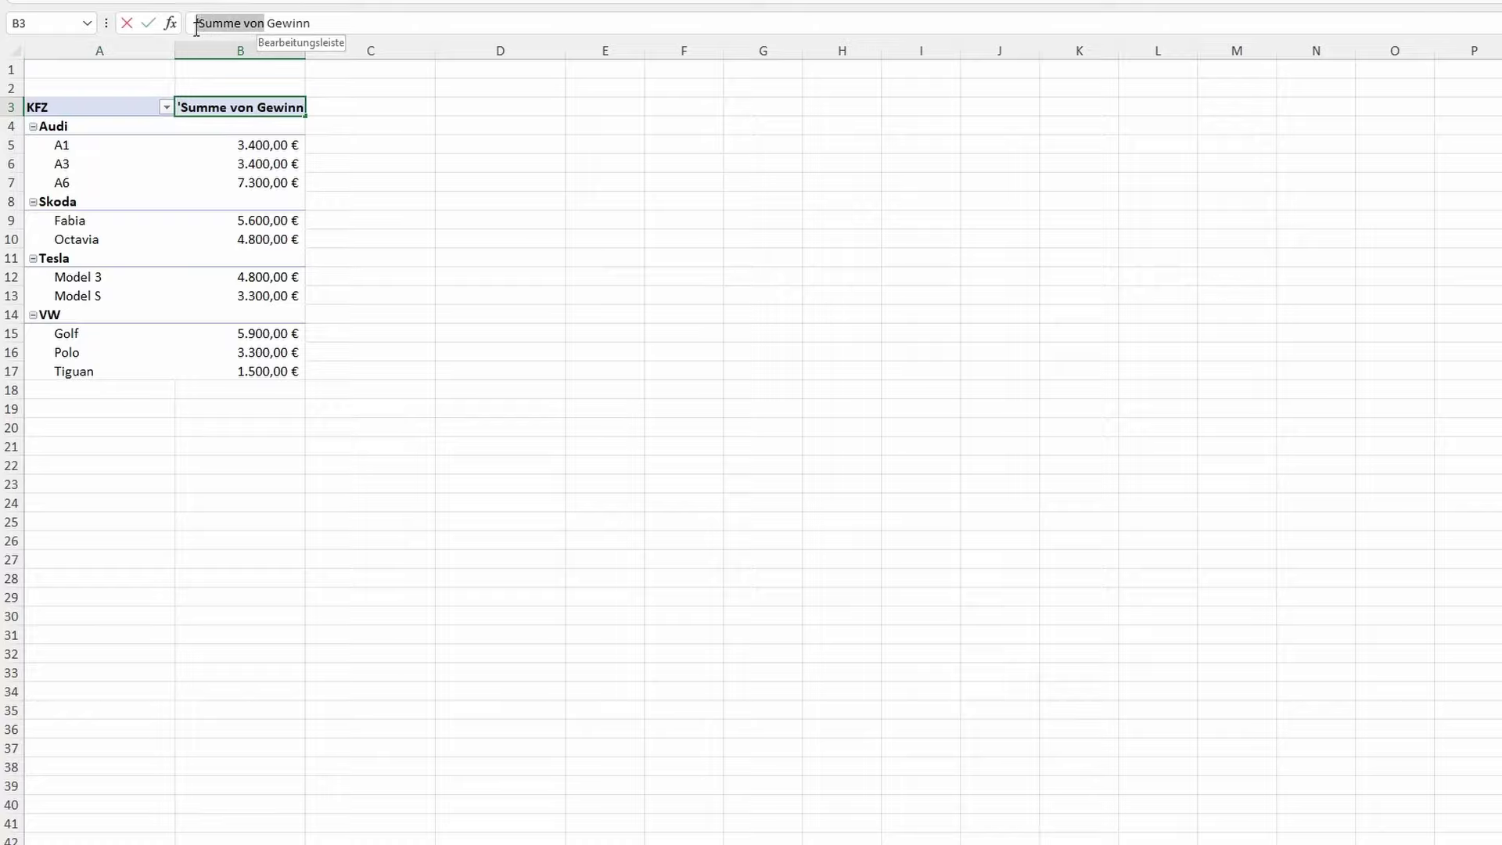
key("BackSpace")
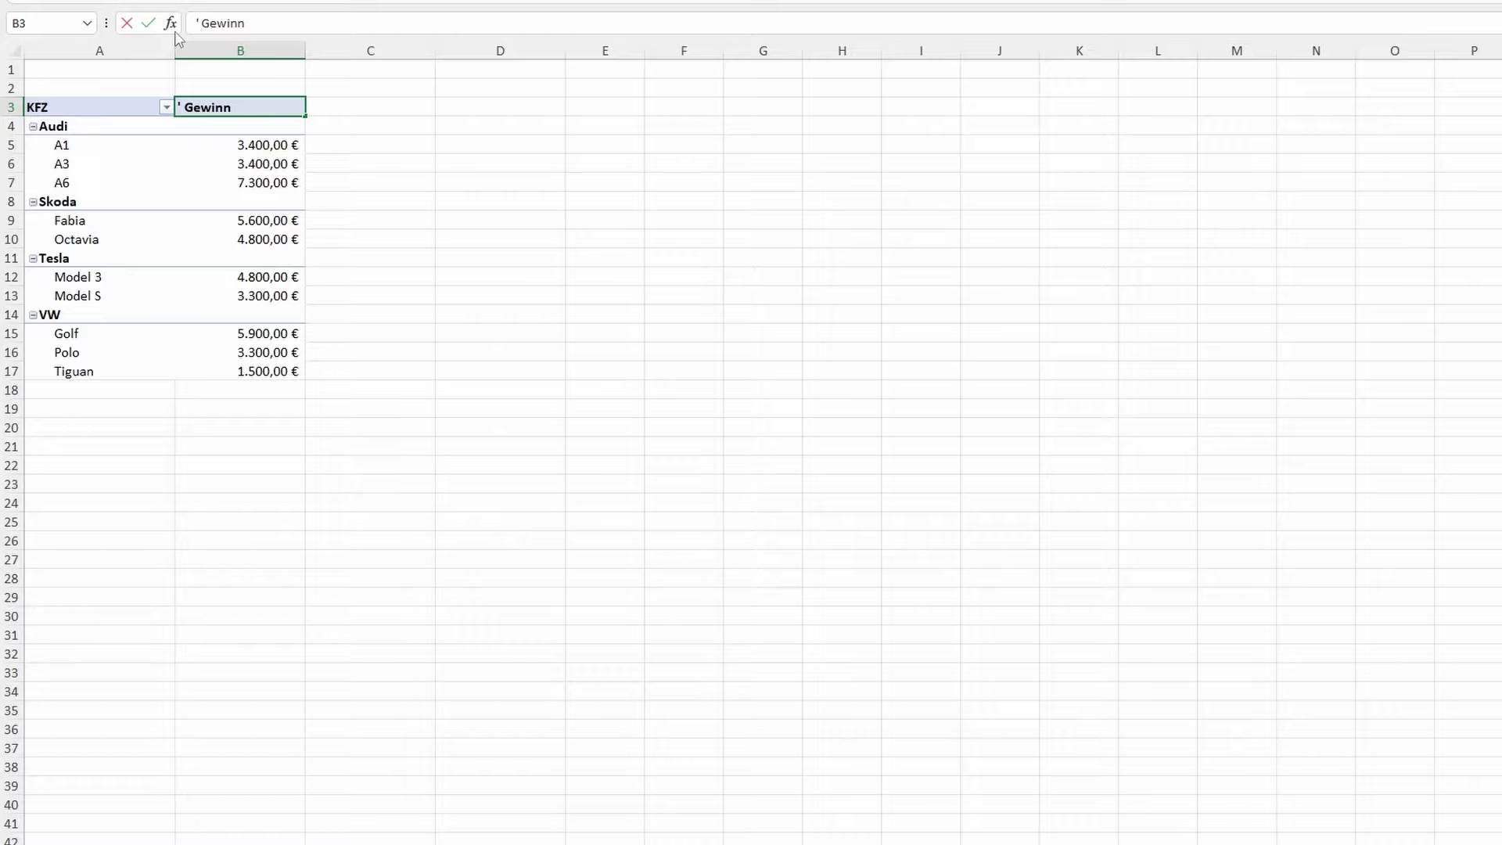
key("BackSpace")
key("Return")
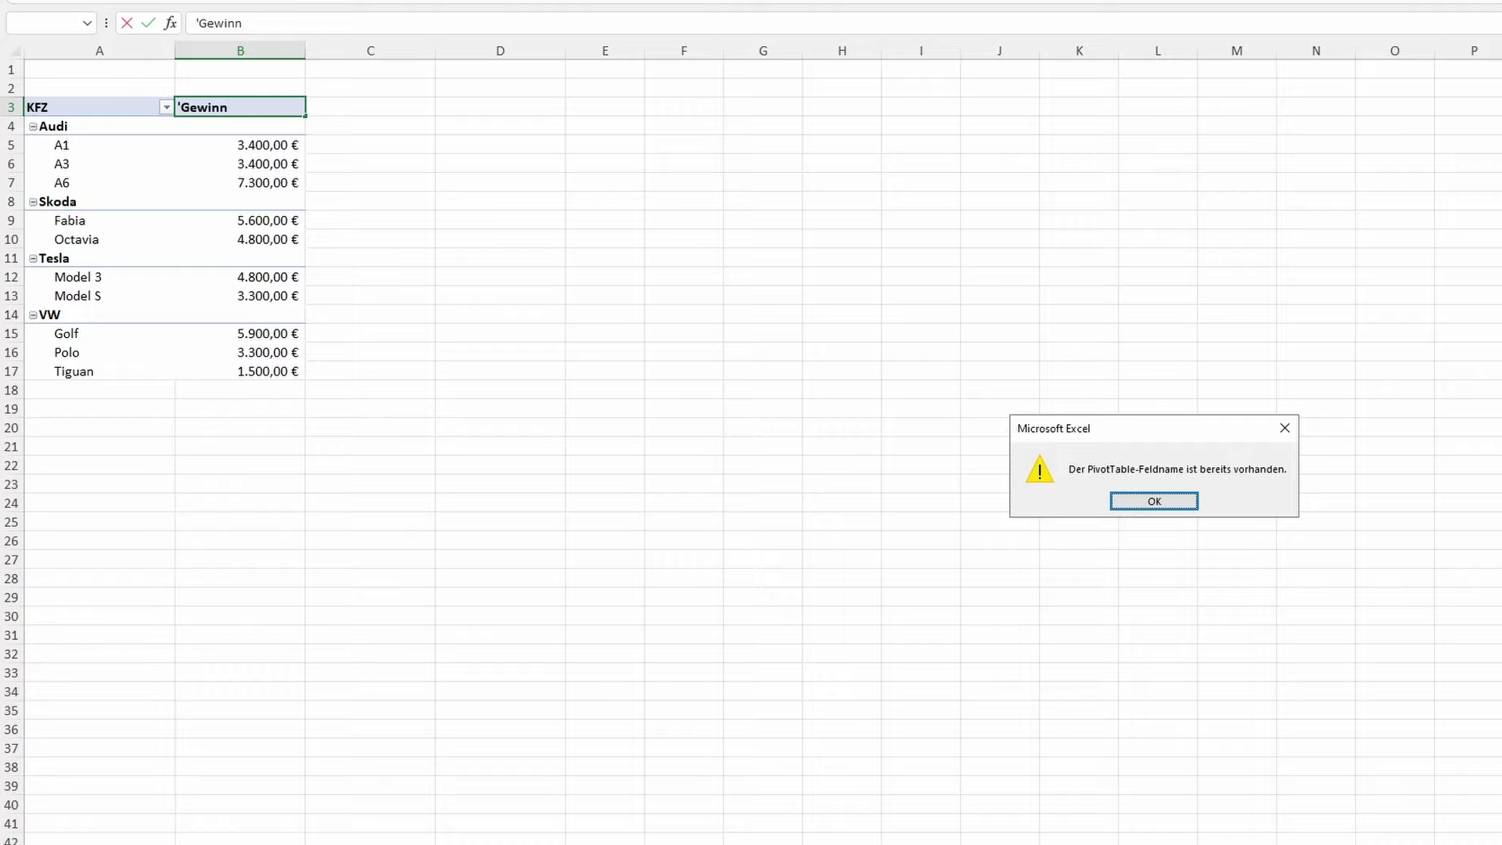
left_click(1144, 510)
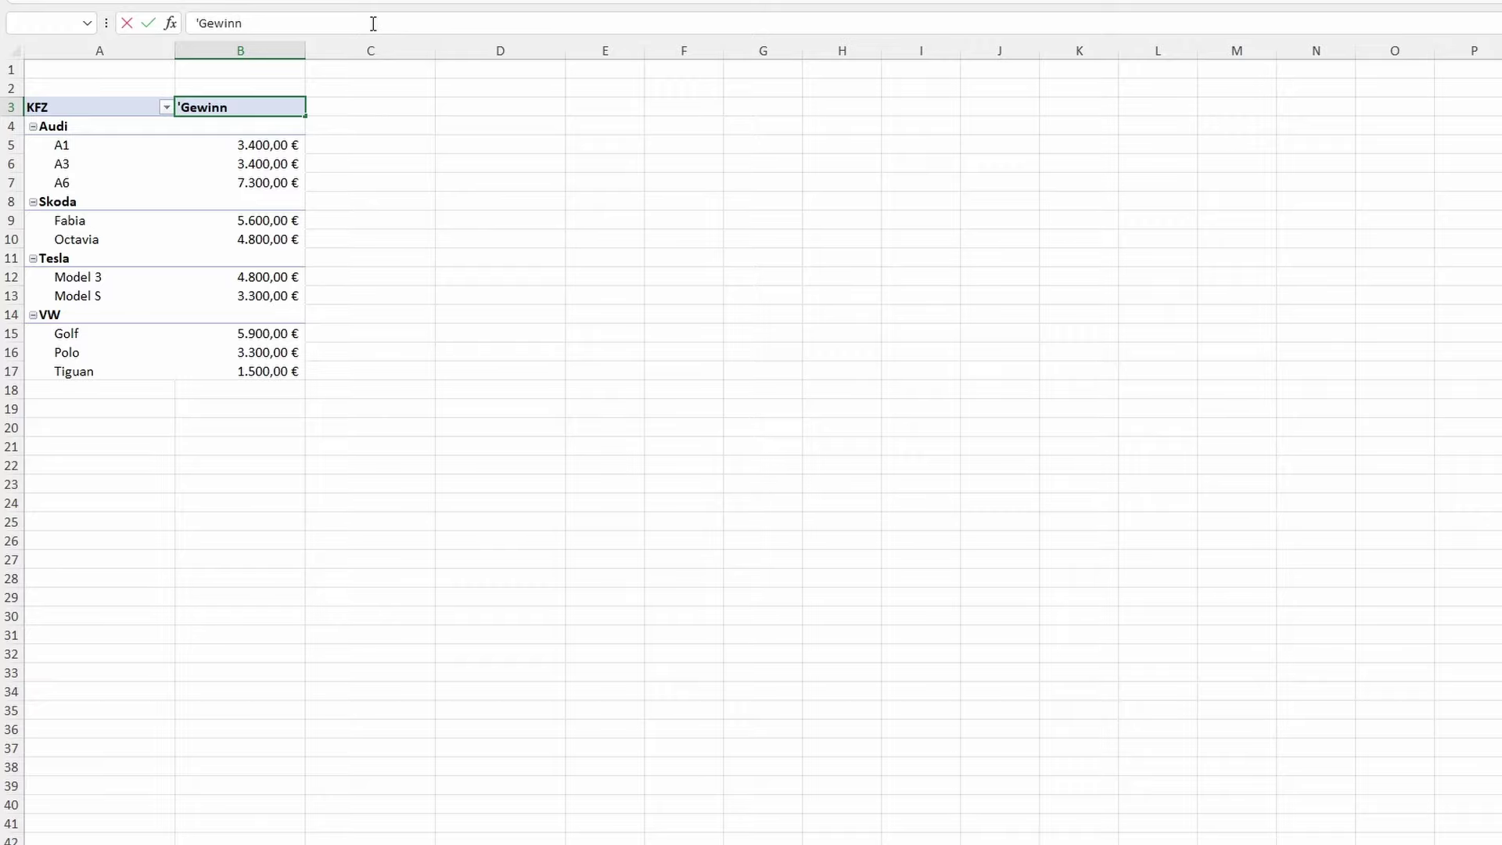
type("Insgesa")
type("mt")
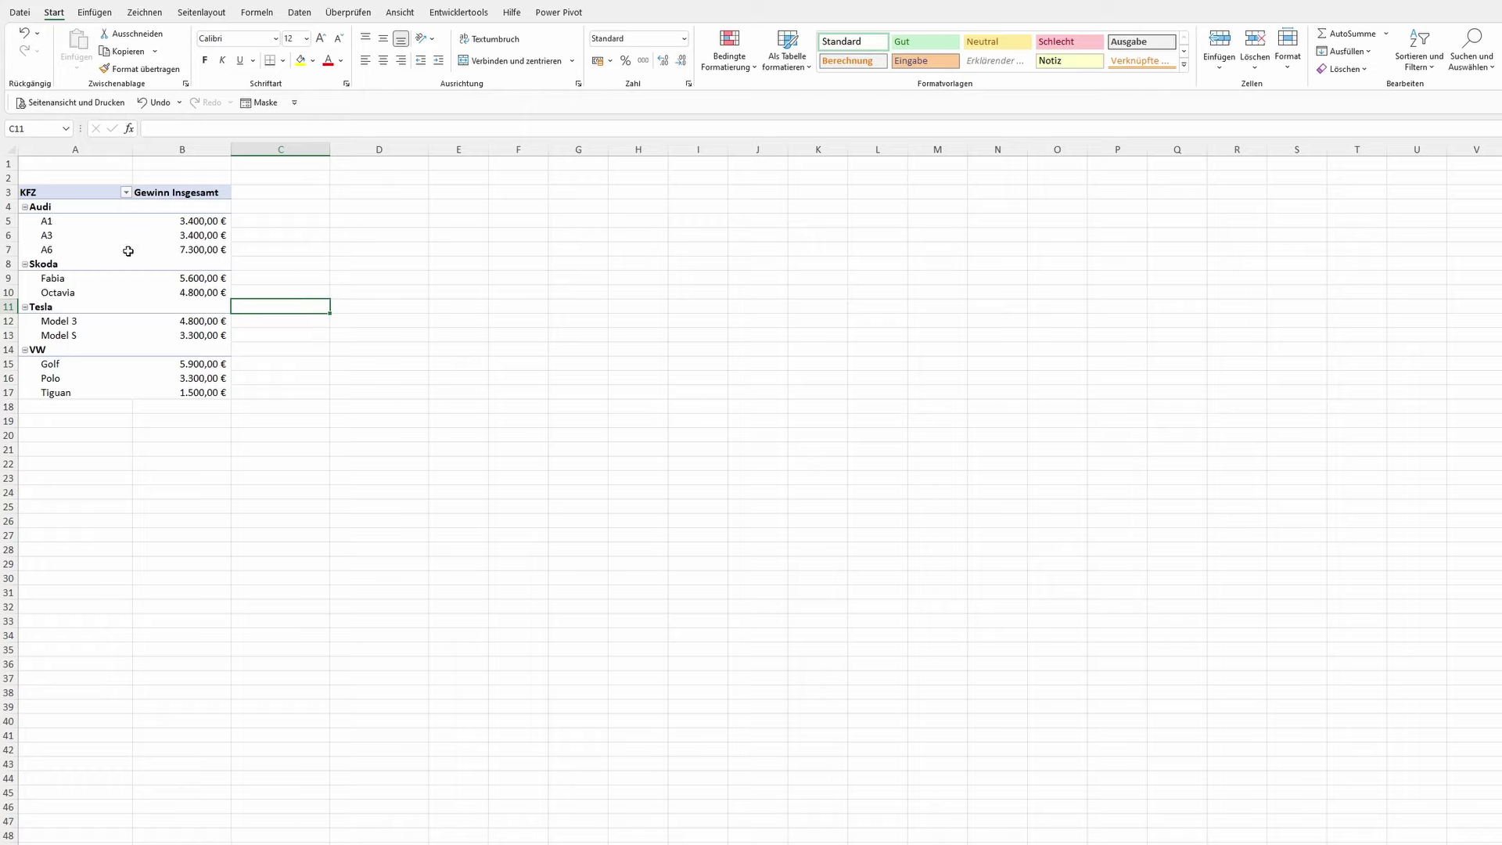
- Collapse and re-expand the Audi group, then turn off the +/- buttons
left_click(32, 207)
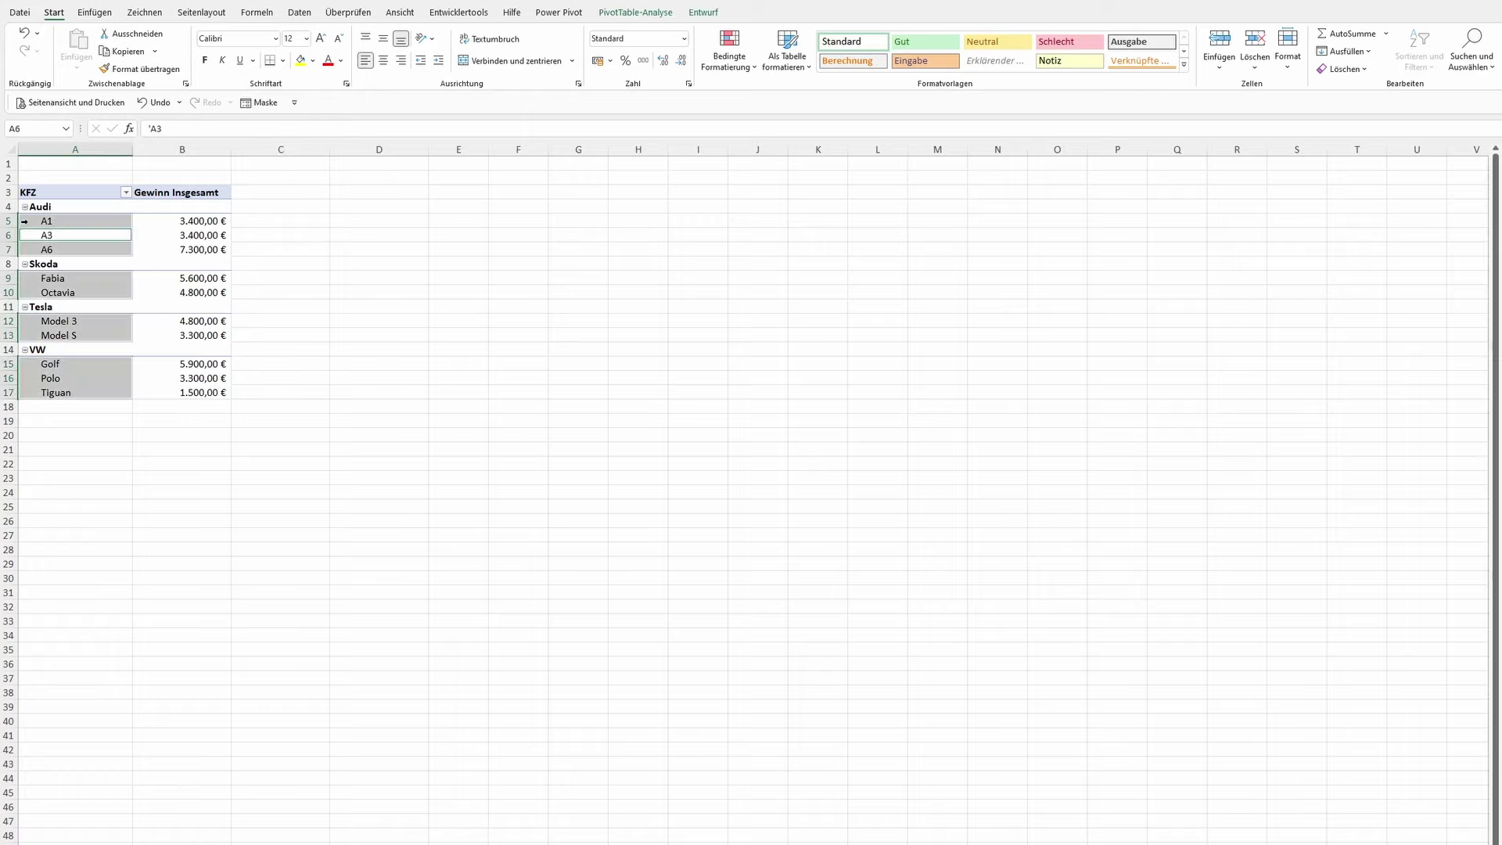
left_click(25, 208)
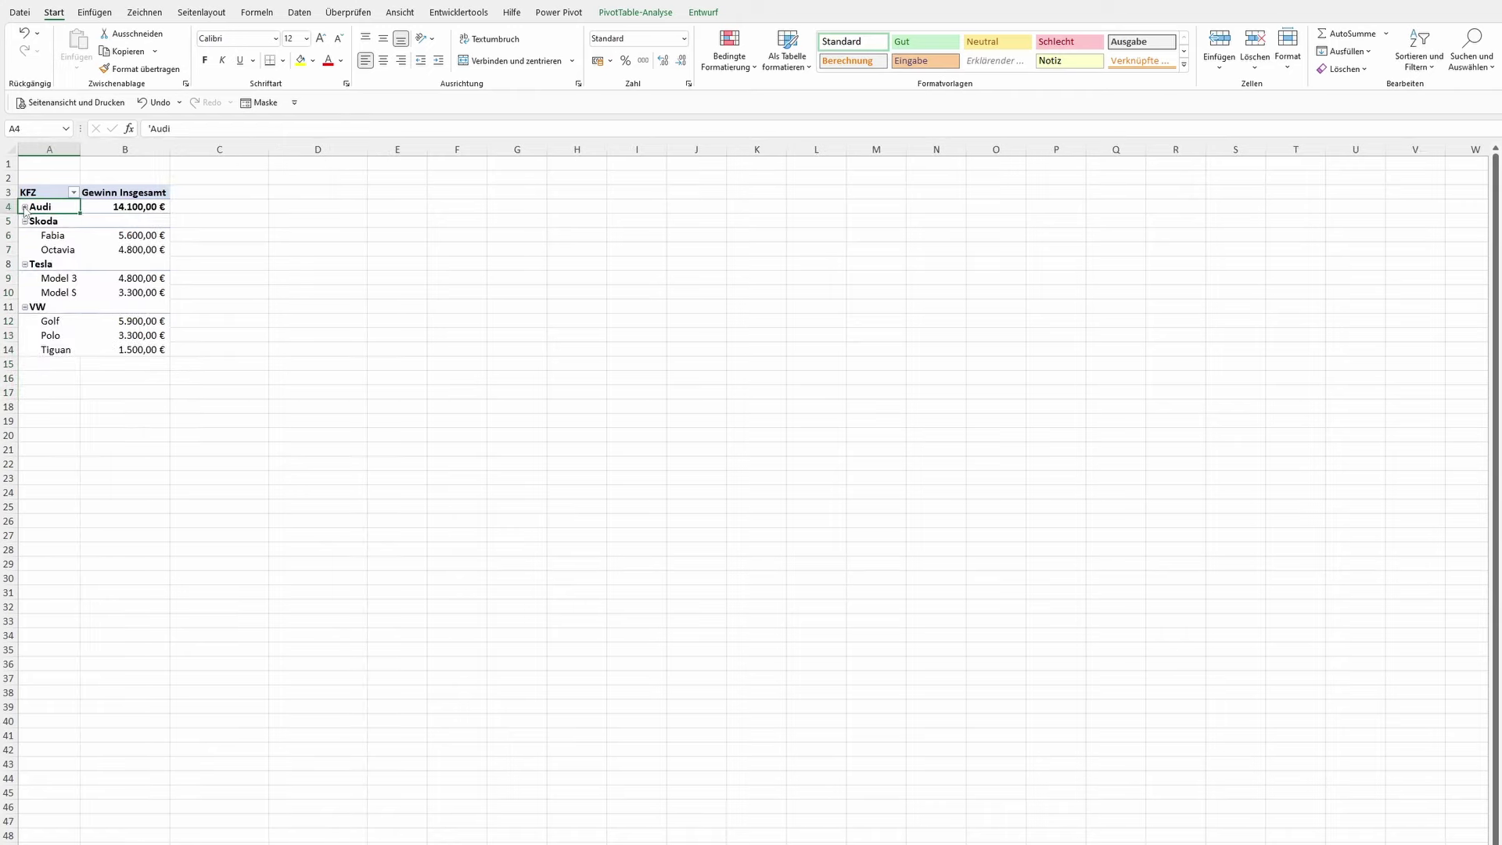
left_click(25, 208)
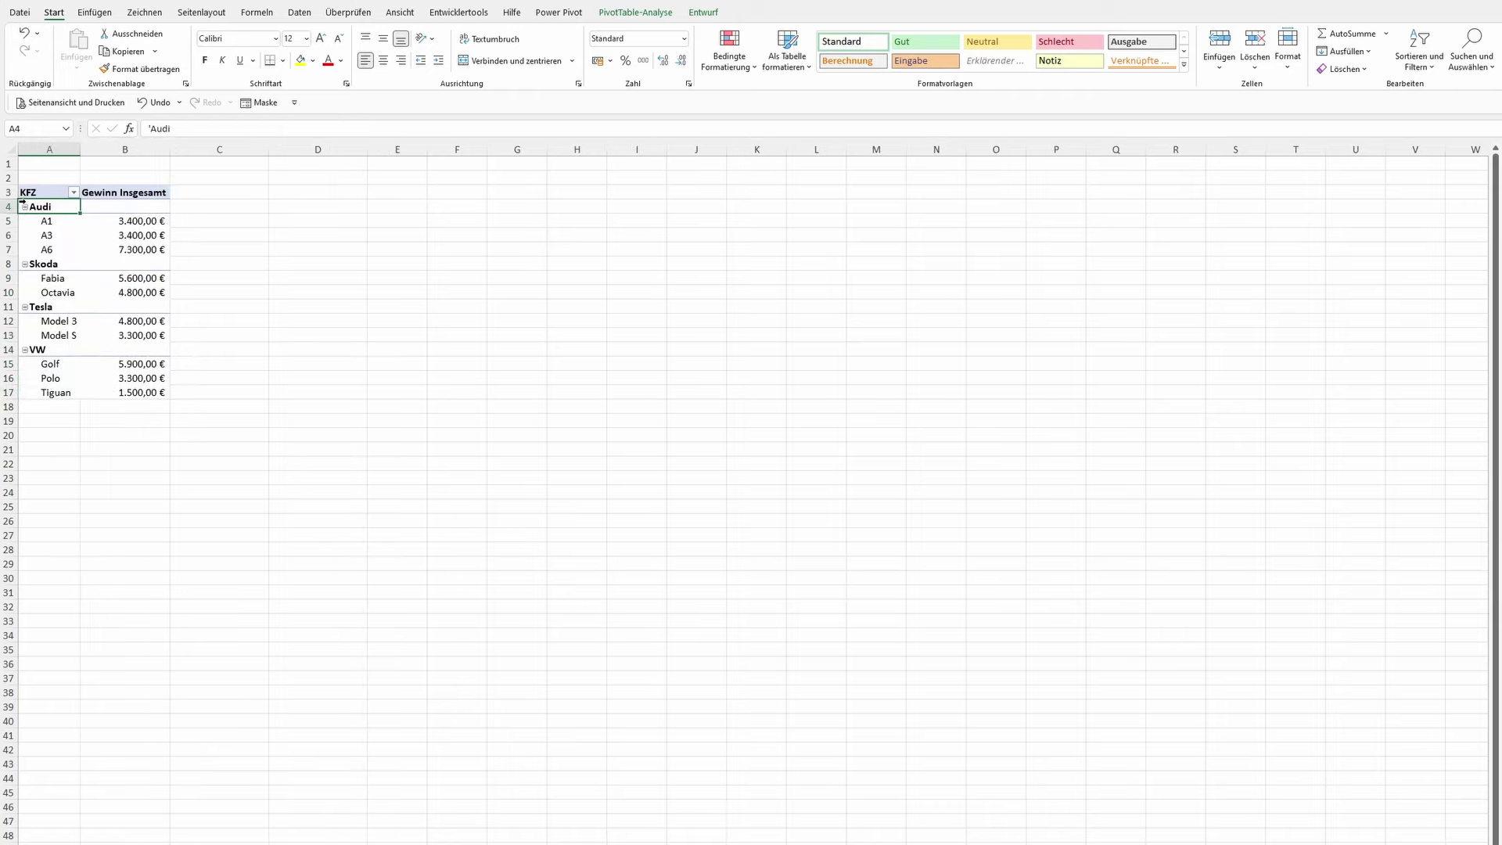
left_click(89, 259)
left_click(53, 208)
left_click(659, 11)
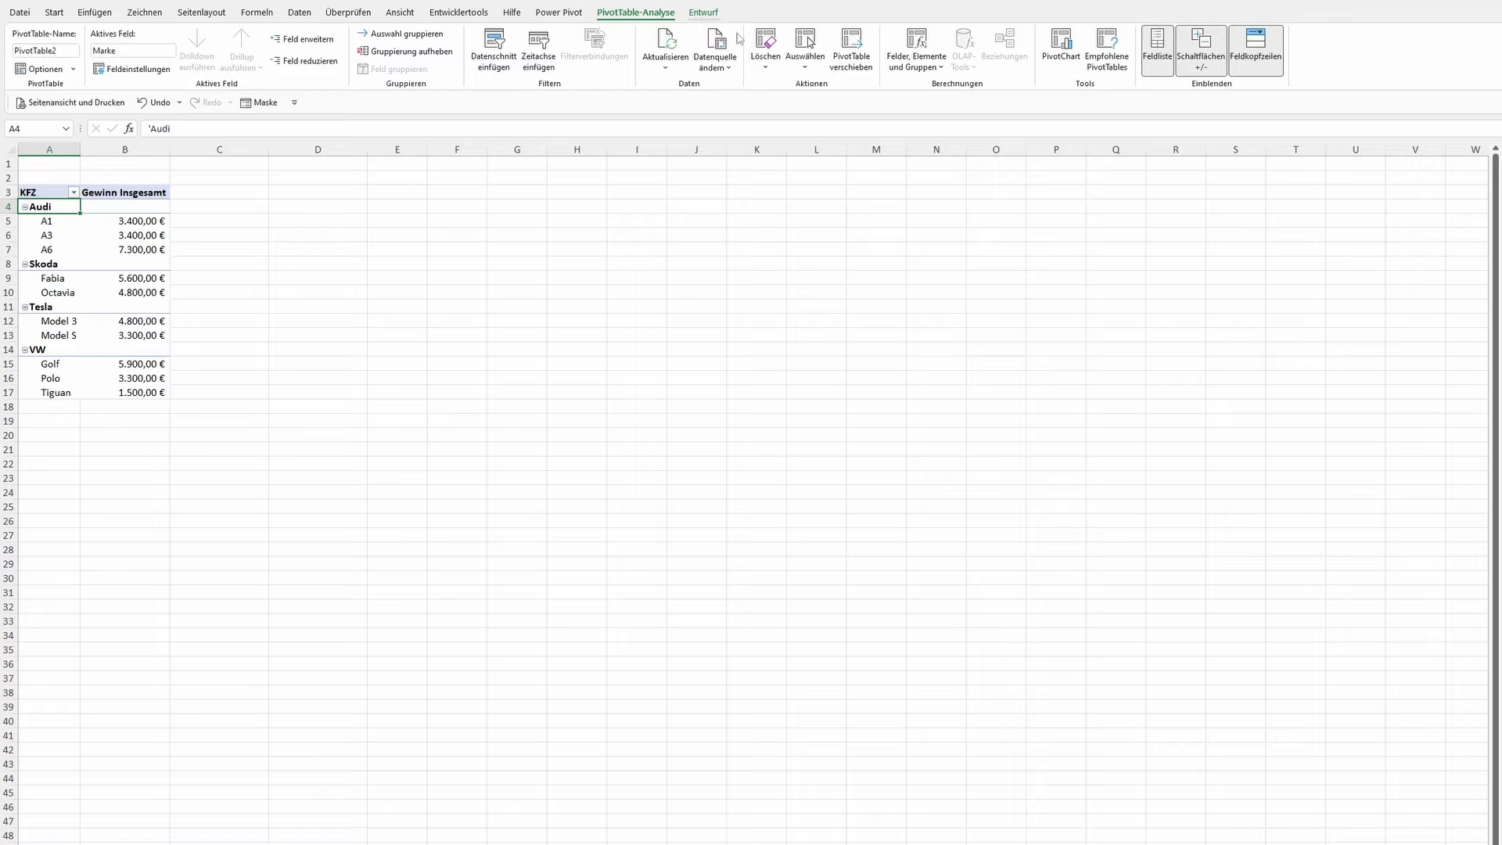
left_click(1201, 68)
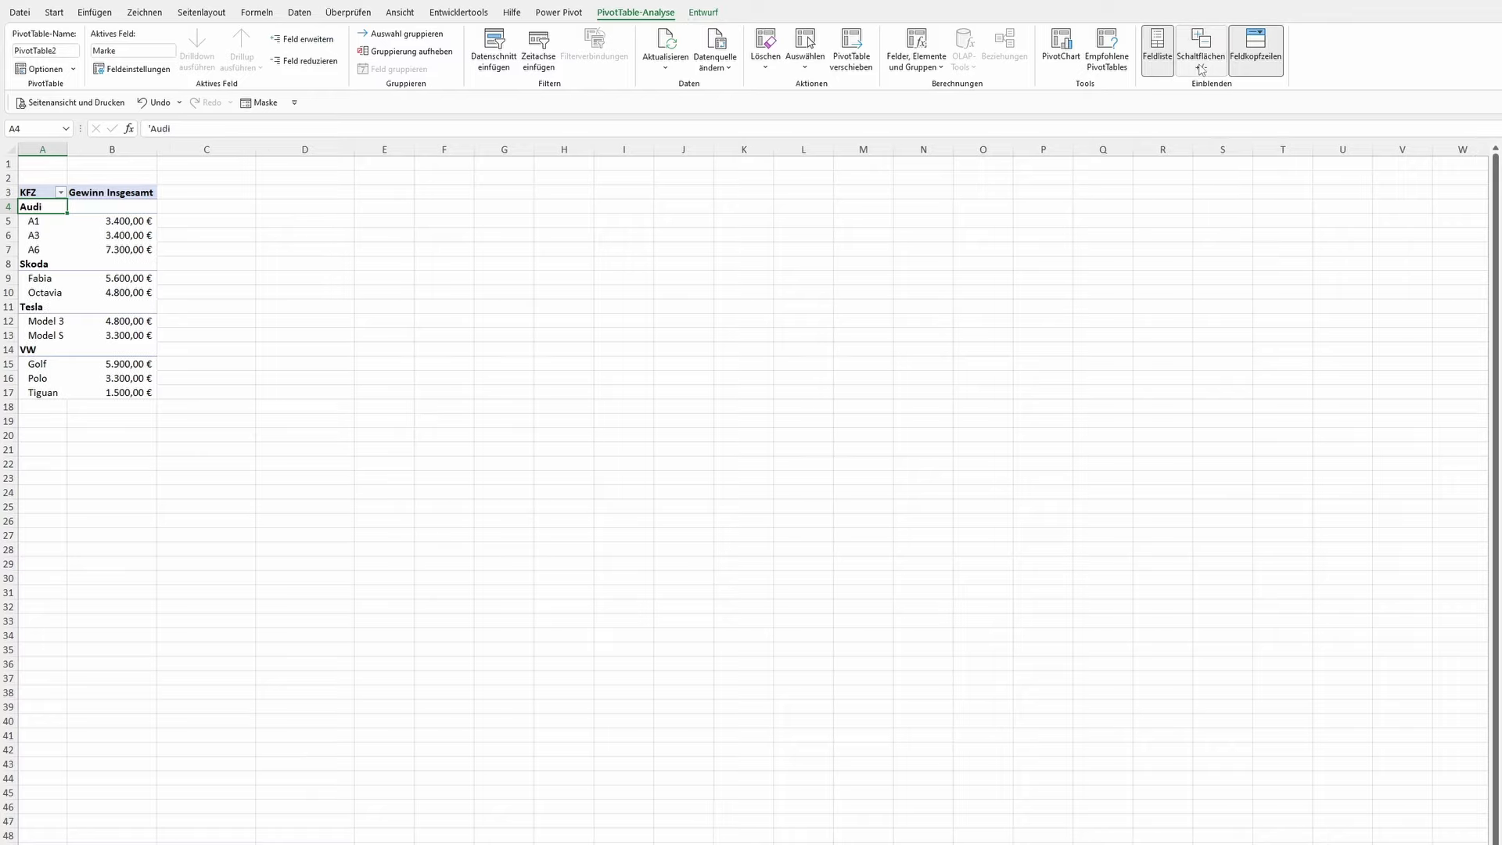
- Toggle the KFZ field headers off and on, and close and reopen the field list
left_click(1263, 70)
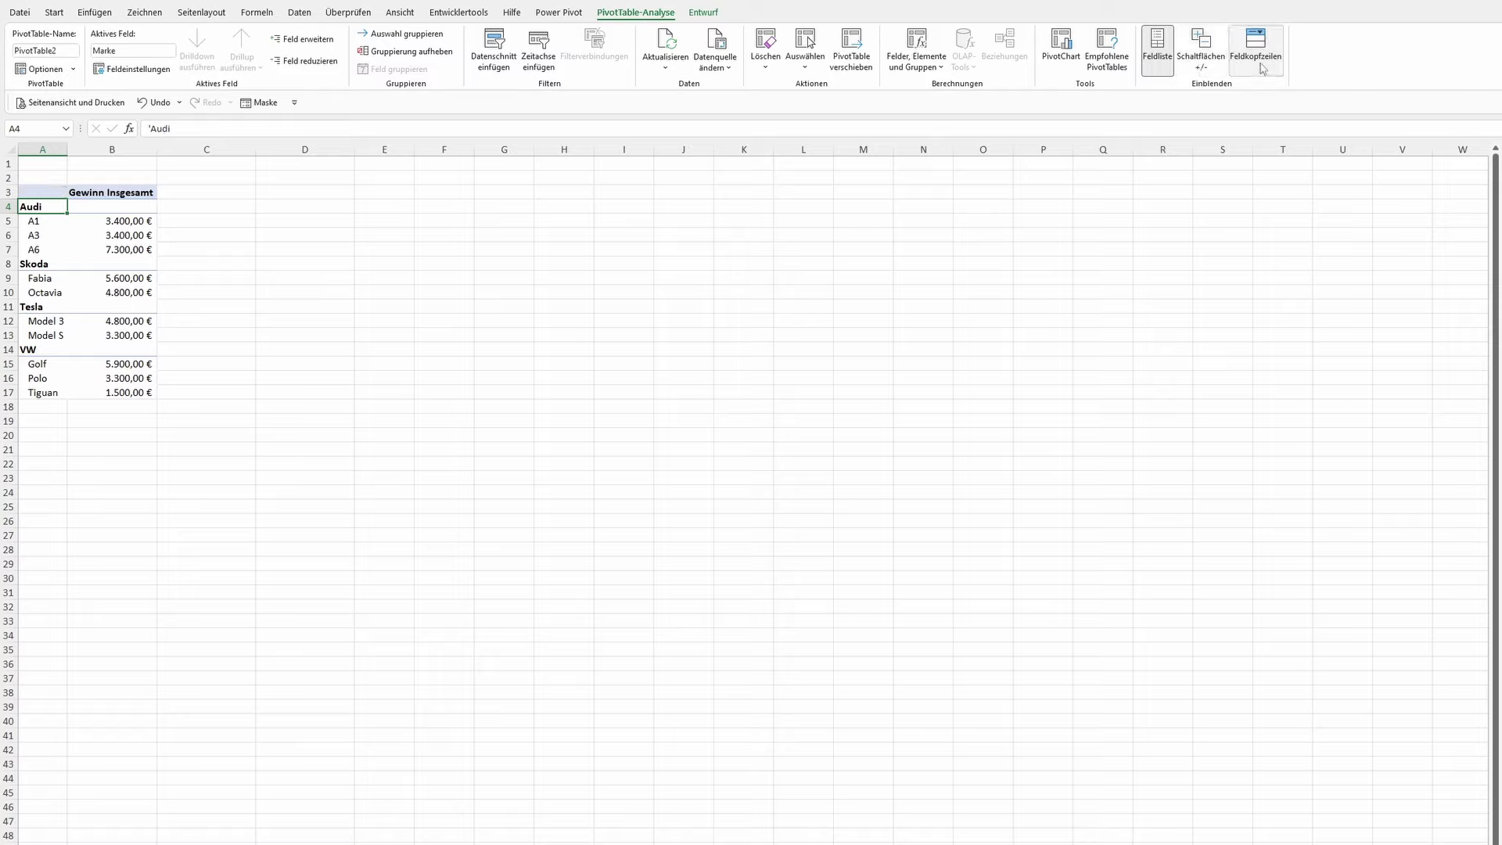
left_click(1263, 70)
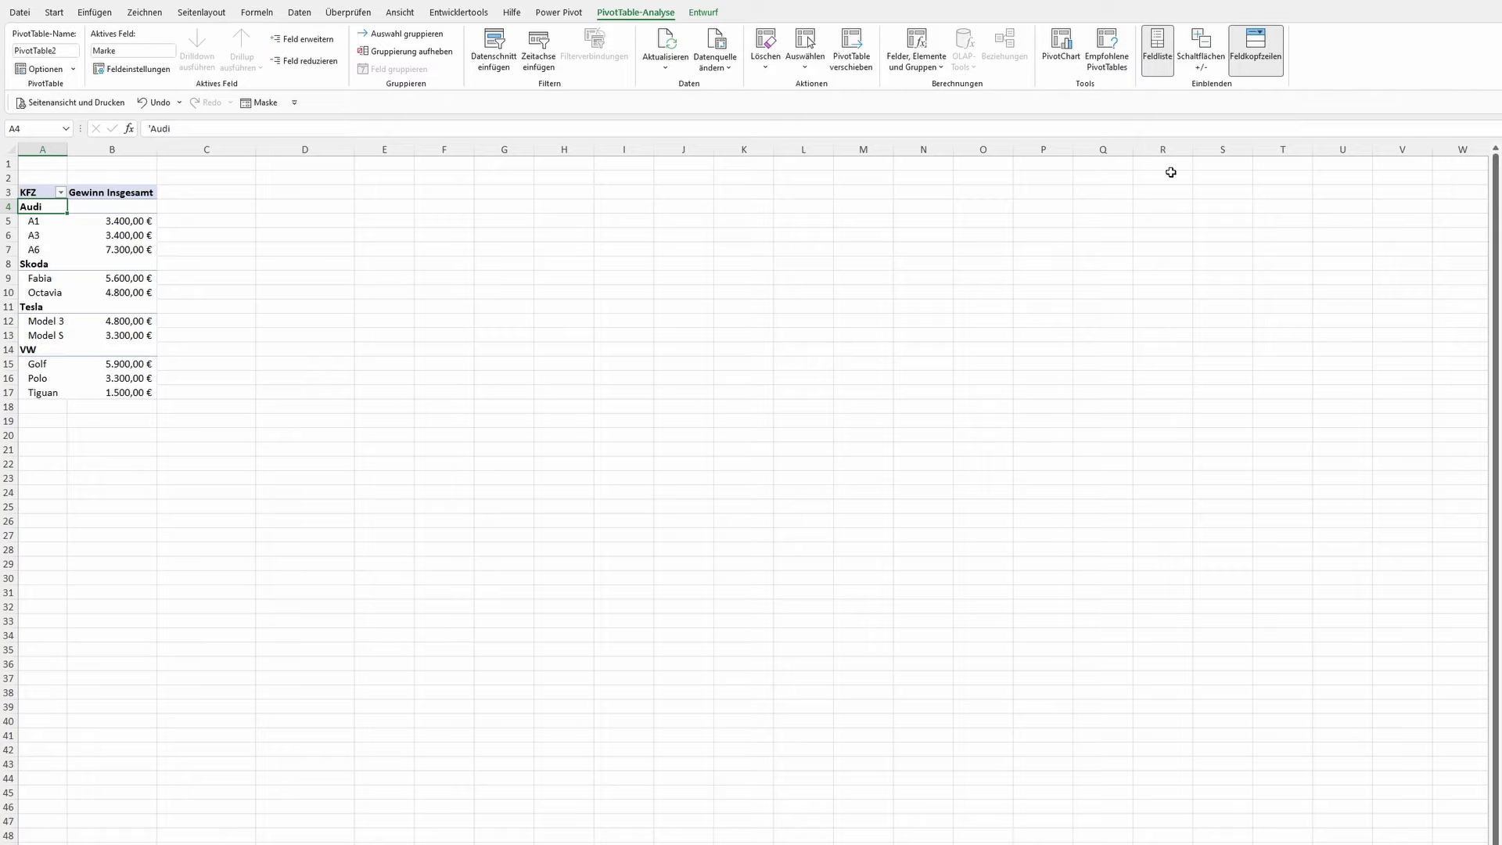
left_click(1158, 51)
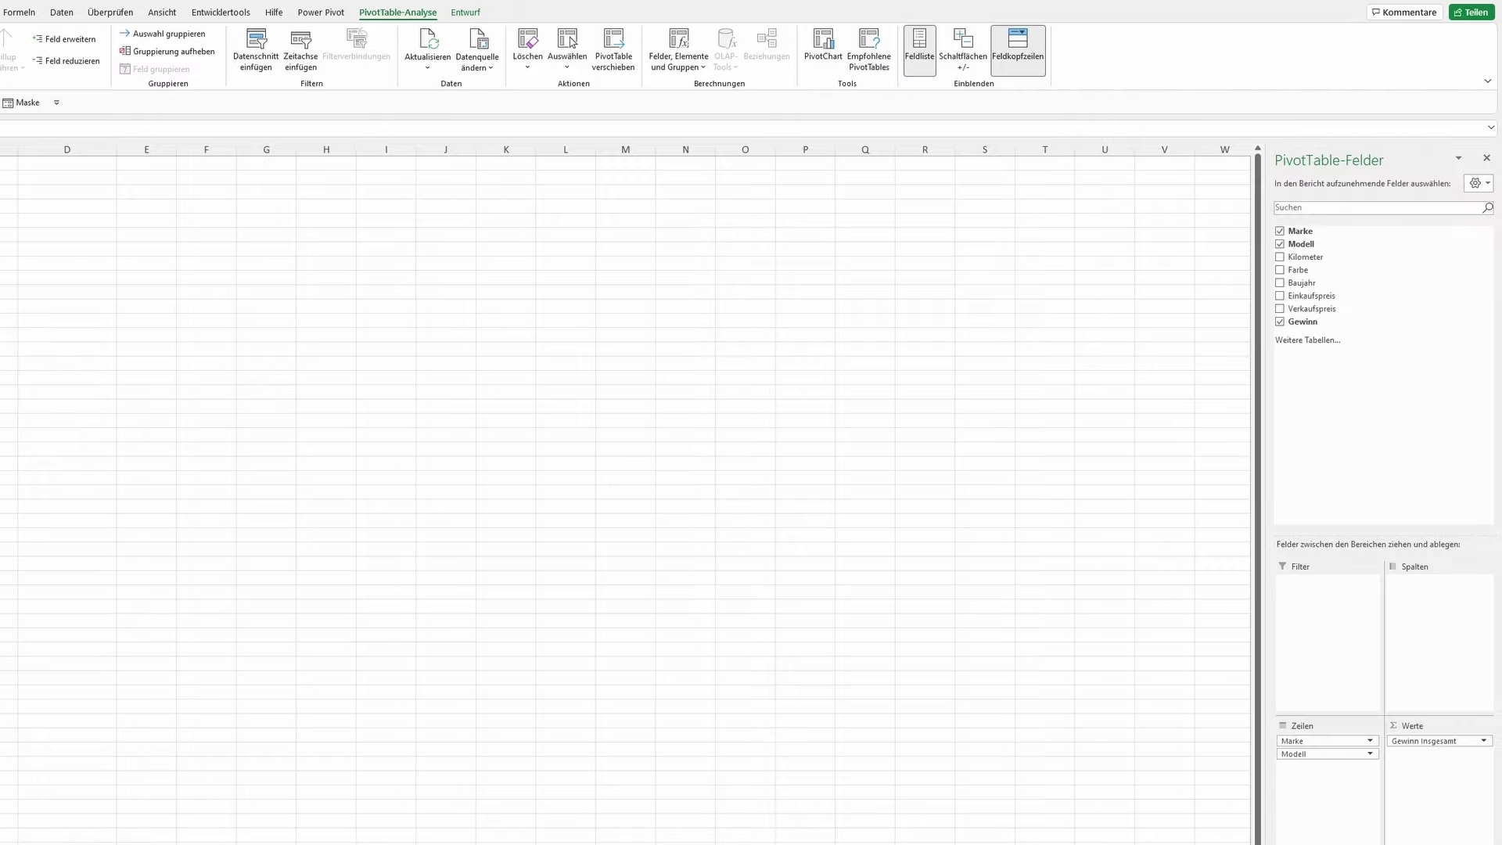
left_click(1487, 160)
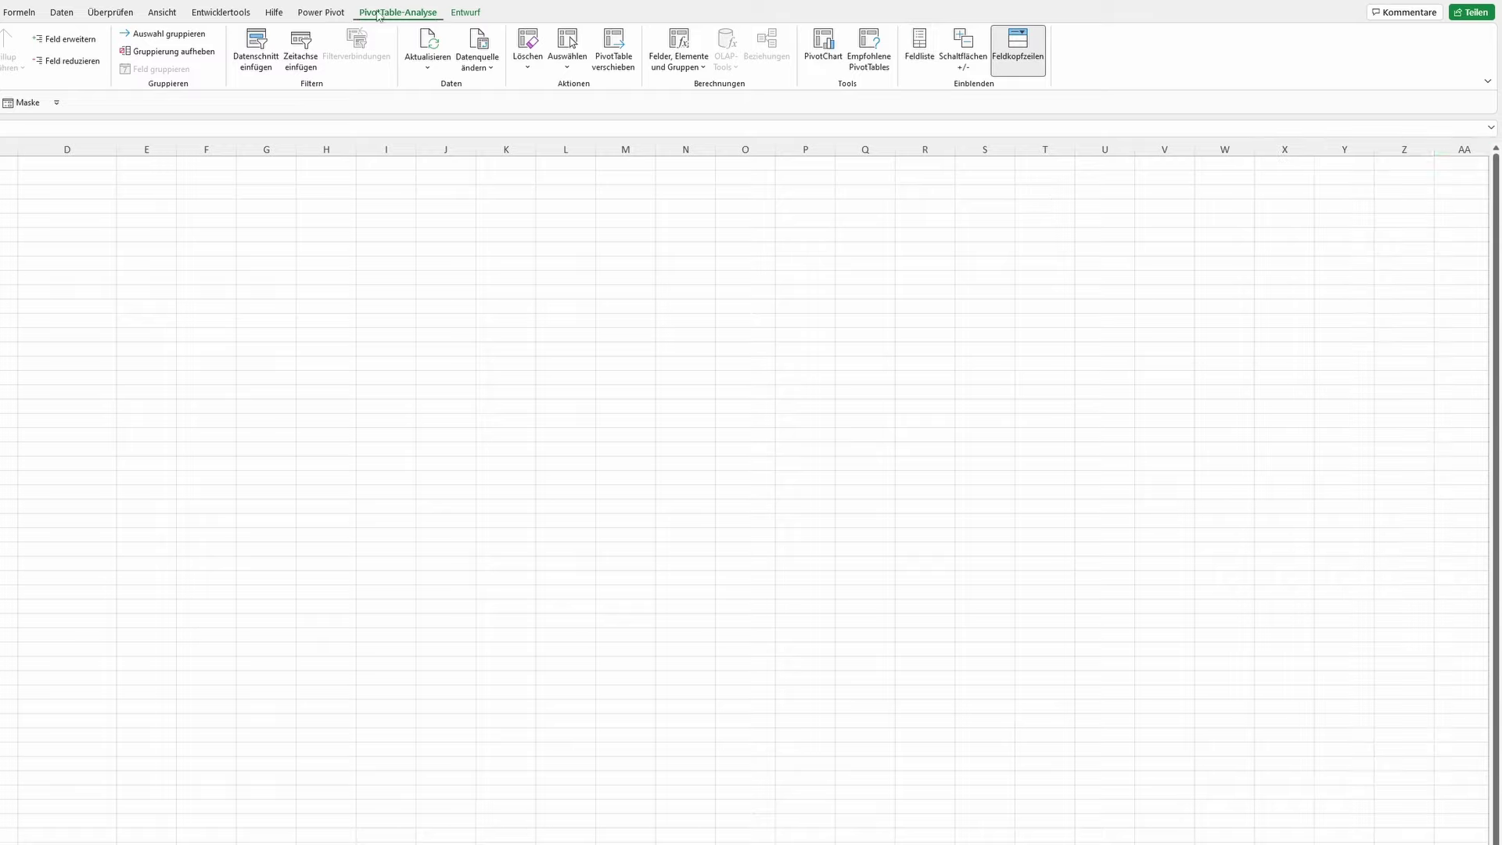
left_click(923, 46)
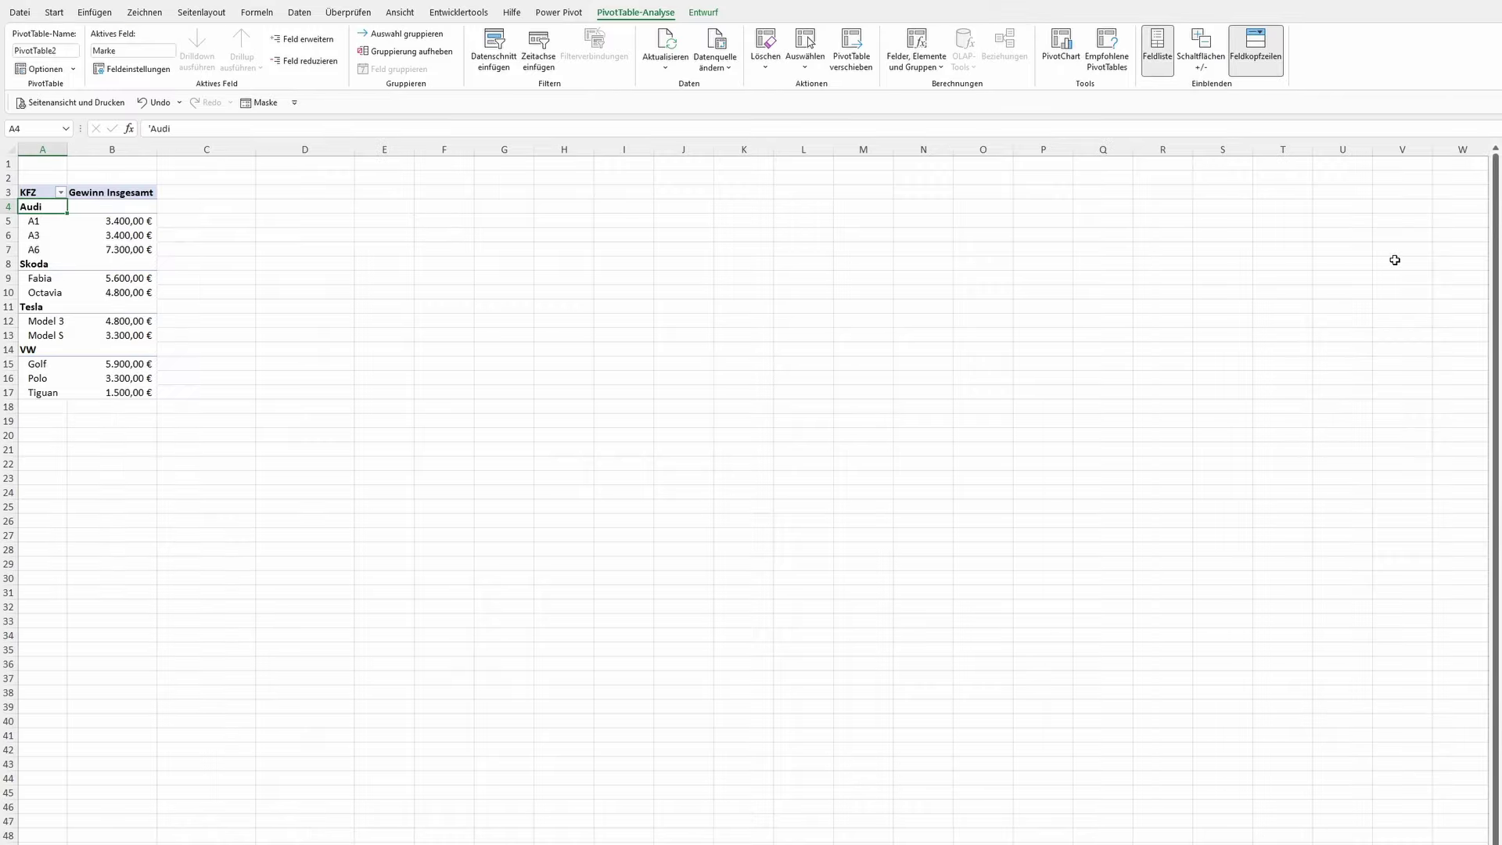
left_click(504, 249)
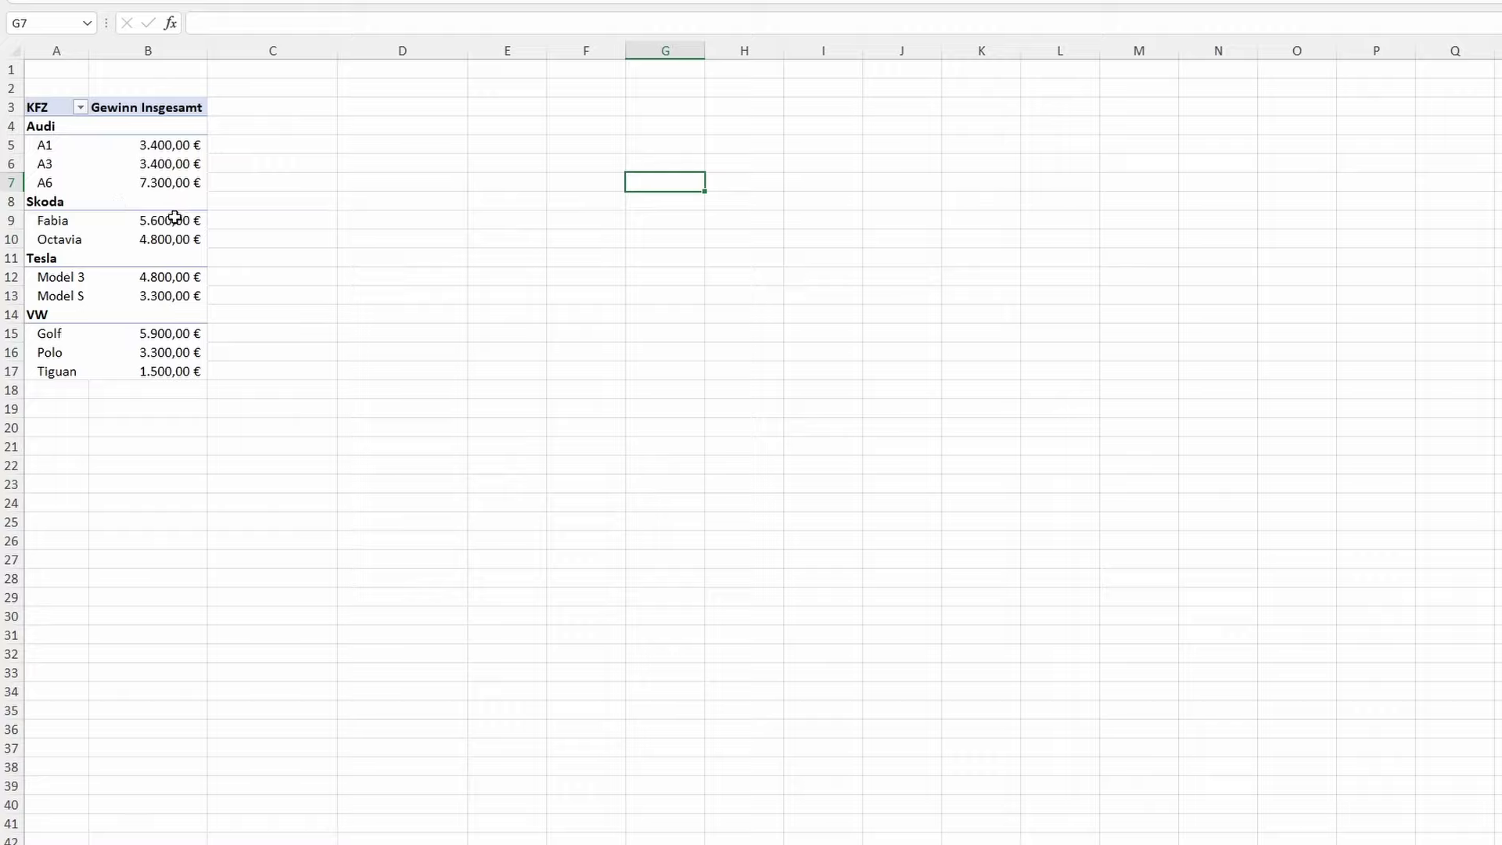
- Sort models by profit descending within each brand, with Audi A6 7.300,00 € first
mouse_move(167, 143)
right_click(156, 144)
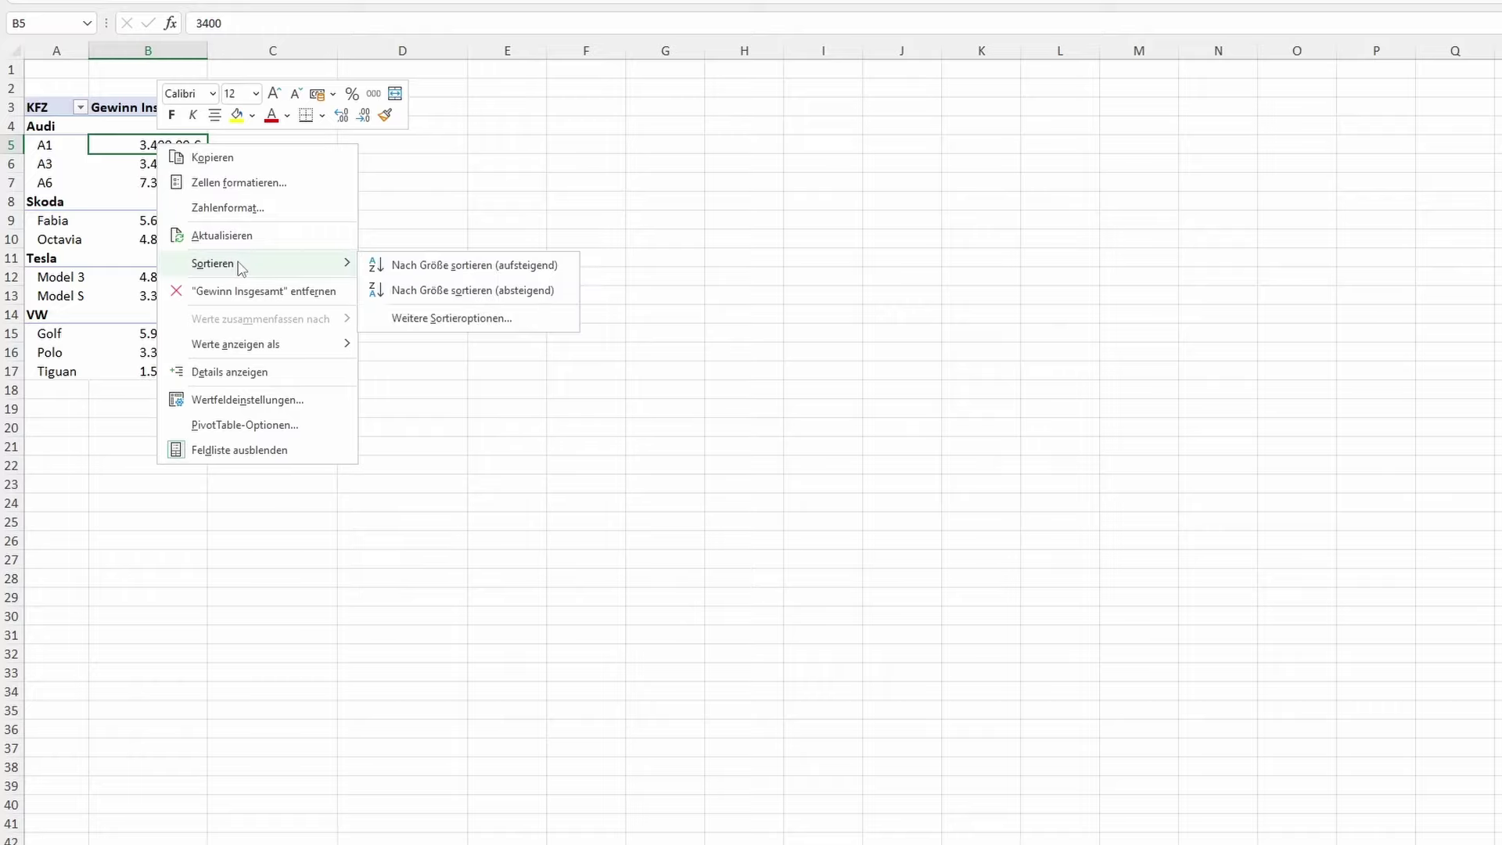
mouse_move(213, 263)
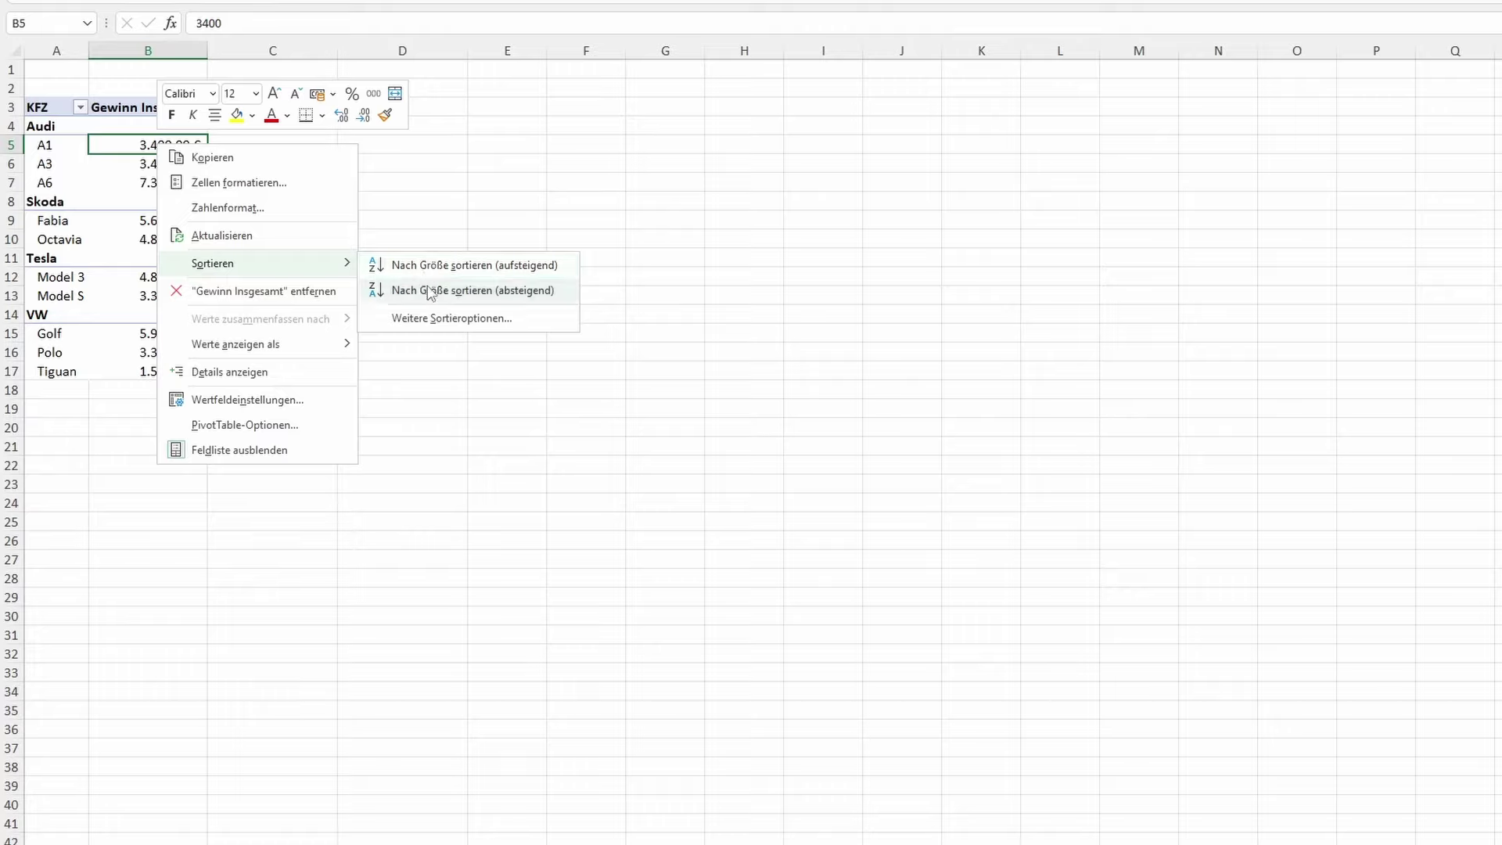
left_click(427, 290)
left_click(427, 284)
left_click(235, 145)
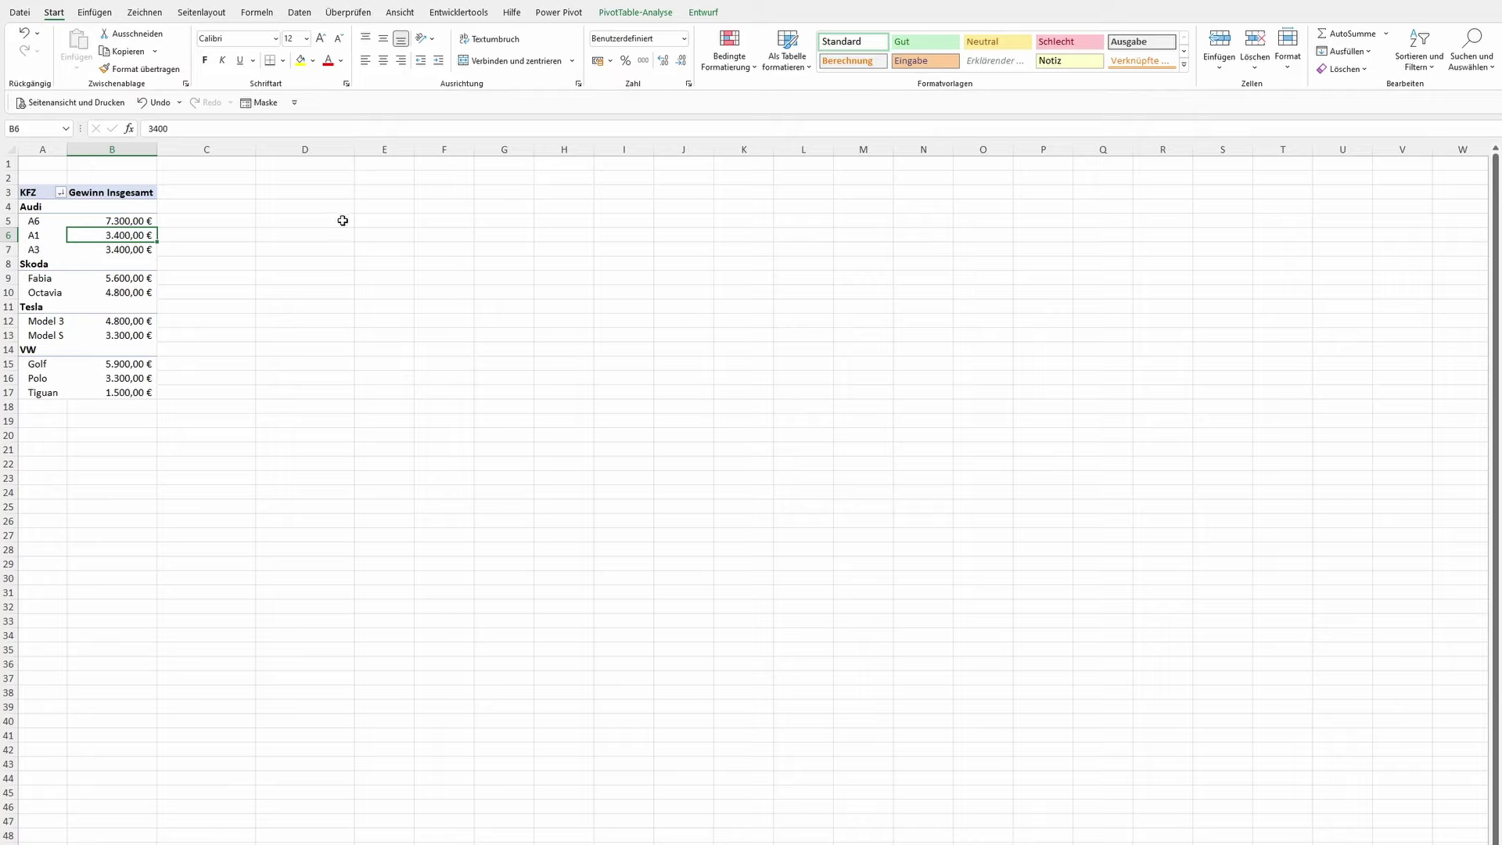
- Apply a light yellow style from the Entwurf PivotTable-Formate gallery
left_click(715, 13)
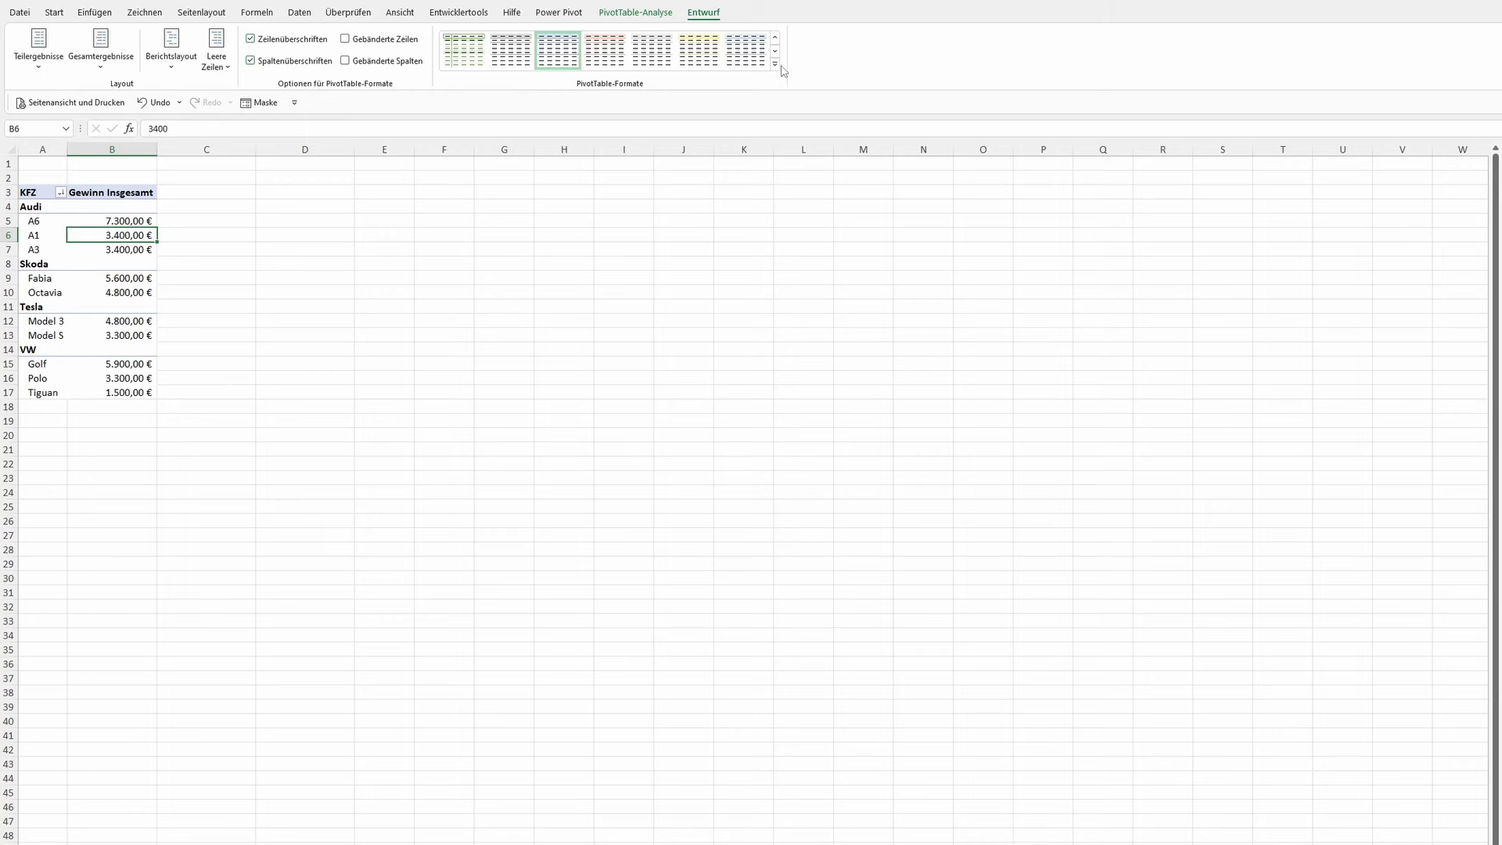
left_click(775, 64)
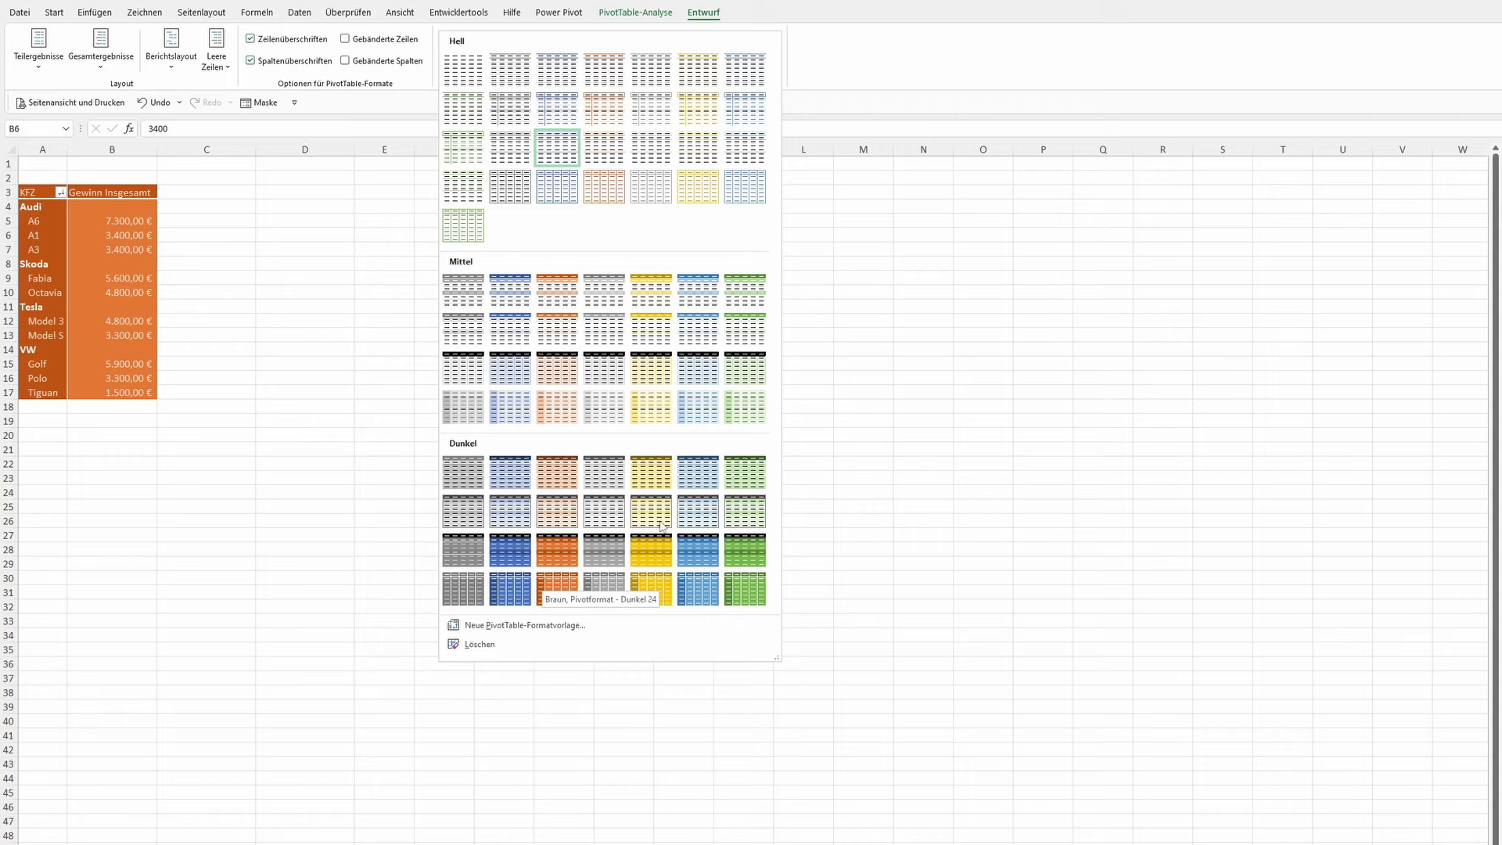
left_click(206, 321)
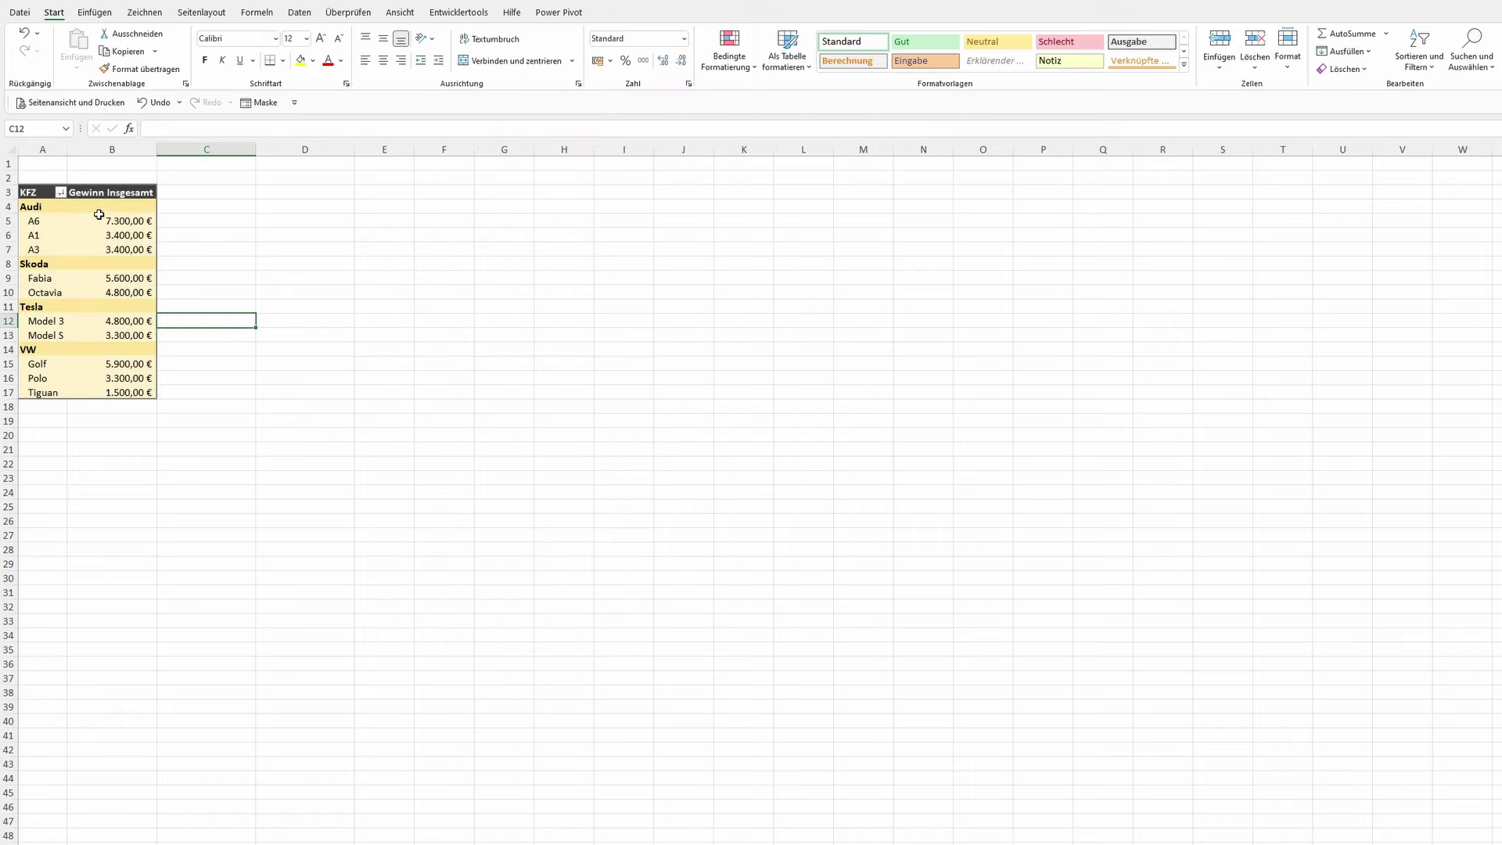
left_click(312, 247)
mouse_move(35, 221)
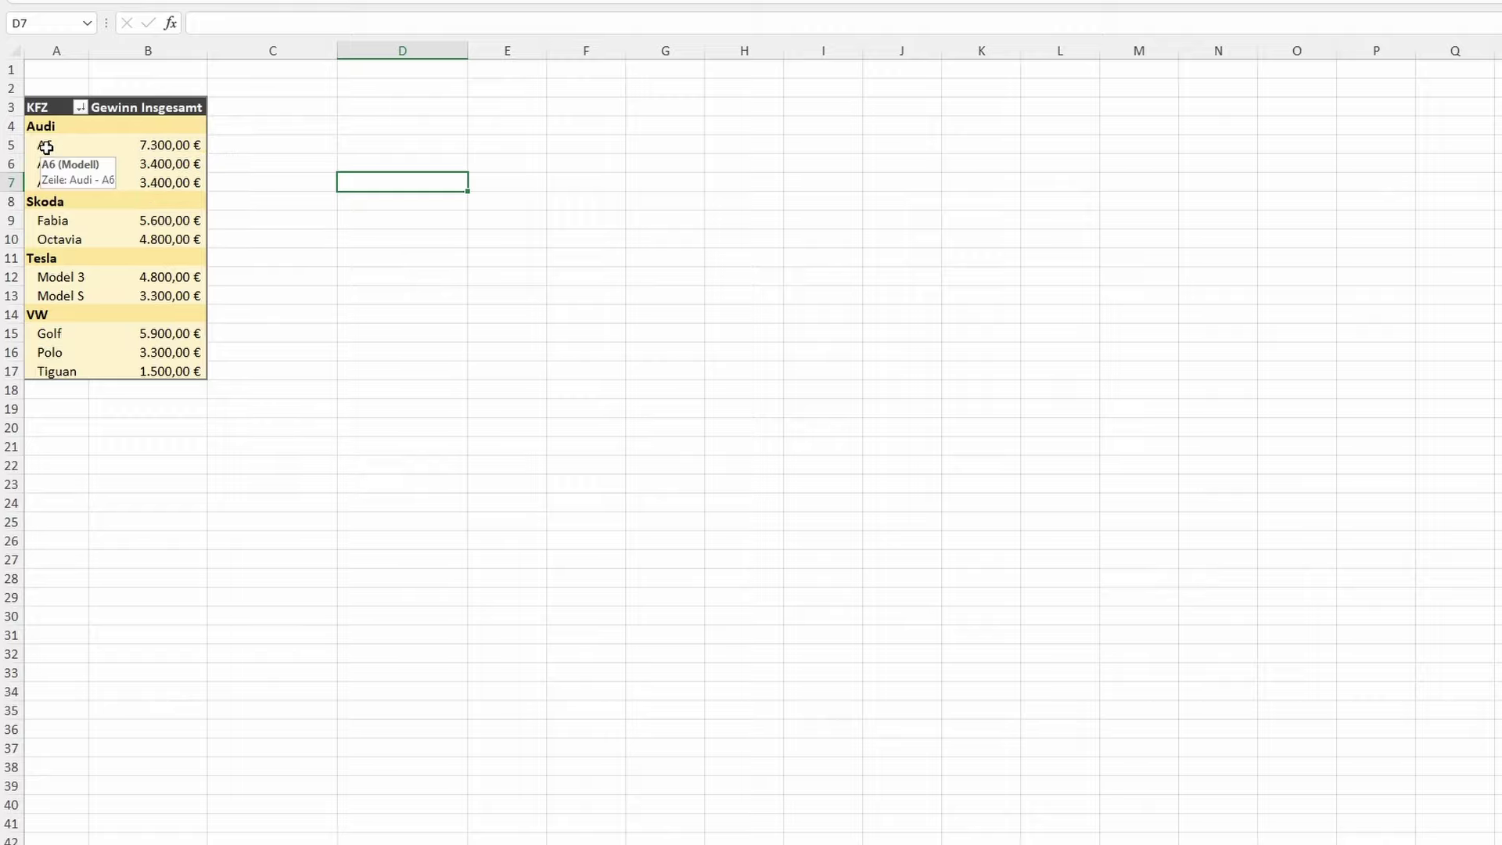
- Show column C's profits as % des Gesamtergebnisses, e.g. A6 16,86%
left_click_drag(45, 145, 152, 142)
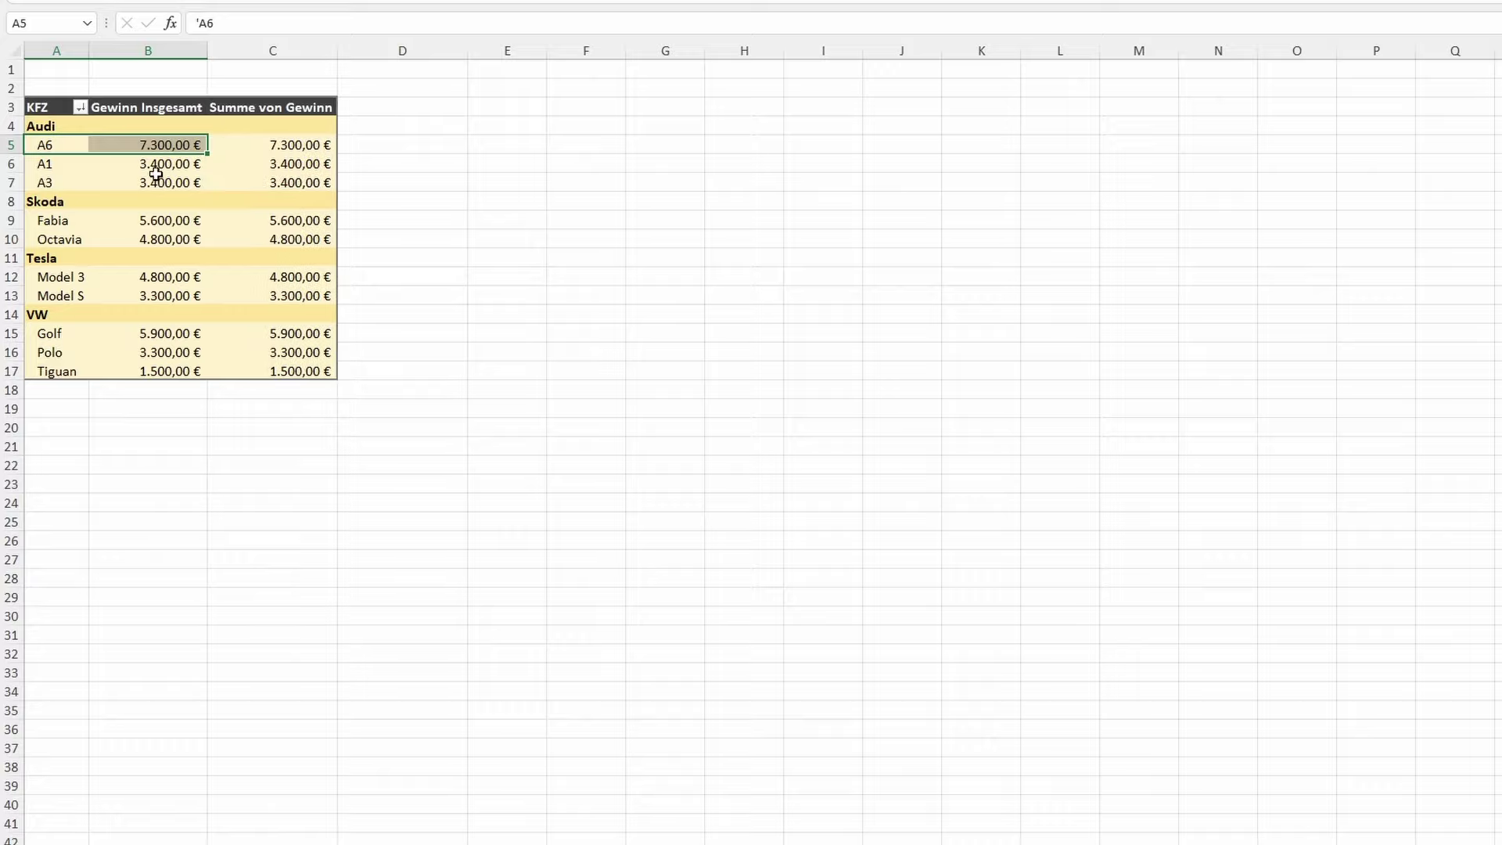
left_click(268, 148)
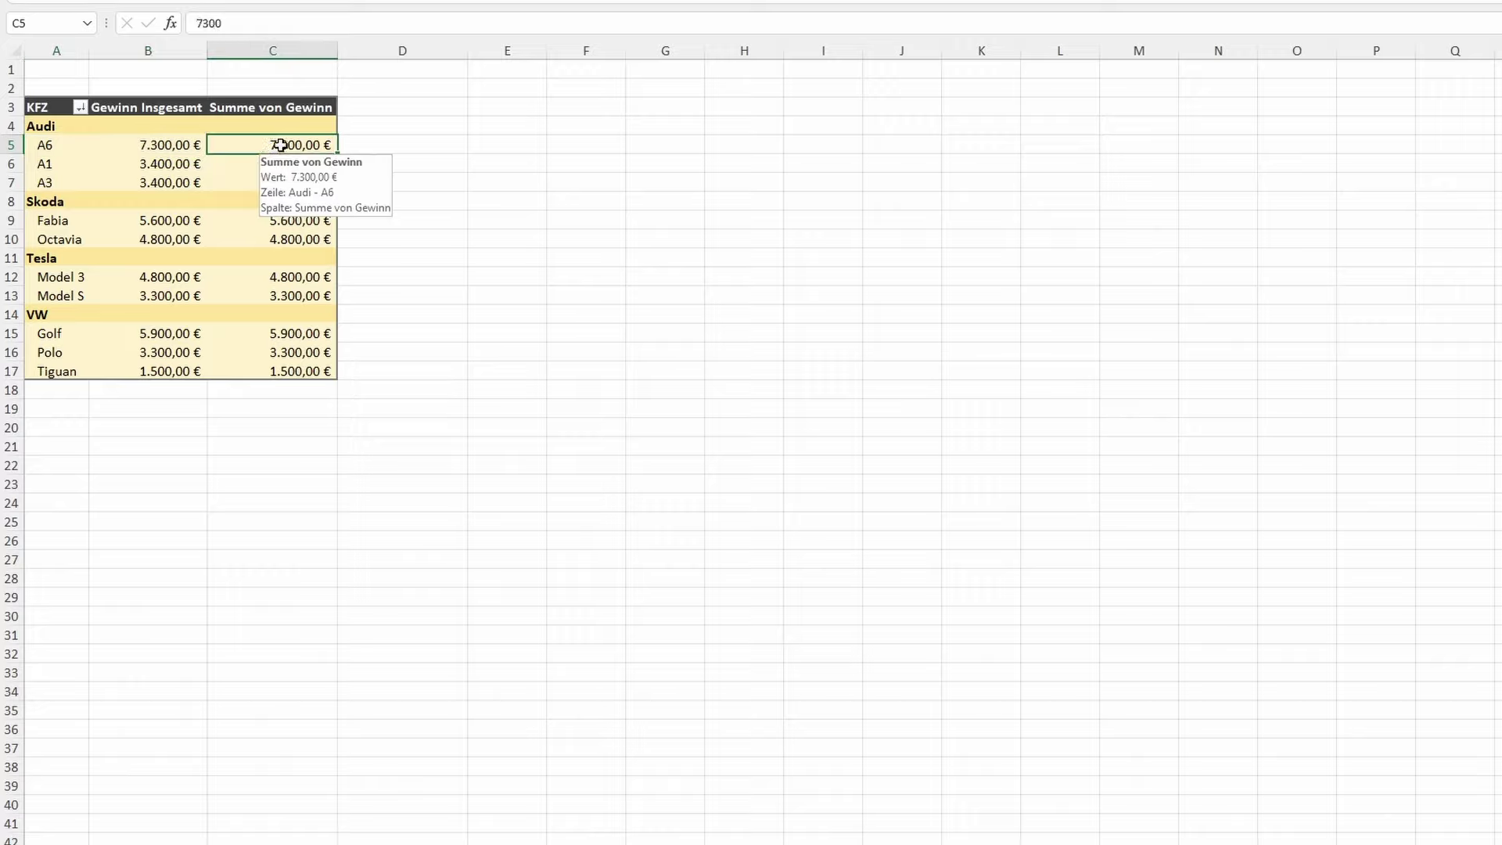
right_click(281, 145)
mouse_move(360, 345)
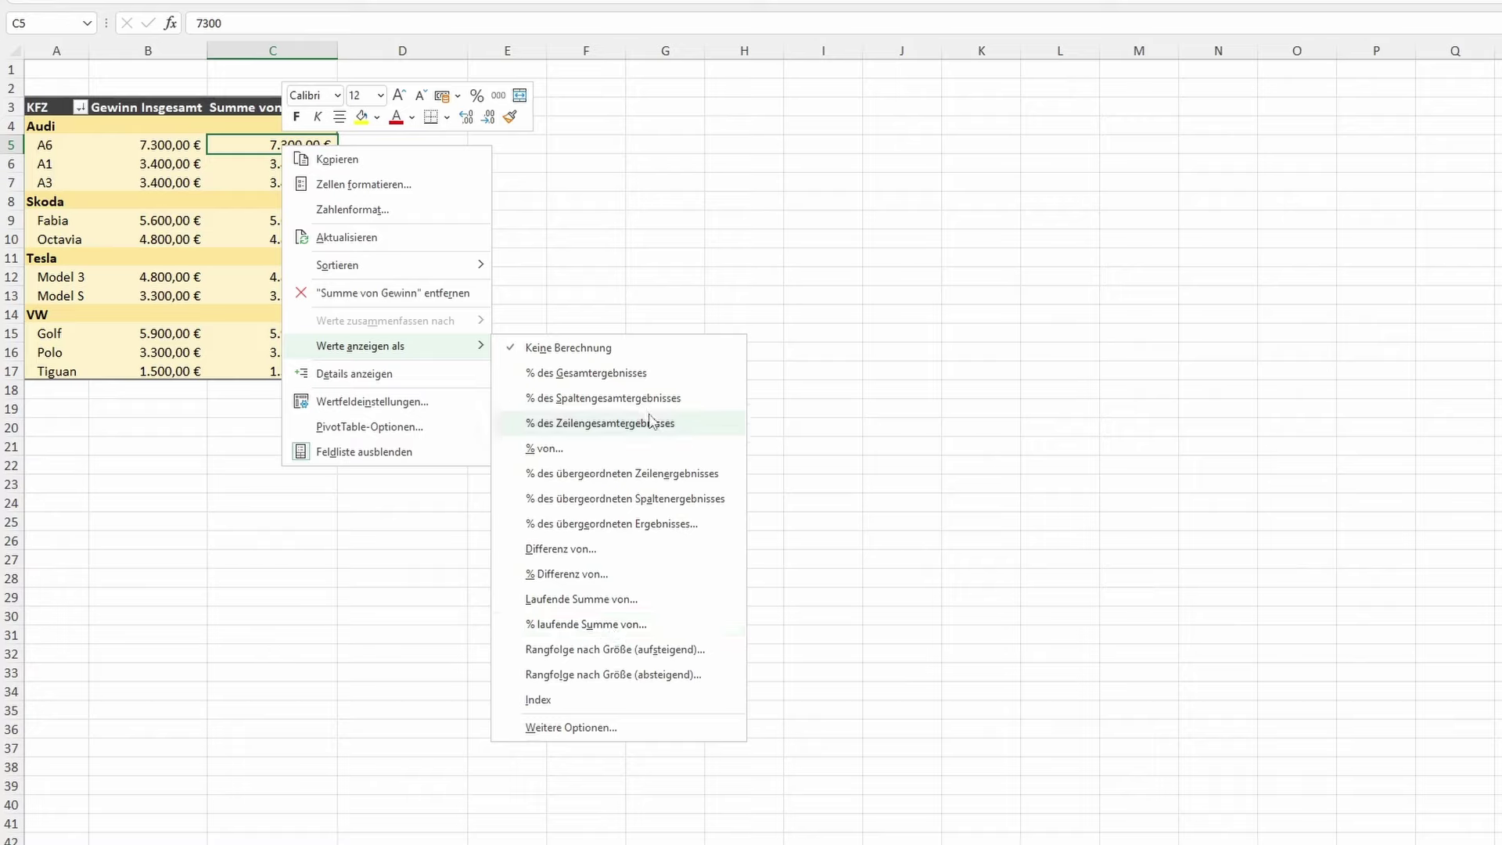
left_click(611, 374)
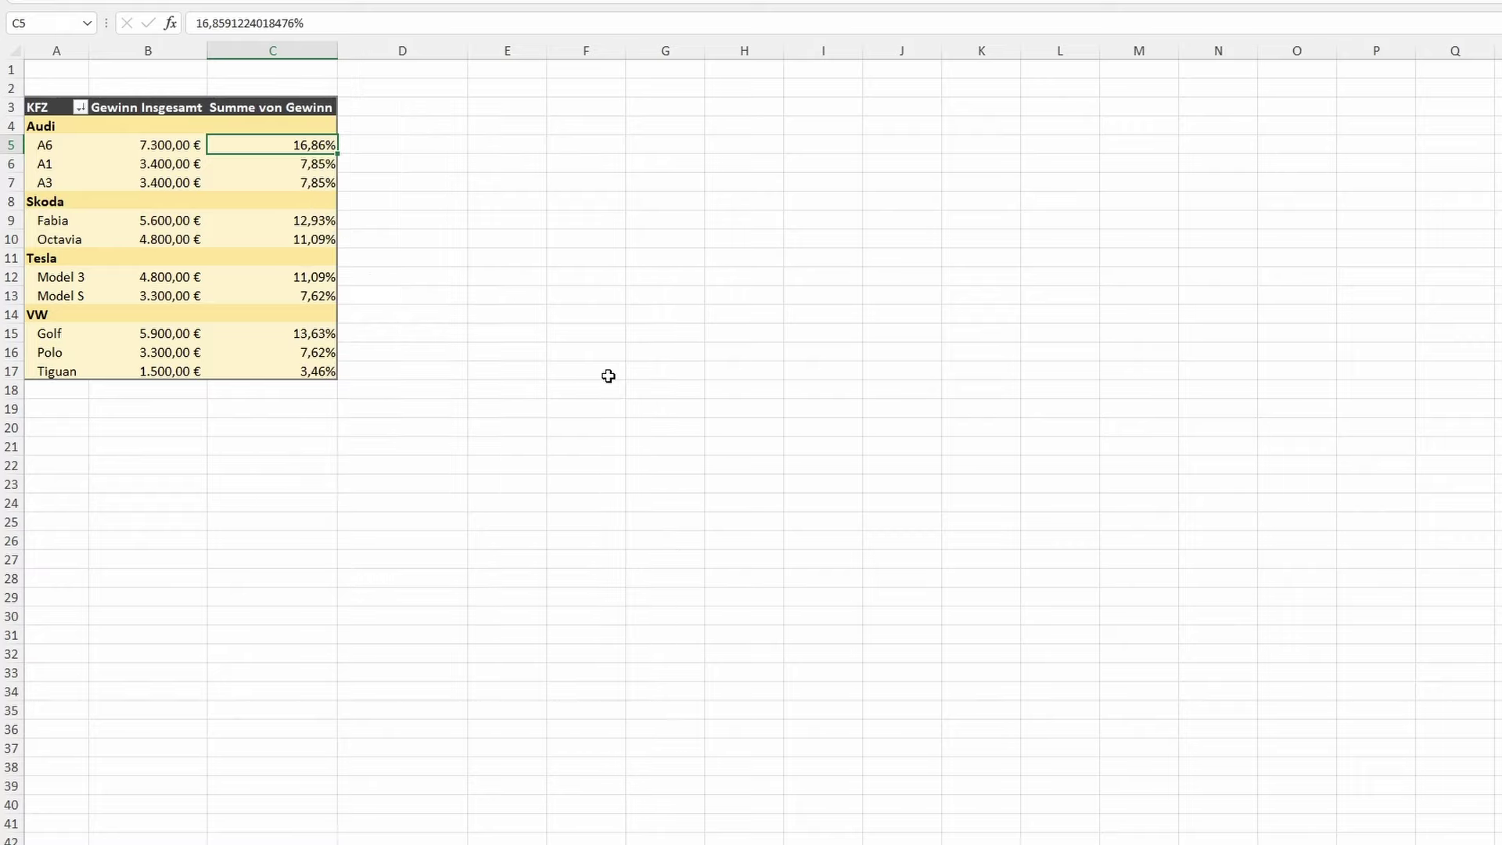
left_click(554, 353)
left_click_drag(296, 148, 309, 368)
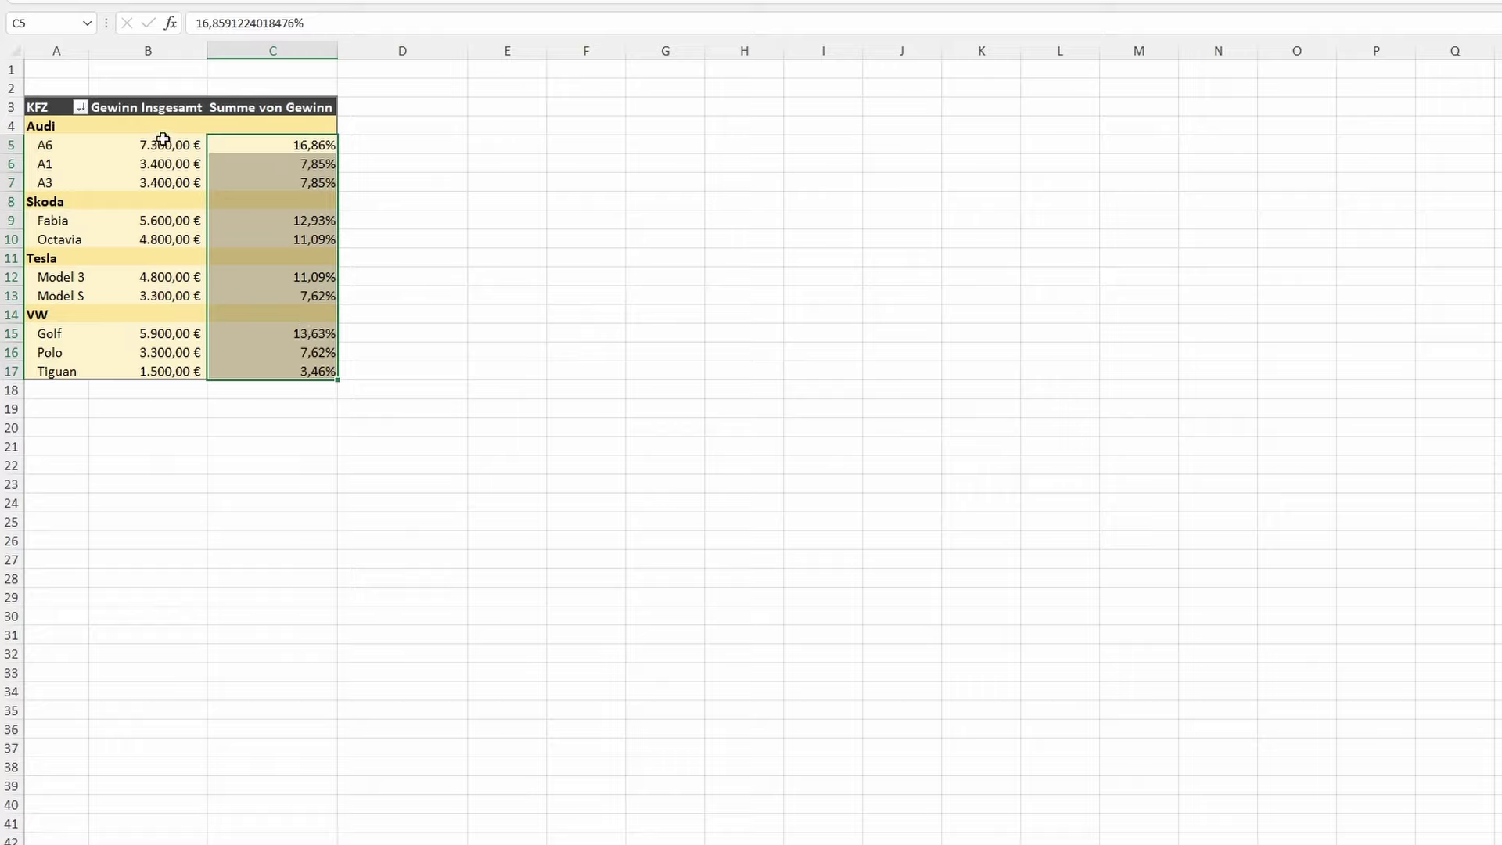
left_click_drag(43, 144, 301, 145)
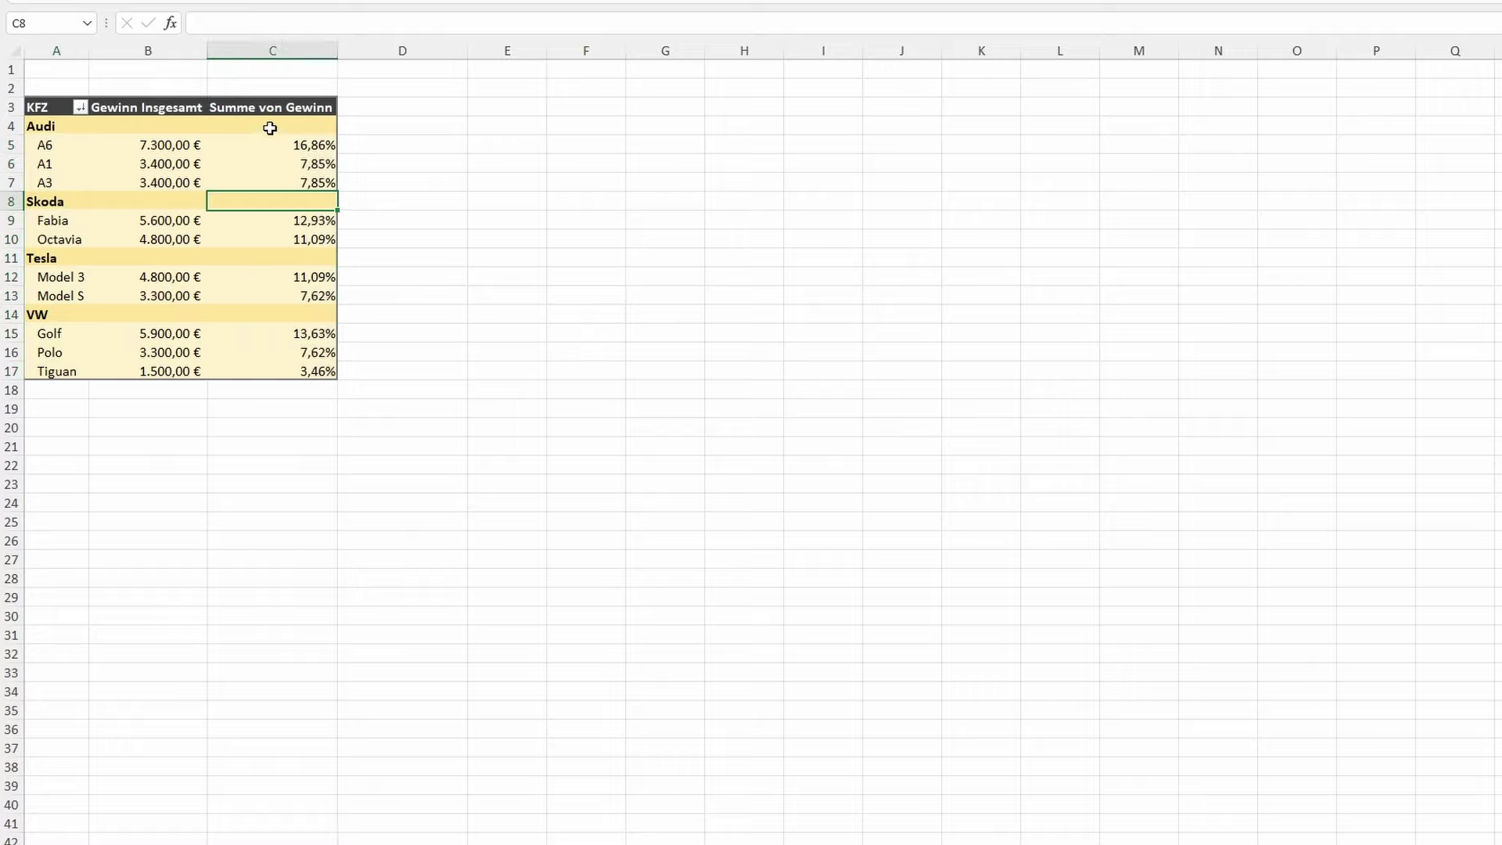
- Rename the C3 header to Prozent and narrow column C to fit the percentages
left_click(258, 106)
left_click(168, 107)
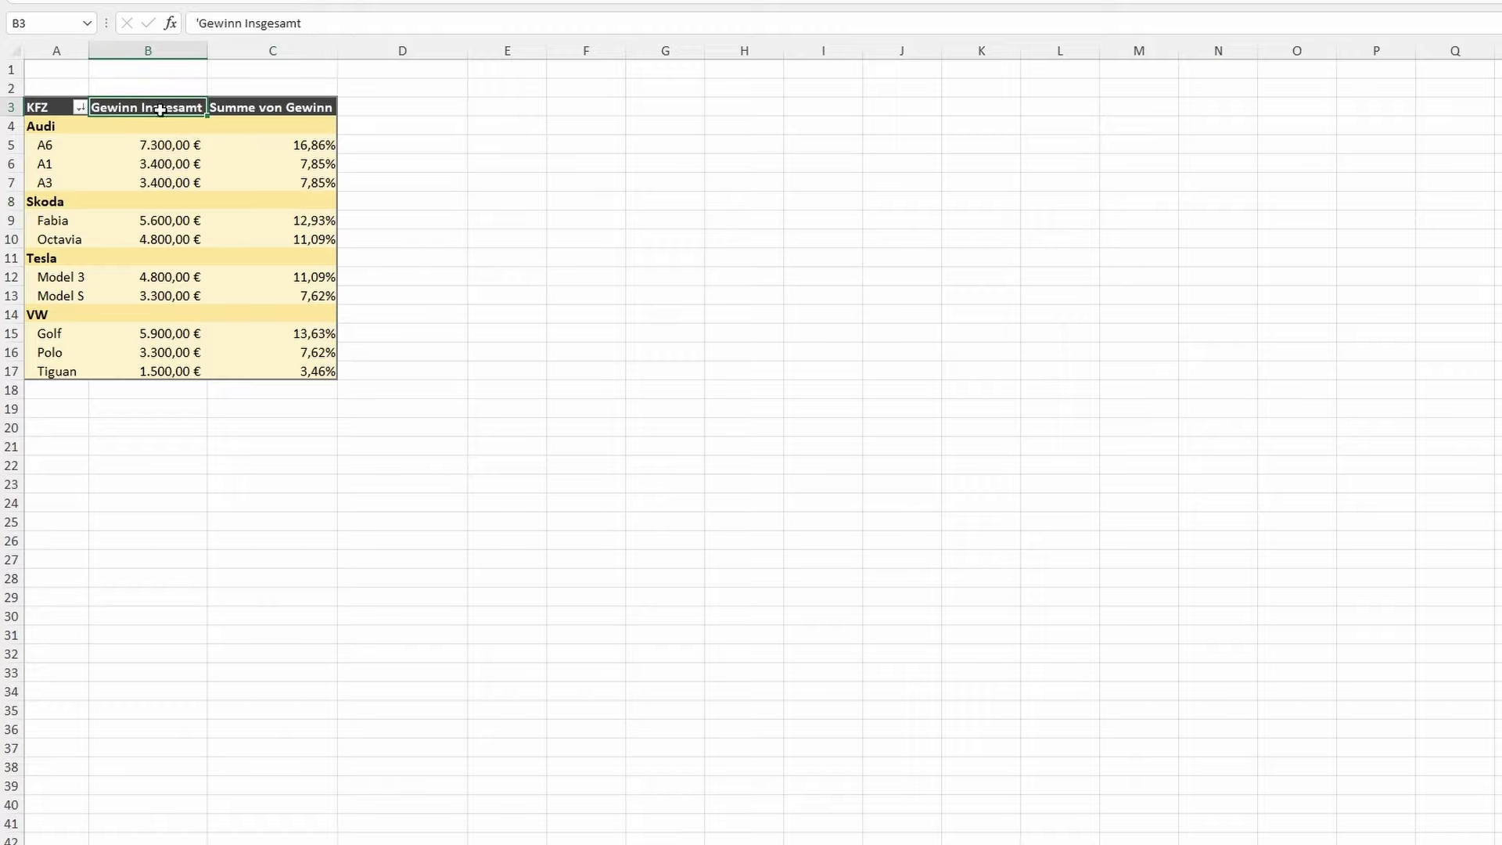
left_click(280, 107)
left_click_drag(195, 22, 493, 21)
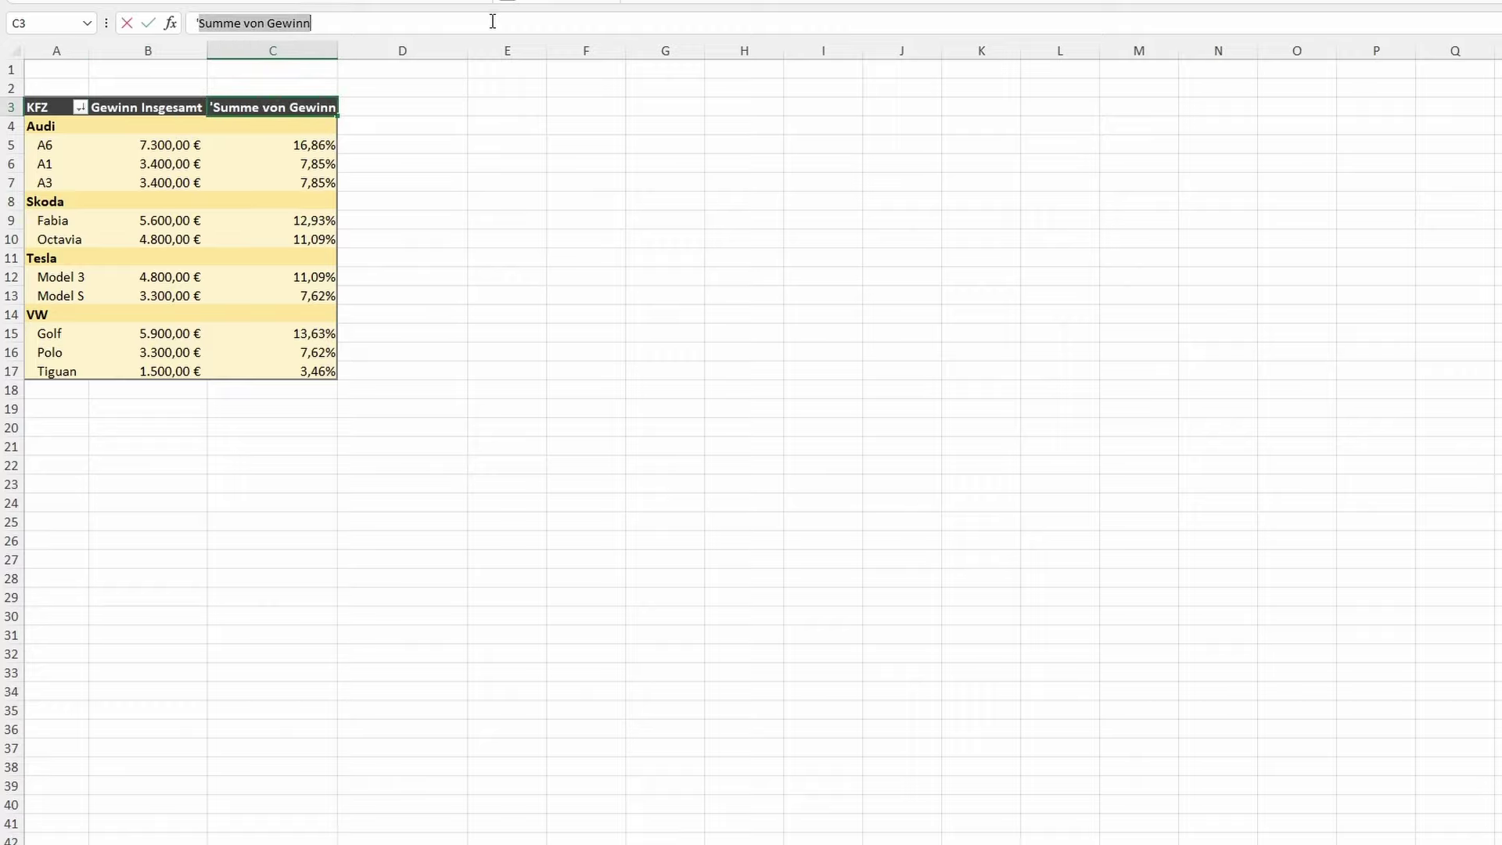
type("'P")
type("zent")
key("Return")
left_click_drag(338, 50, 270, 50)
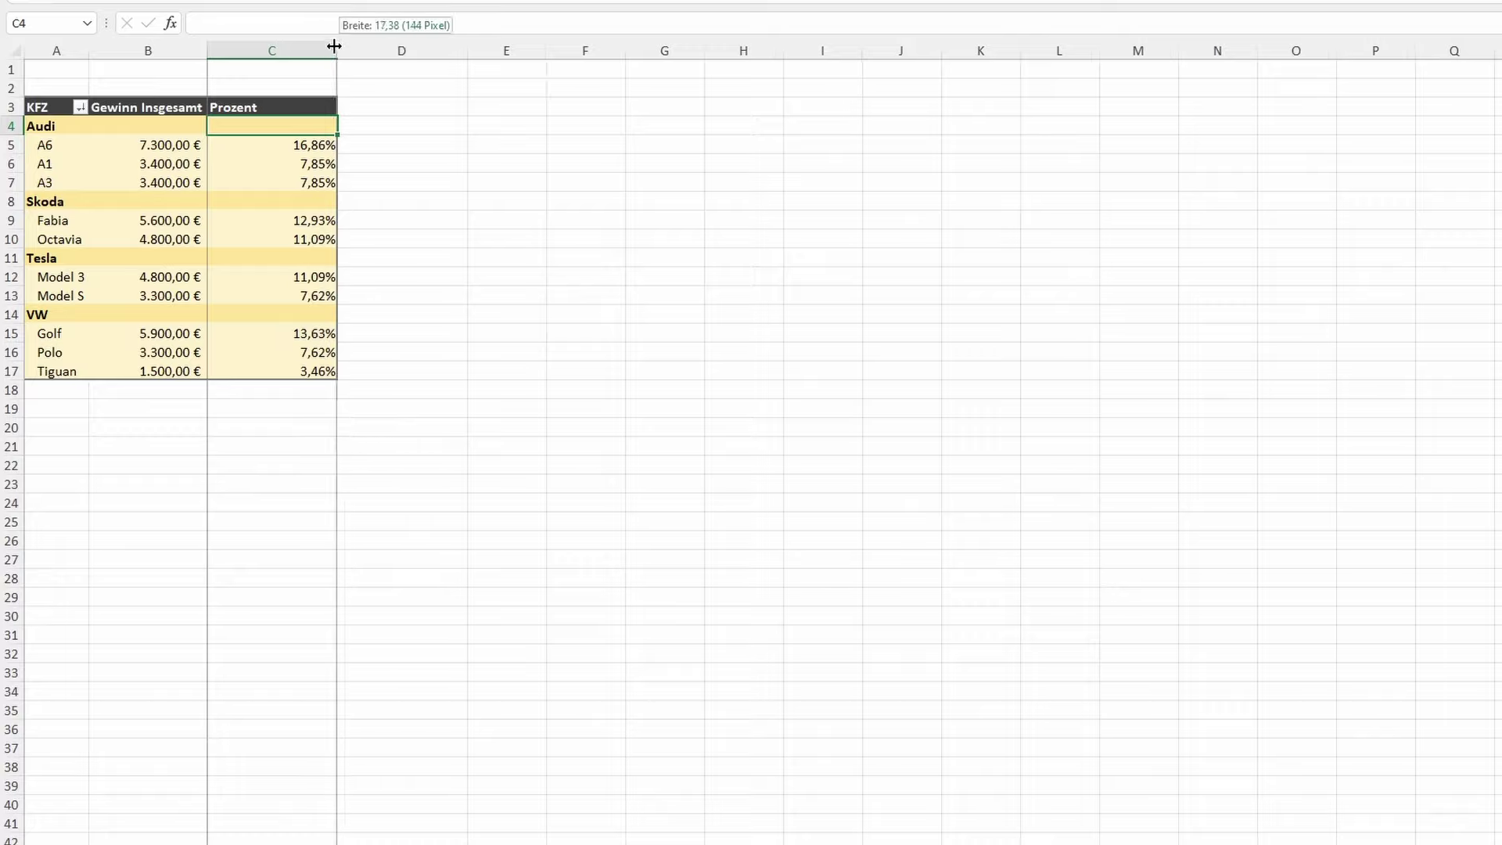
- Check the A6 profit and percentage values and open a profit cell's context menu
left_click(301, 159)
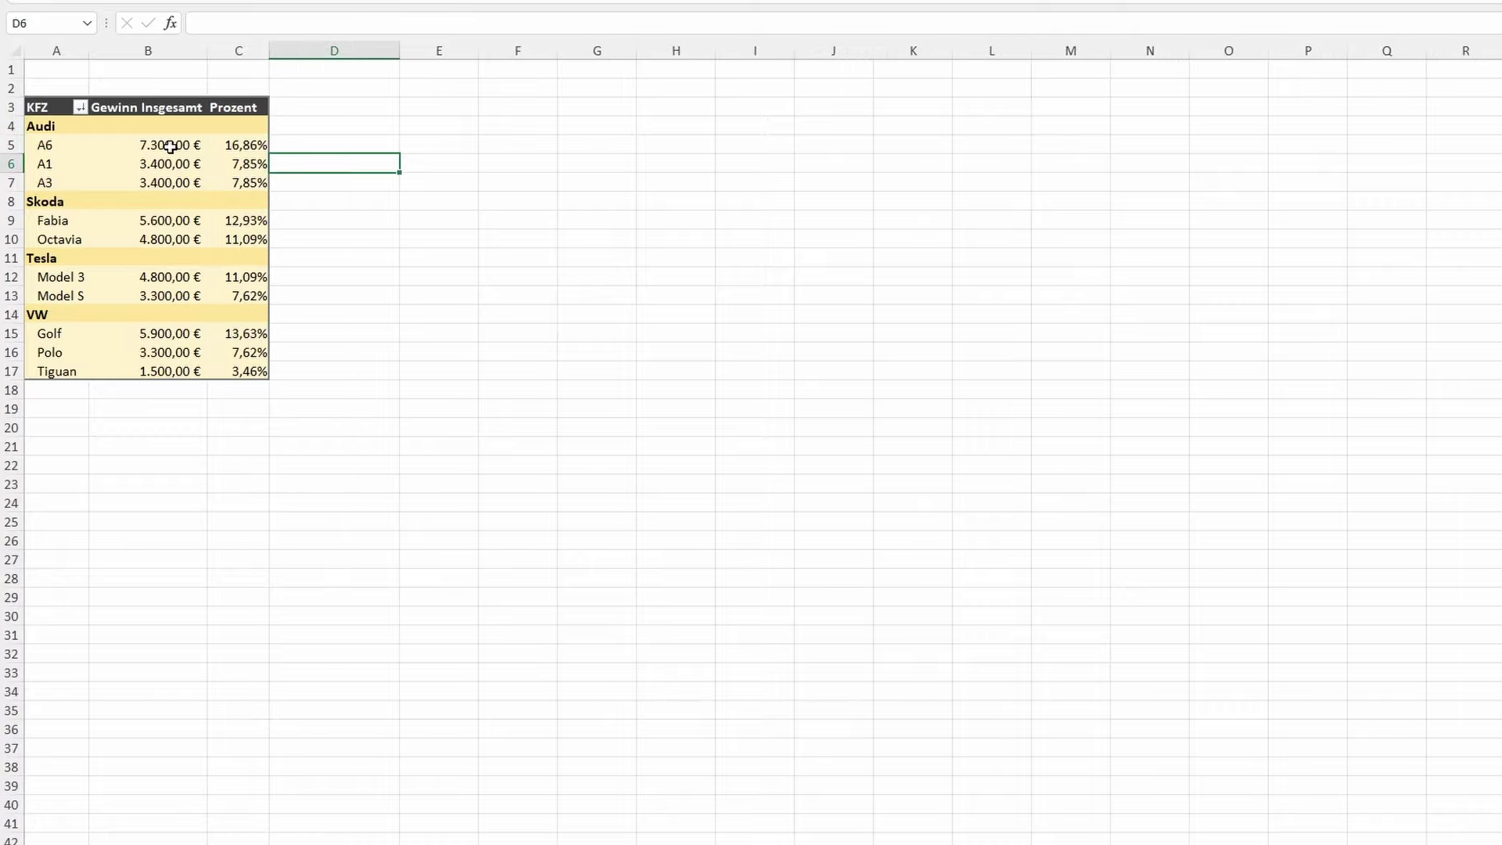
left_click_drag(169, 146, 235, 145)
left_click(228, 165)
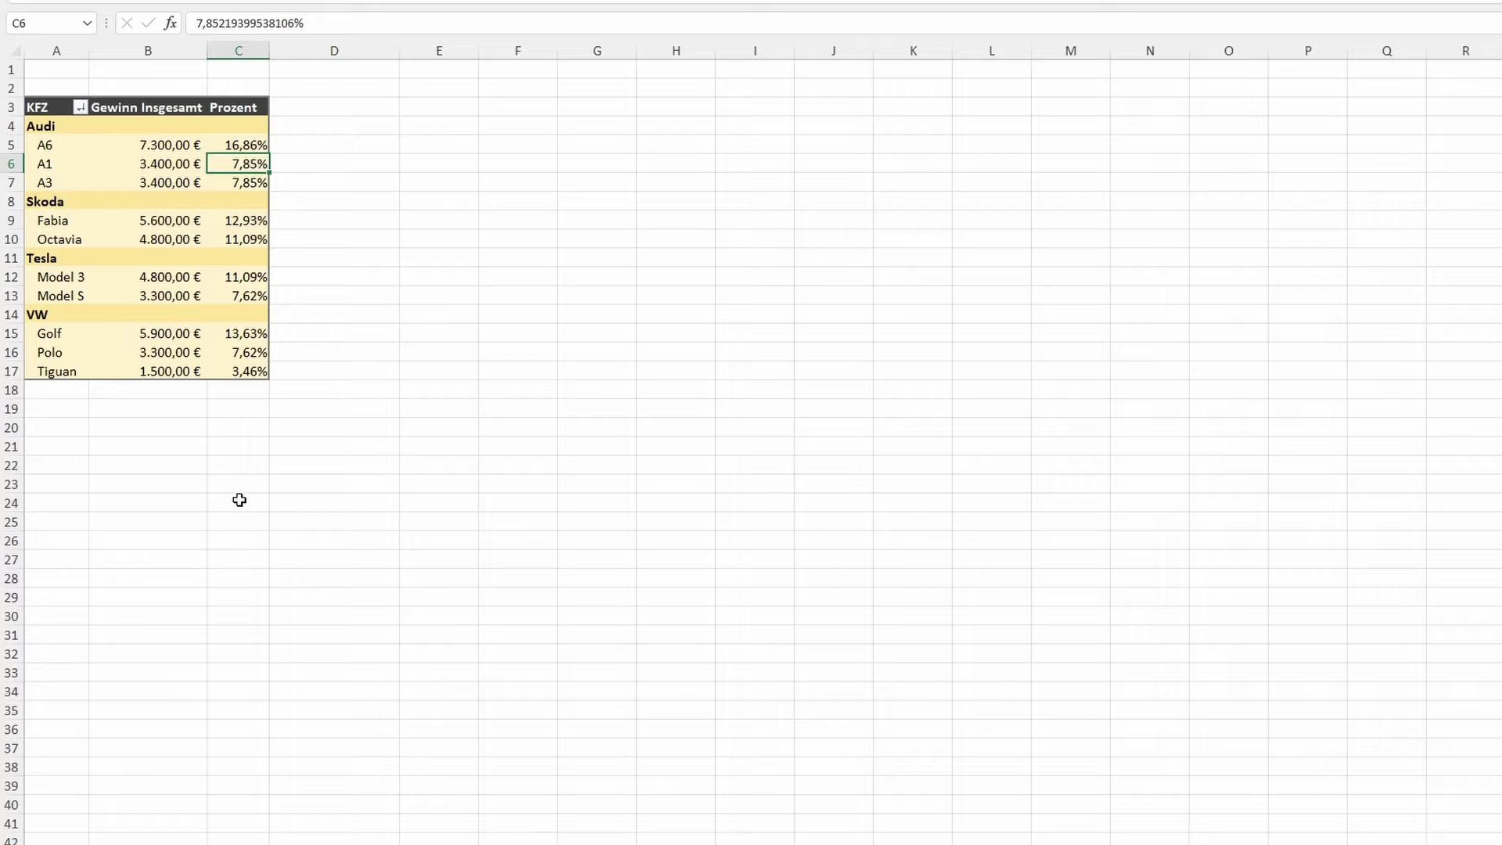
left_click(676, 257)
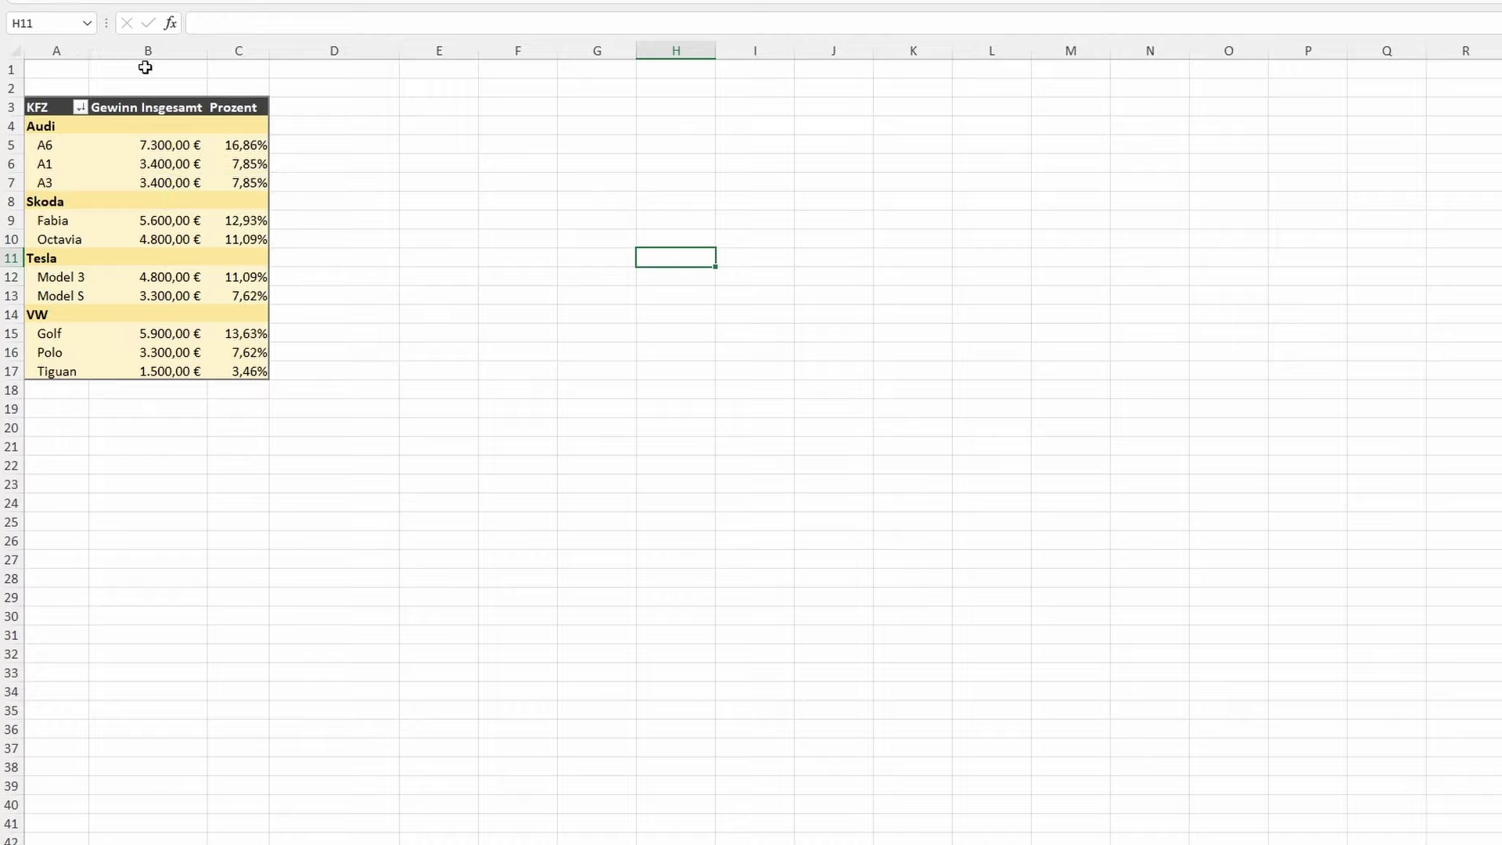
left_click(164, 163)
right_click(161, 163)
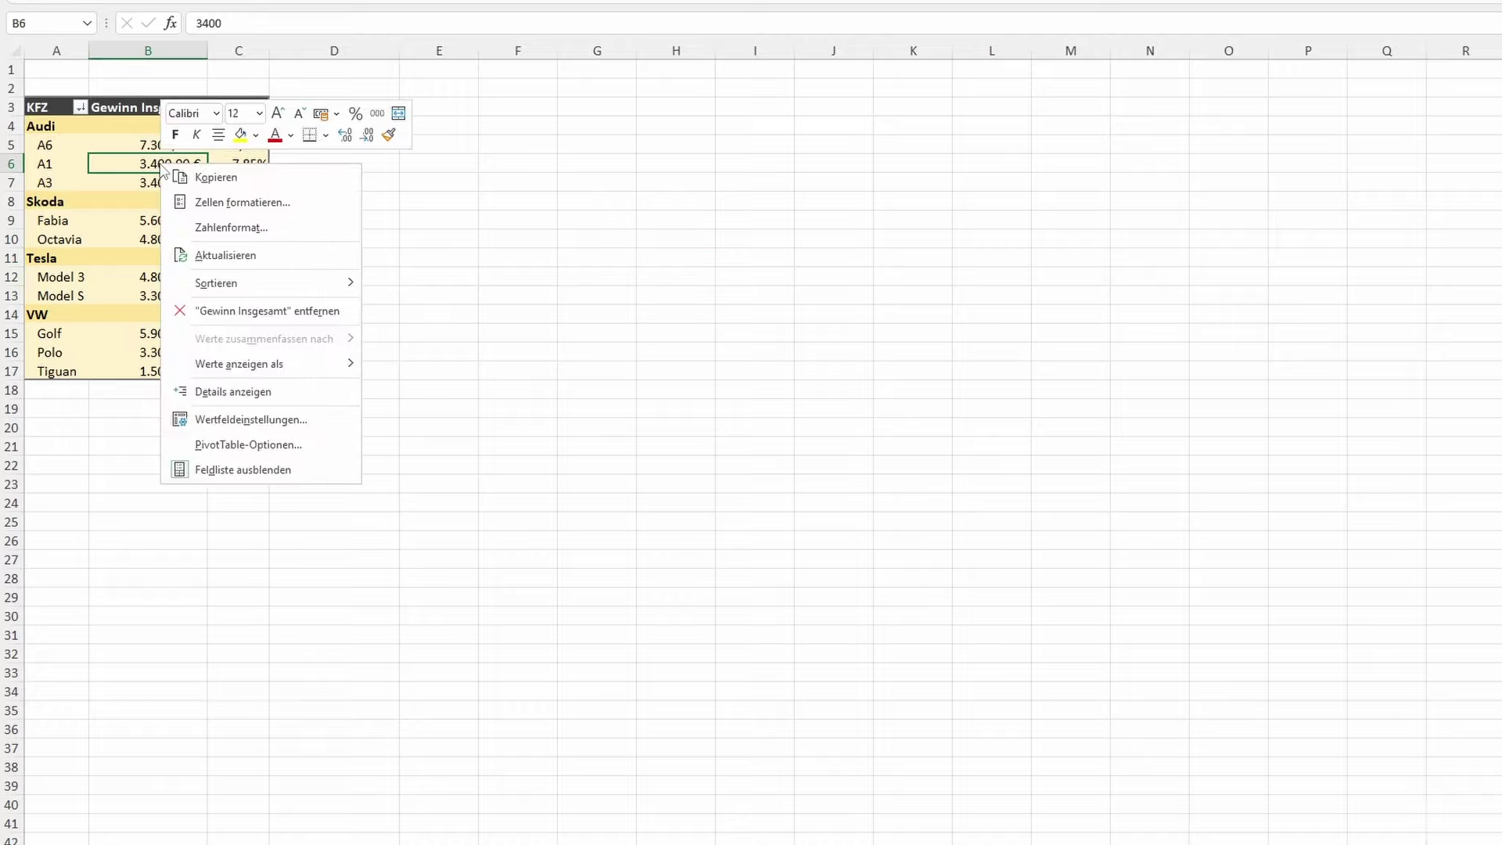
- Uncheck 'Spaltenbreiten bei Aktualisierung automatisch anpassen' in the PivotTable options so column widths stay fixed
left_click(247, 445)
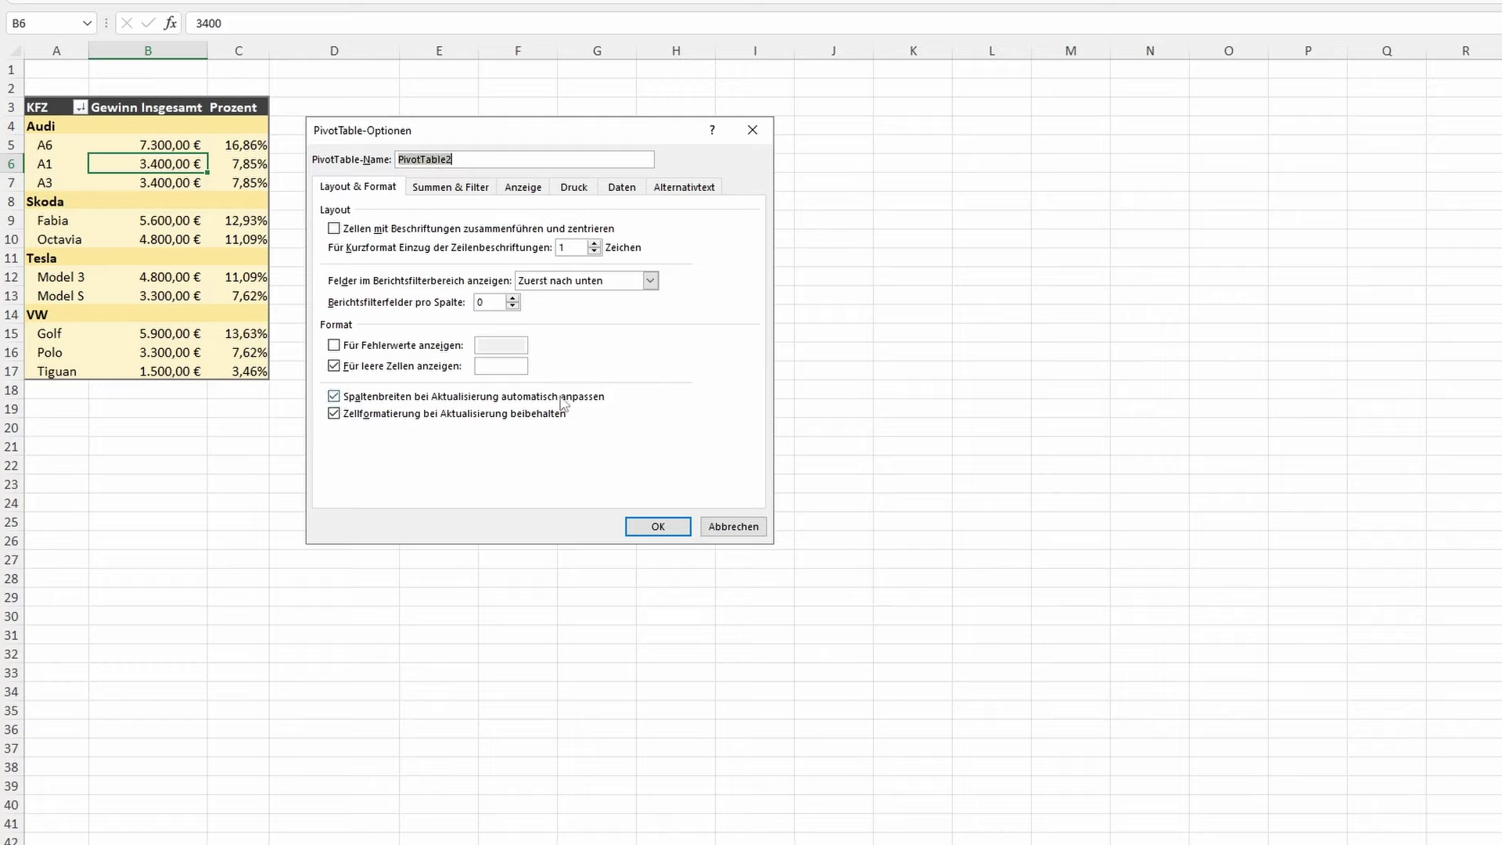
left_click(334, 397)
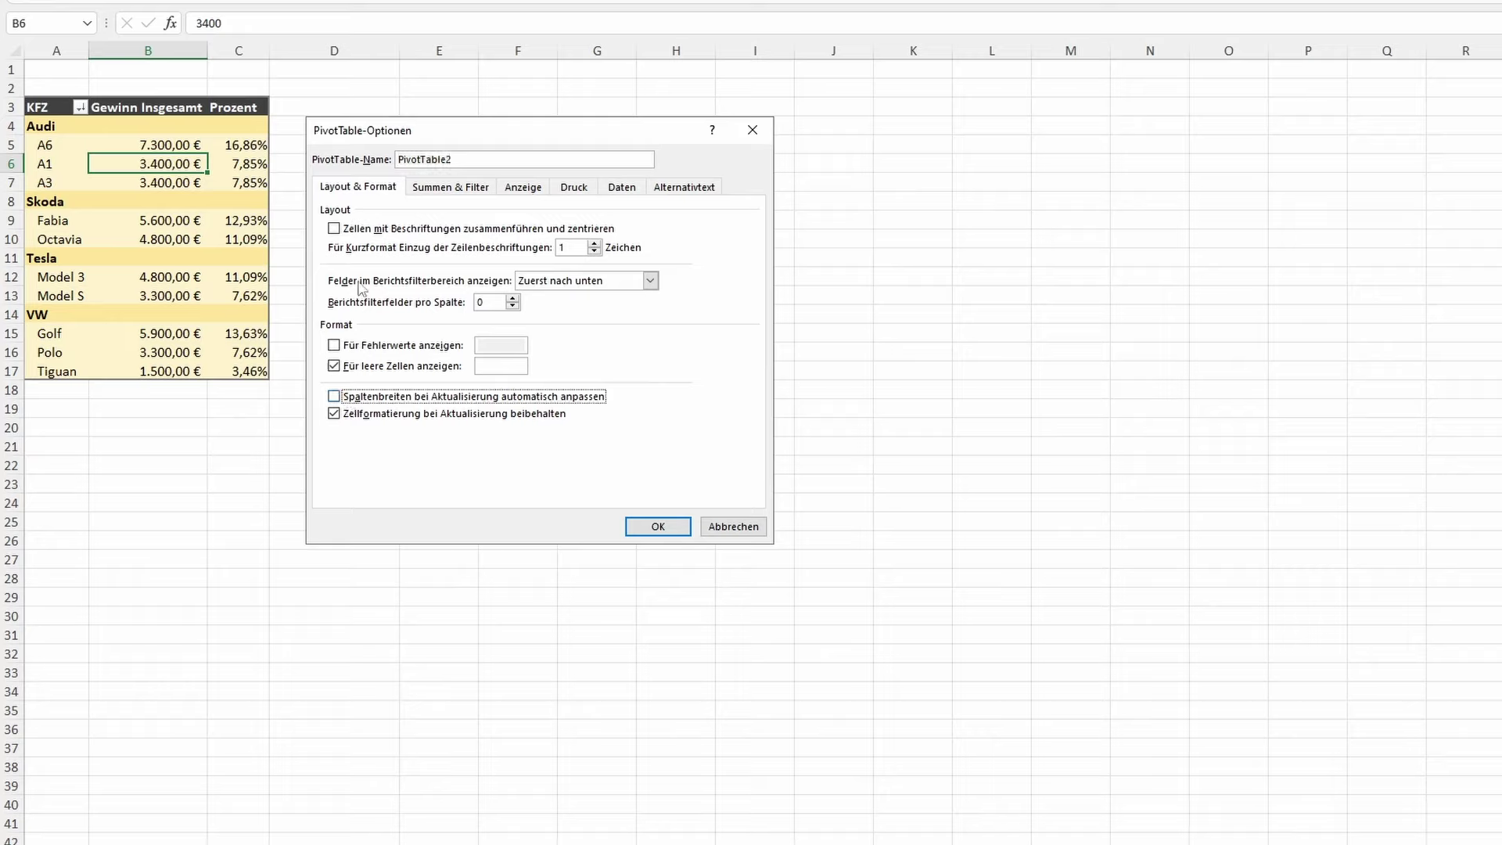
left_click(658, 527)
left_click(565, 441)
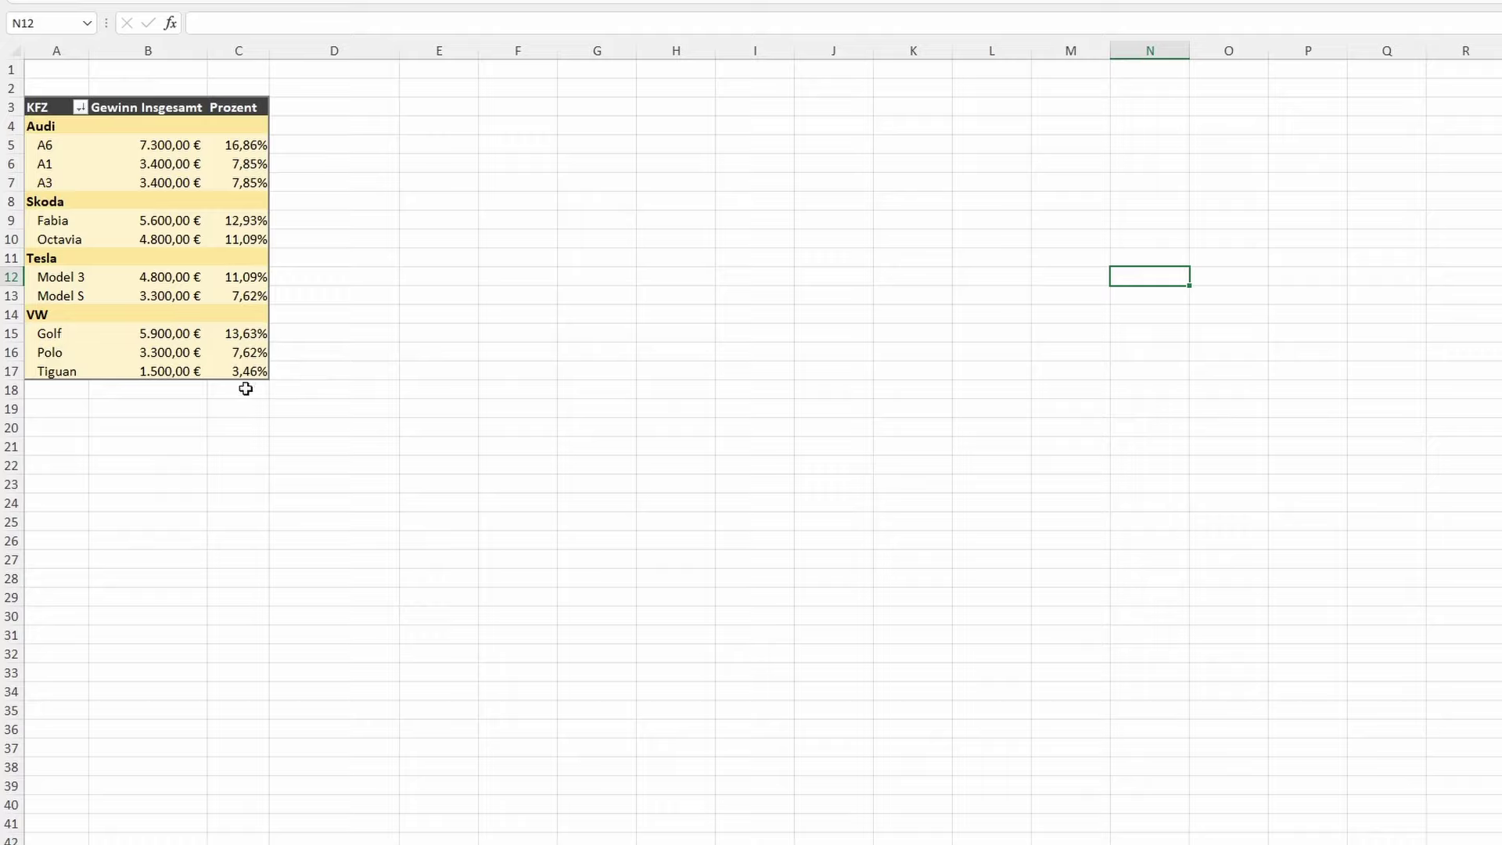
mouse_move(248, 371)
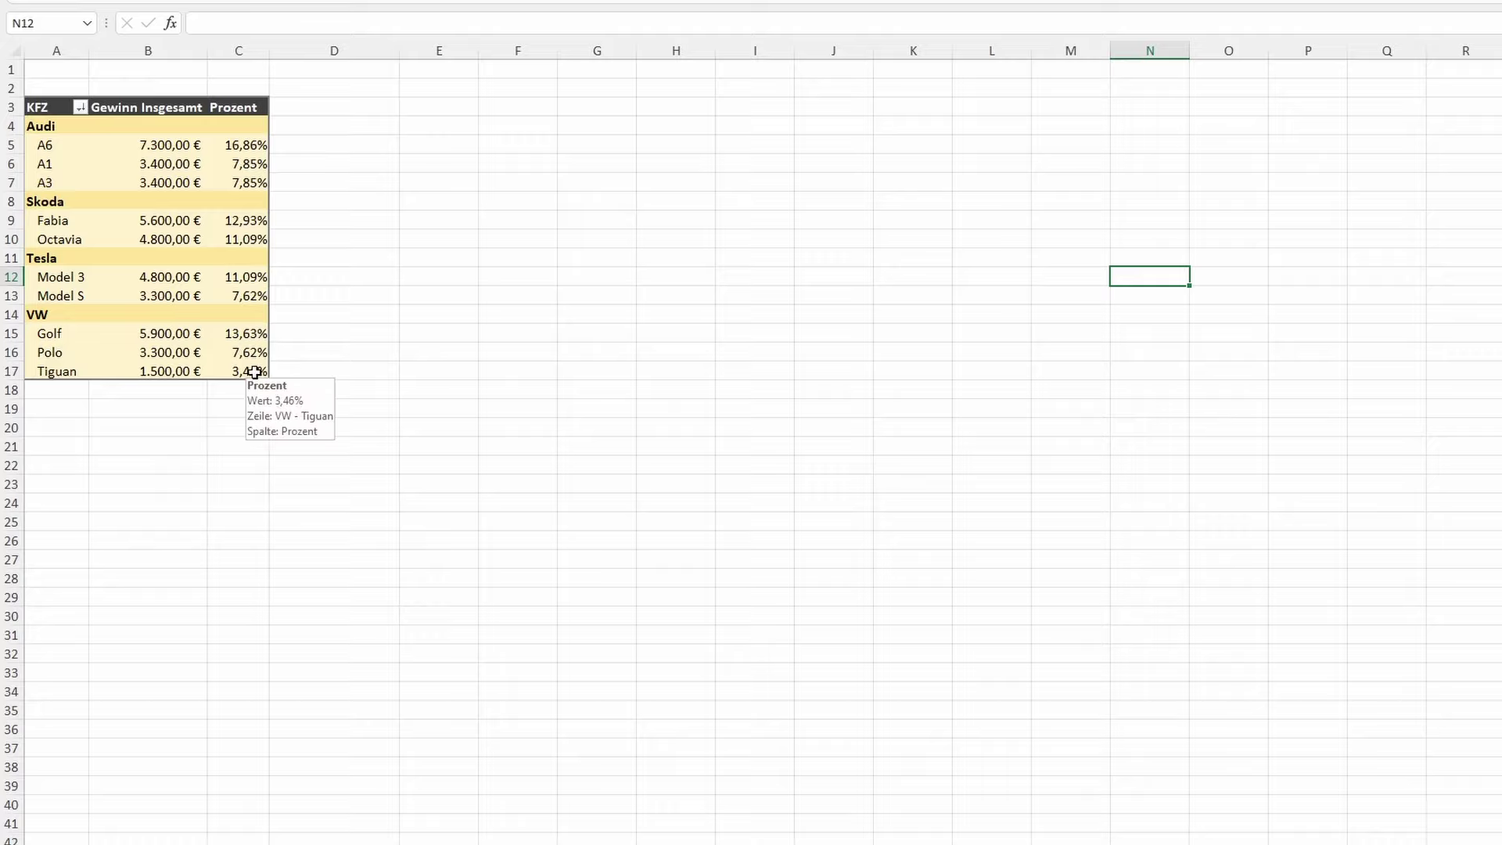
- Copy the profit PivotTable A3:C17 and paste it at F3
left_click_drag(255, 372, 13, 110)
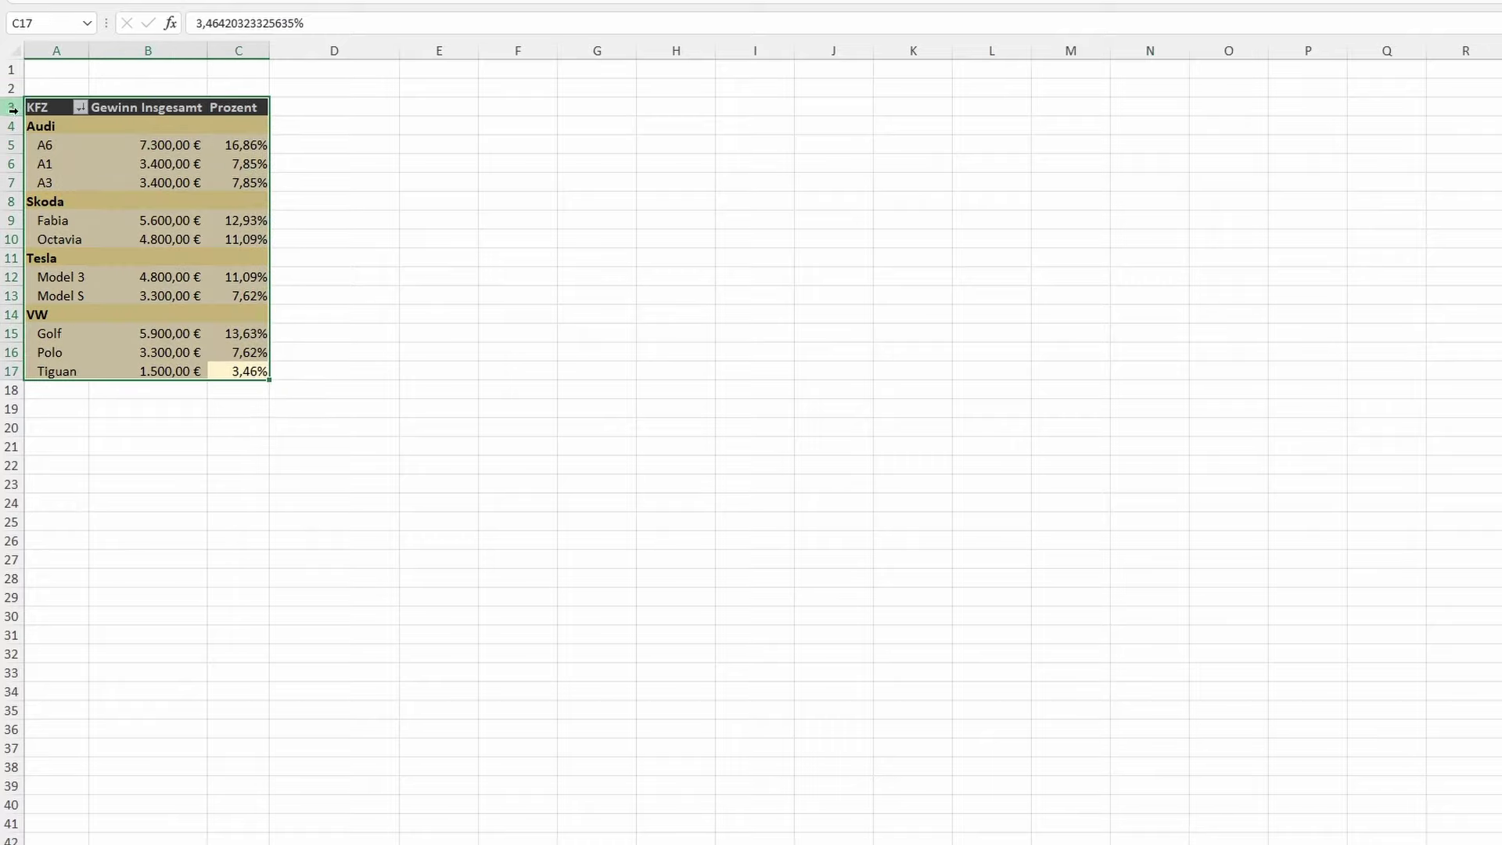
key("ctrl+c")
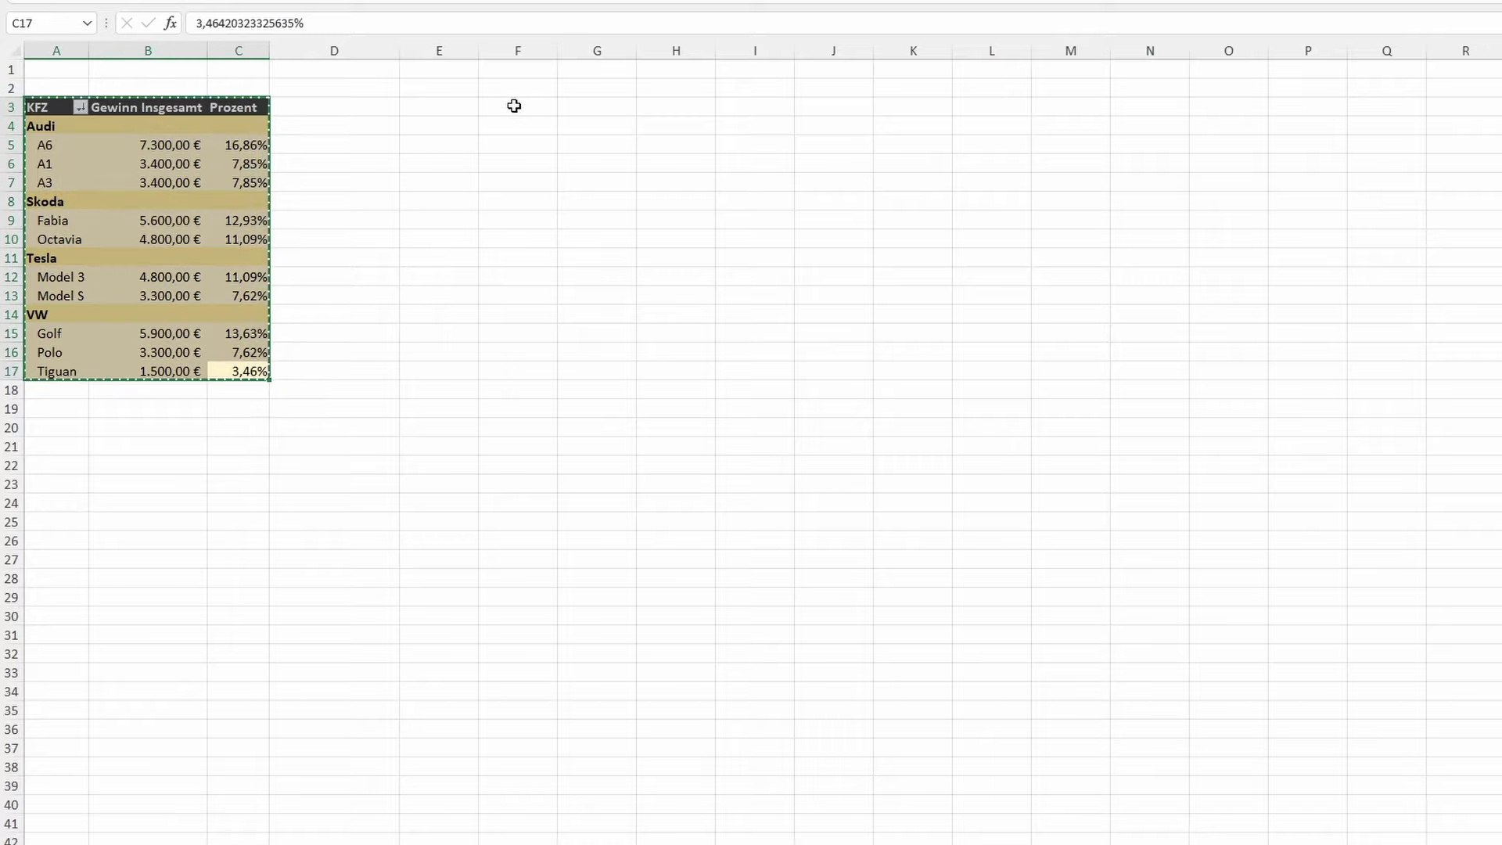
left_click(514, 105)
key("ctrl+v")
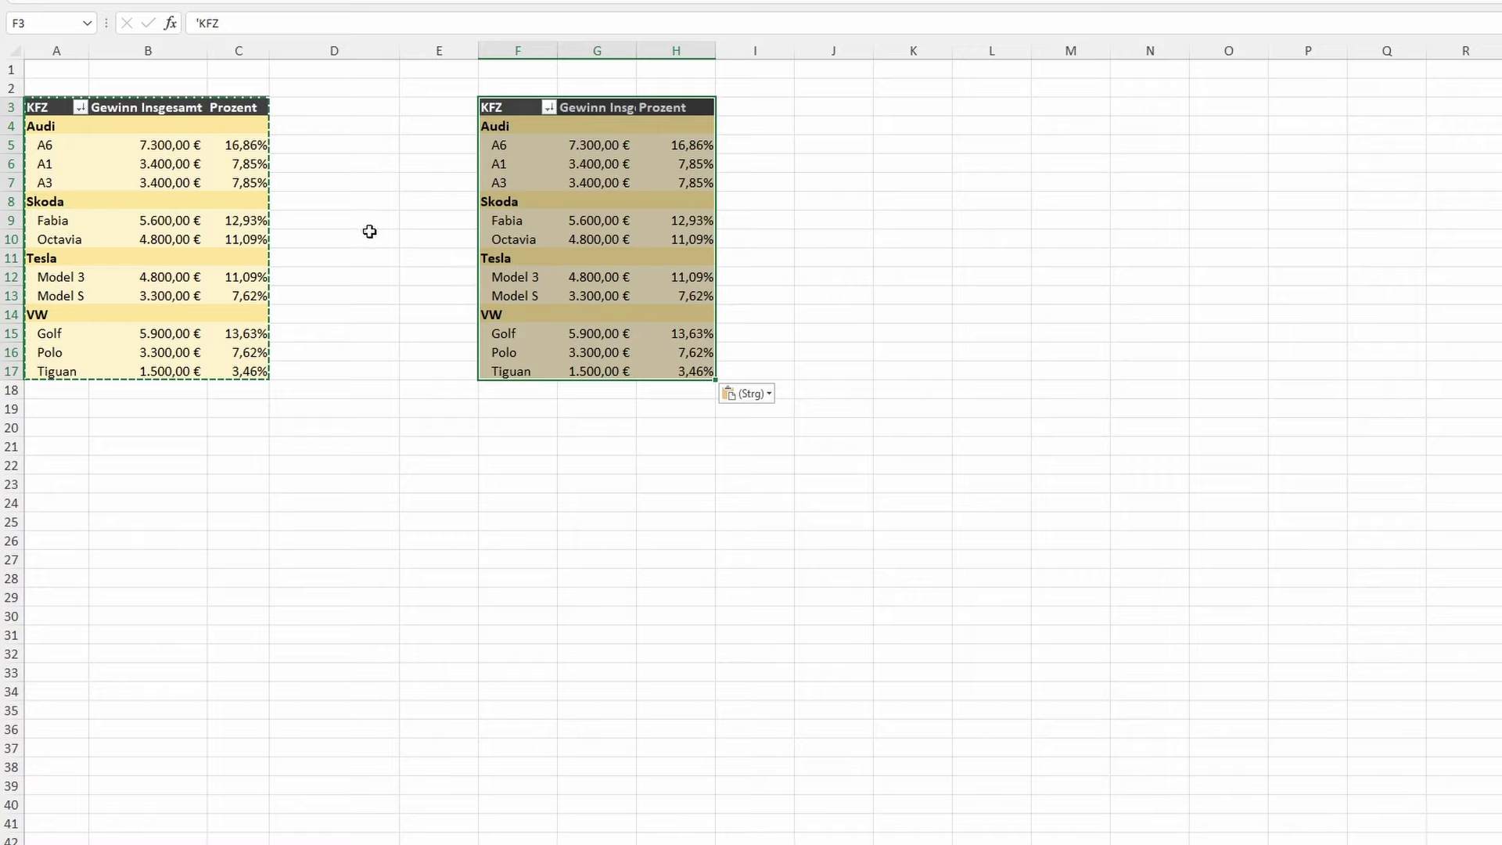
- Compare the A1 and A3 rows of the copied PivotTable against the original
left_click(538, 166)
left_click(195, 164)
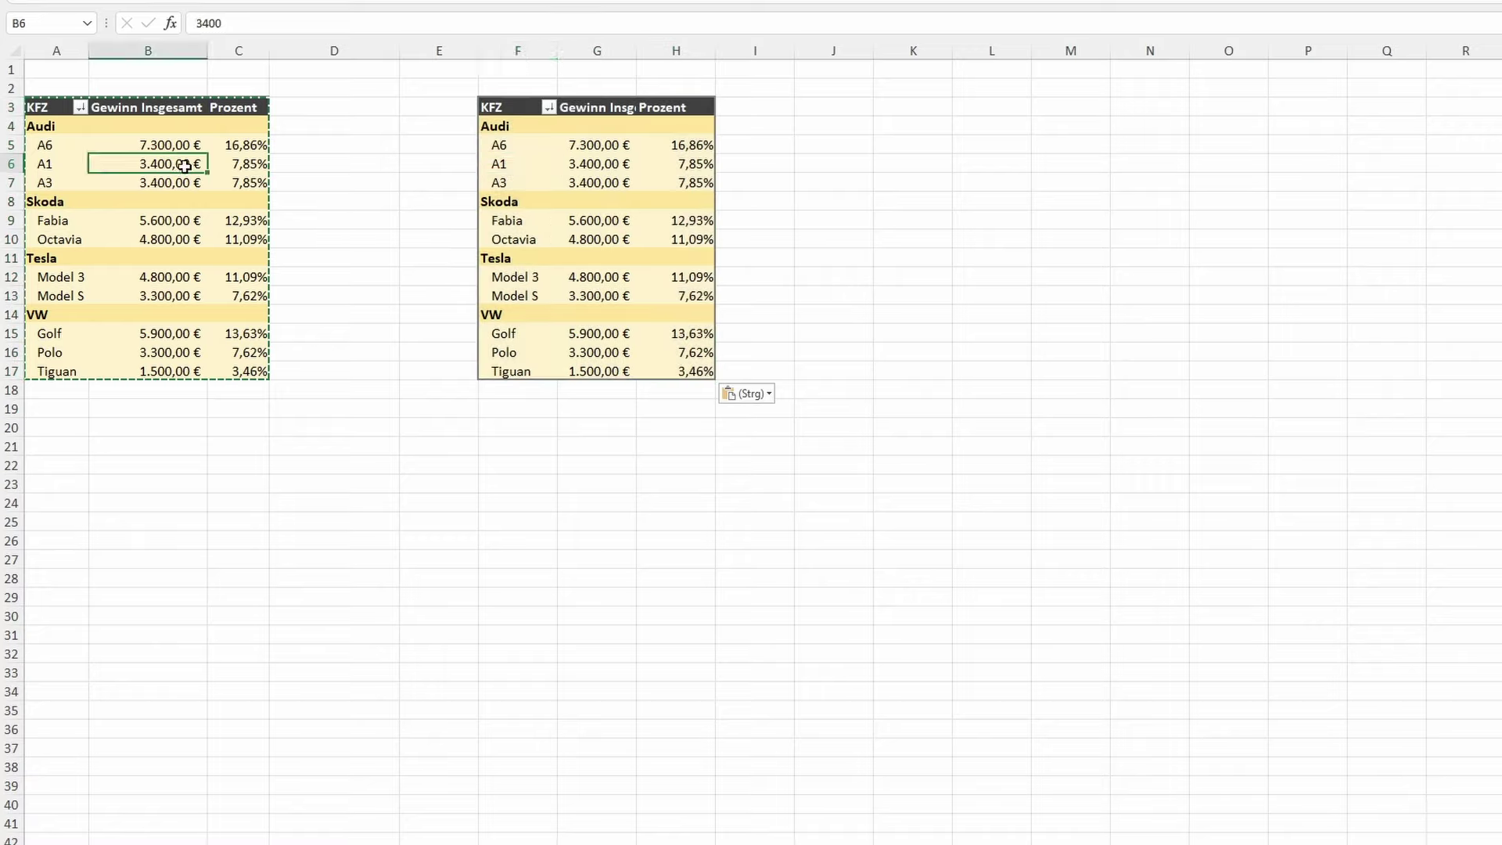
left_click(339, 189)
left_click(484, 182)
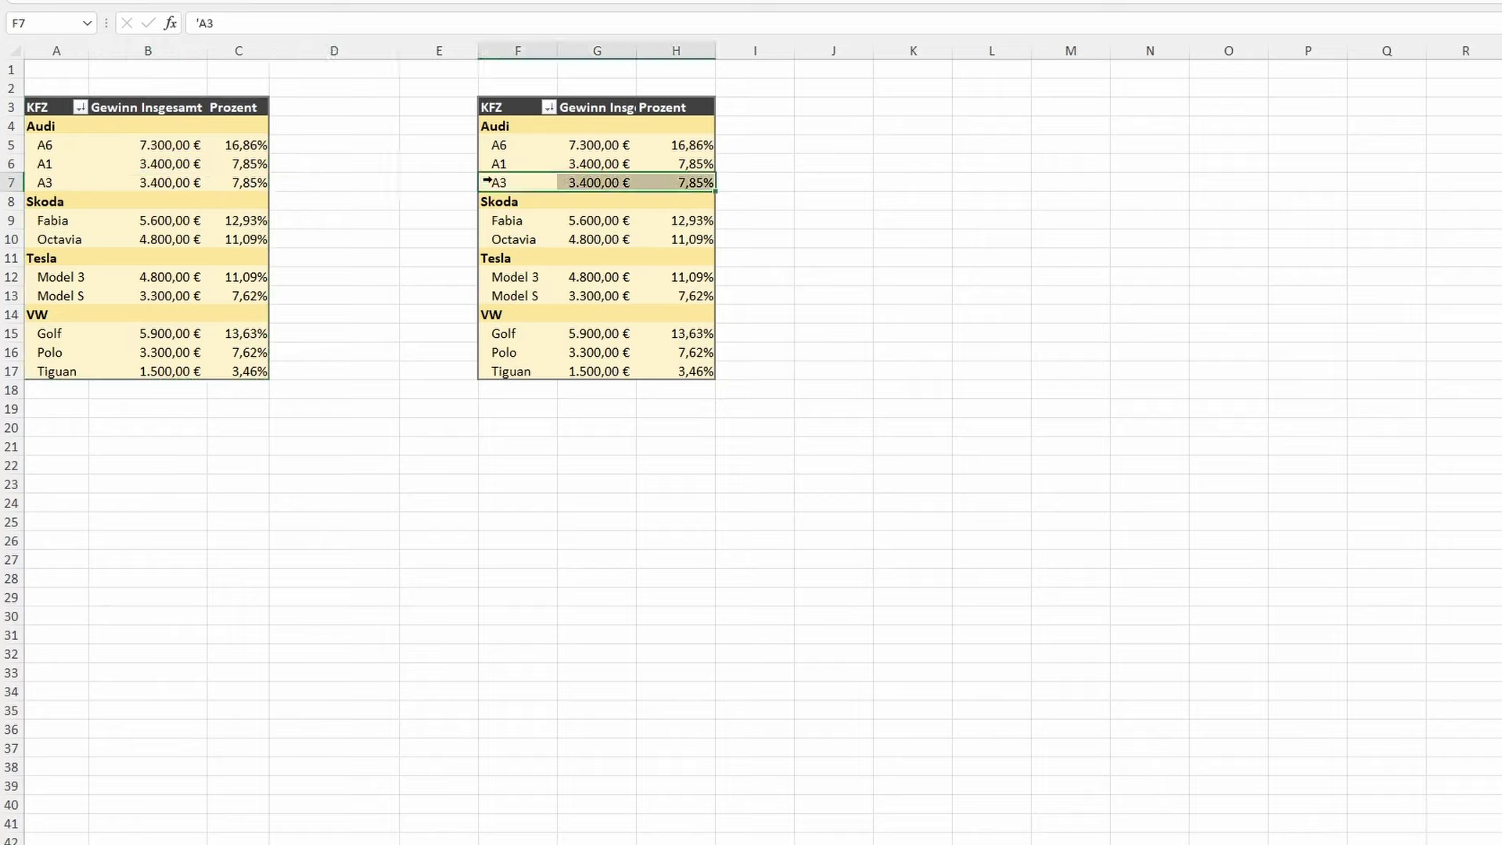
left_click(175, 197)
left_click(344, 185)
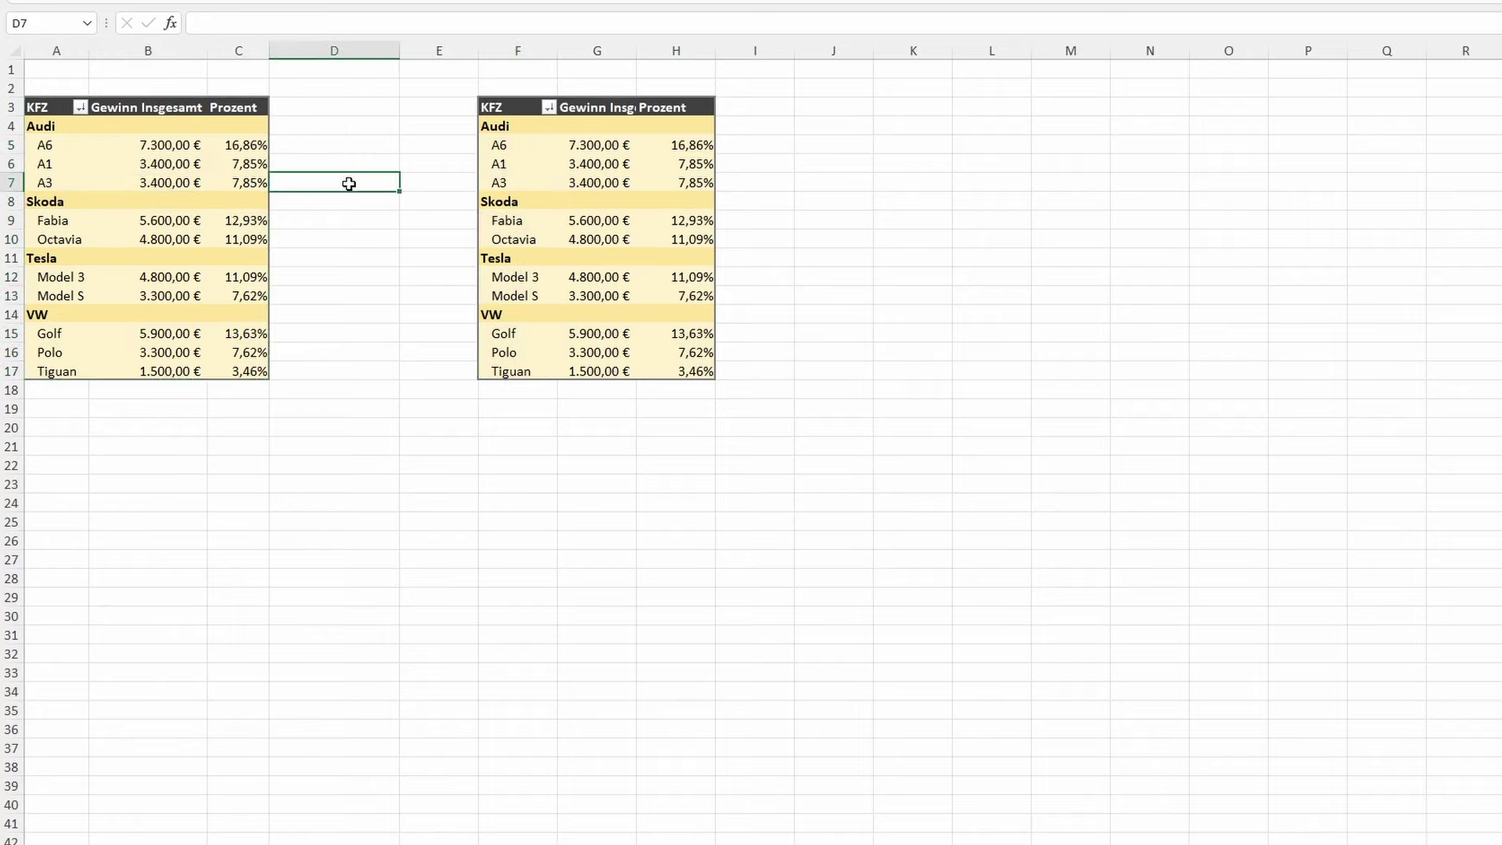
left_click(164, 164)
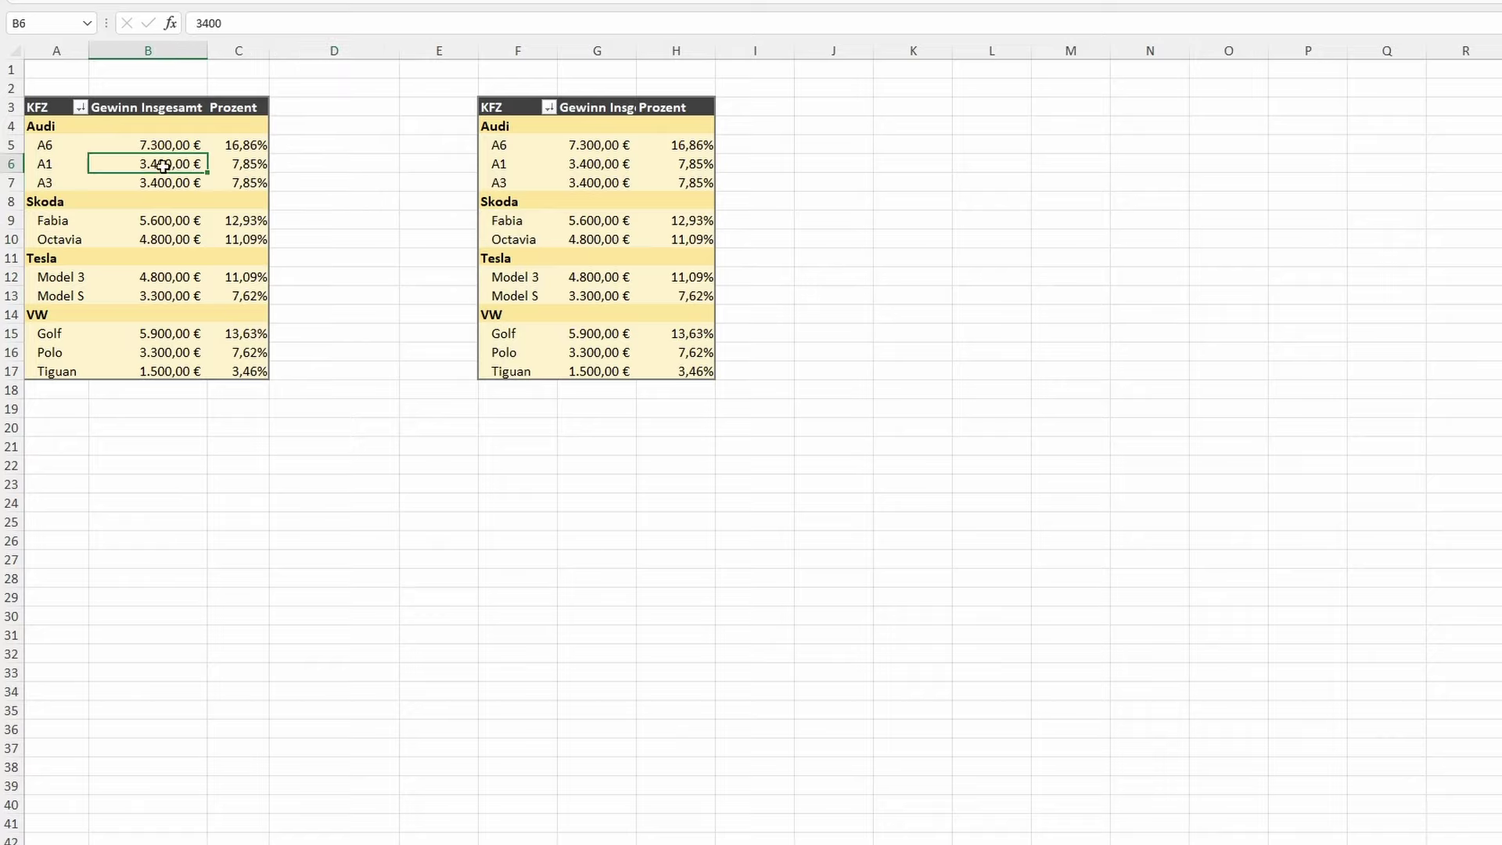
left_click(563, 159)
left_click(153, 163)
left_click(581, 166)
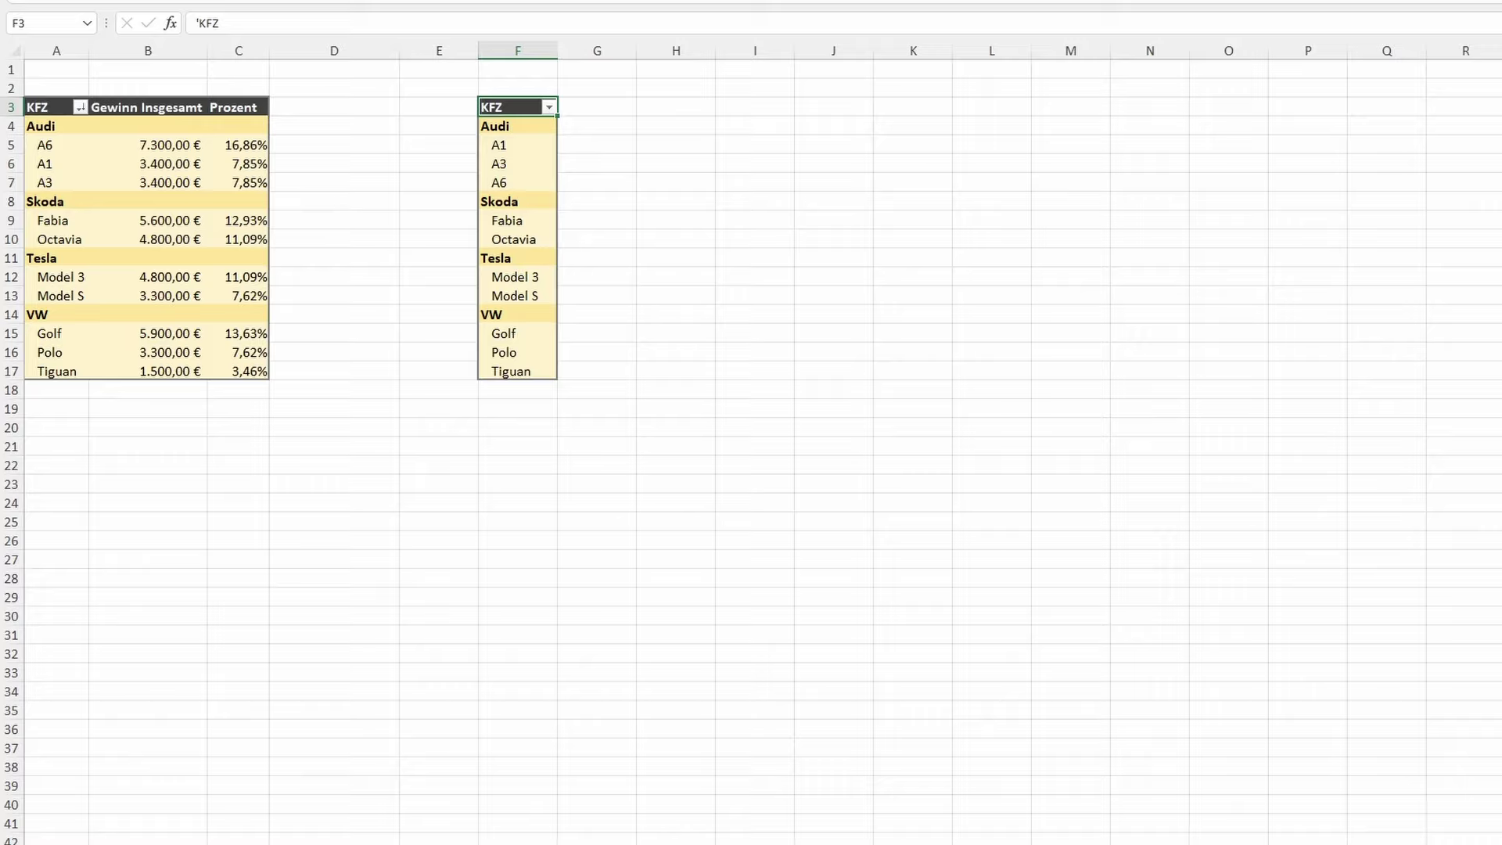
- Add summed Kilometer to the copied PivotTable and rename its header to Km
left_click(785, 370)
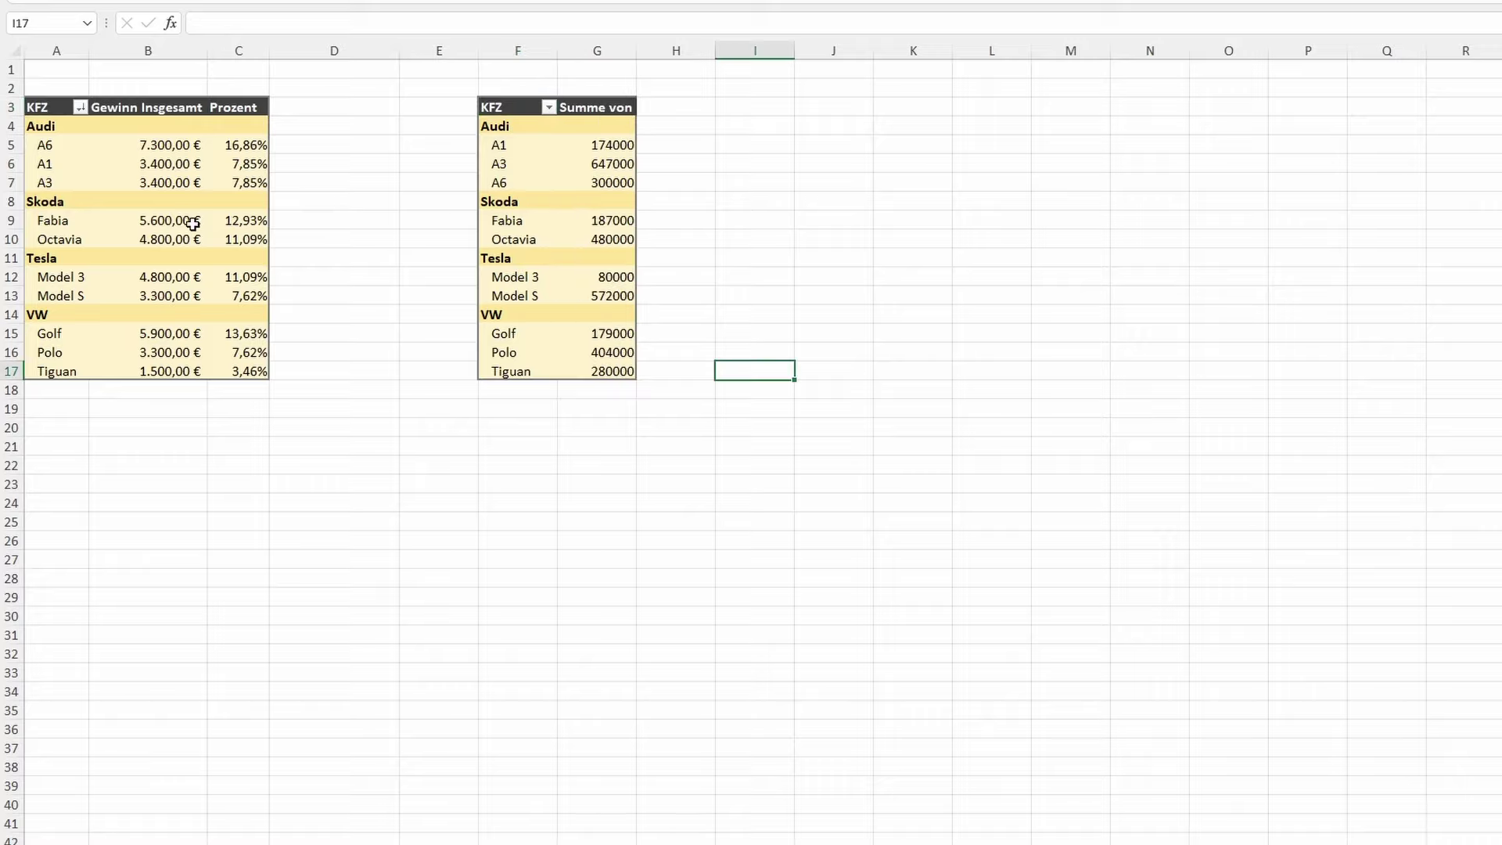
left_click(597, 107)
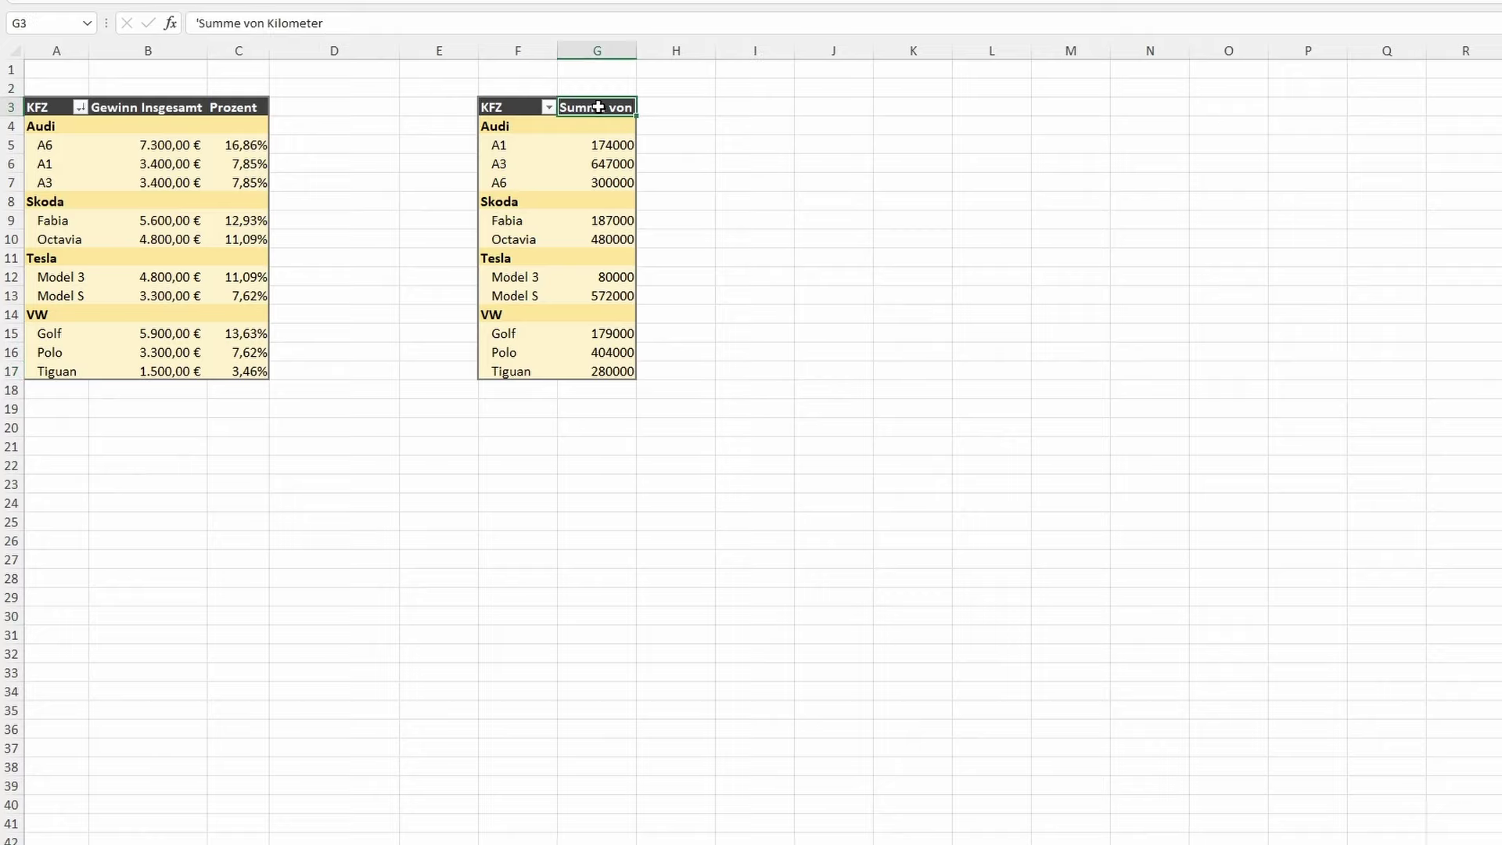
triple_click(205, 17)
type("Km")
key("Return")
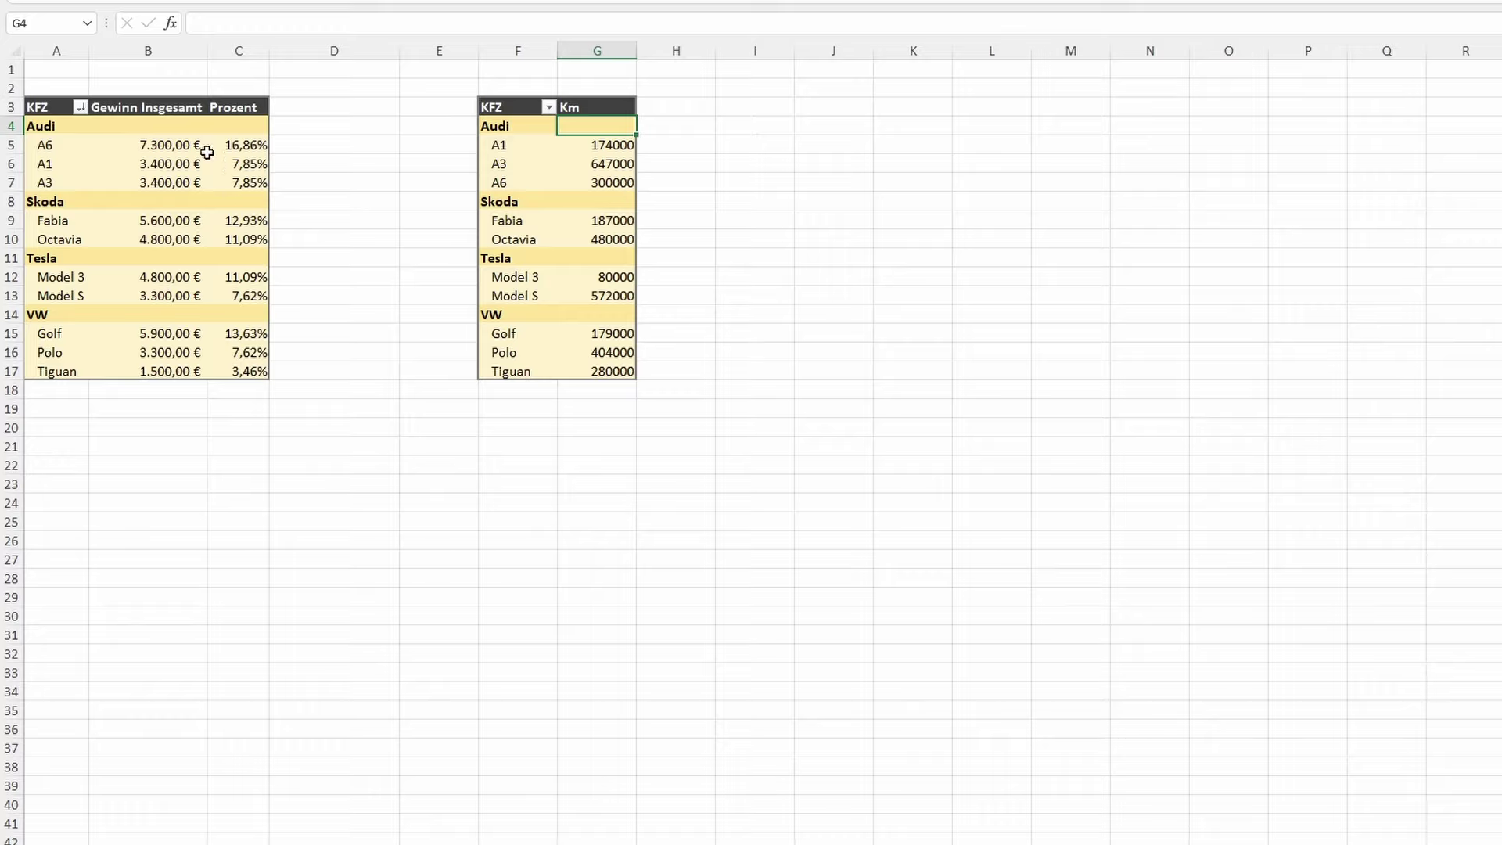
mouse_move(544, 208)
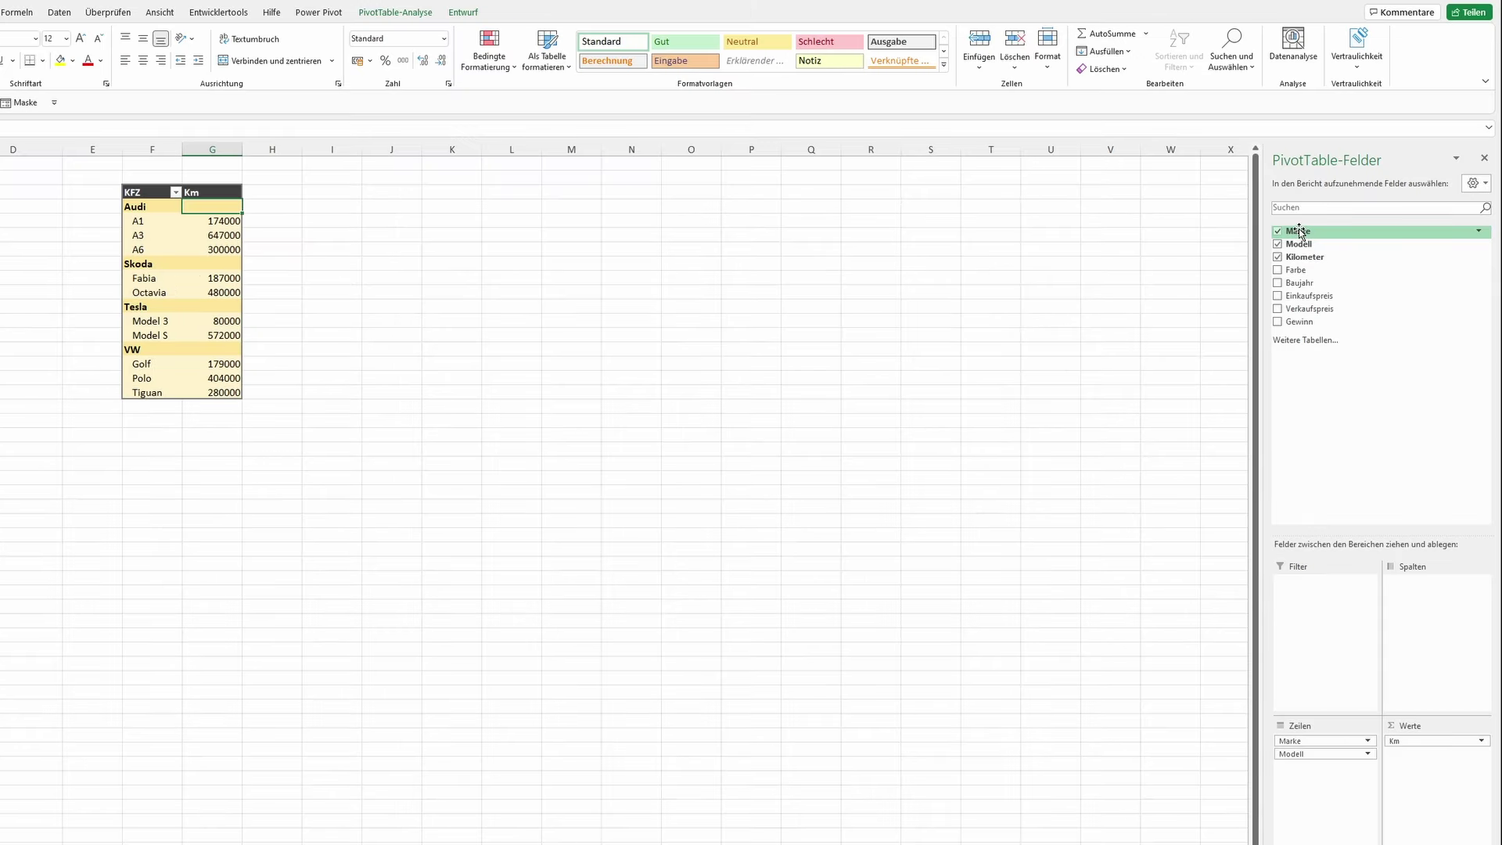
- Insert a Marke slicer and position it beside the kilometer PivotTable
right_click(1300, 232)
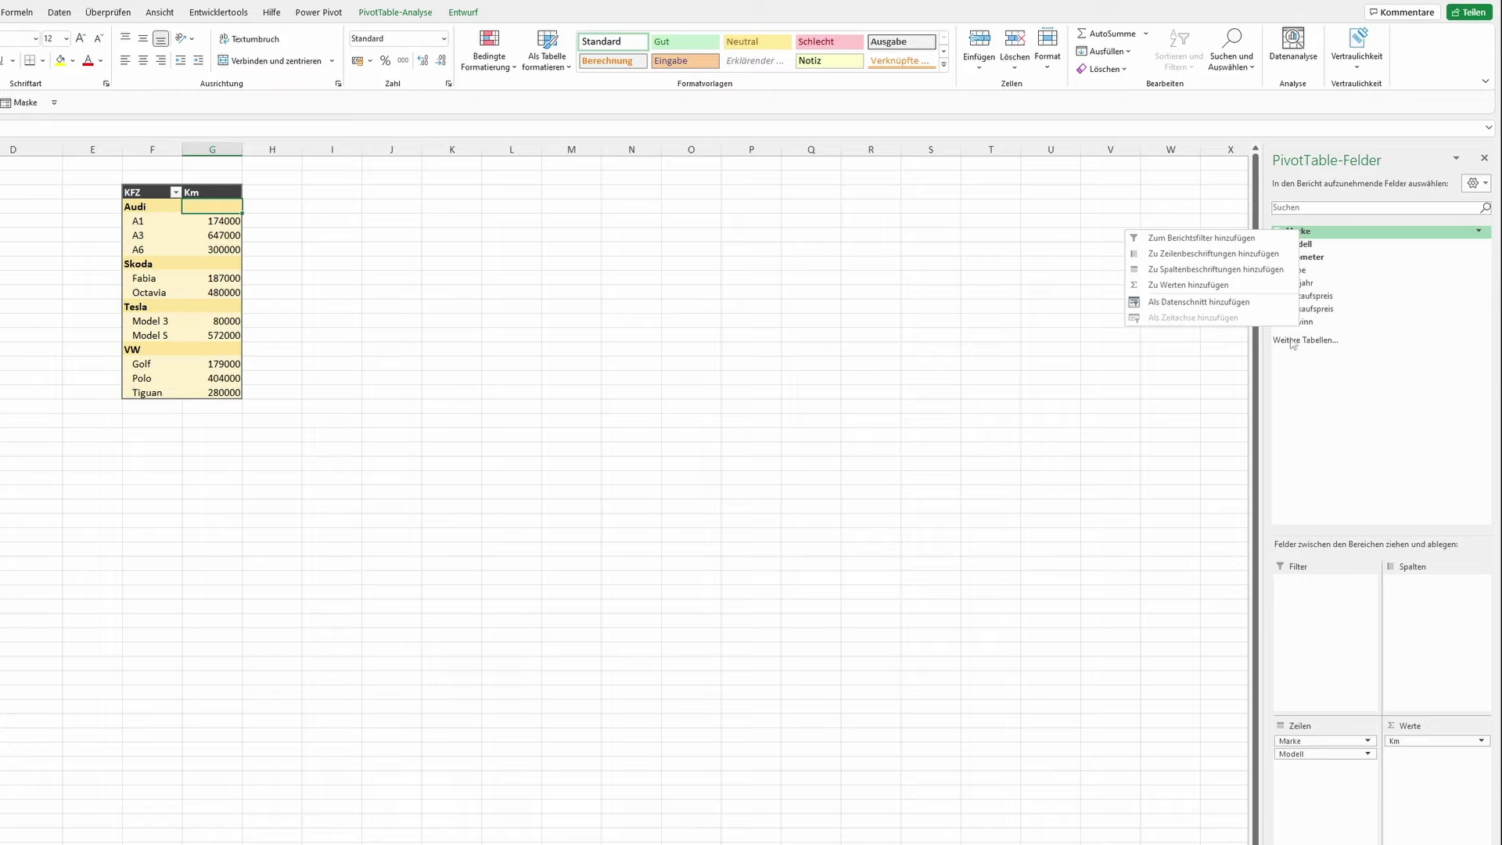
left_click(1237, 304)
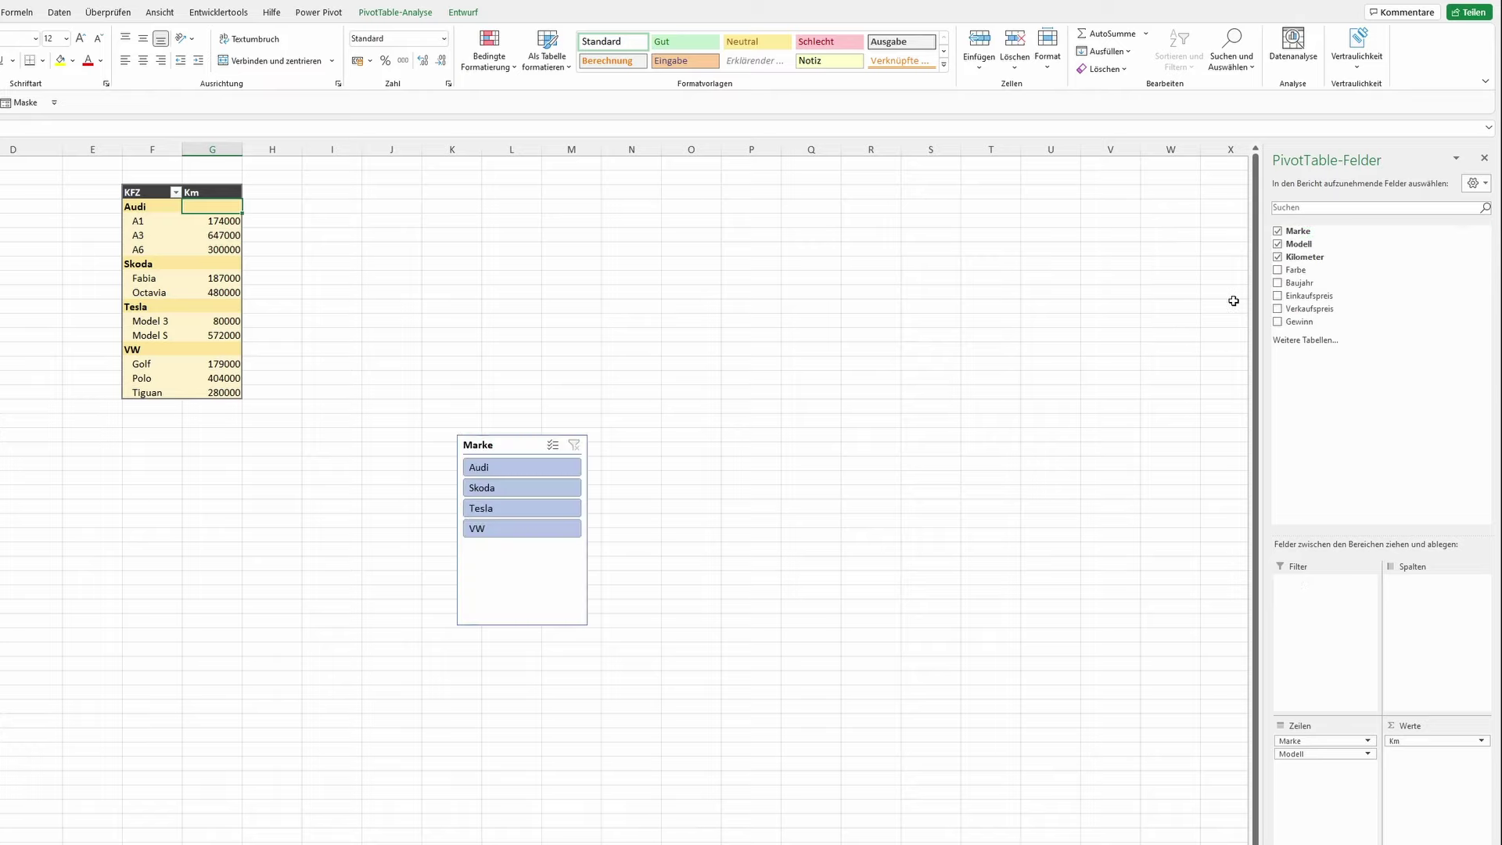
left_click_drag(517, 445, 323, 209)
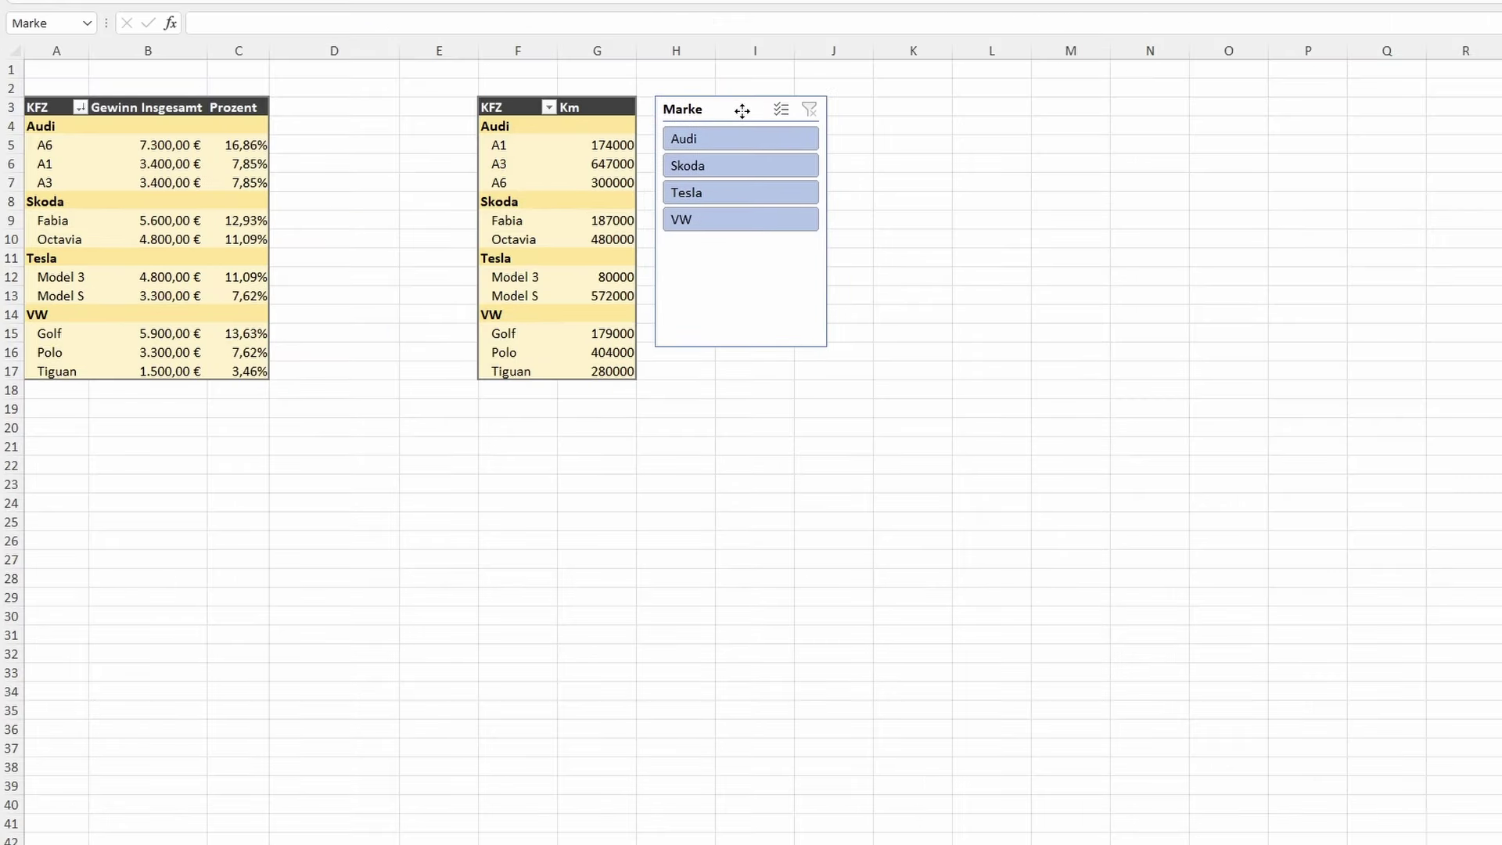
left_click(742, 110)
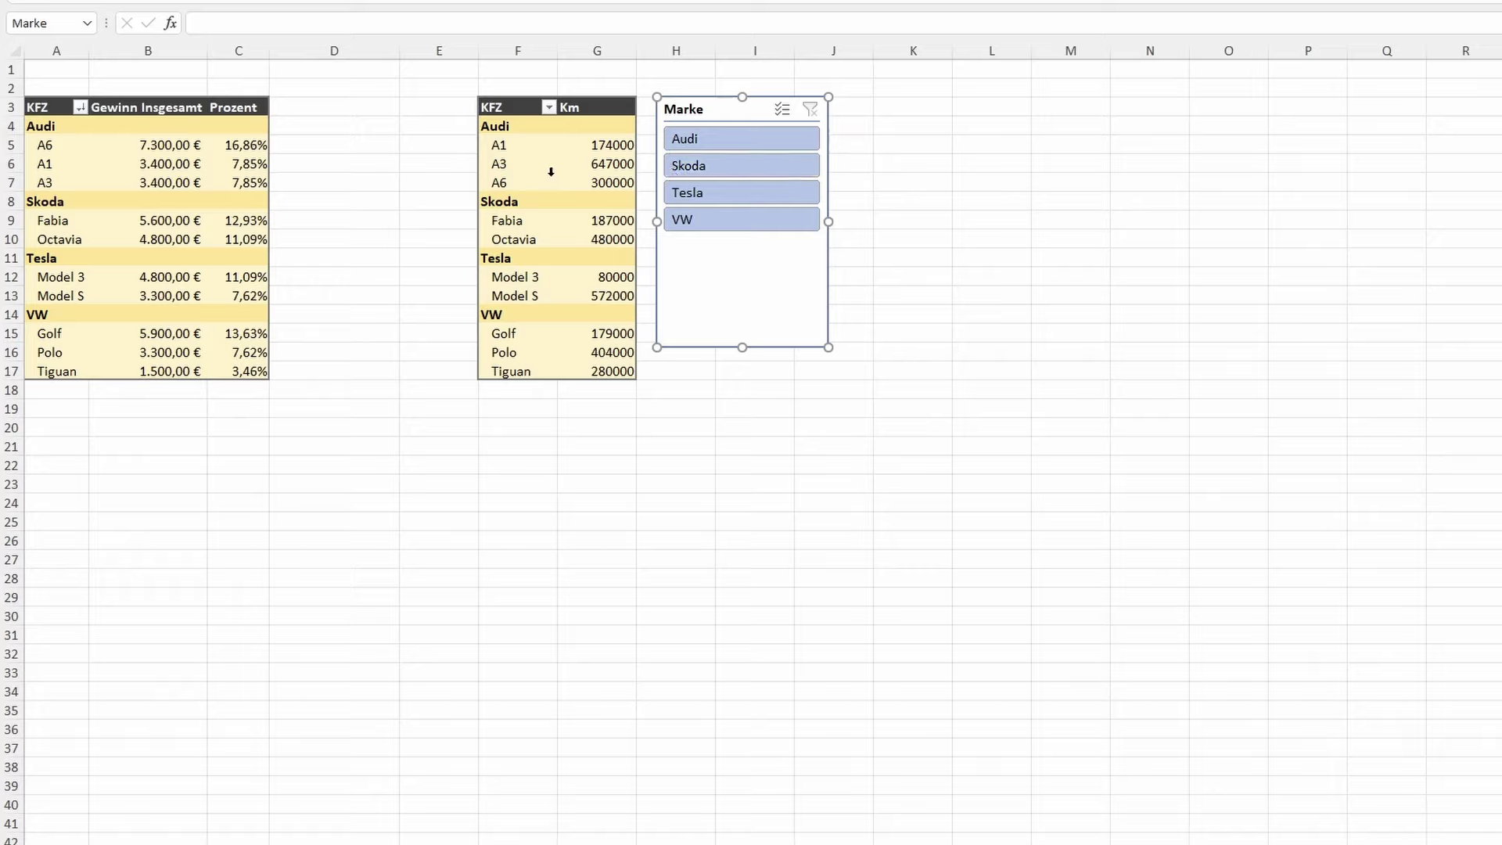
left_click_drag(747, 118, 820, 127)
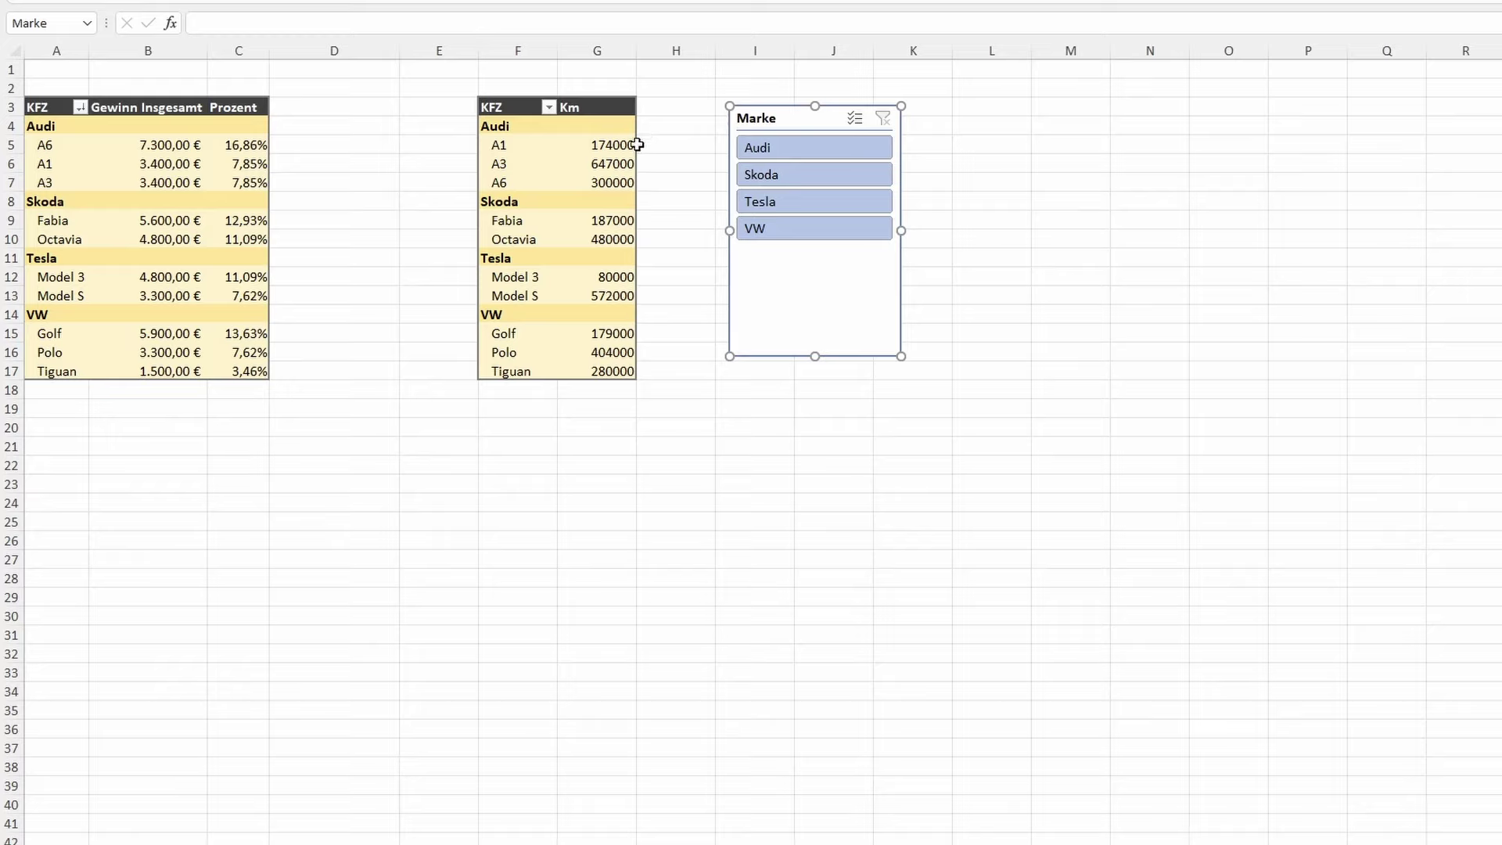
- Test the slicer with Skoda, move it to column D, and clear its filter
left_click(777, 180)
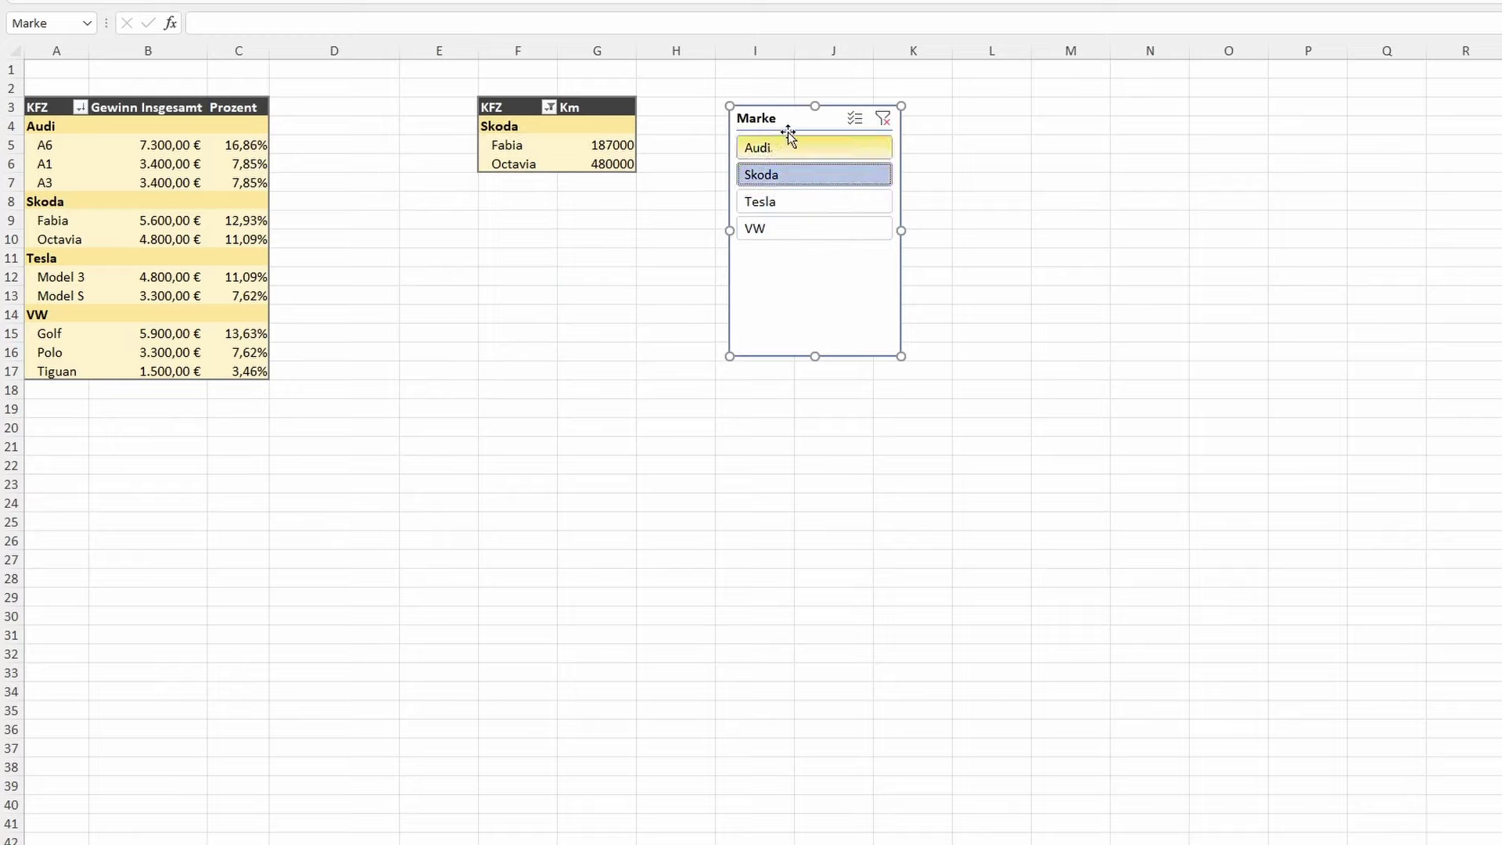
left_click_drag(804, 117, 365, 109)
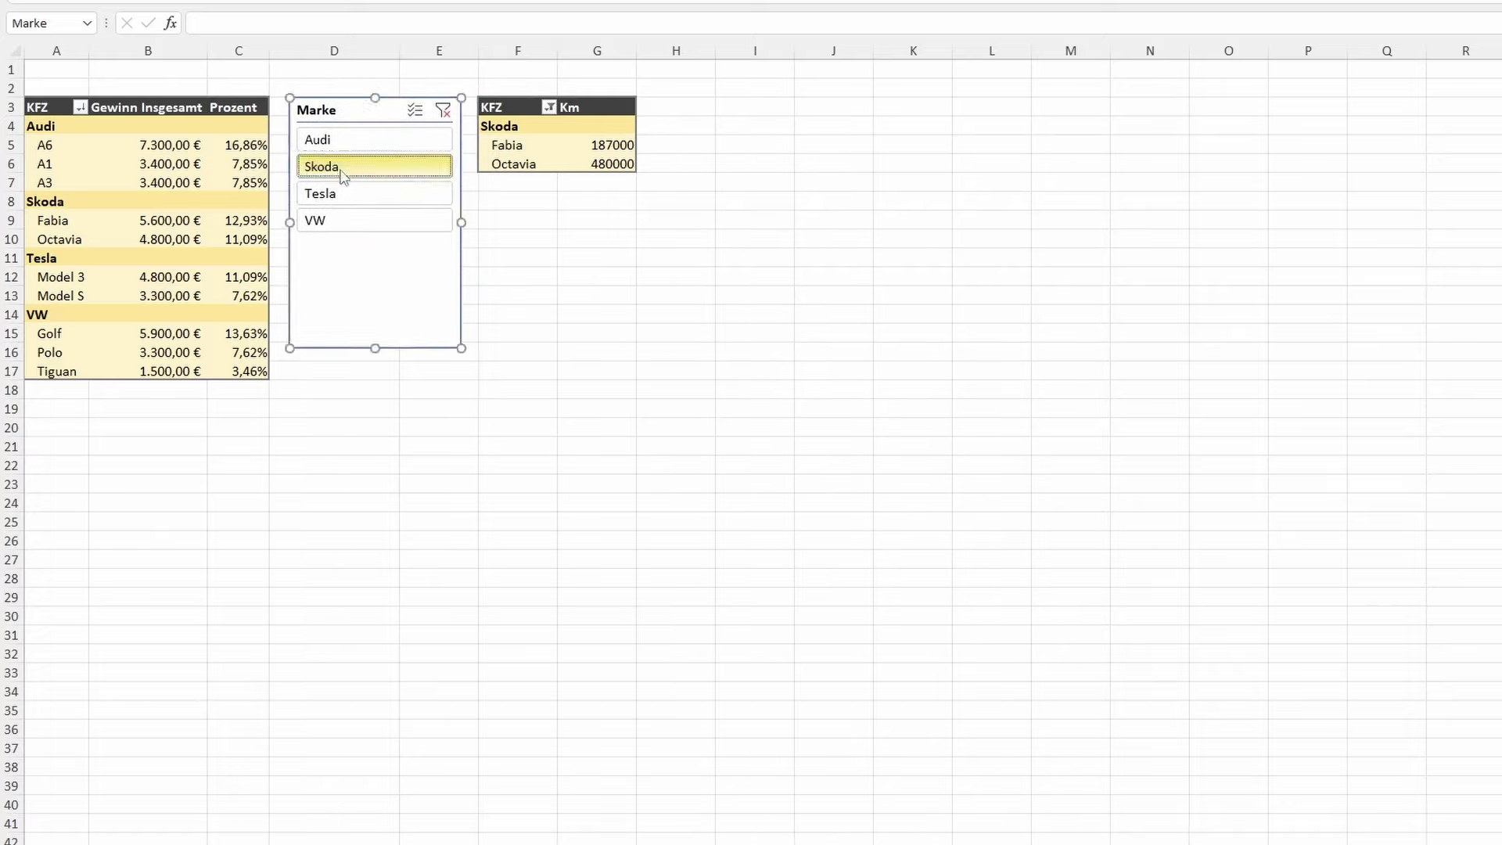
left_click(443, 110)
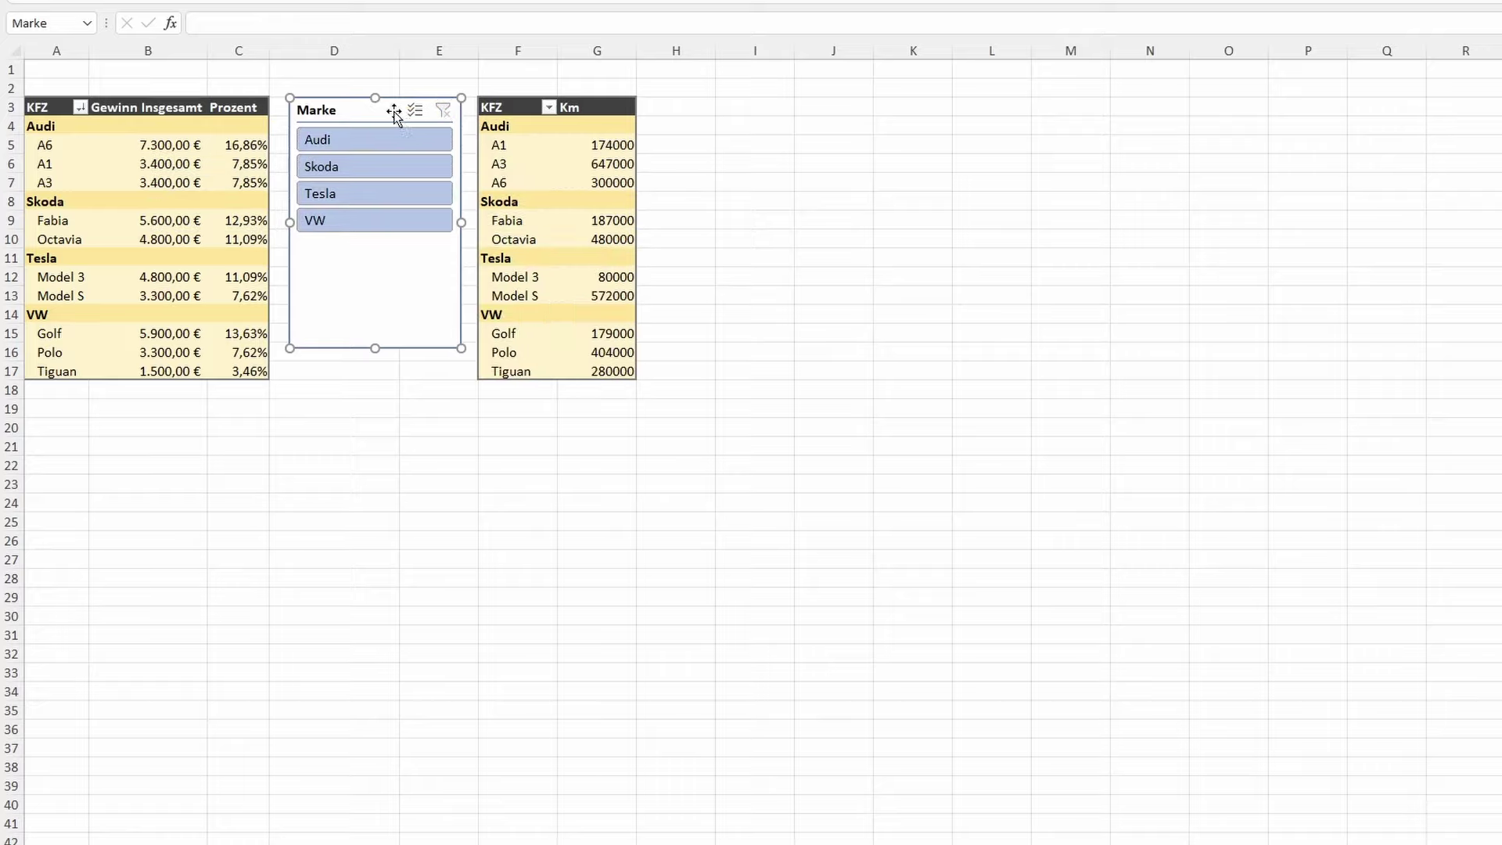
- Test the Marke slicer with Skoda on the kilometer table, then clear the filter
left_click(535, 133)
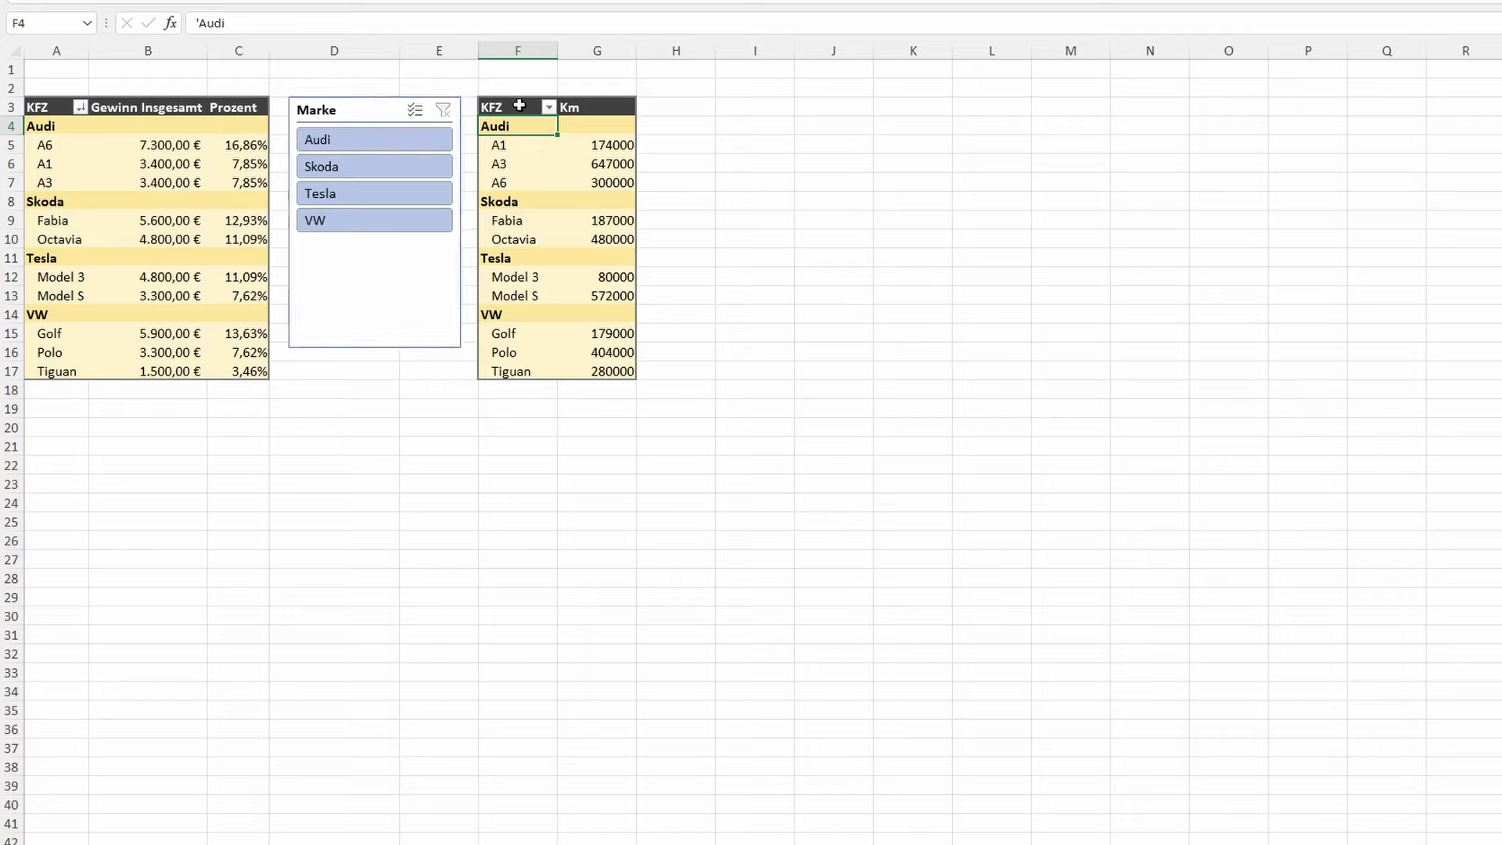
left_click(348, 110)
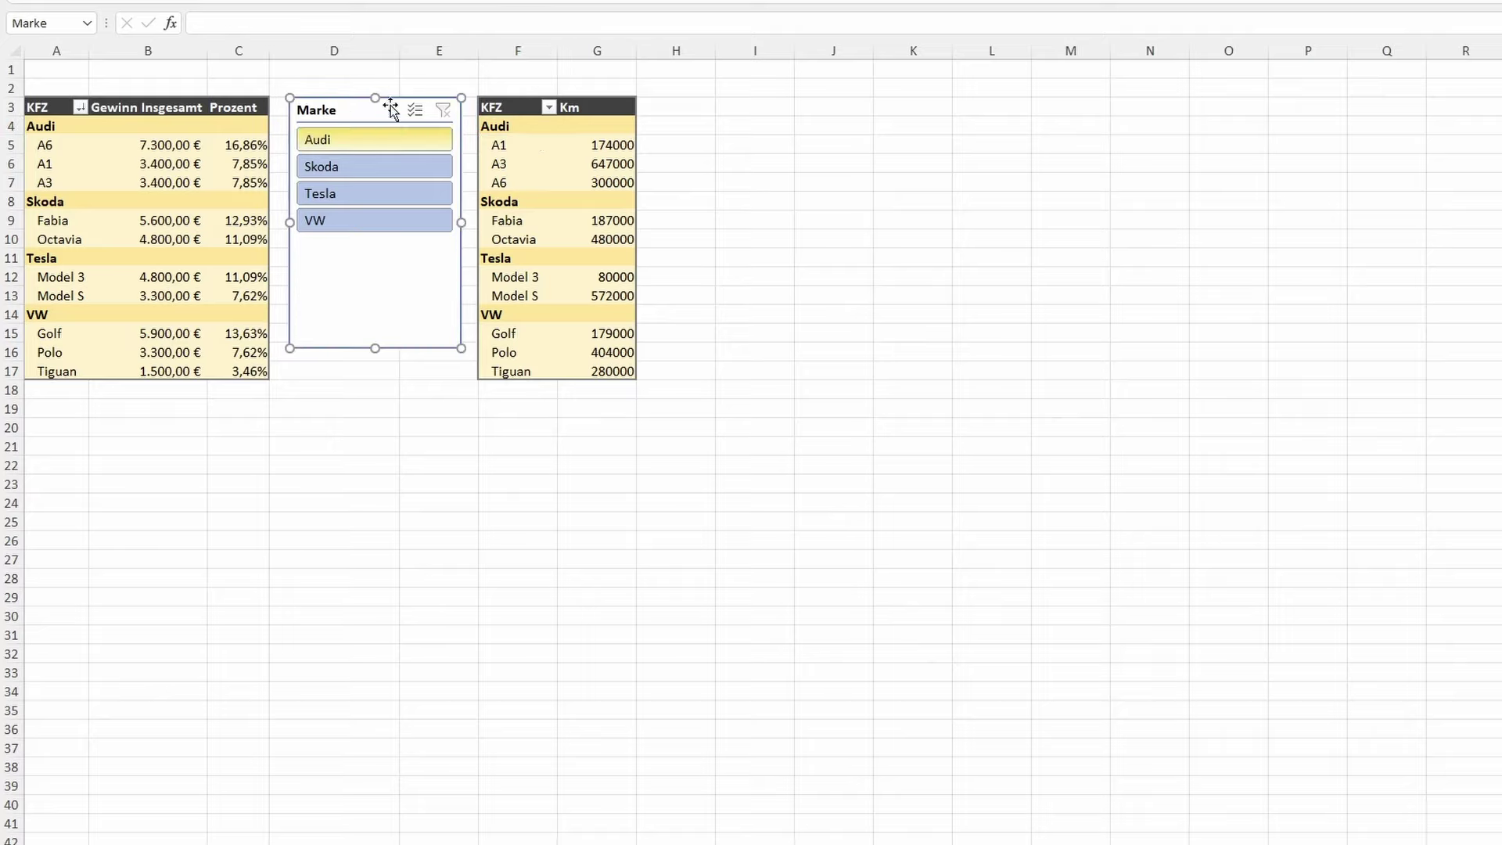
left_click(352, 167)
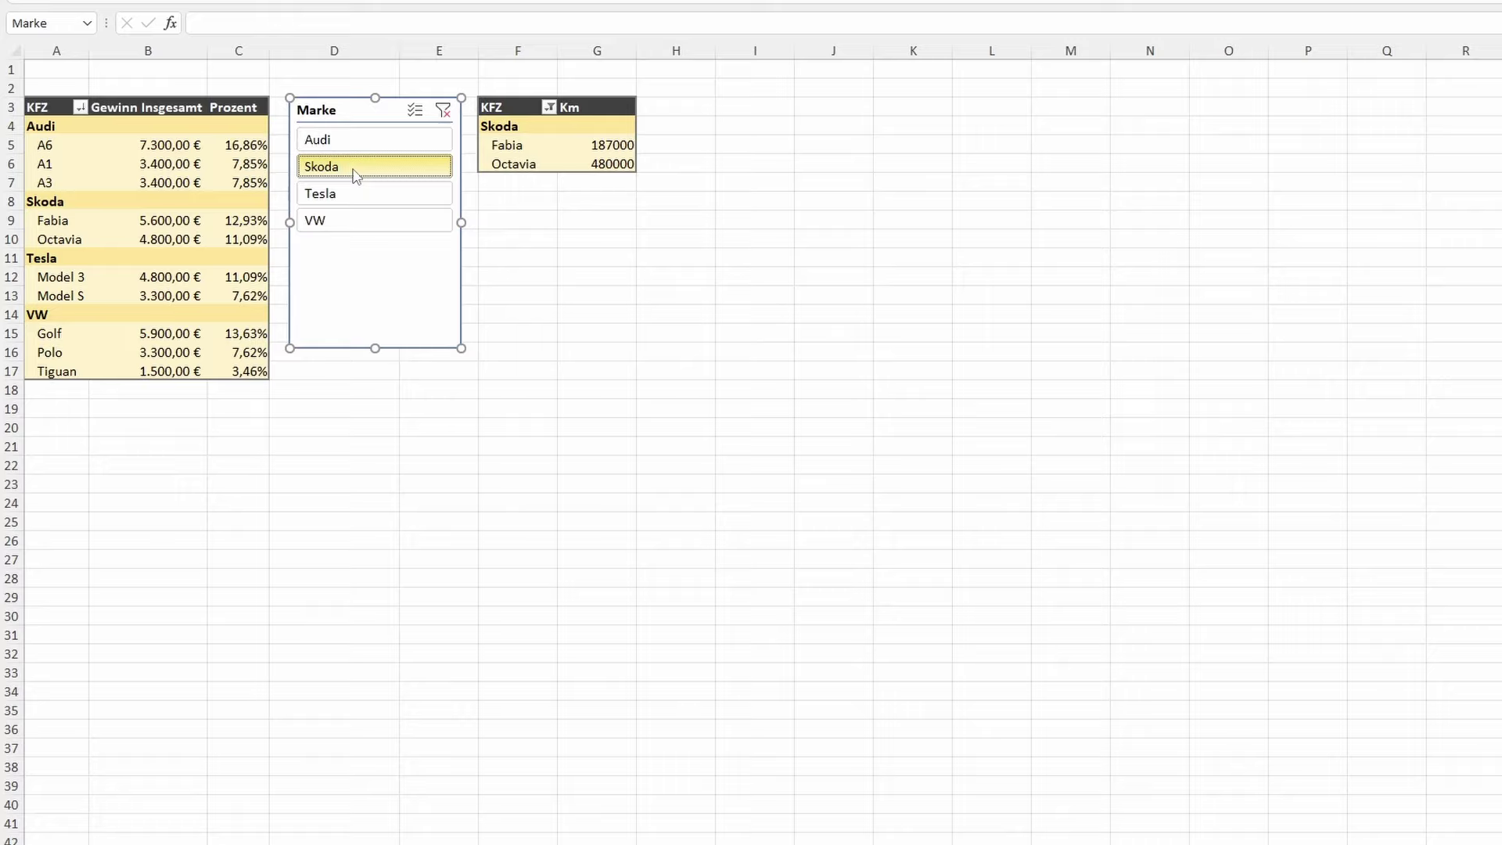
left_click(450, 113)
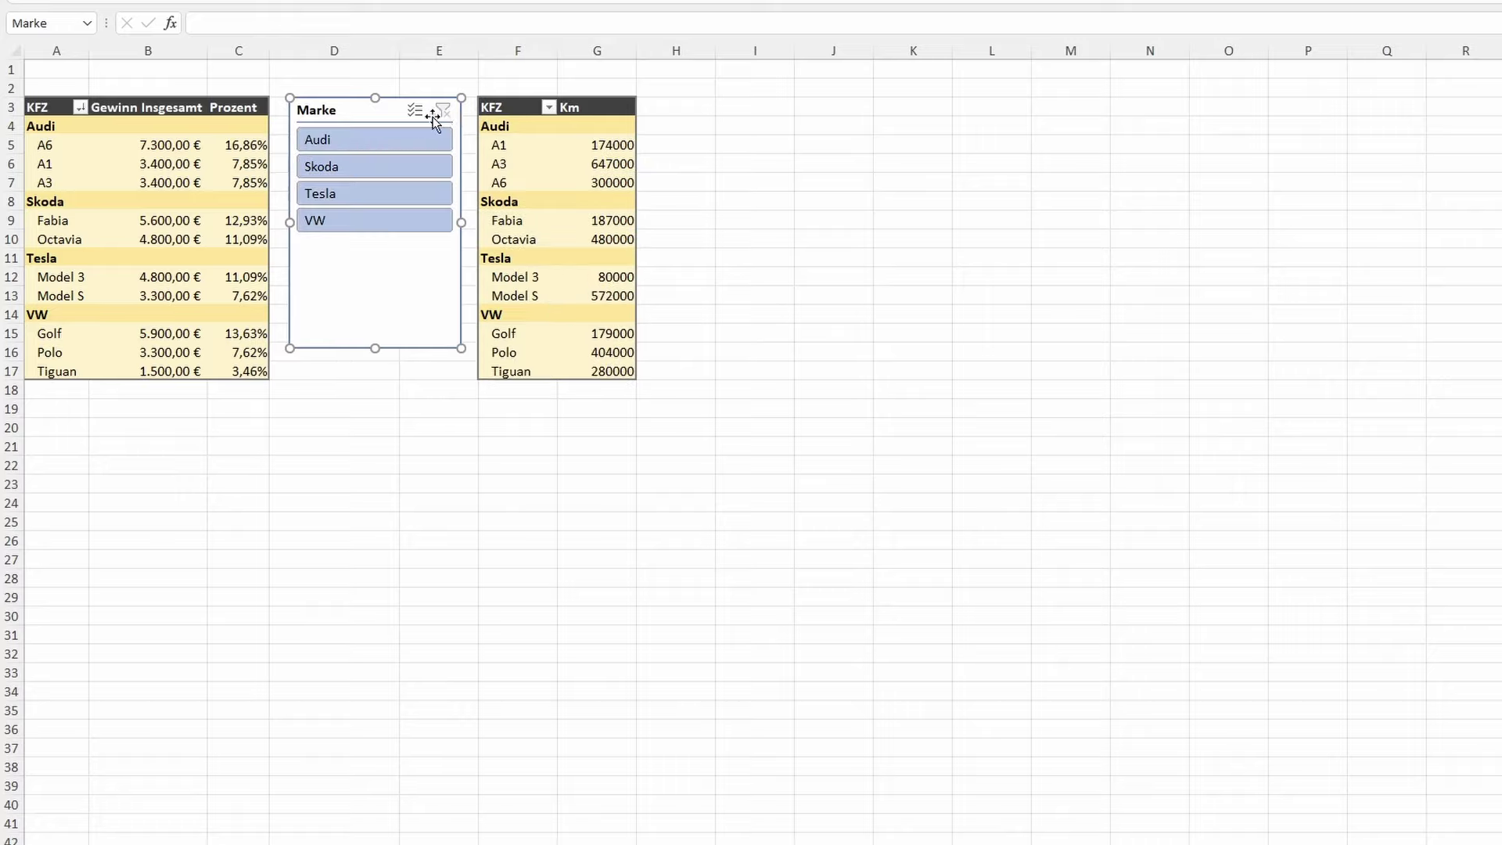
- Connect Marke to the profit PivotTable via Filterverbindungen, then test with Skoda and clear
left_click(152, 164)
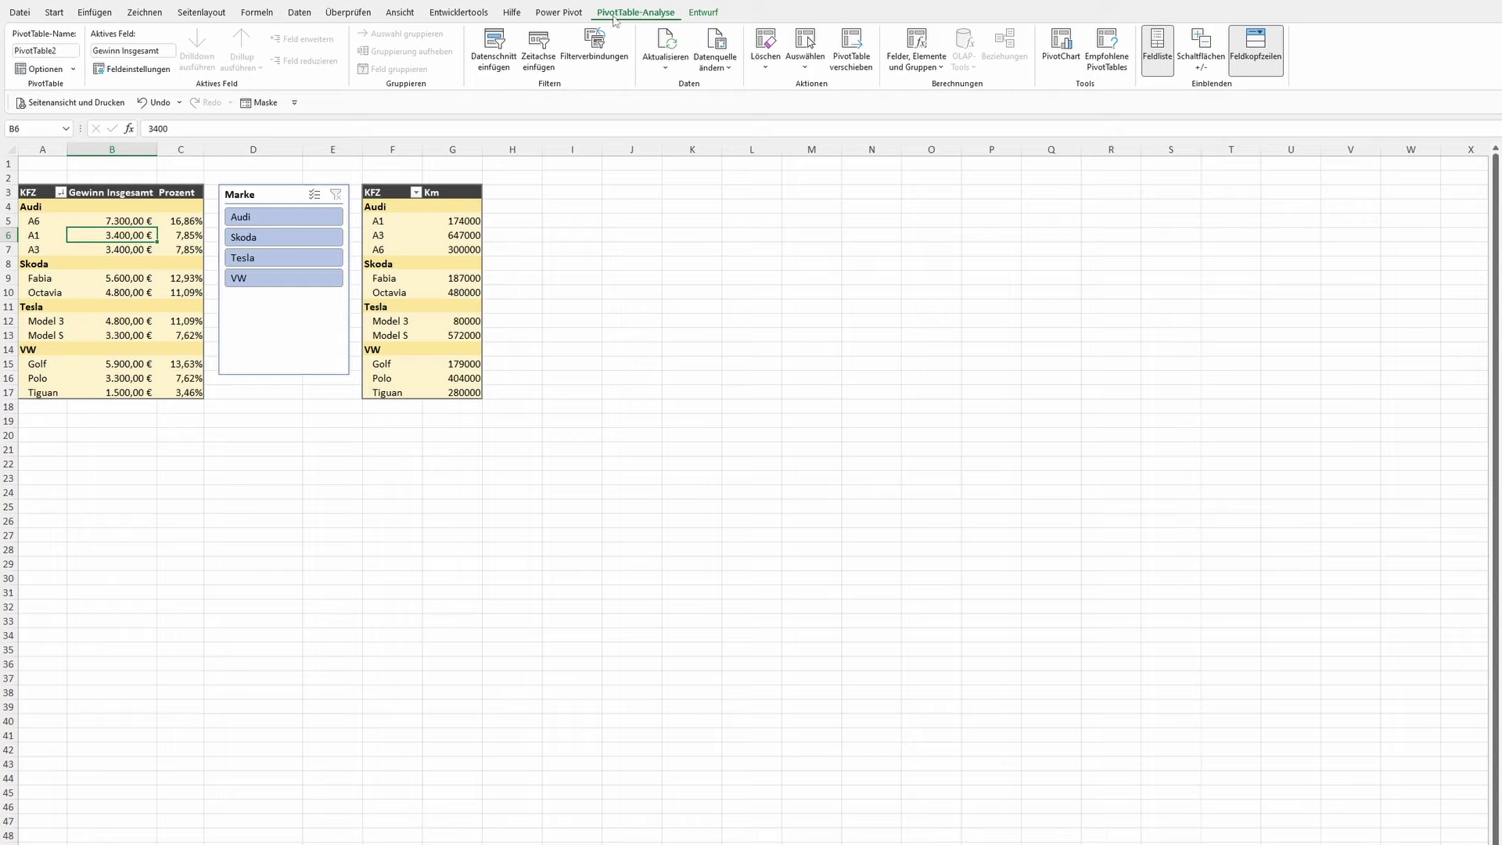
left_click(593, 61)
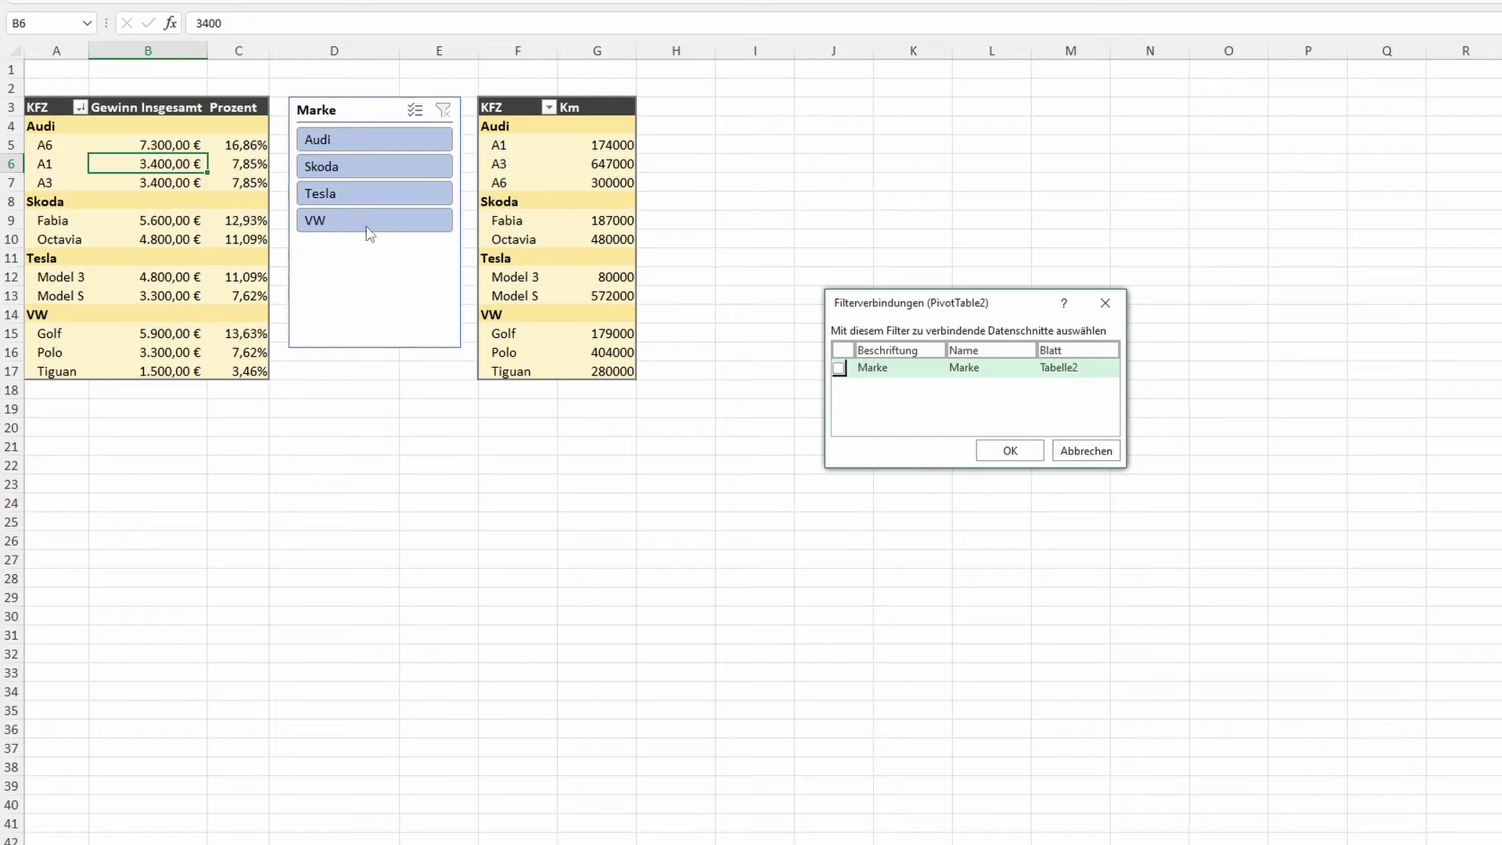
left_click(839, 369)
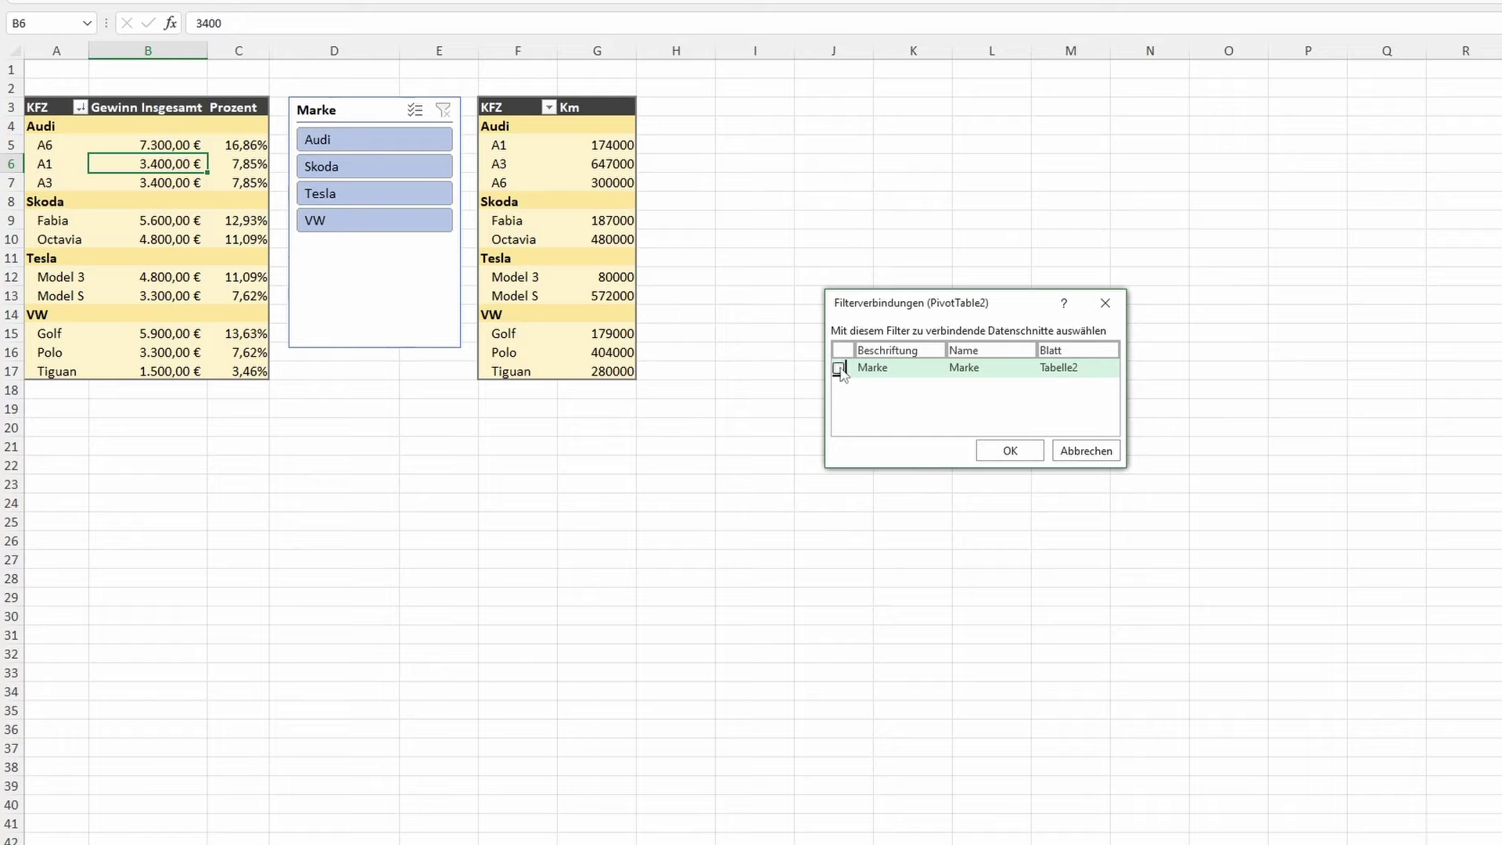
left_click(989, 452)
left_click(861, 463)
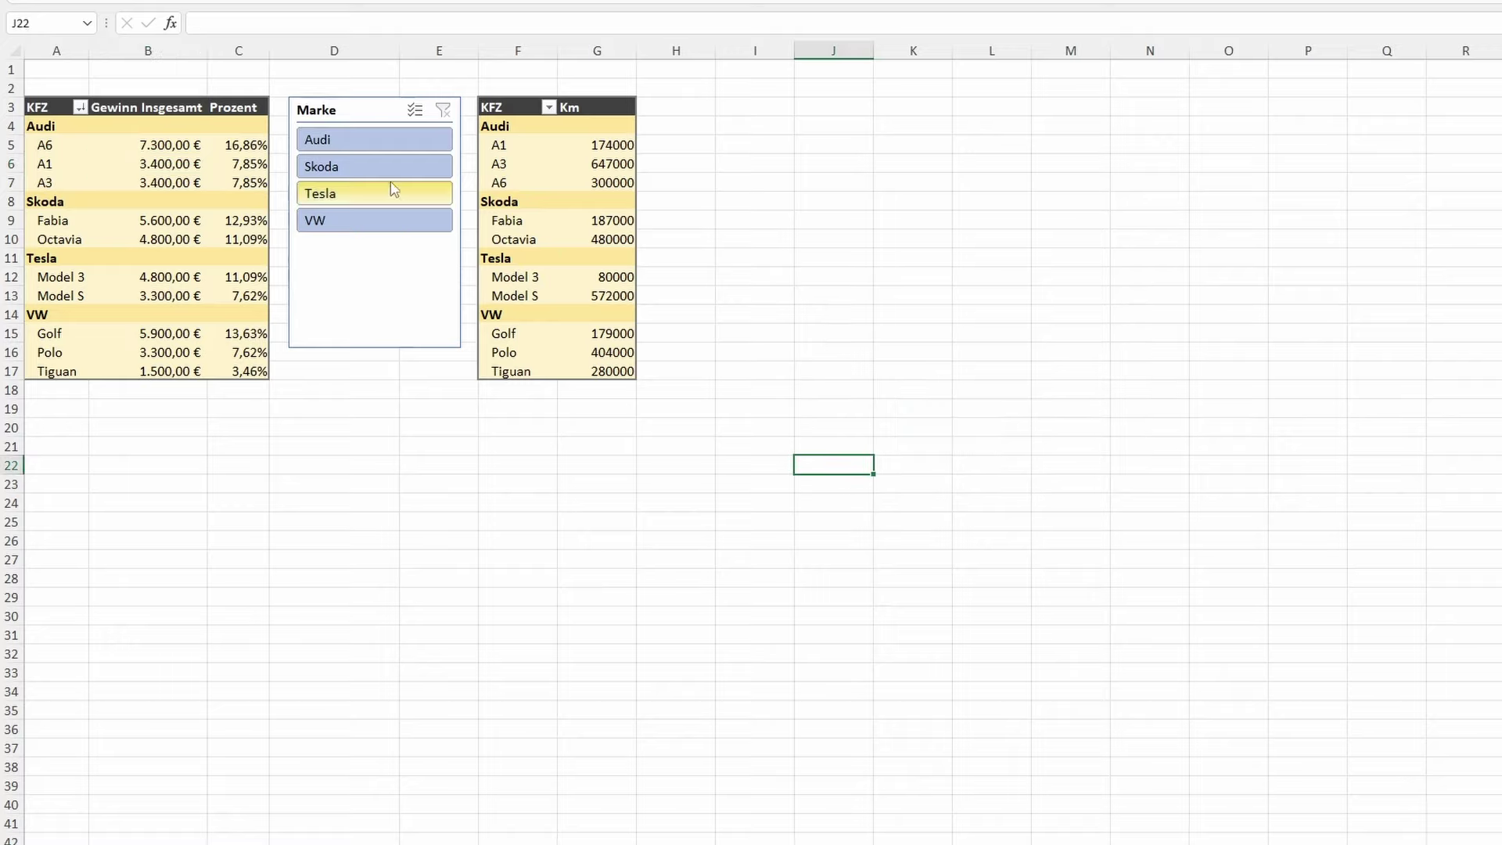
left_click(355, 167)
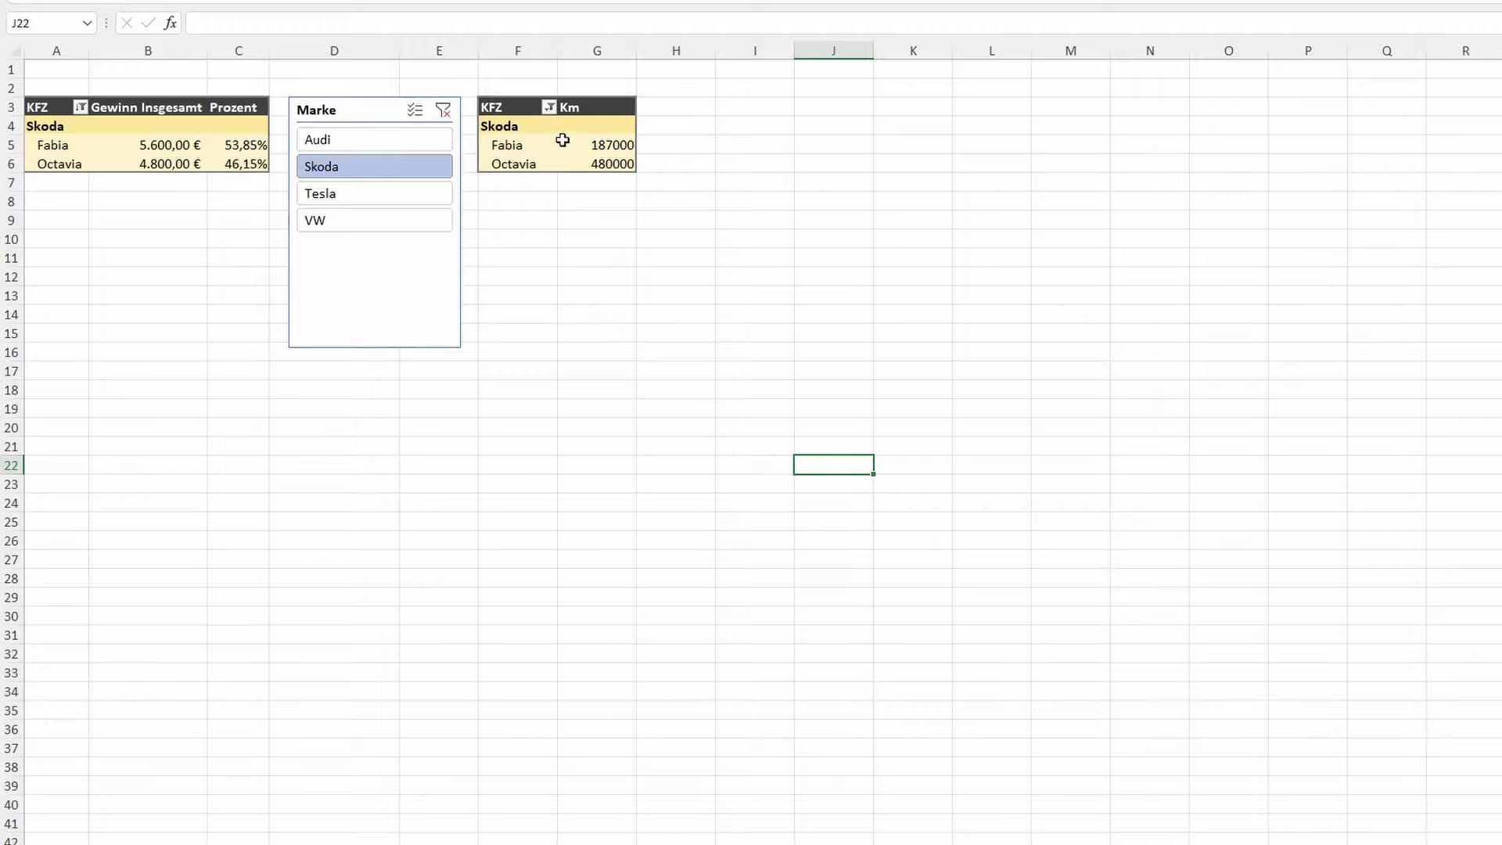
left_click(448, 118)
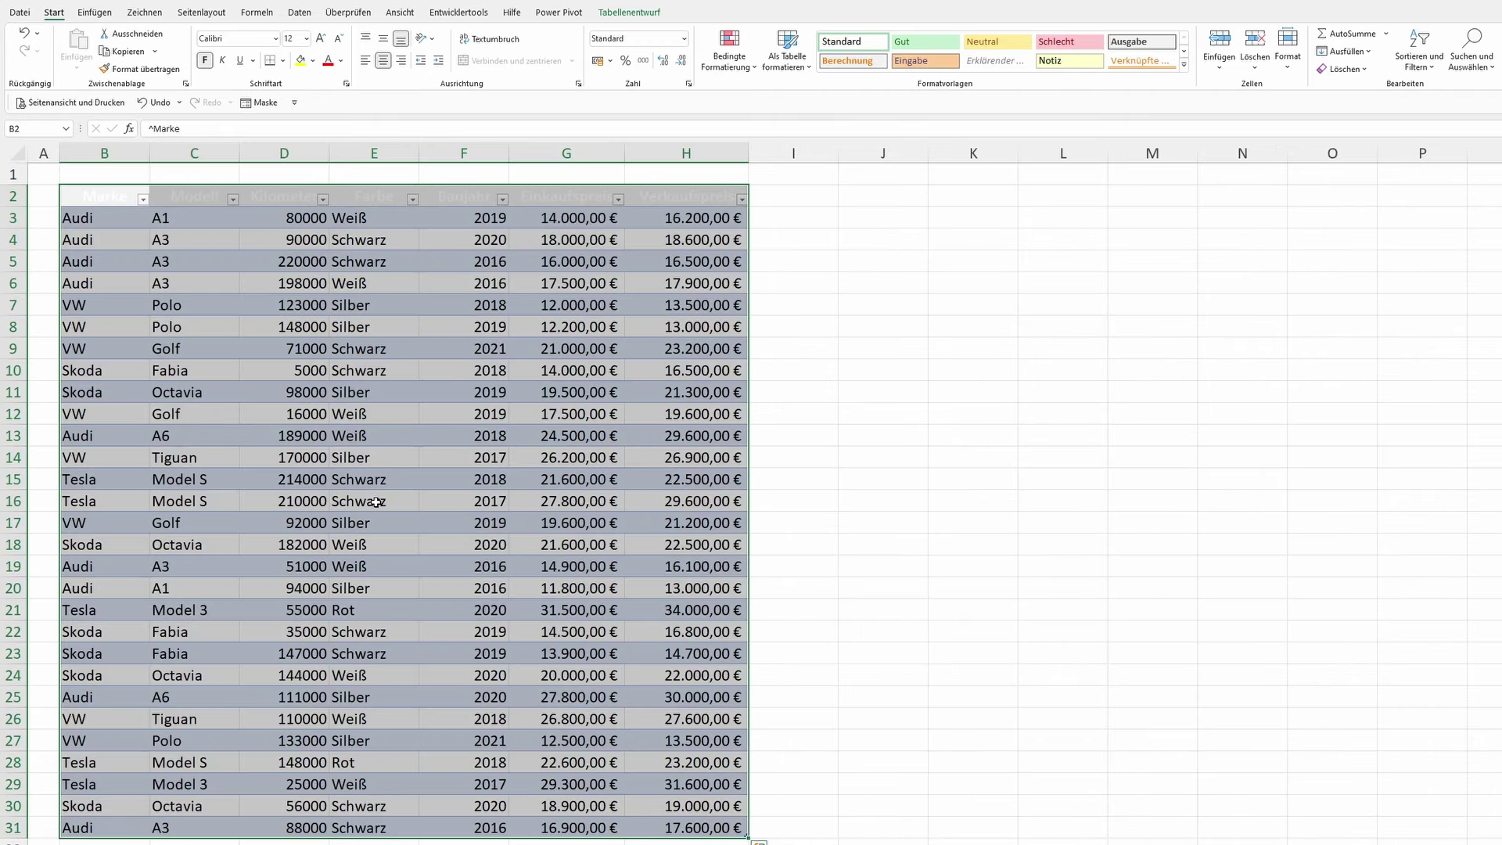
- Enter Honda with model Fünf as new row 32 of the car data table, then return to the PivotTable sheet
scroll(376, 498, "down", 3)
scroll(368, 502, "down", 2)
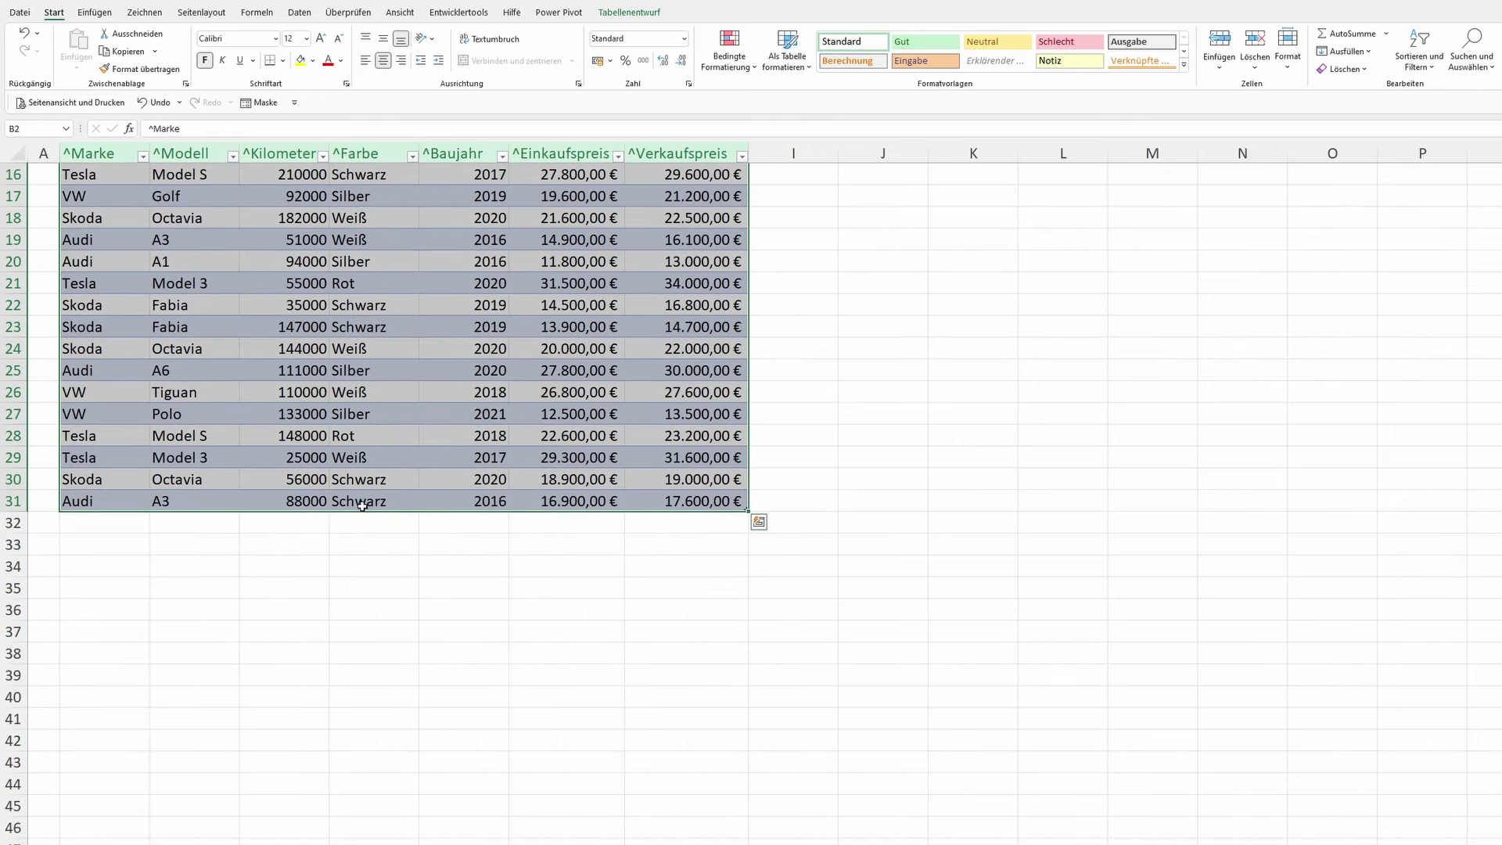
left_click(134, 519)
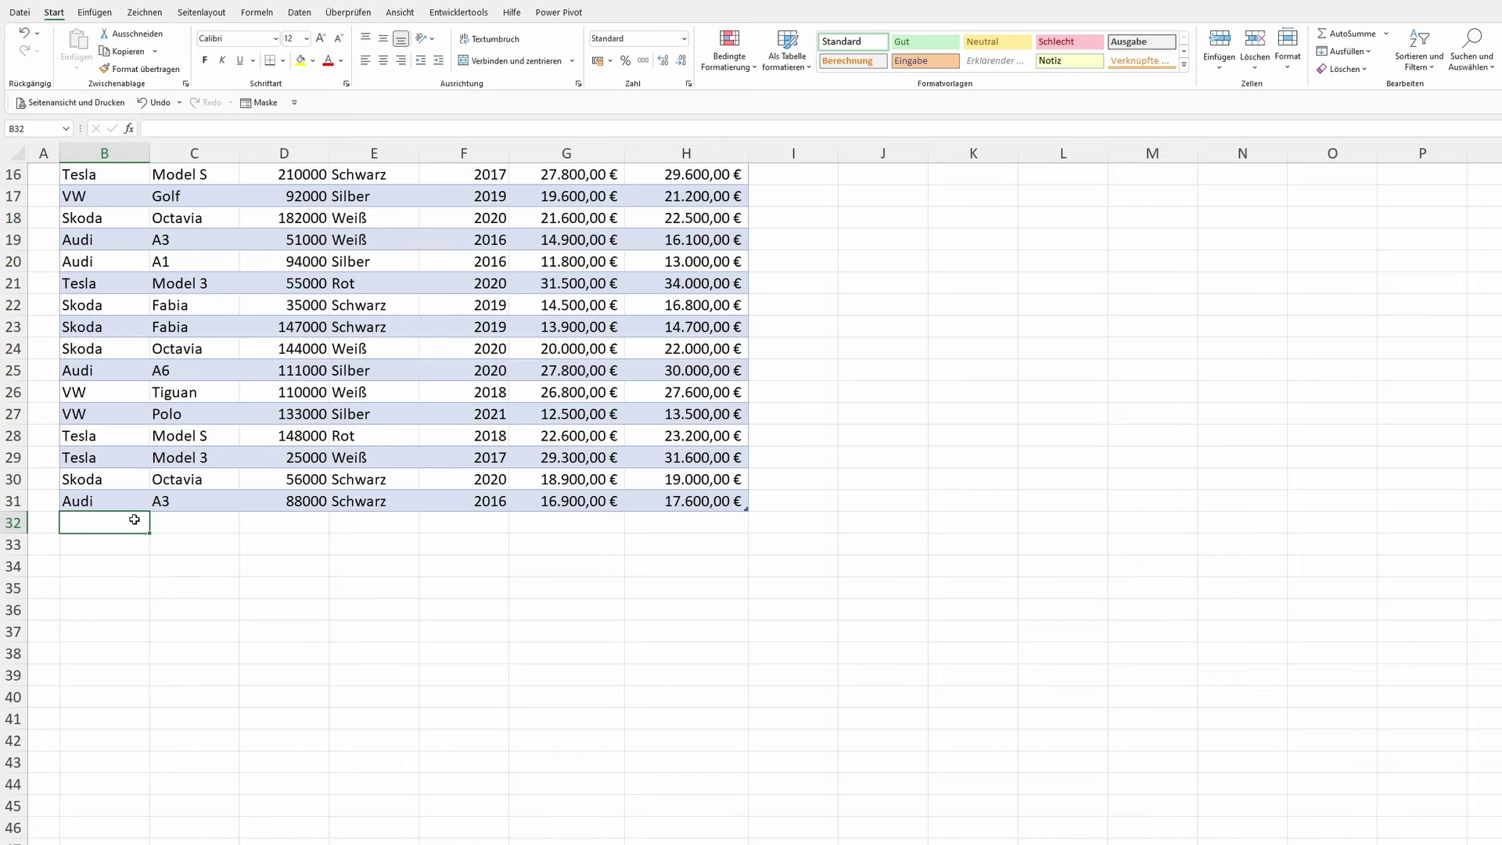
type("Honda")
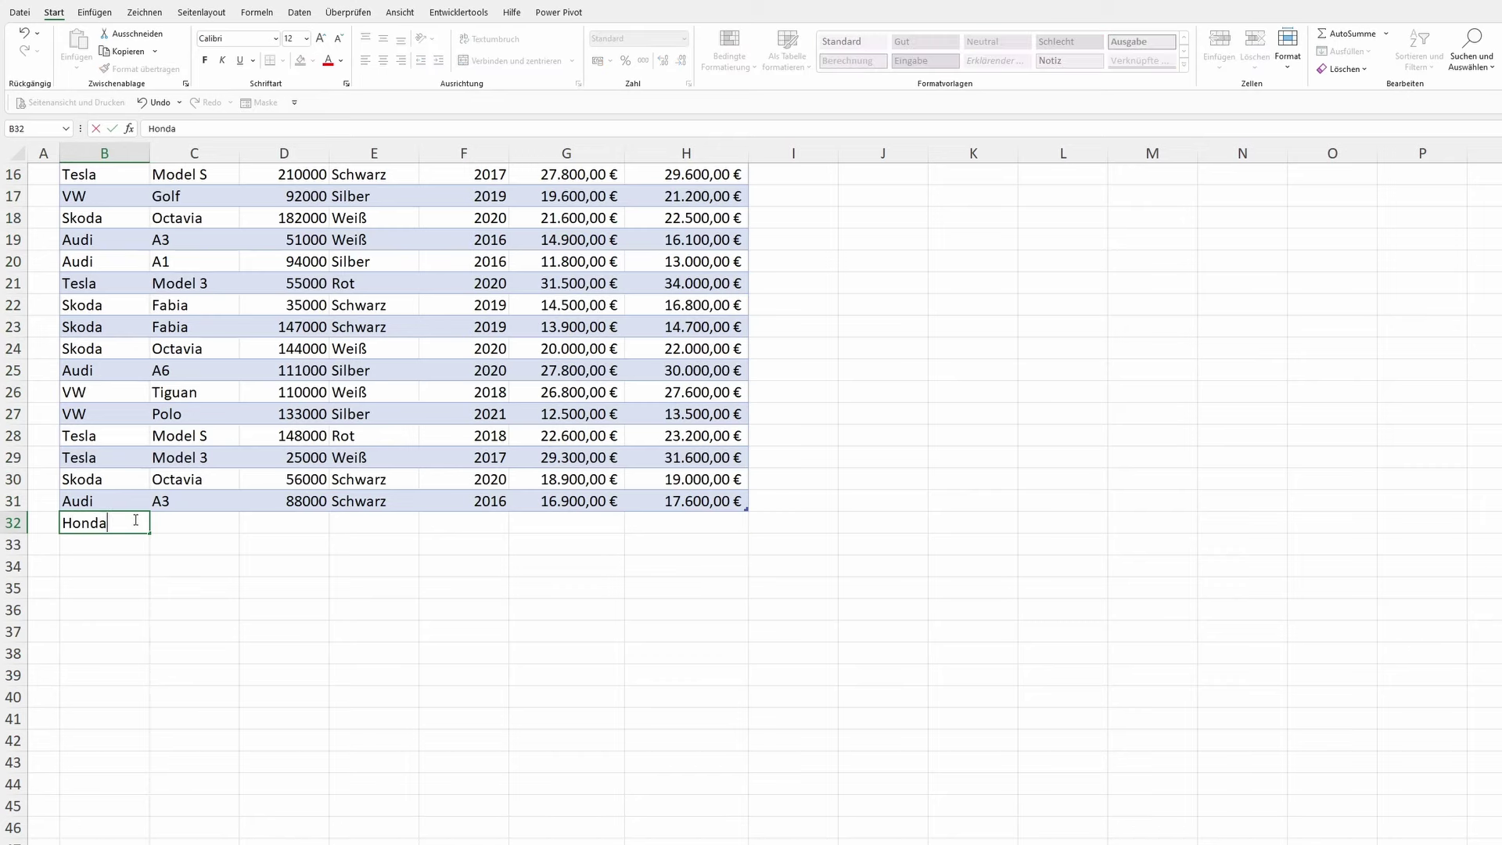
key("Return")
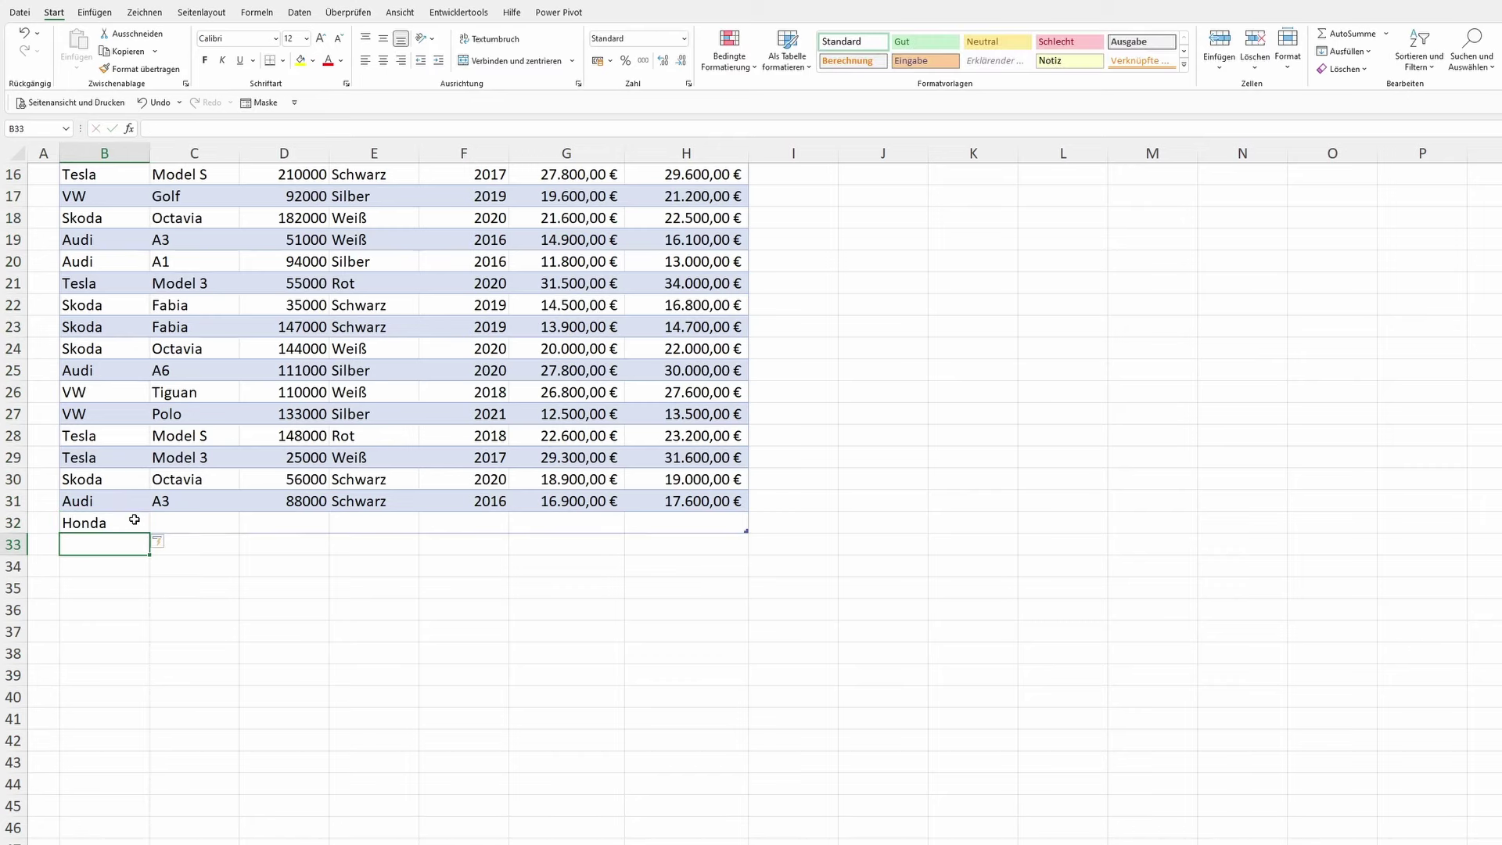
key("Up")
key("Right")
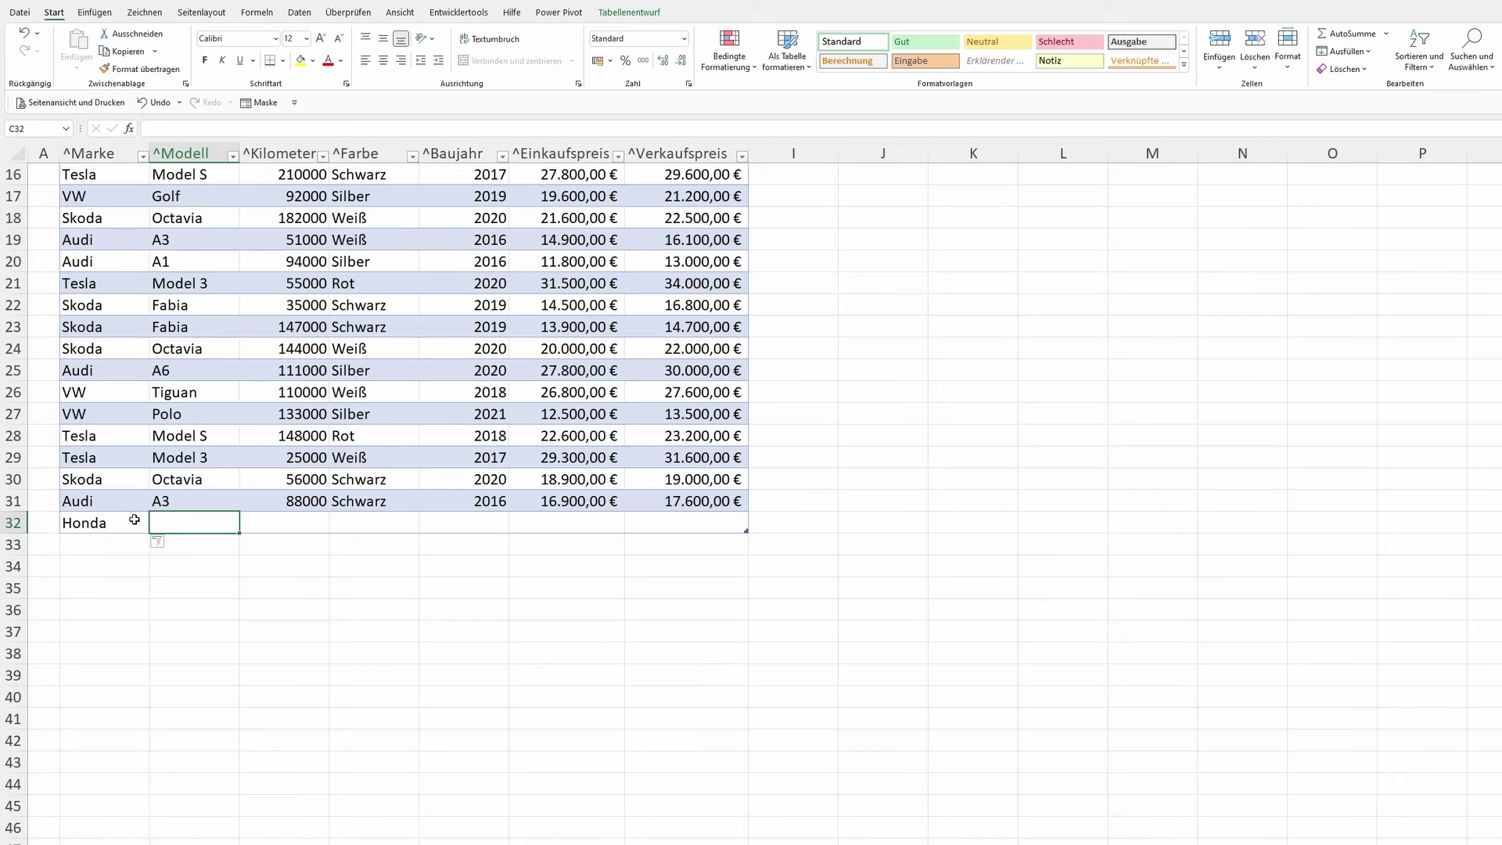
type("Fünf")
key("Tab")
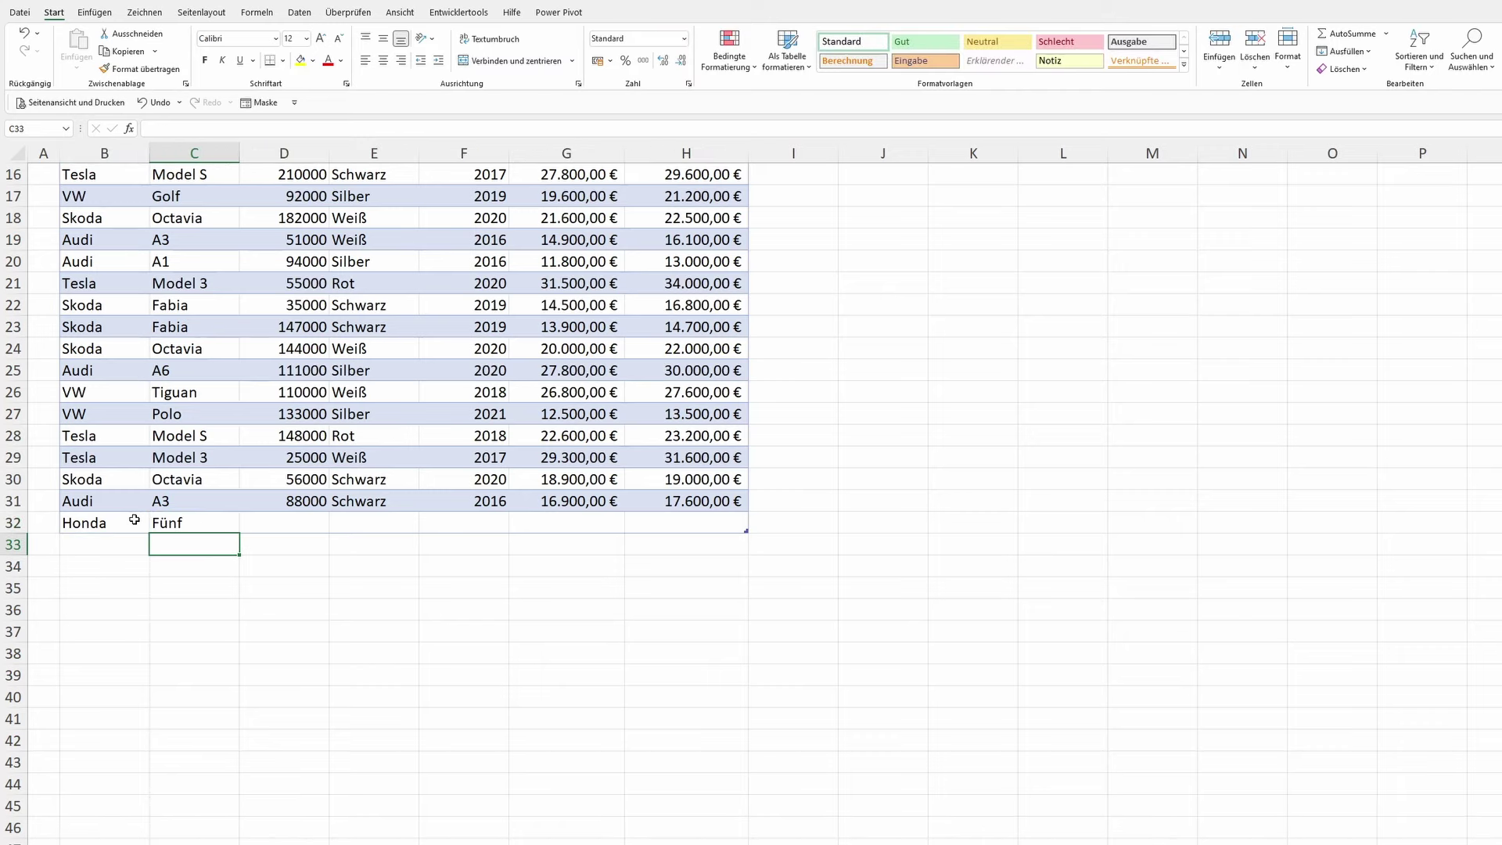
key("ctrl+Page_Up")
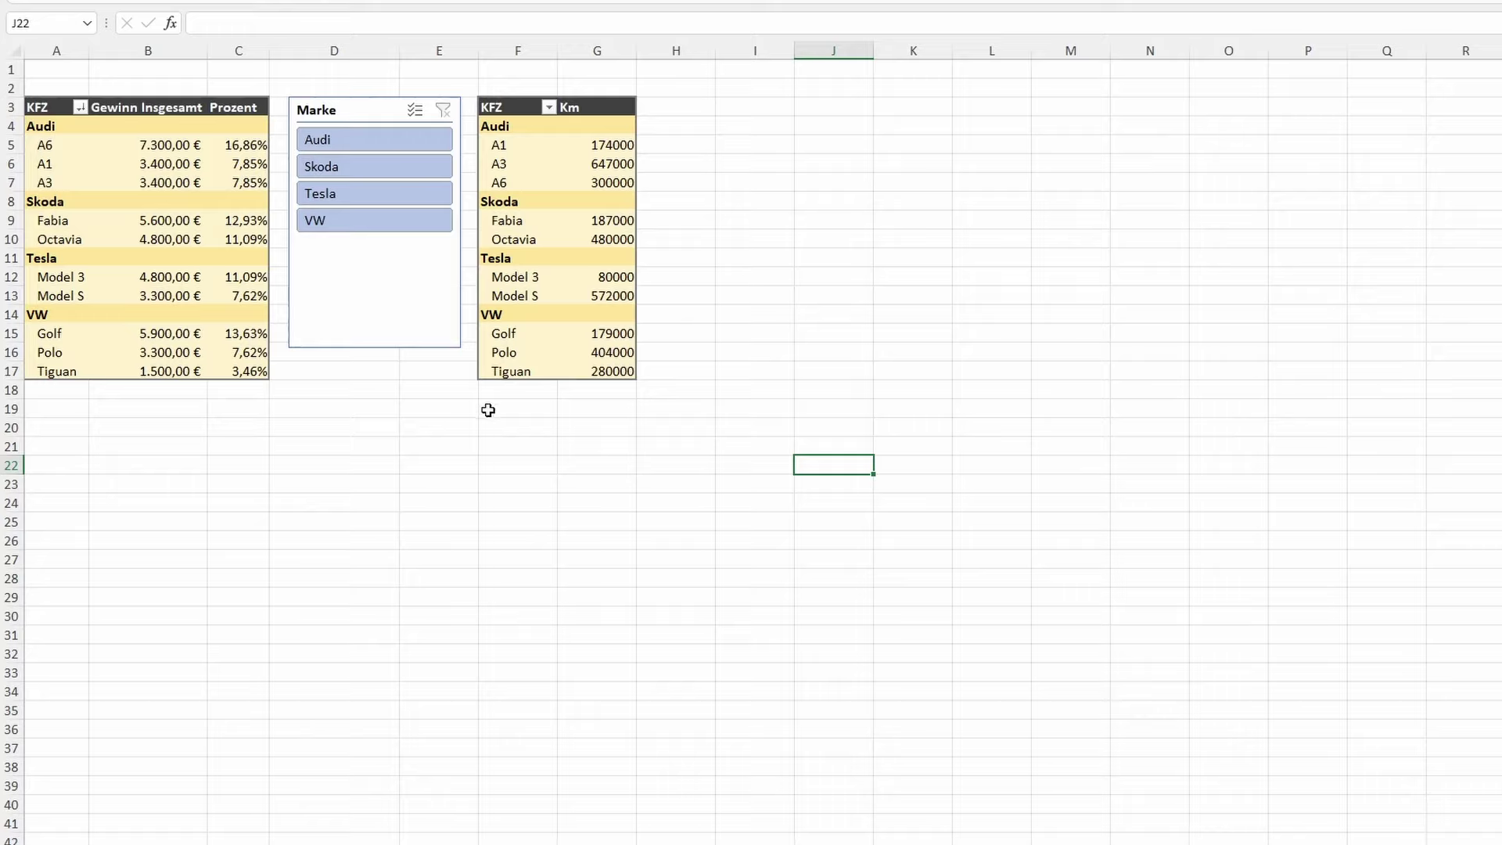
- Refresh the PivotTables to pick up Honda, test the Honda slicer button, then clear the filter
right_click(162, 163)
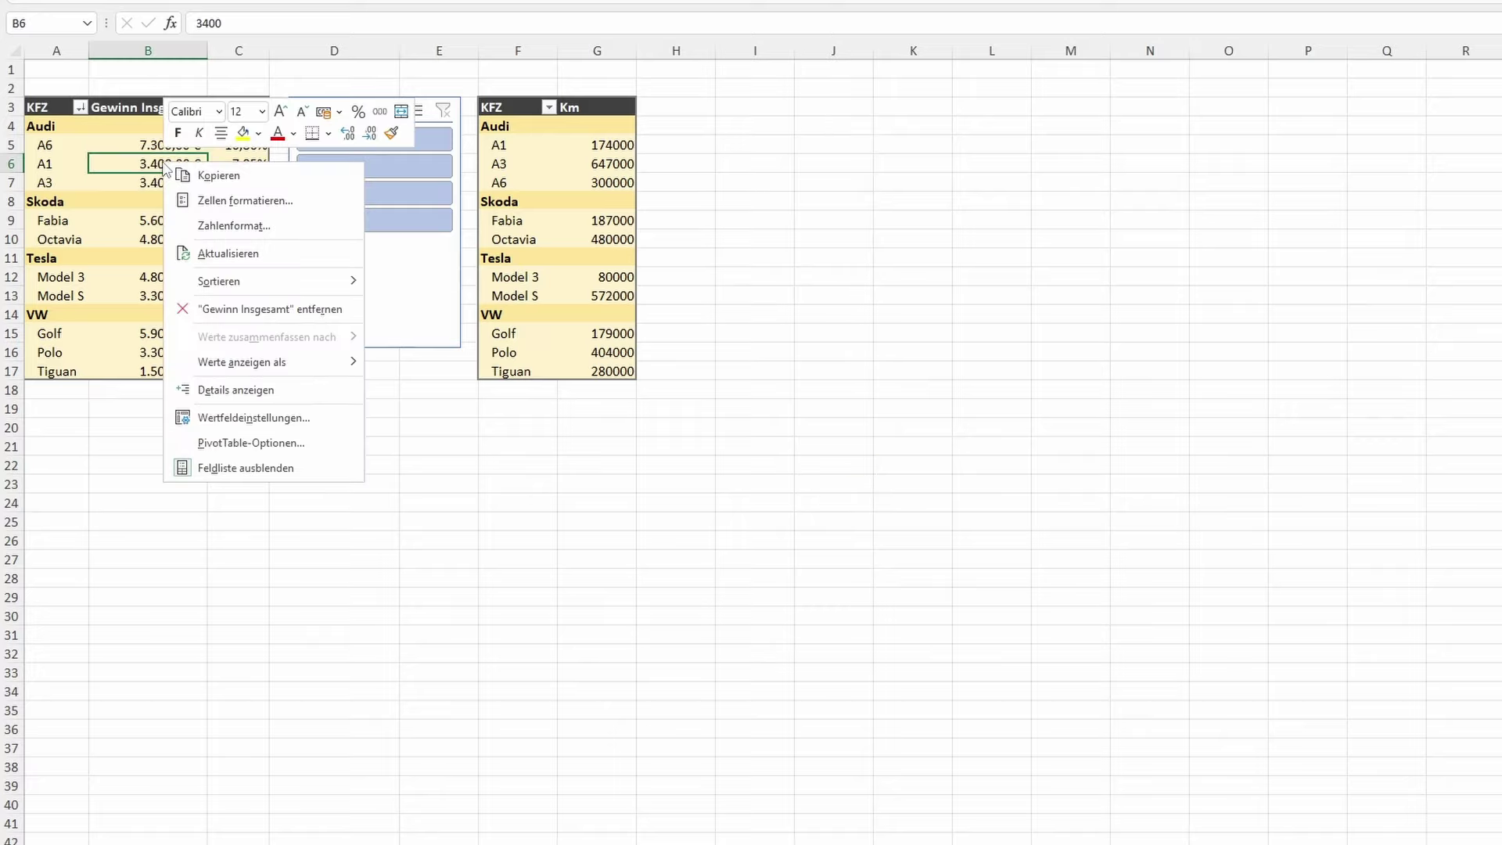
left_click(232, 249)
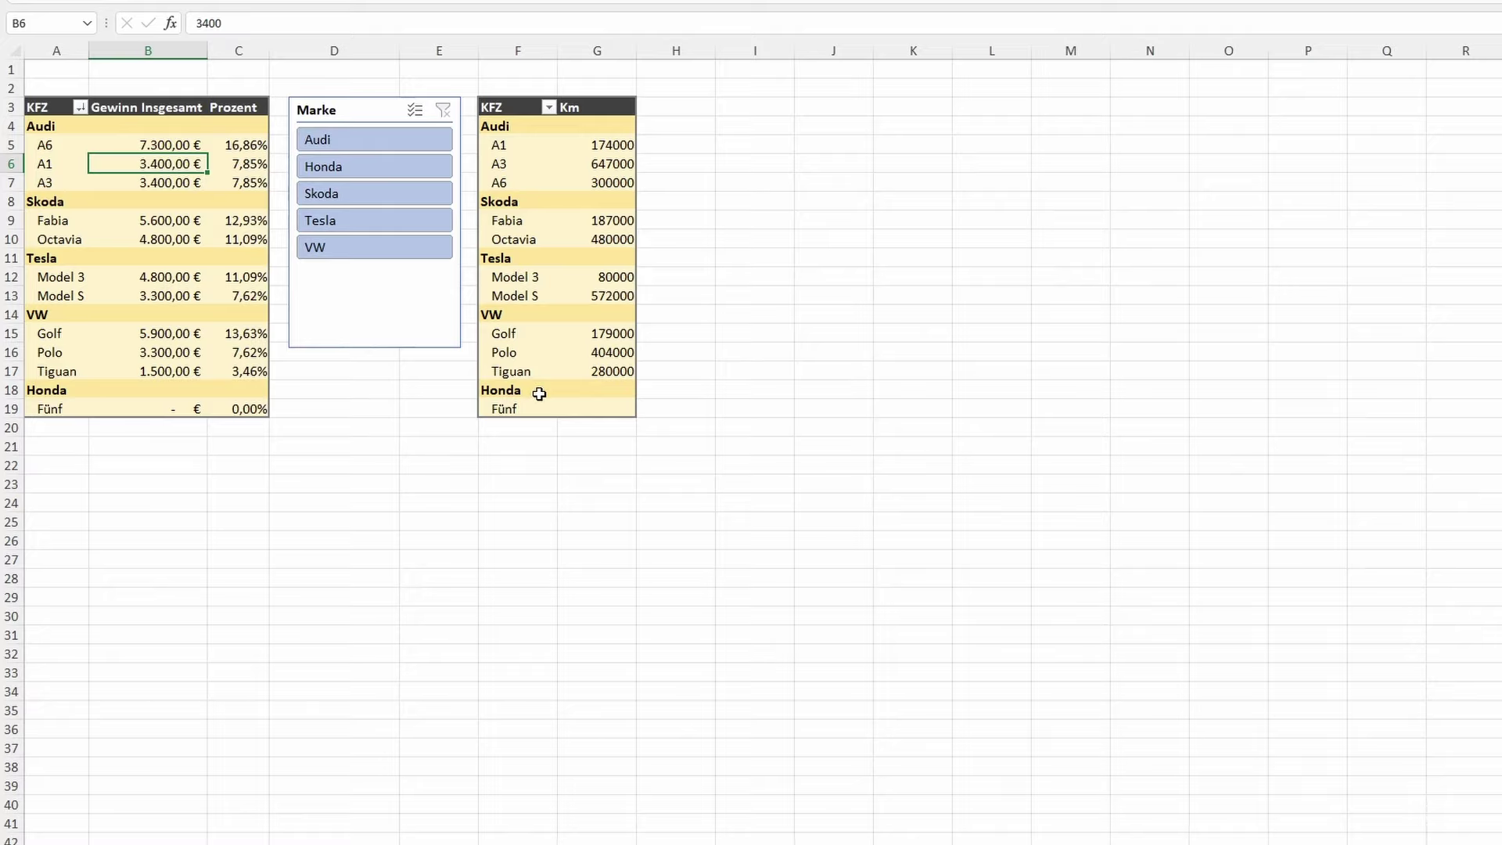
left_click(379, 166)
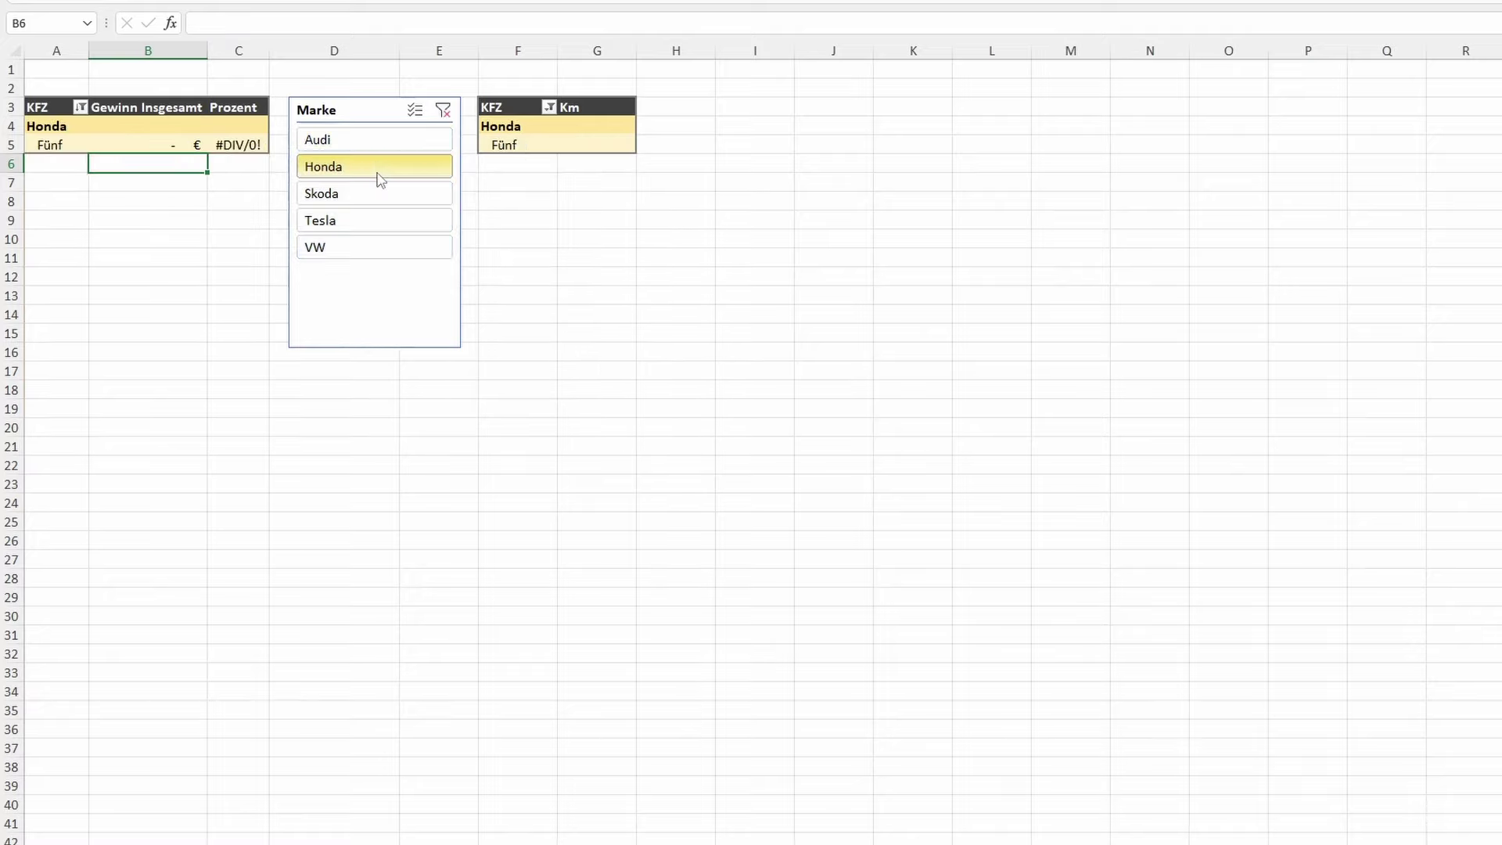
left_click(443, 112)
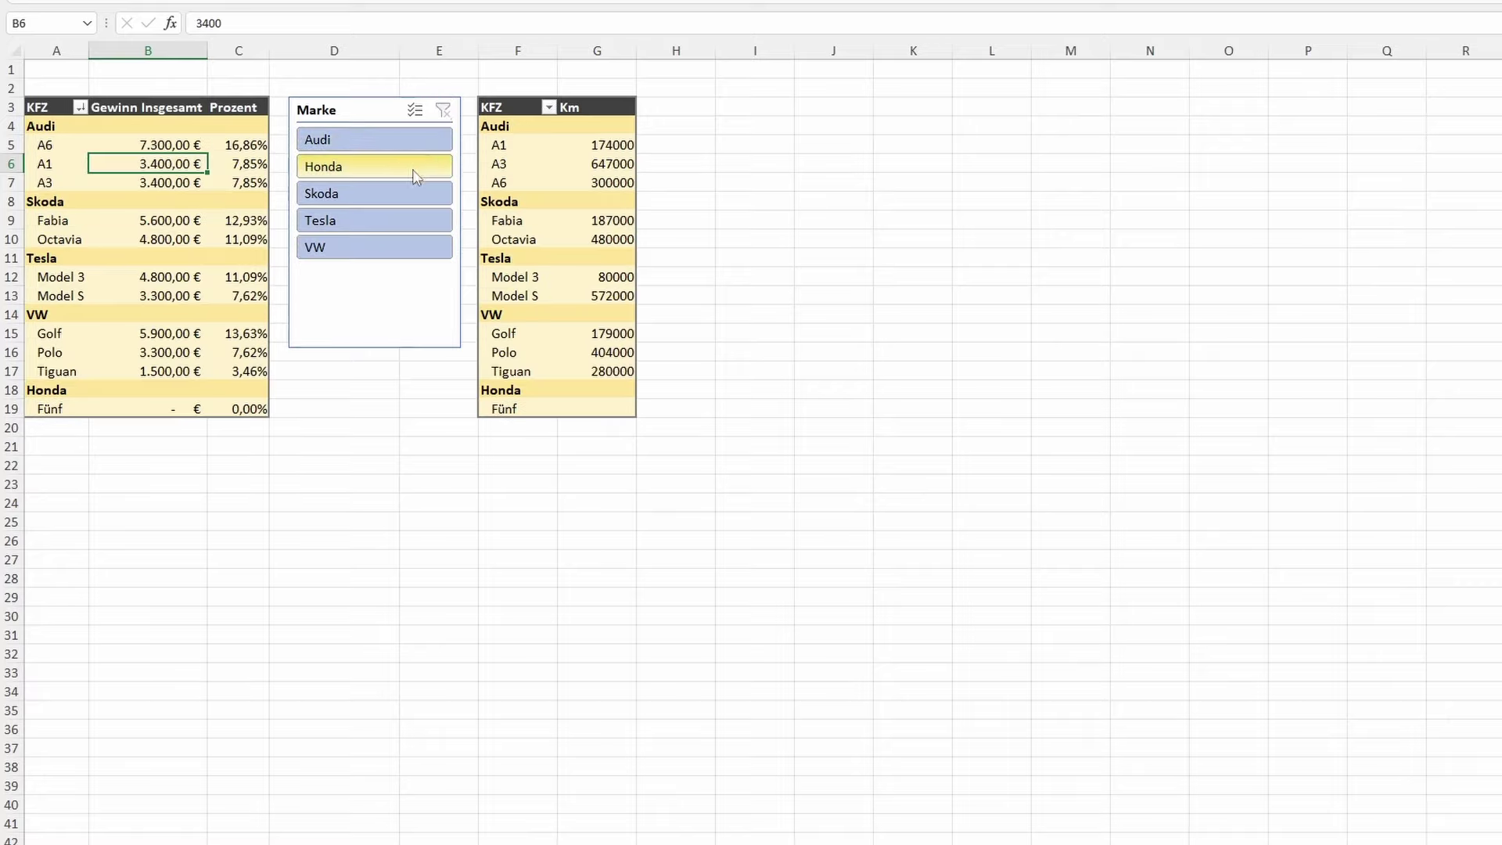